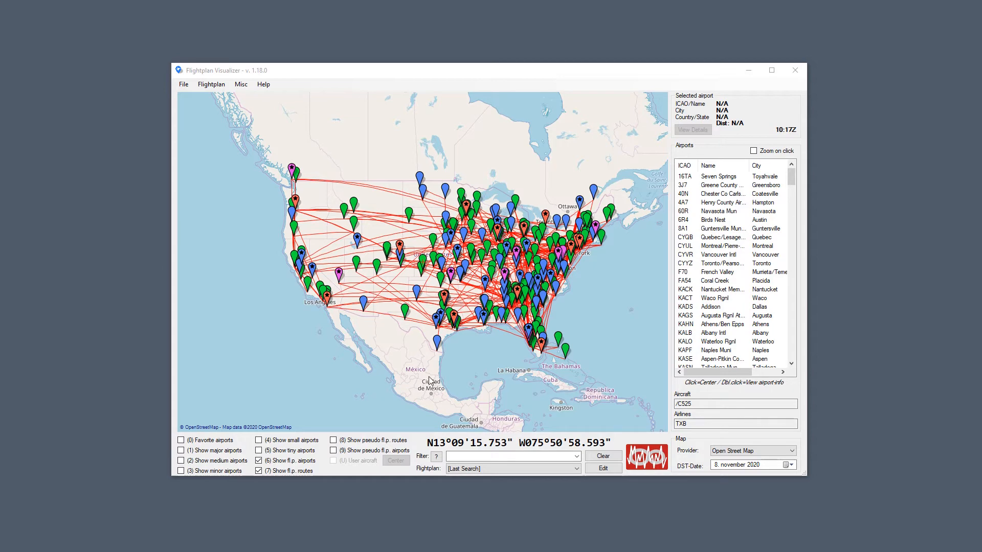
# Check the available MakeRwy Files paths in the settings and leave them without saving changes.
pyautogui.click(184, 85)
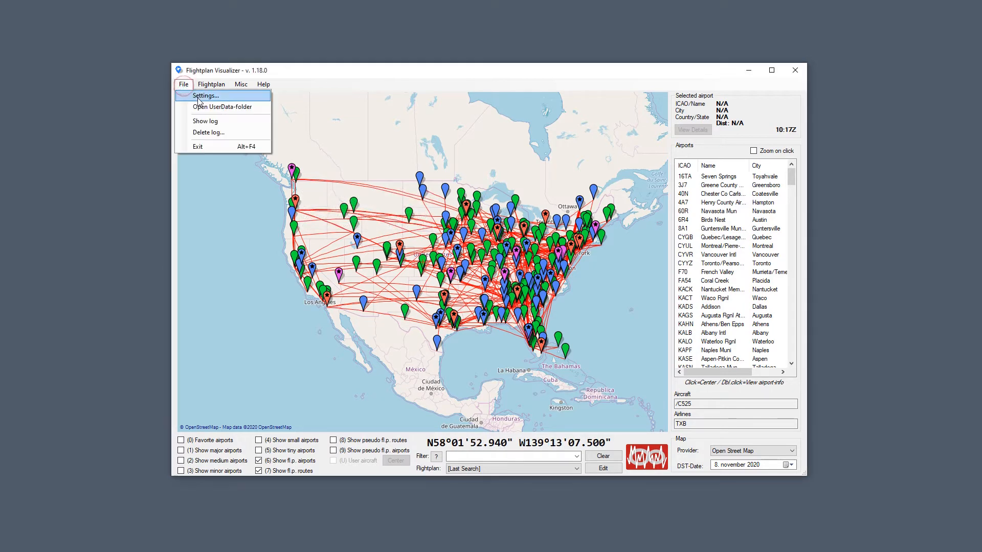
pyautogui.click(199, 96)
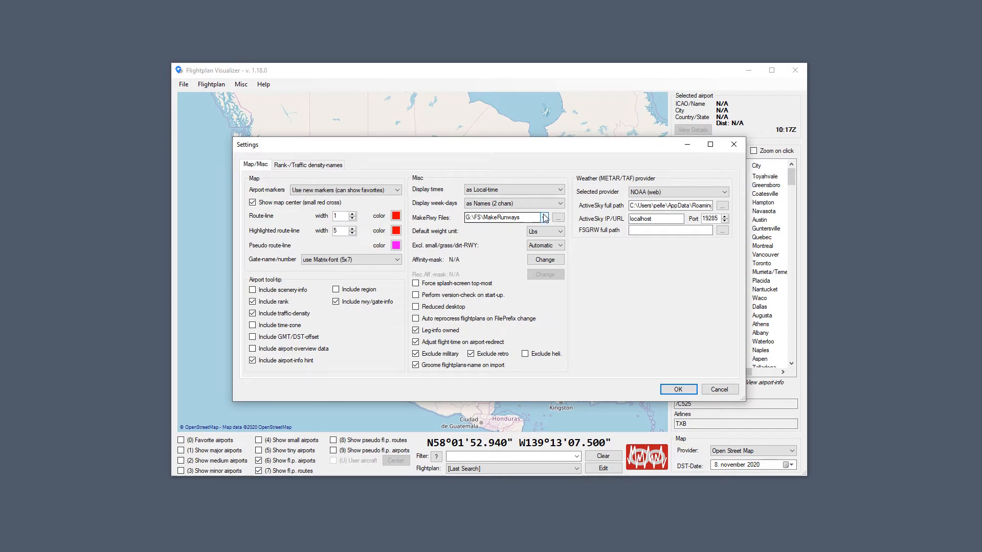
pyautogui.click(544, 219)
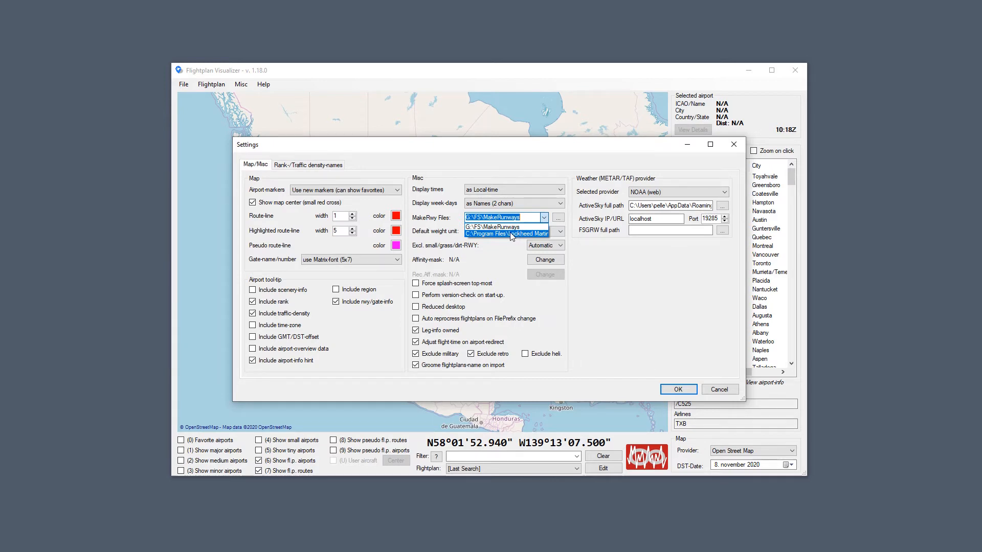
pyautogui.click(717, 389)
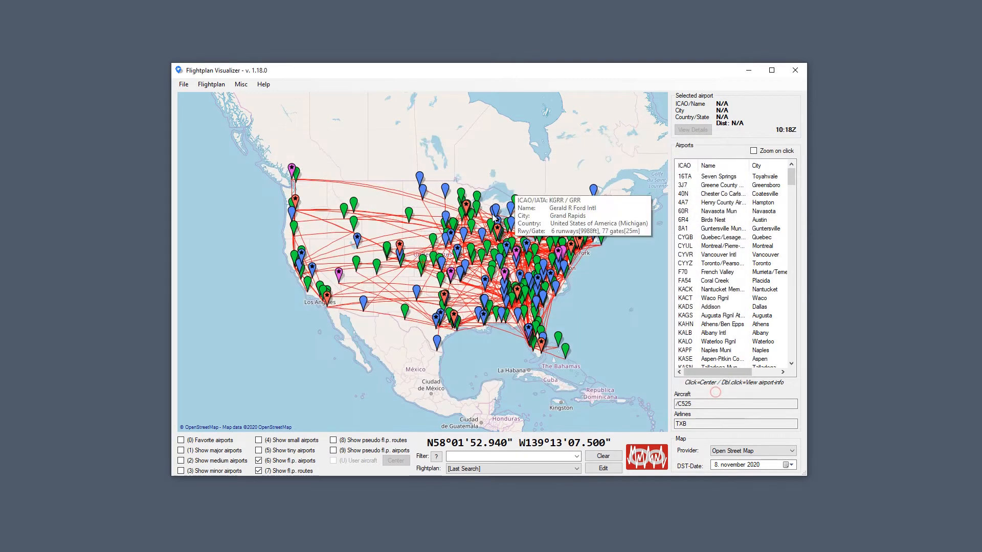
# Disable the flightplans in the BizJet and Commercial sub-folders and finish managing enabled flightplans.
pyautogui.click(222, 87)
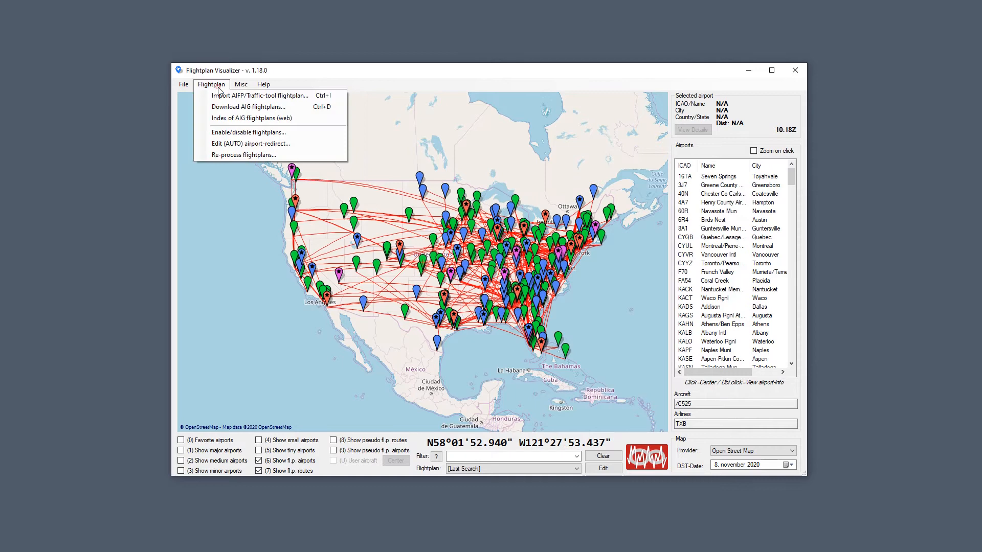
pyautogui.click(238, 132)
pyautogui.click(595, 170)
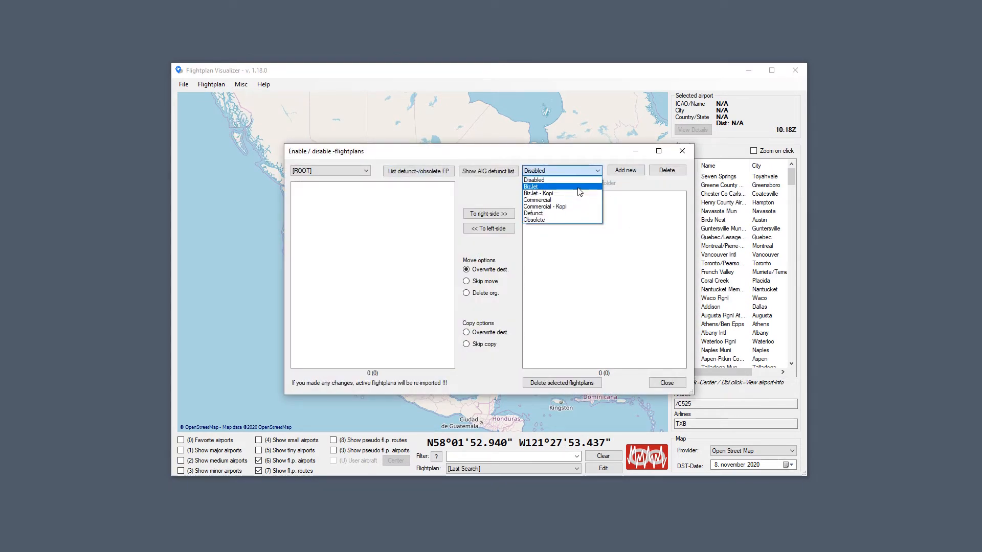
pyautogui.click(578, 187)
pyautogui.click(562, 171)
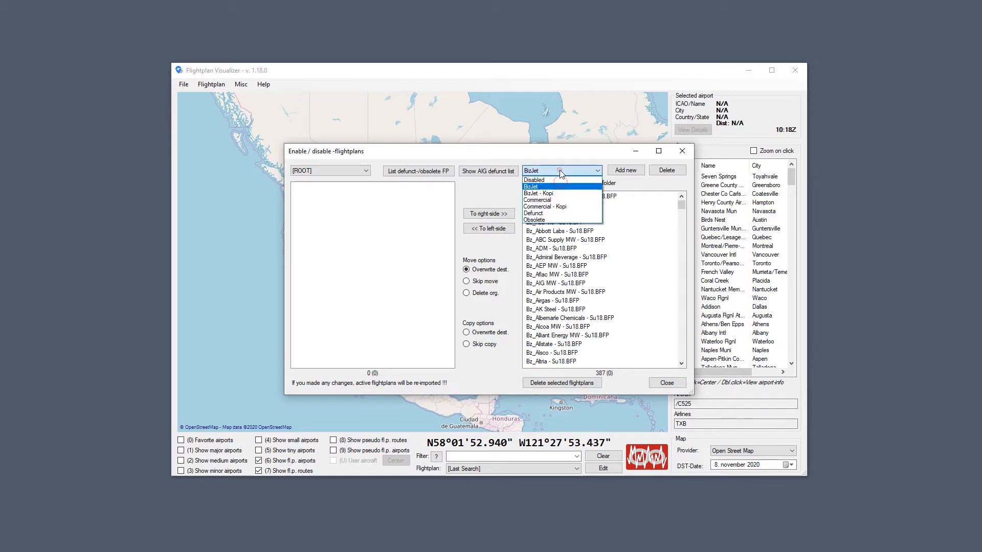
pyautogui.click(558, 199)
pyautogui.click(552, 184)
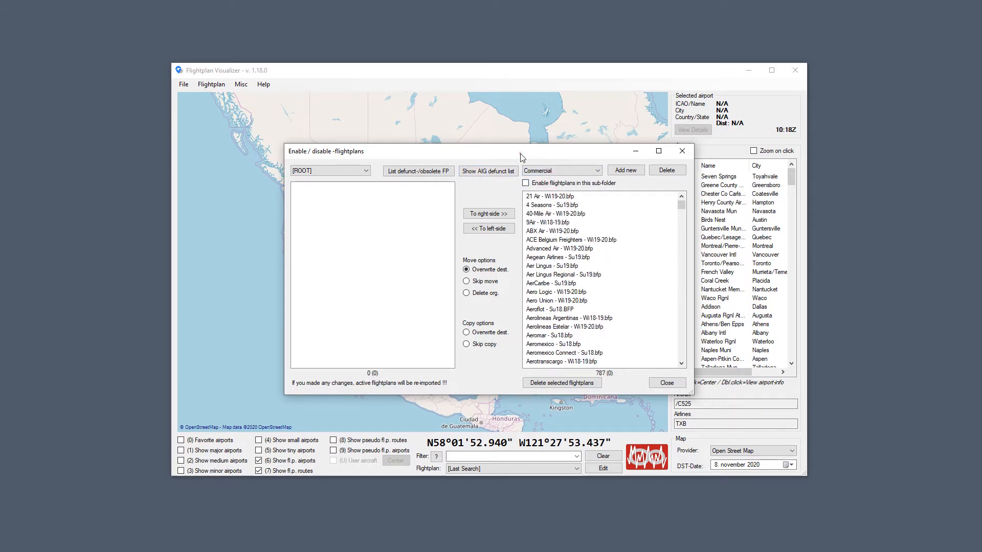
pyautogui.moveTo(522, 157); pyautogui.dragTo(514, 147)
pyautogui.click(659, 373)
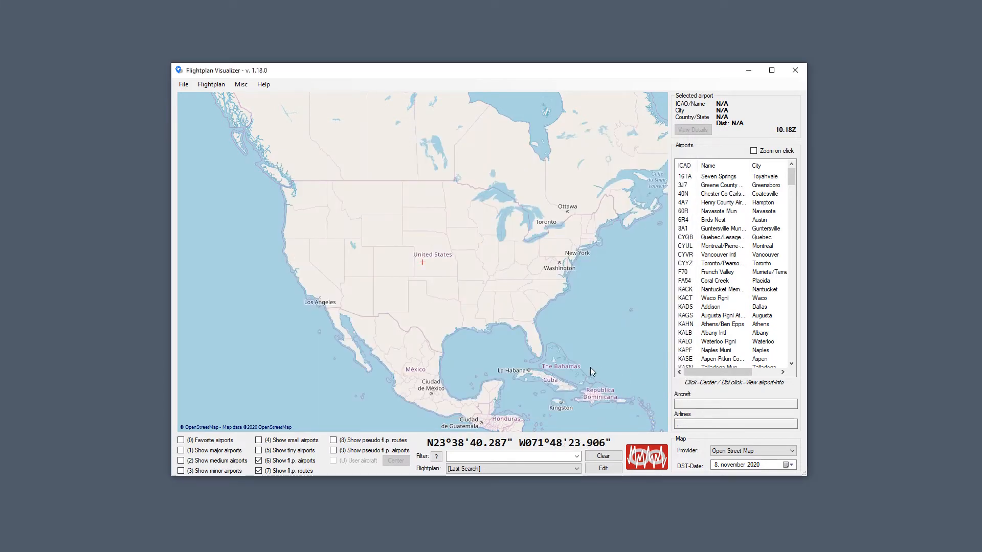
# Check the list of selectable flightplans and close Flightplan Visualizer.
pyautogui.click(491, 468)
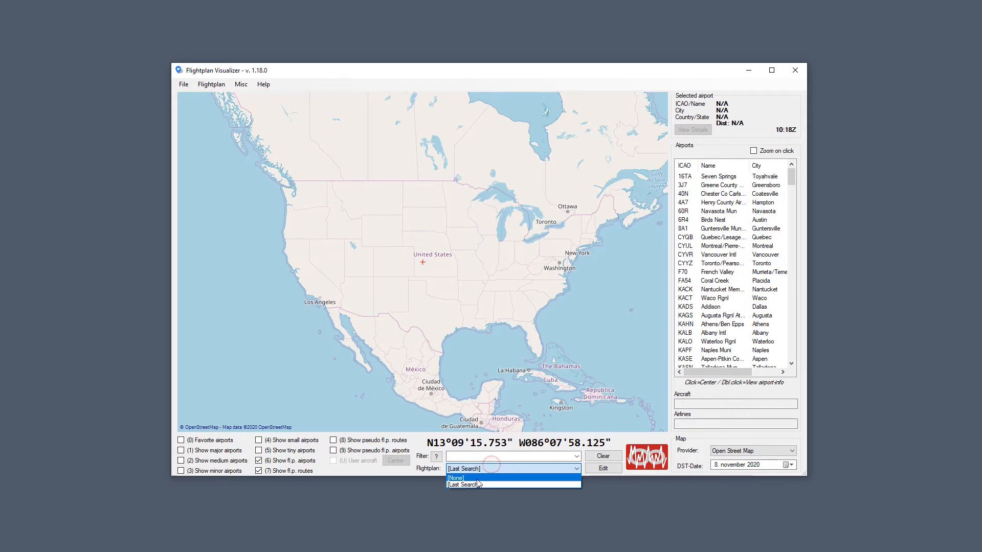
pyautogui.click(796, 76)
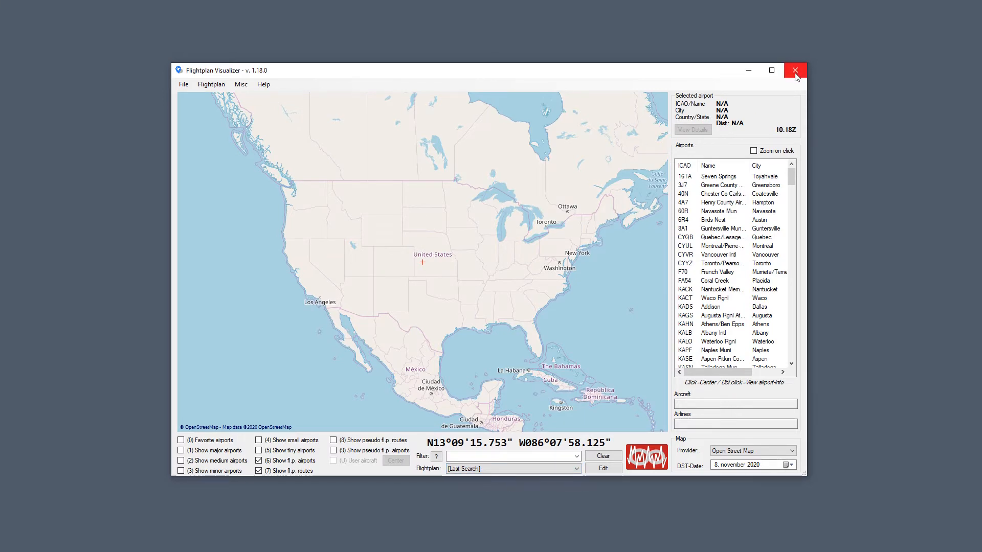
pyautogui.click(795, 75)
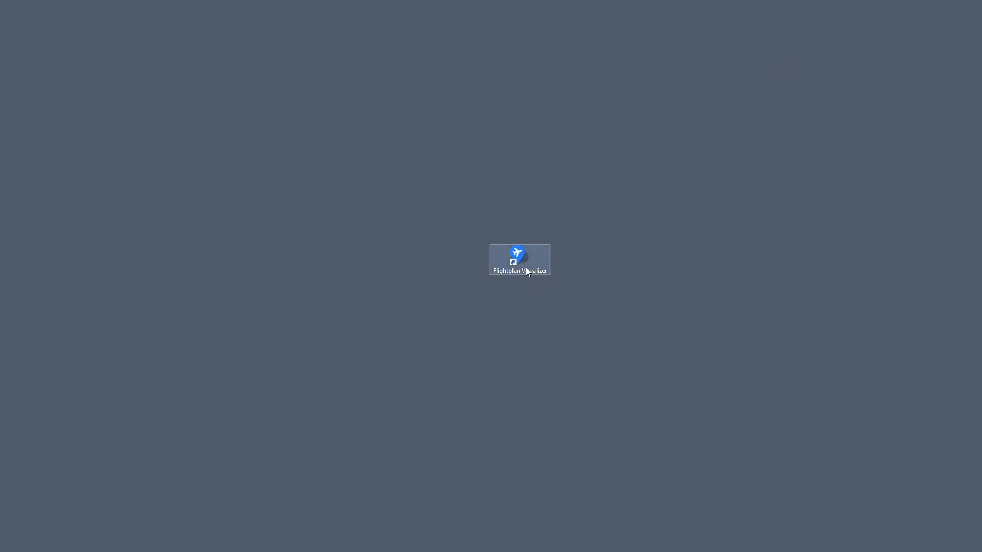
# Add the /? parameter to the Flightplan Visualizer shortcut's target and launch it to show the valid command-line parameters.
pyautogui.rightClick(517, 250)
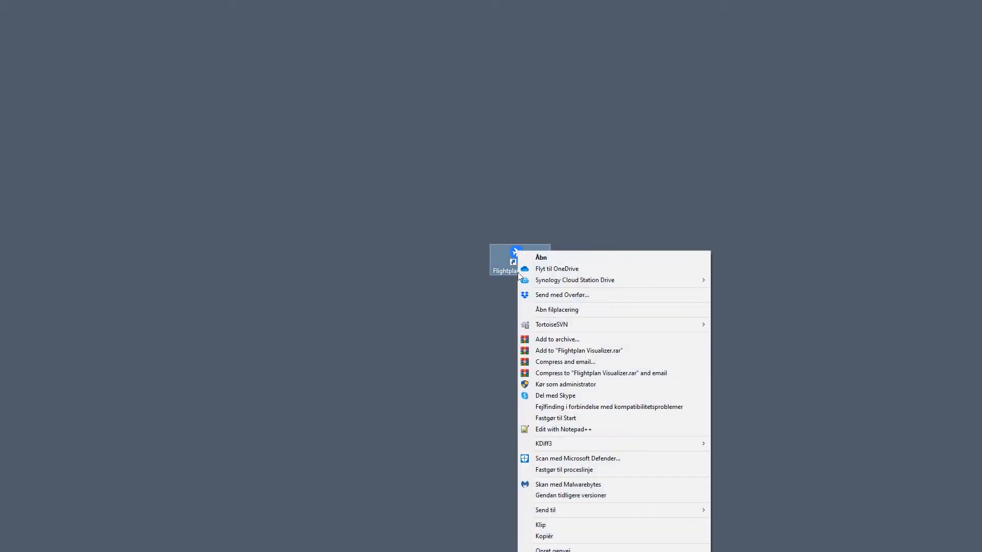
pyautogui.click(554, 551)
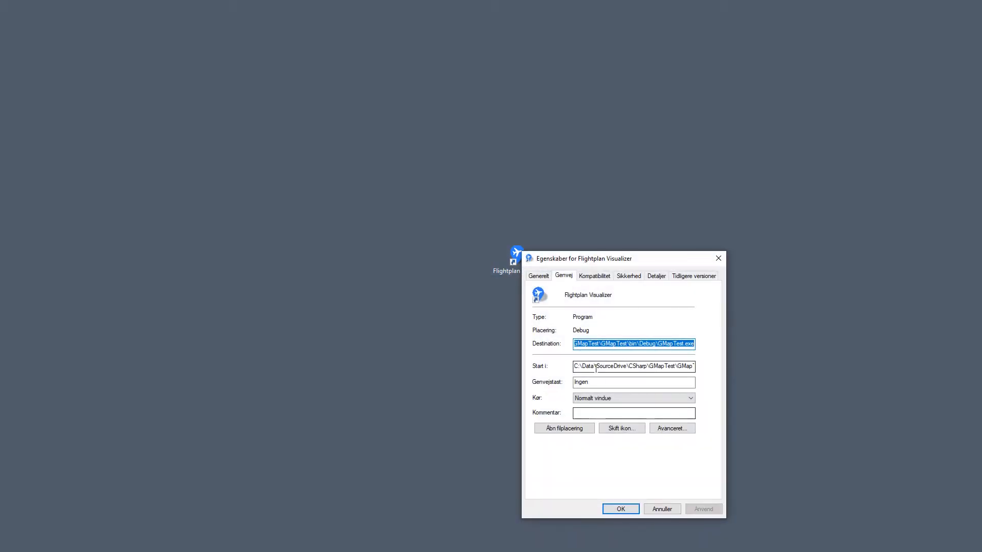
pyautogui.click(647, 343)
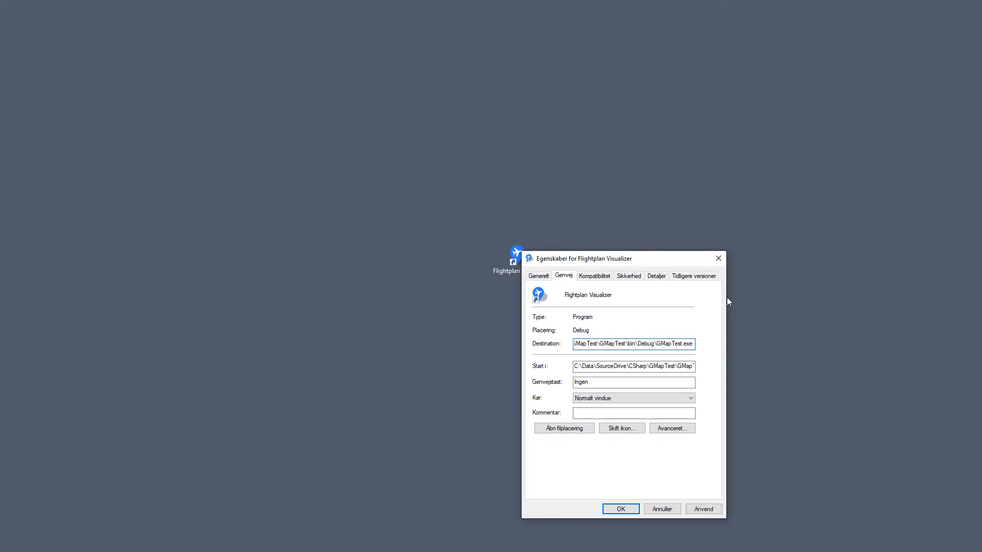
pyautogui.write('/')
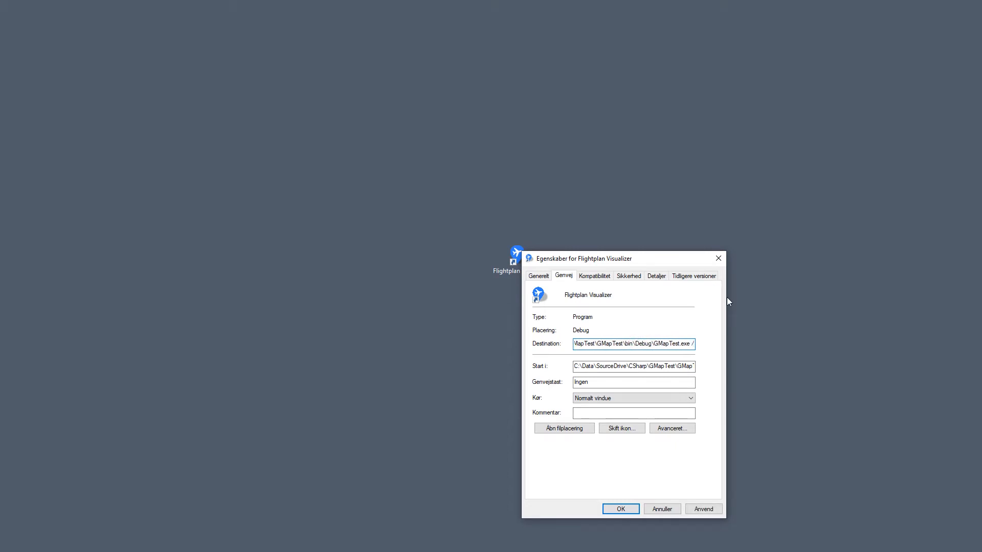
pyautogui.write('?')
pyautogui.click(620, 509)
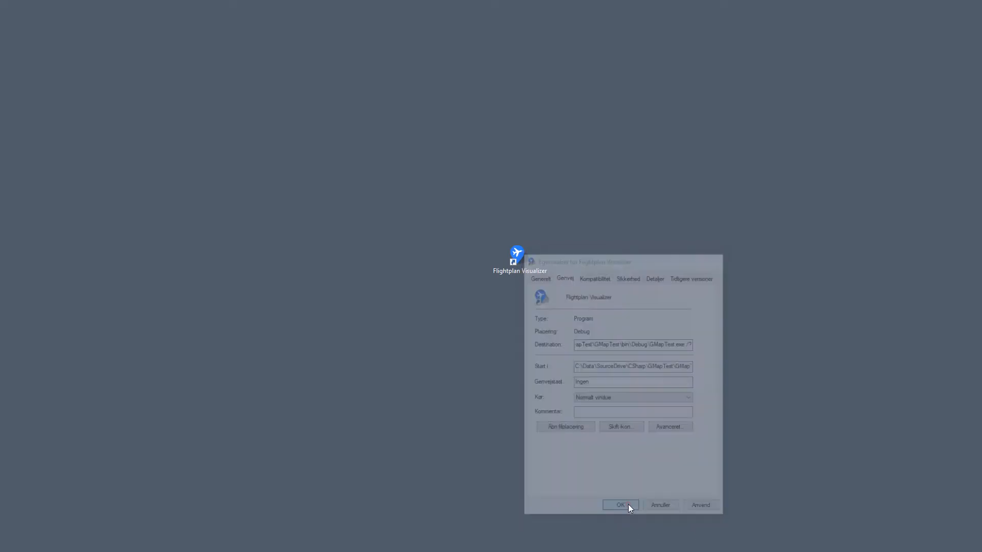
pyautogui.click(525, 309)
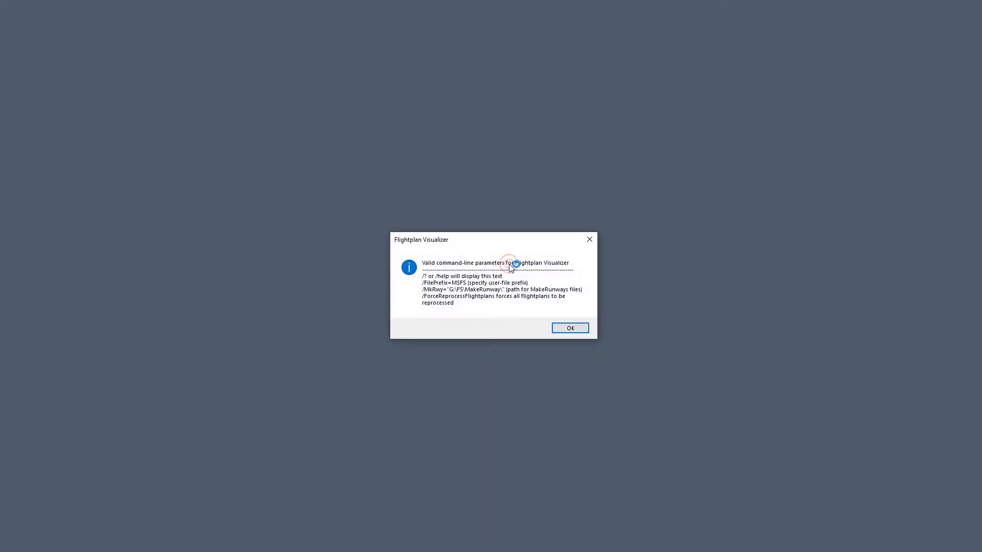
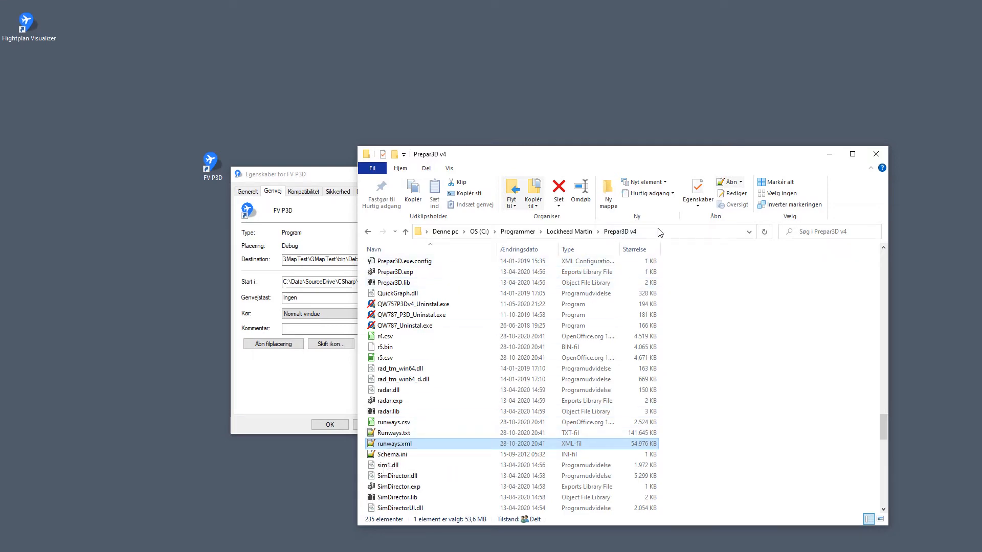
# Append /MkRwy="C:\Program Files\Lockheed Martin\Prepar3D v4" to the target of the FV P3D shortcut.
pyautogui.click(773, 154)
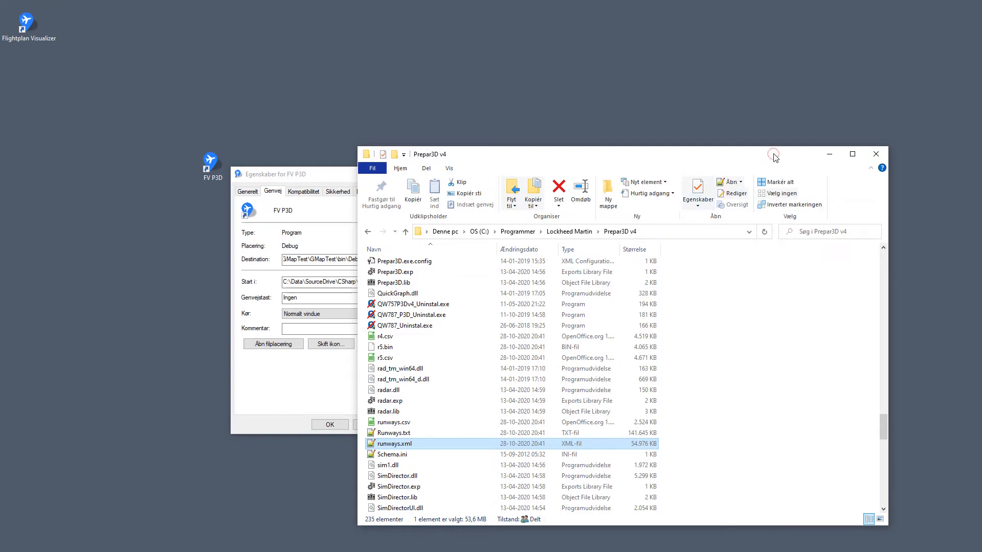
pyautogui.moveTo(773, 154); pyautogui.dragTo(762, 551)
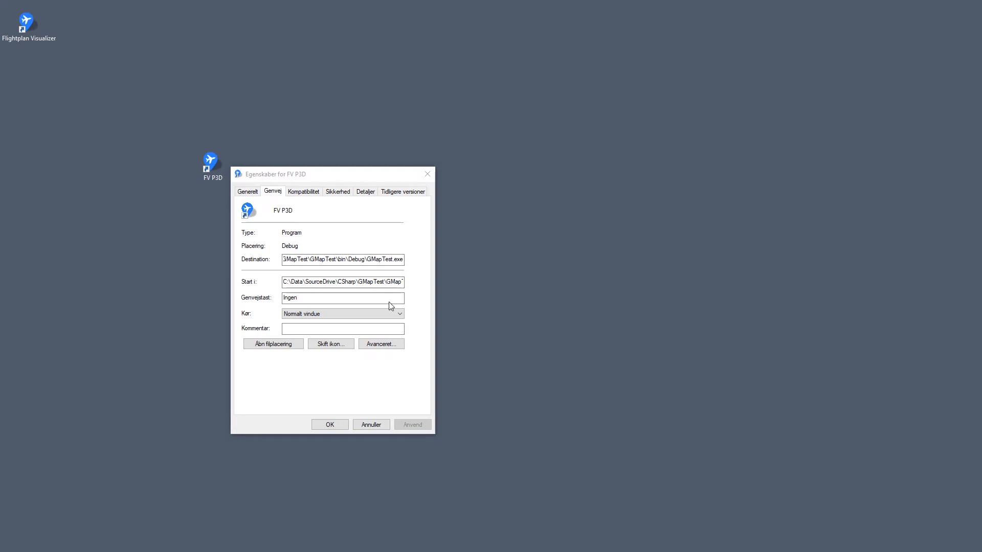
pyautogui.click(384, 261)
pyautogui.hotkey('ctrl', 'a')
pyautogui.write('"C:\\Program Files\\Lockheed Martin\\Prepar3D v4"')
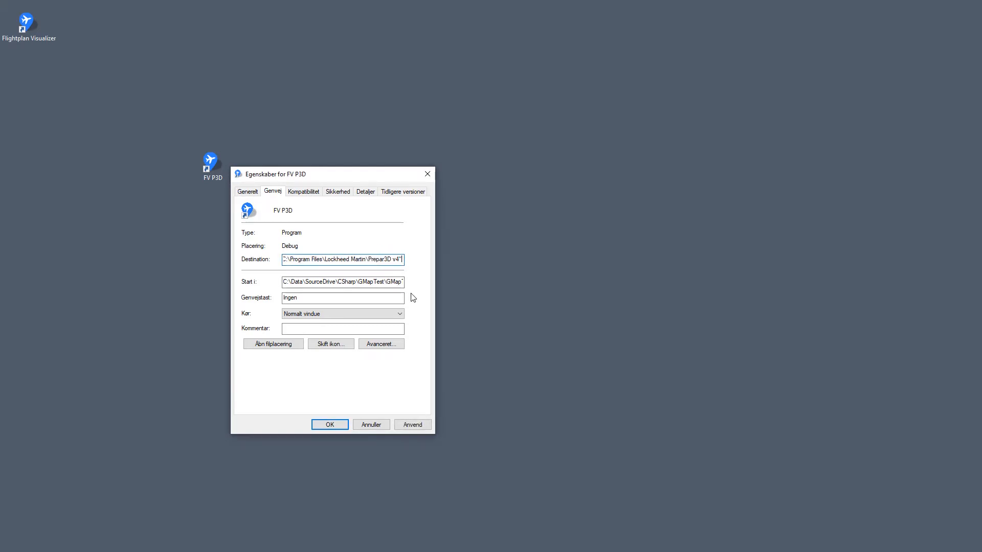
# Review the FV P3D shortcut's full target text from the executable to the MkRwy path, and save the shortcut properties.
pyautogui.press('Left')
pyautogui.press('Left')
pyautogui.press('Left')
pyautogui.press('Left')
pyautogui.press('Left')
pyautogui.press('Left')
pyautogui.press('Left')
pyautogui.press('Left')
pyautogui.press('Left')
pyautogui.press('Left')
pyautogui.press('Left')
pyautogui.press('Left')
pyautogui.press('Left')
pyautogui.press('Left')
pyautogui.press('Left')
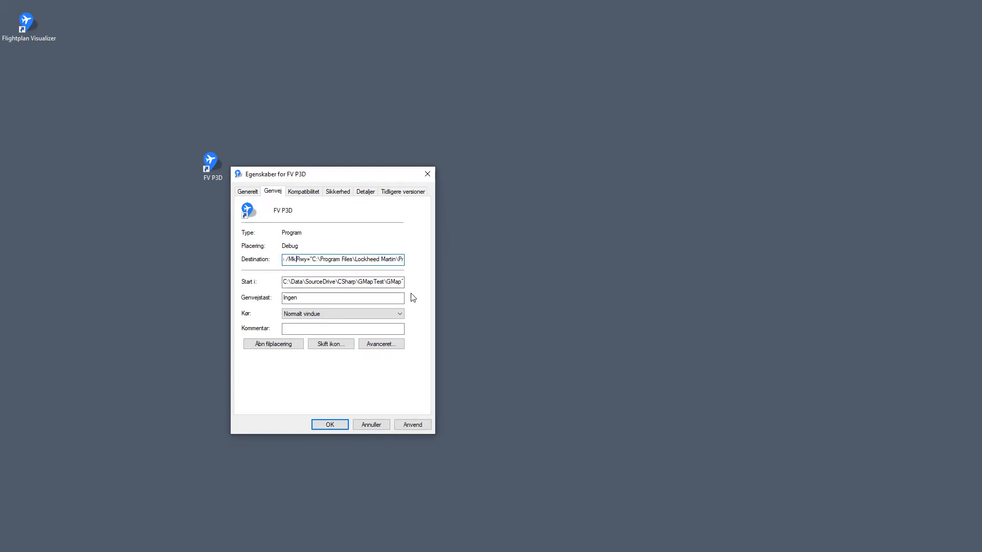
pyautogui.press('Left')
pyautogui.press('Left')
pyautogui.press('Left')
pyautogui.press('Right')
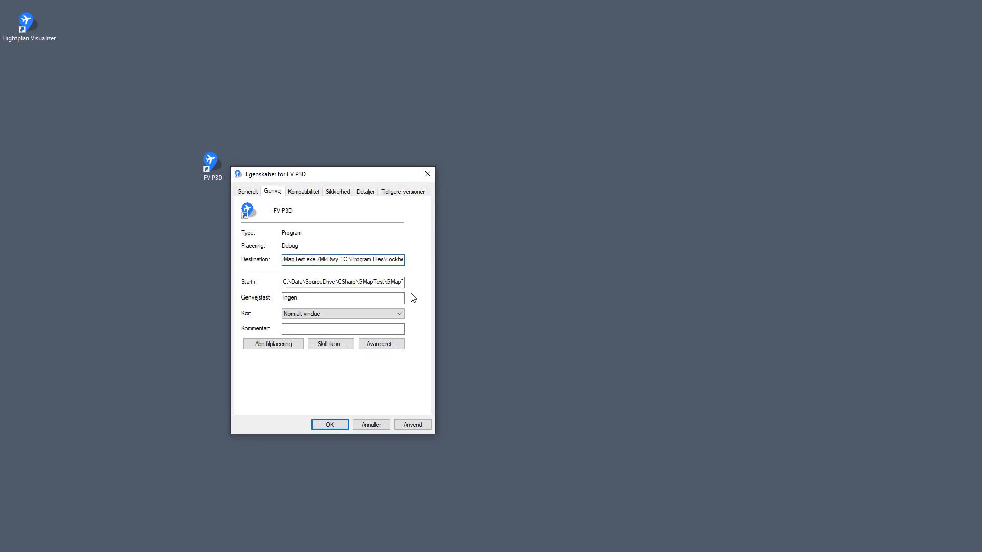
pyautogui.press('Right')
pyautogui.press('Right')
pyautogui.press('End')
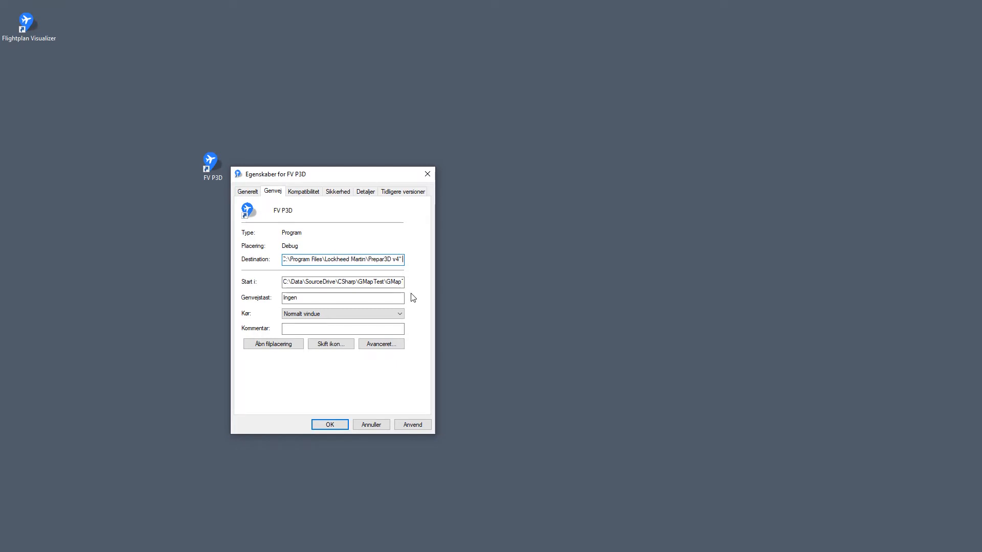
pyautogui.press('Left')
pyautogui.press('Left')
pyautogui.press('Left')
pyautogui.click(332, 425)
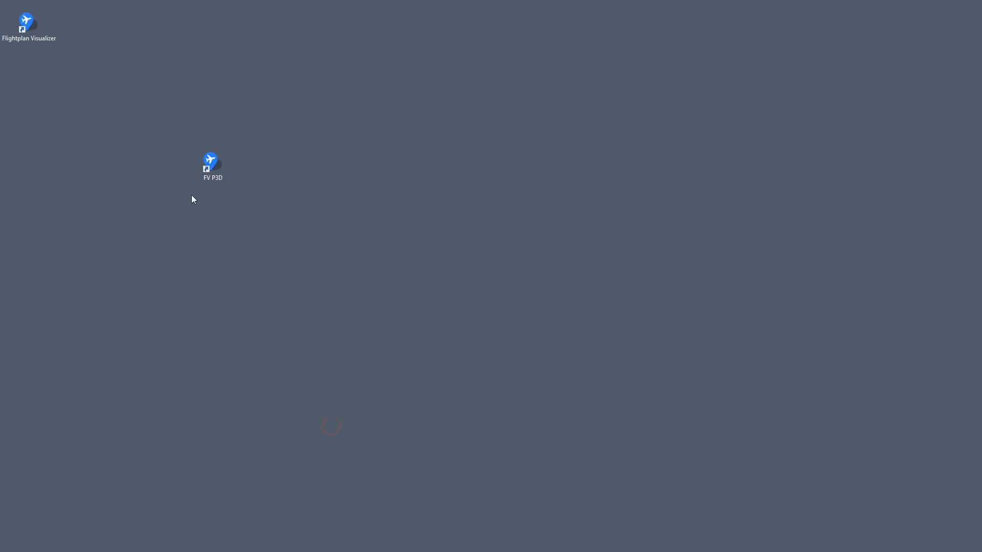
# Reposition the FV P3D shortcut on the desktop, launch it, and open the airport information for EKYT.
pyautogui.moveTo(209, 154); pyautogui.dragTo(456, 276)
pyautogui.doubleClick(458, 292)
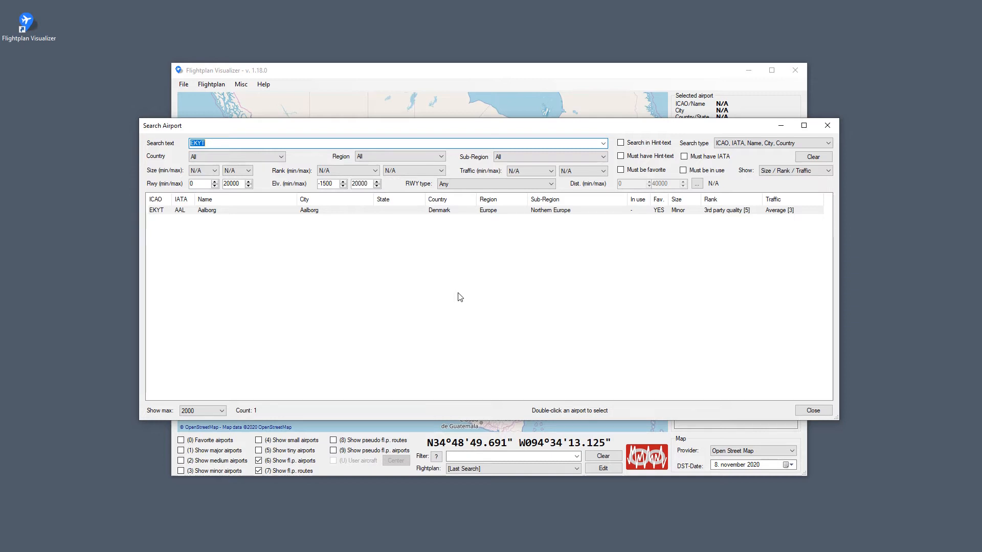
pyautogui.press('Return')
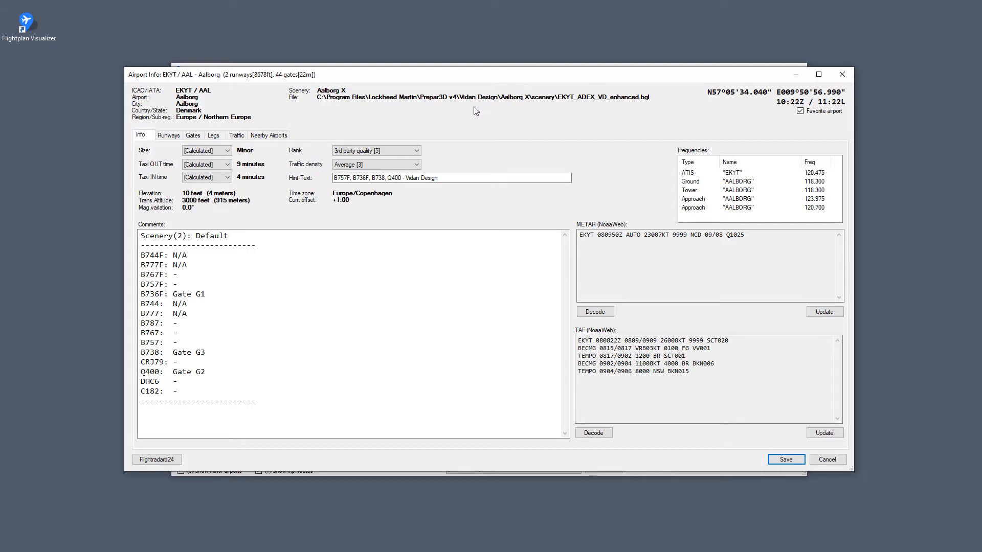
# Examine Aalborg's gates on the satellite map, and close the airport information and Flightplan Visualizer.
pyautogui.click(198, 136)
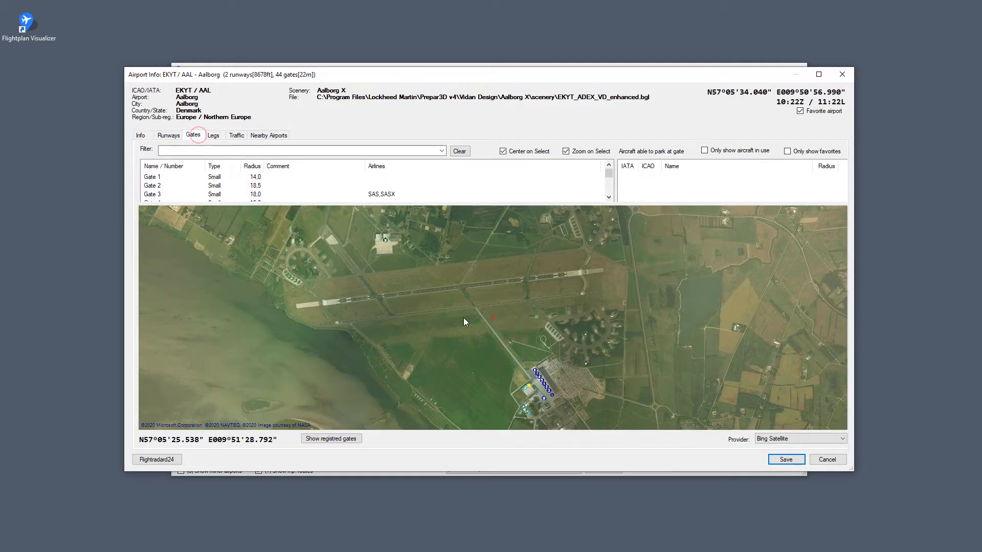
pyautogui.scroll(5, 518, 394)
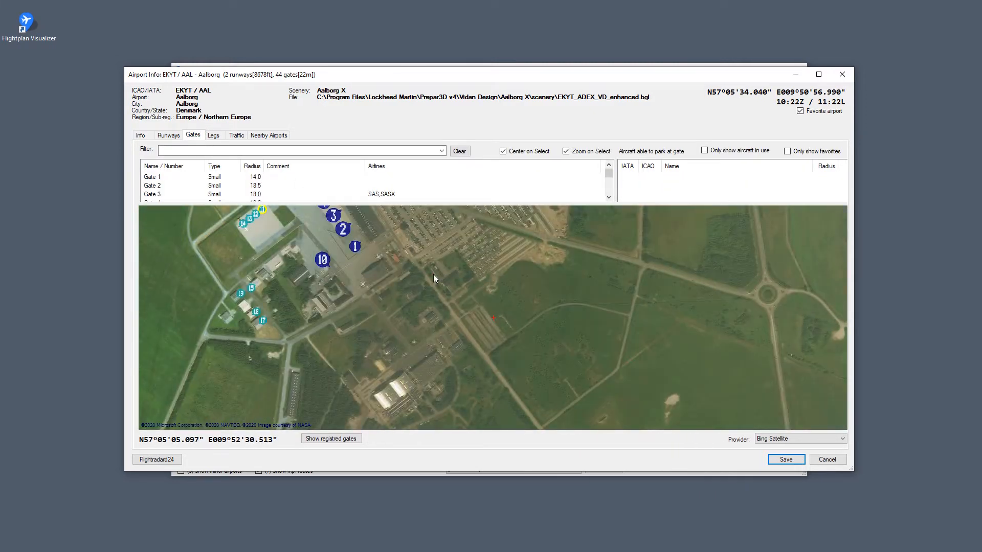
pyautogui.moveTo(433, 274); pyautogui.dragTo(551, 340)
pyautogui.moveTo(432, 273); pyautogui.dragTo(450, 300)
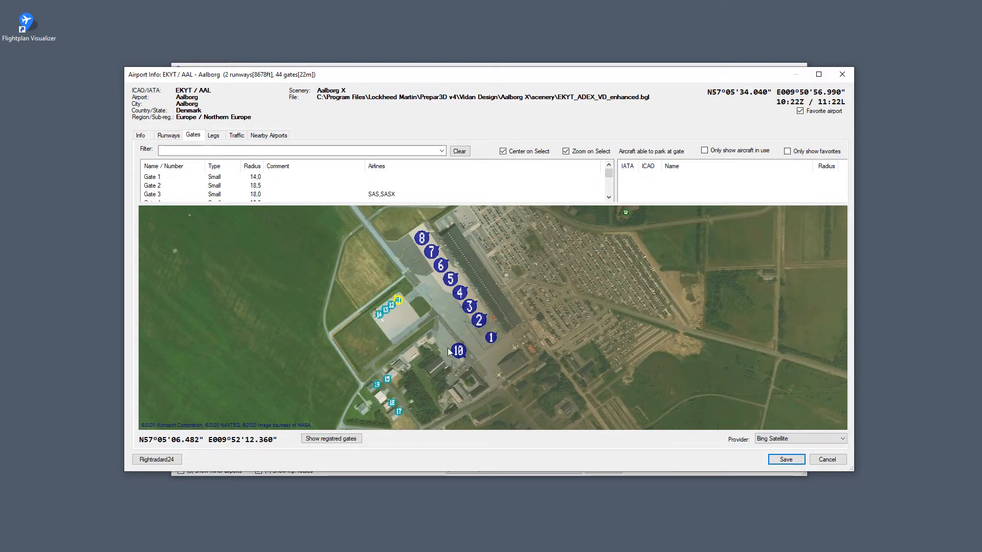
pyautogui.moveTo(463, 293)
pyautogui.click(843, 75)
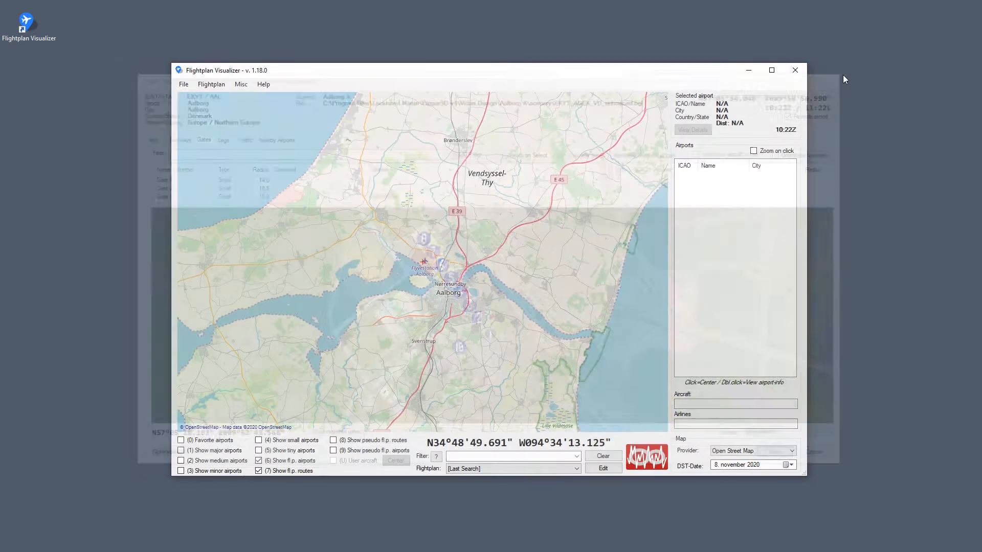
pyautogui.click(794, 72)
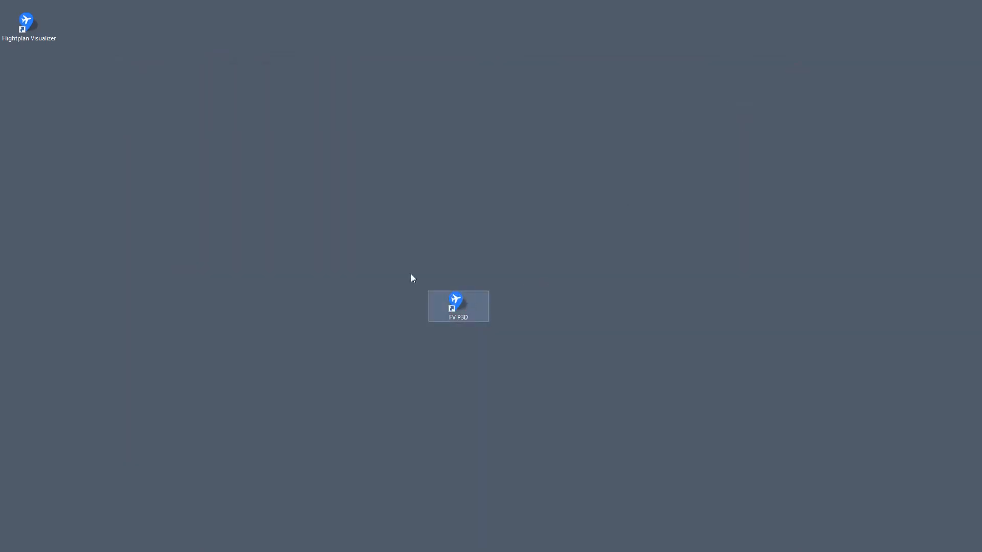
# Copy the Flightplan Visualizer shortcut to the middle of the desktop and rename the copy as FV MSFS.
pyautogui.moveTo(26, 22); pyautogui.dragTo(385, 236)
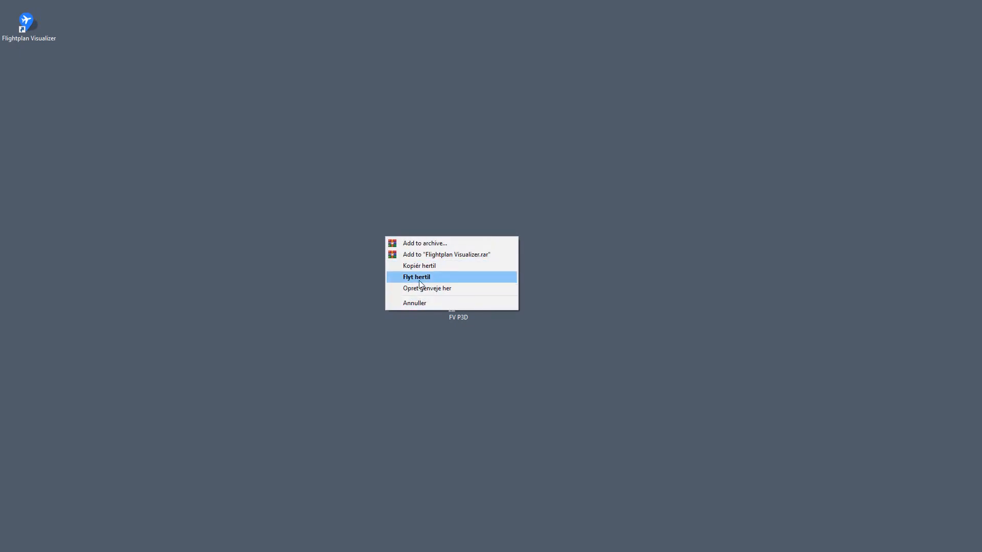
pyautogui.click(428, 266)
pyautogui.press('F2')
pyautogui.write('FV MSFS')
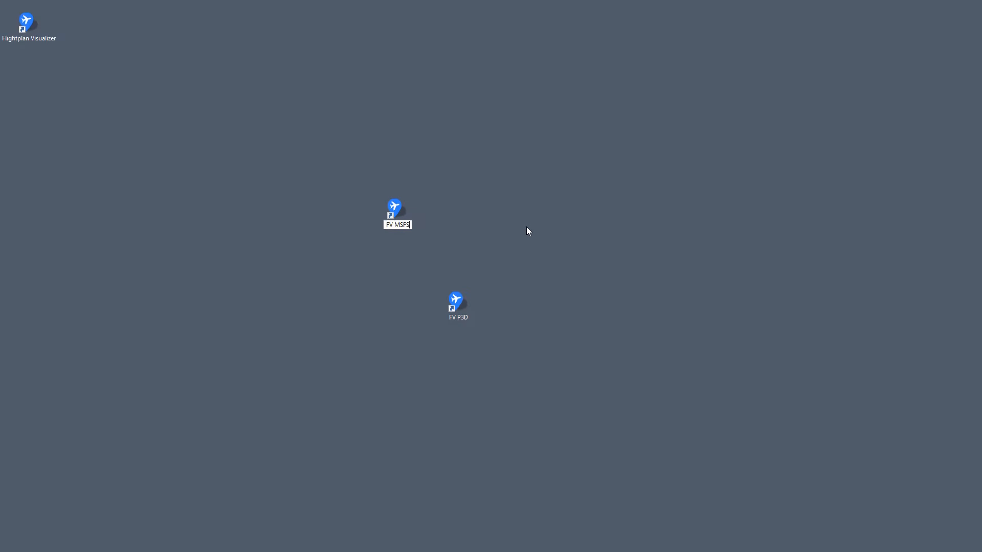
# Confirm the name FV MSFS and place the shortcut directly beside FV P3D on the desktop.
pyautogui.press('Return')
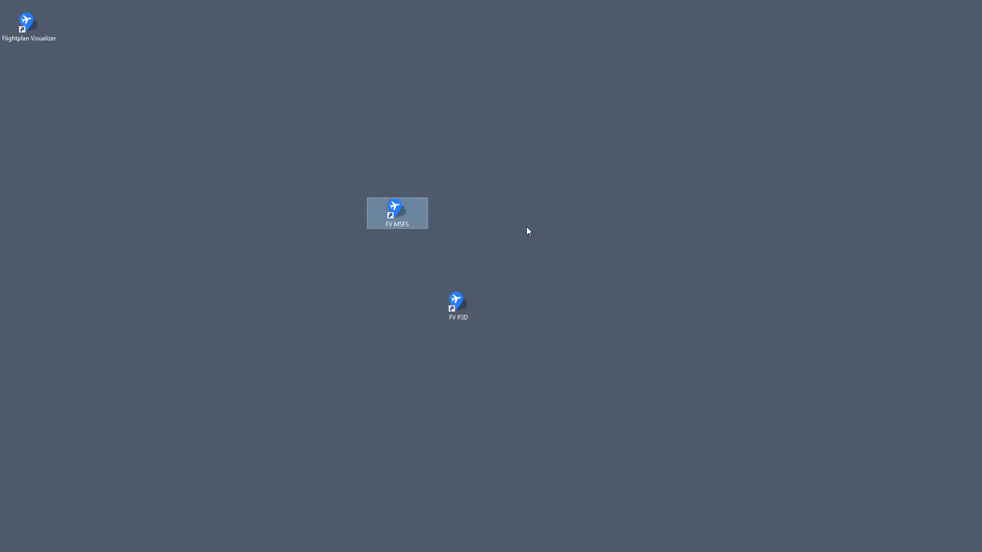
pyautogui.moveTo(394, 204); pyautogui.dragTo(502, 301)
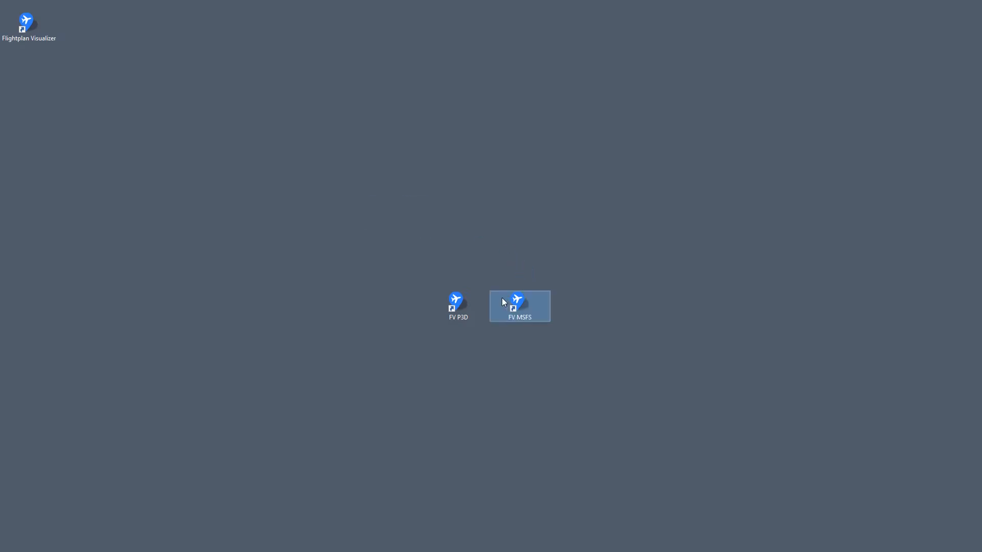
# Open the FV MSFS shortcut's properties and check the MakeRunways folder in G:\FS.
pyautogui.rightClick(510, 300)
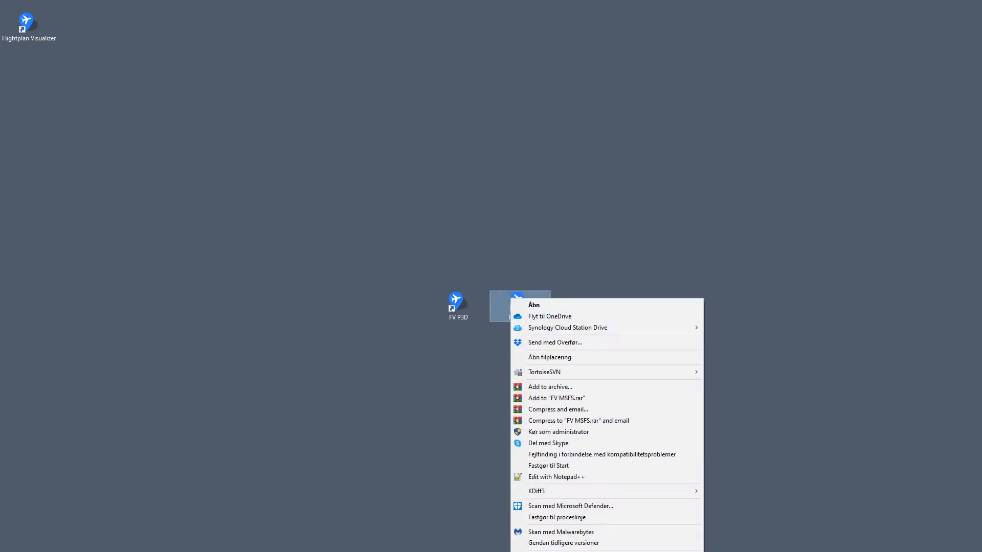
pyautogui.click(552, 551)
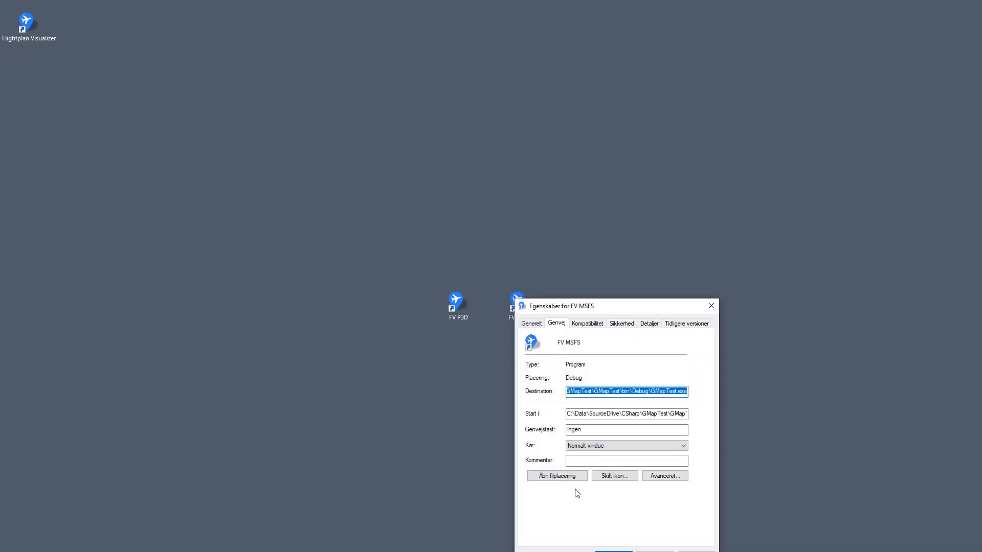
pyautogui.click(556, 475)
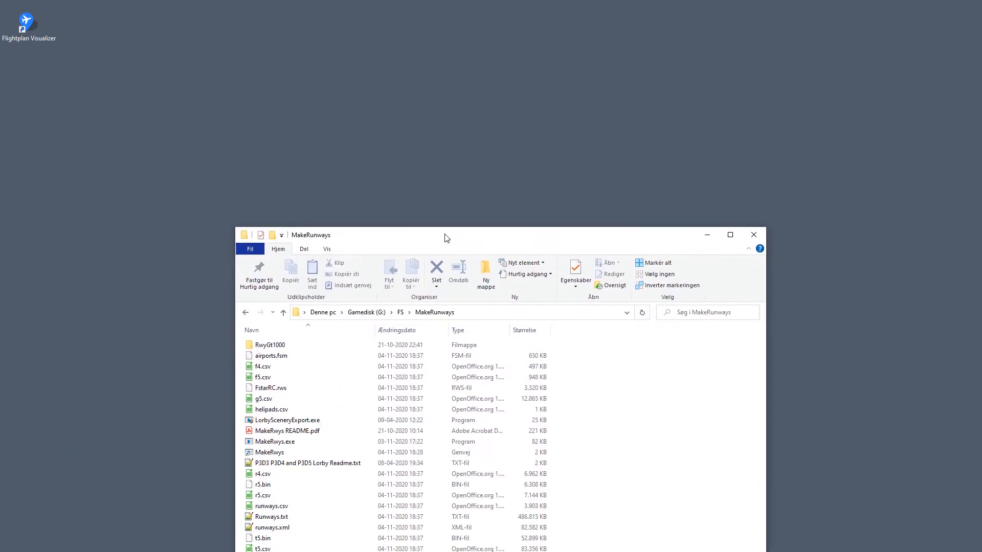
pyautogui.moveTo(445, 237); pyautogui.dragTo(436, 209)
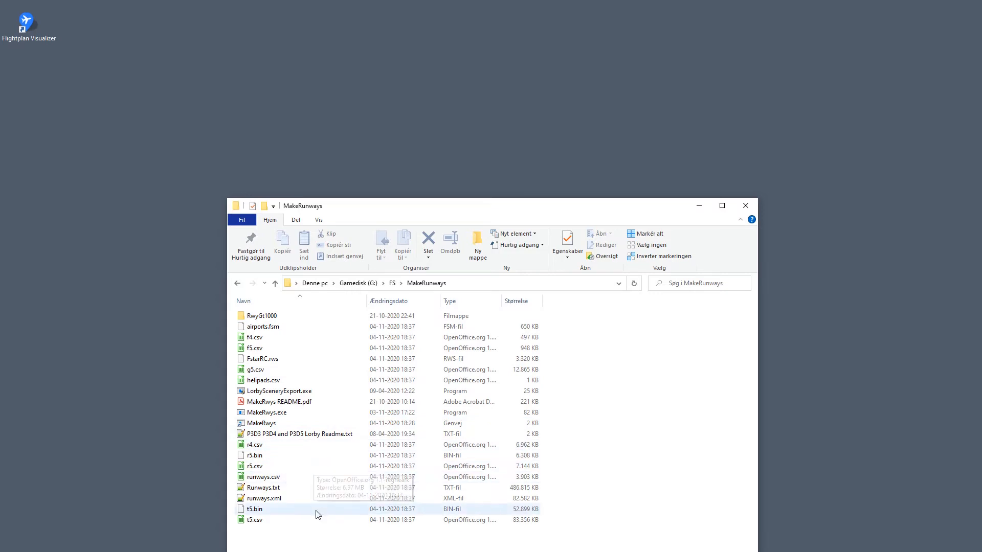
pyautogui.click(697, 205)
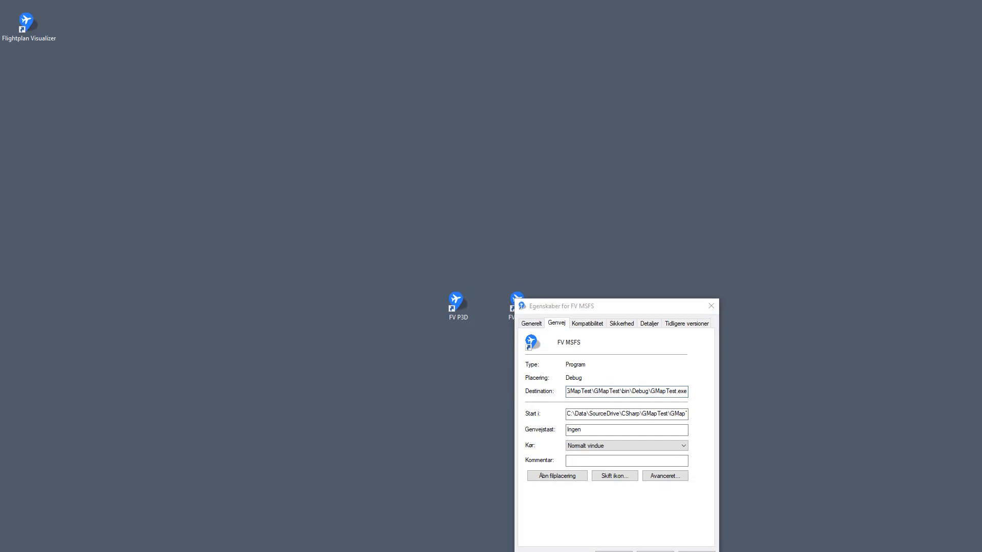
# Append /MkRwy="G:\FS\MakeRunways" to the FV MSFS shortcut's target and save the properties.
pyautogui.click(648, 391)
pyautogui.press('End')
pyautogui.write('/MkRwy="G:\\FS\\MakeRunways"')
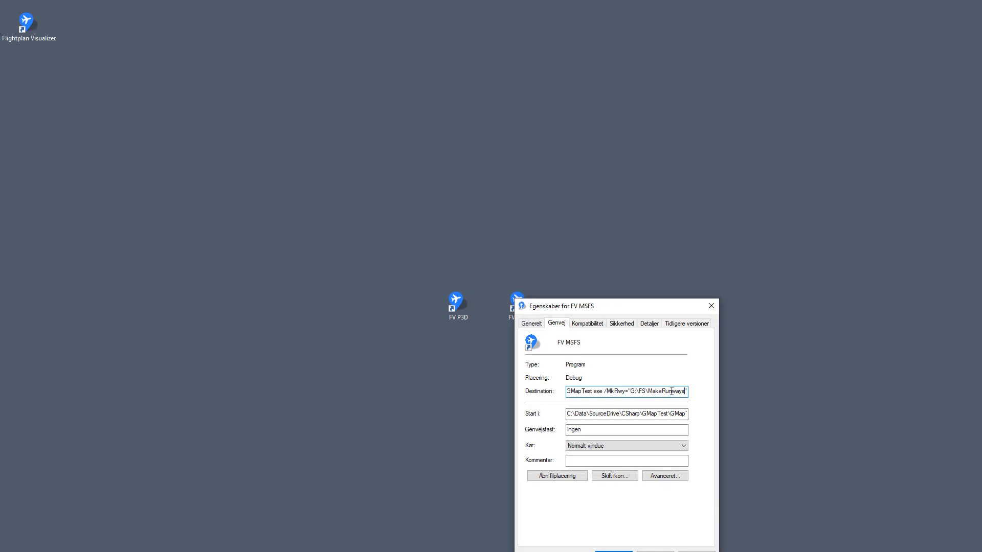
pyautogui.moveTo(642, 307); pyautogui.dragTo(651, 267)
pyautogui.click(621, 516)
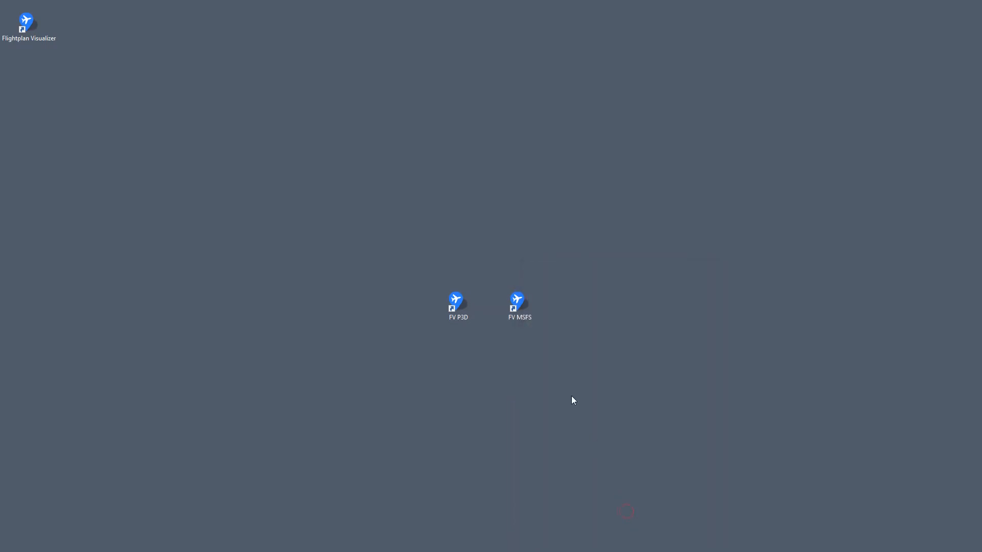
# Launch the FV MSFS shortcut and open the airport information for EKYT.
pyautogui.doubleClick(522, 306)
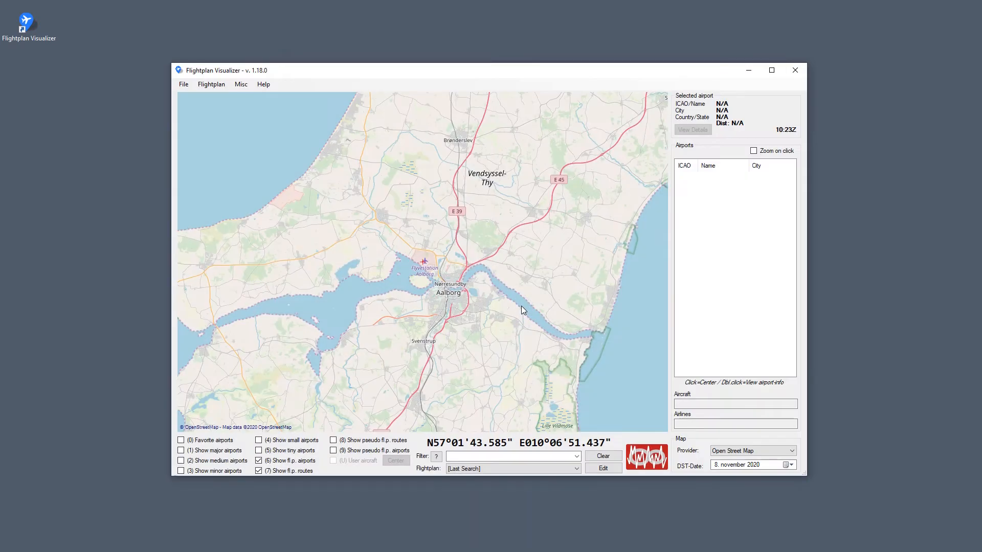
pyautogui.hotkey('ctrl', 'f')
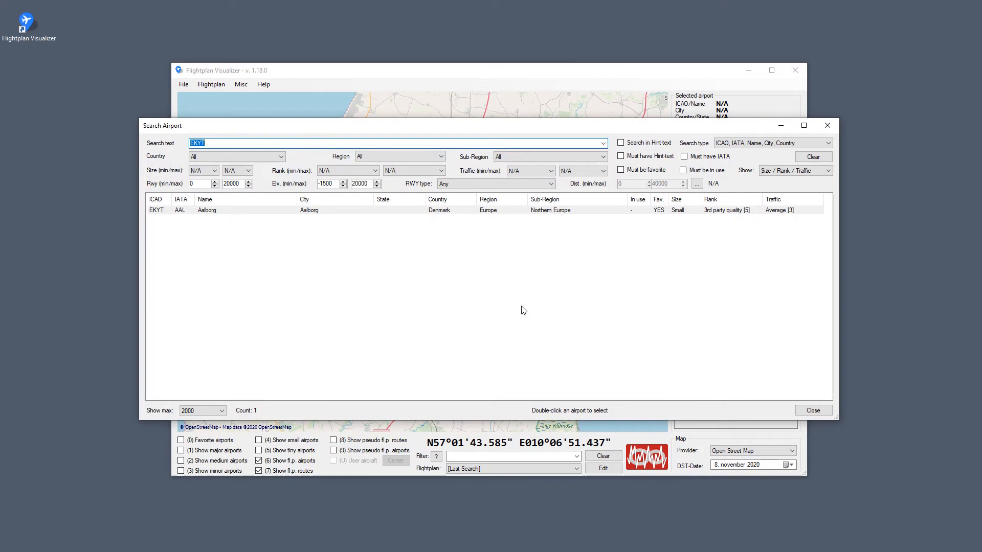
pyautogui.press('Return')
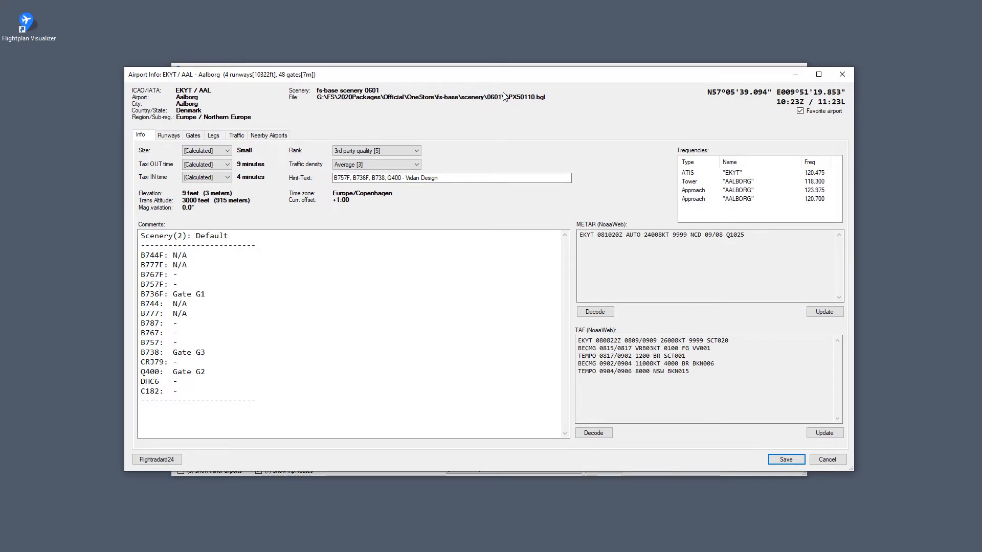
# Examine Aalborg's gates on the satellite map, checking Parking 5 and the outlying parking spots northeast of the terminal.
pyautogui.click(194, 136)
pyautogui.scroll(5, 480, 361)
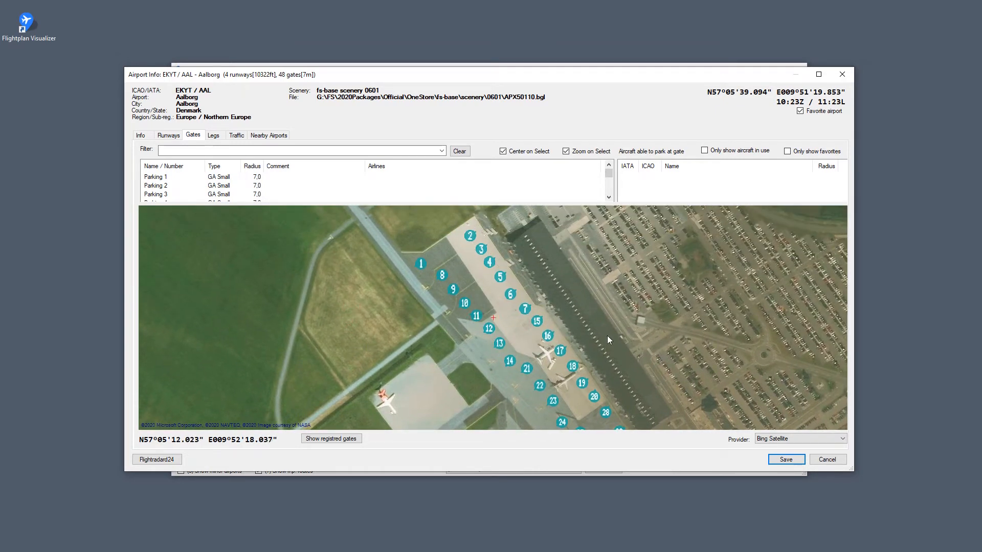
pyautogui.moveTo(502, 277)
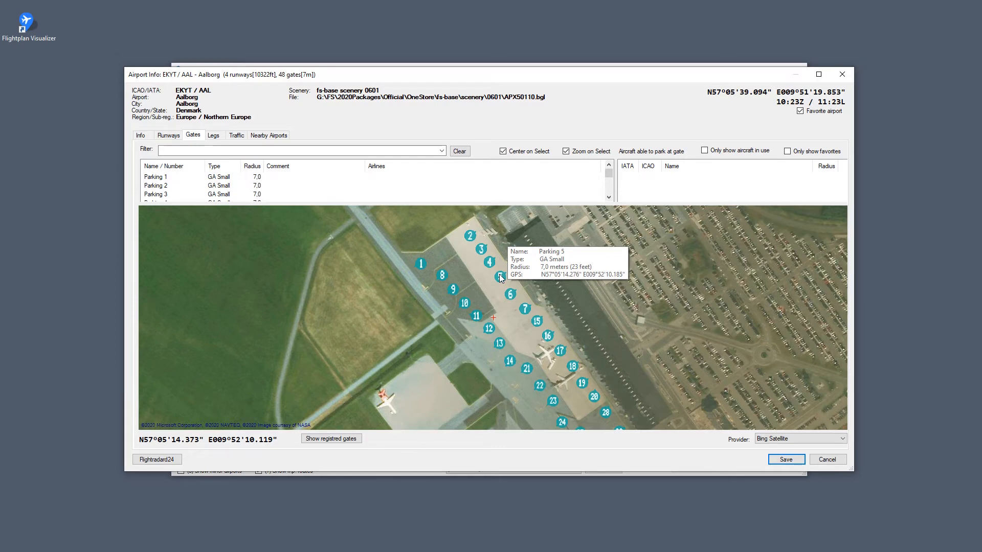
pyautogui.scroll(-1, 492, 317)
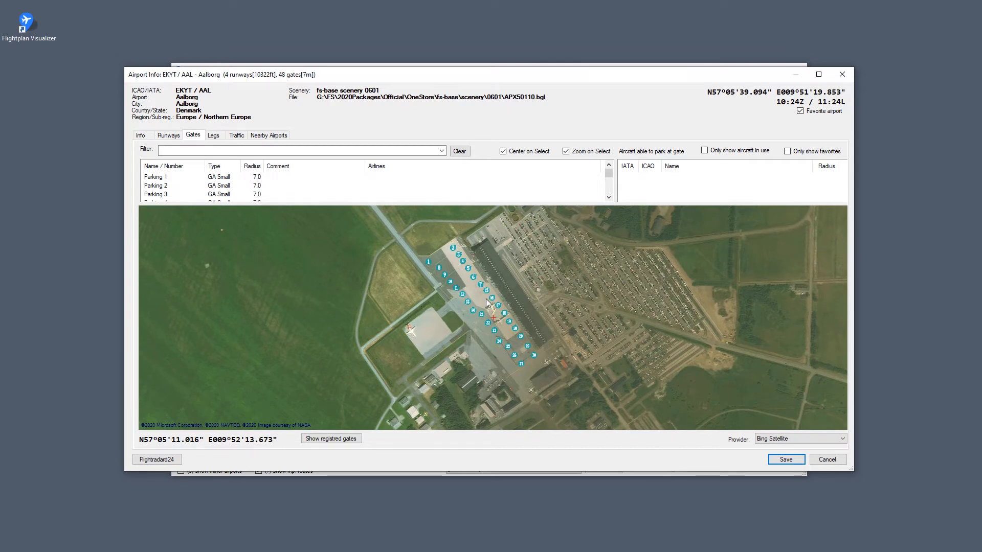
pyautogui.scroll(-1, 493, 321)
pyautogui.moveTo(596, 240); pyautogui.dragTo(660, 375)
pyautogui.moveTo(561, 289); pyautogui.dragTo(478, 241)
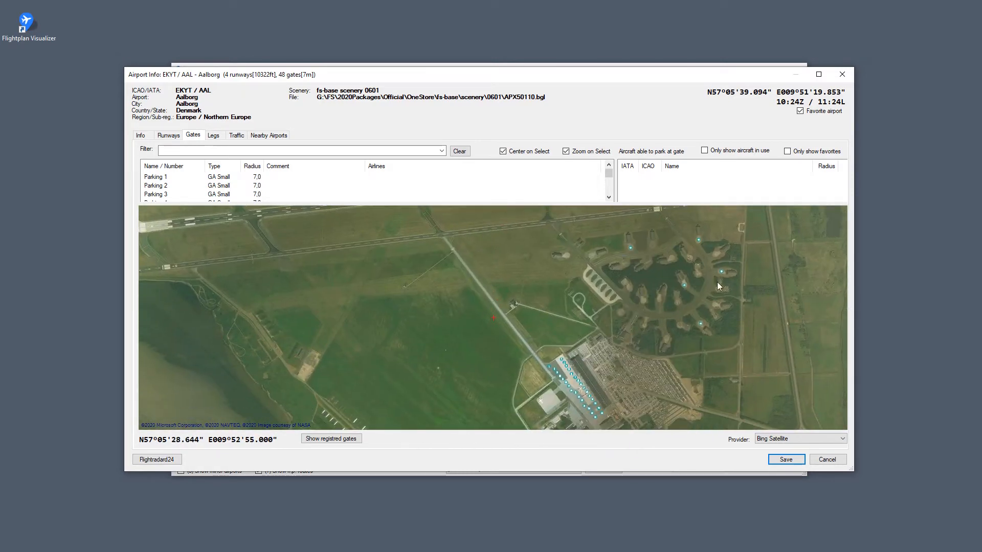
# Check Parking 18 and Parking 23 beside Aalborg's terminal, and close the airport information and Flightplan Visualizer.
pyautogui.moveTo(403, 332); pyautogui.dragTo(428, 292)
pyautogui.moveTo(509, 390); pyautogui.dragTo(446, 278)
pyautogui.scroll(2, 554, 310)
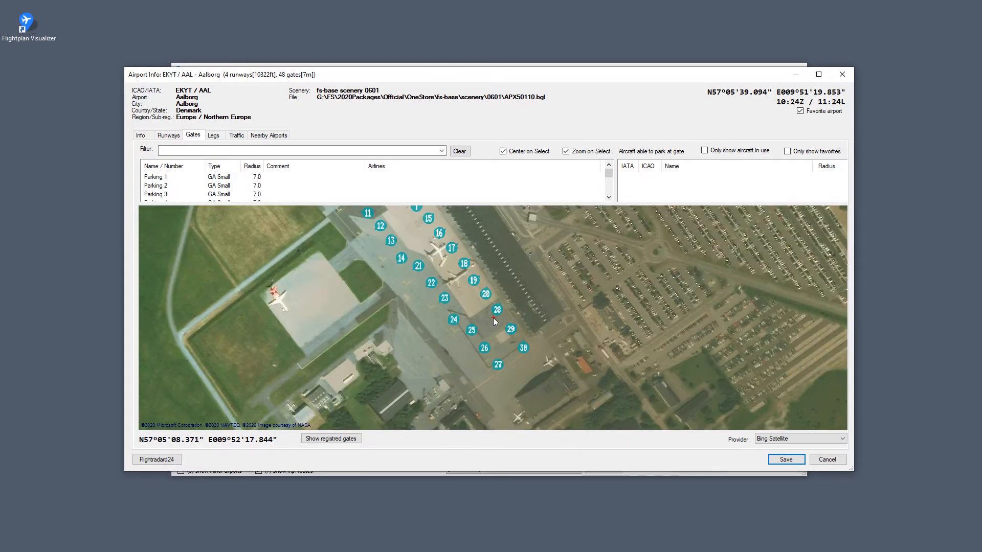
pyautogui.moveTo(465, 263)
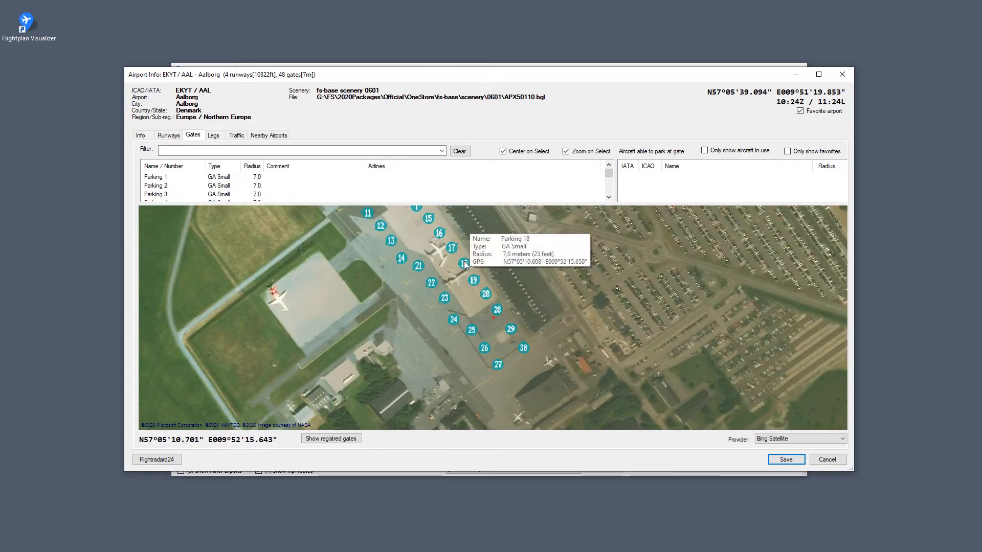
pyautogui.moveTo(444, 299)
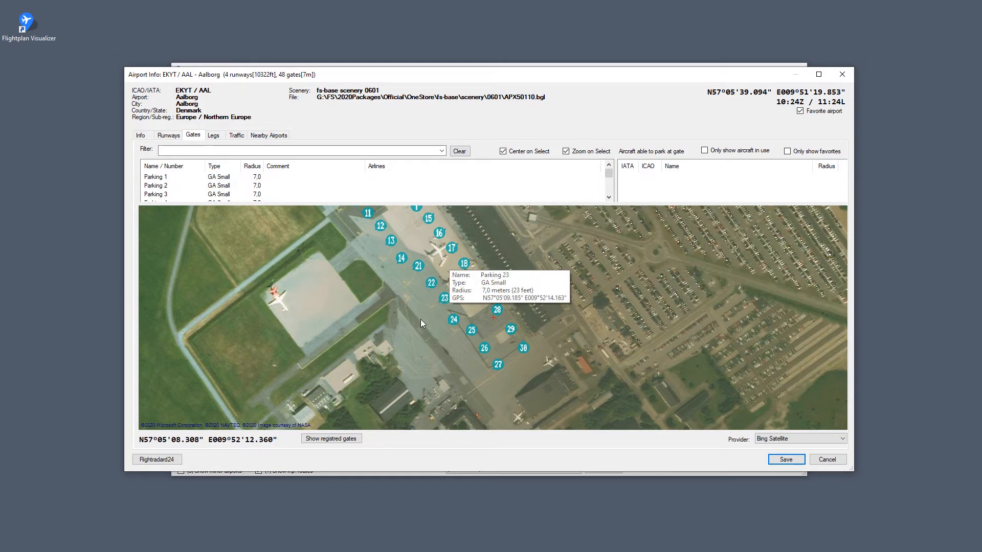
pyautogui.click(842, 75)
pyautogui.click(795, 71)
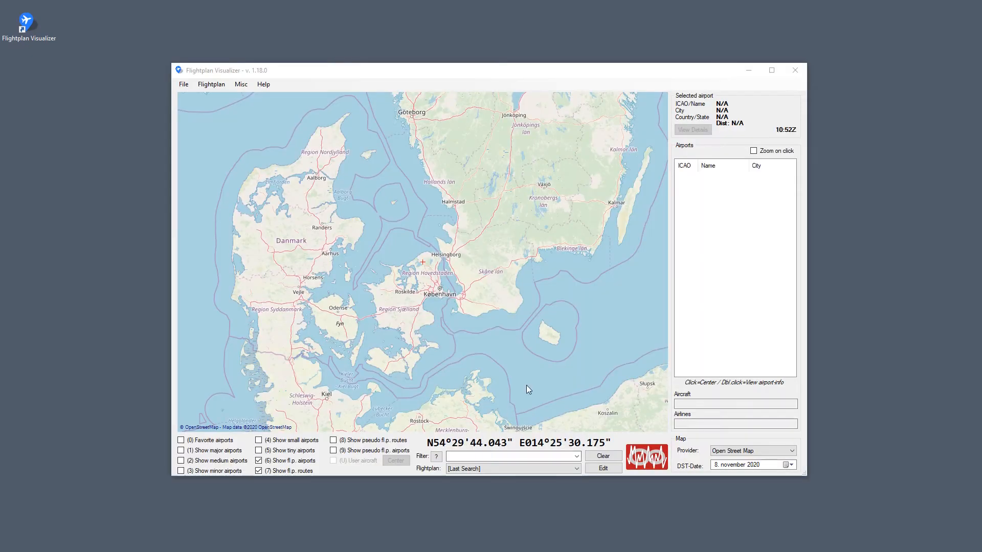
# Search for airport EKCH in Flightplan Visualizer and open its airport information.
pyautogui.click(526, 384)
pyautogui.hotkey('ctrl', 'f')
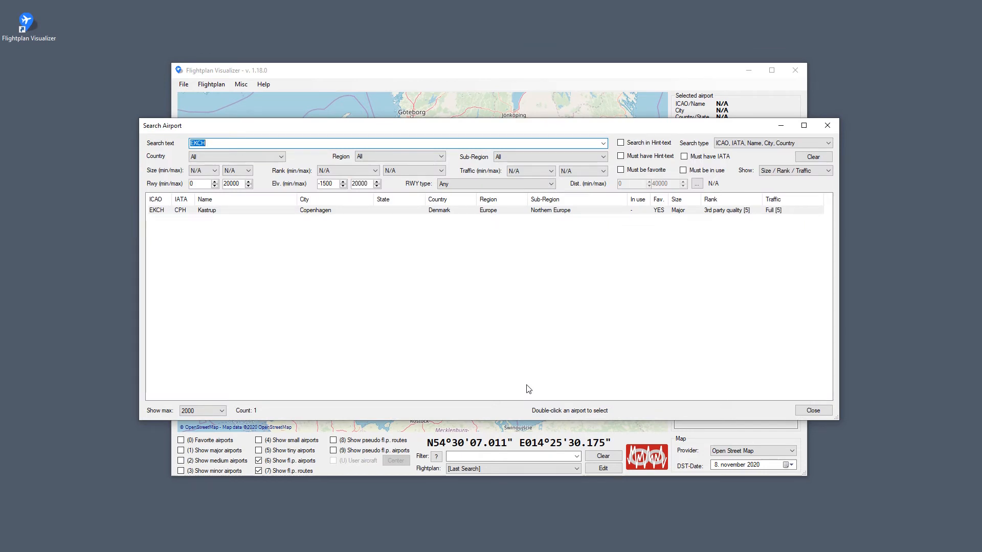
pyautogui.press('Return')
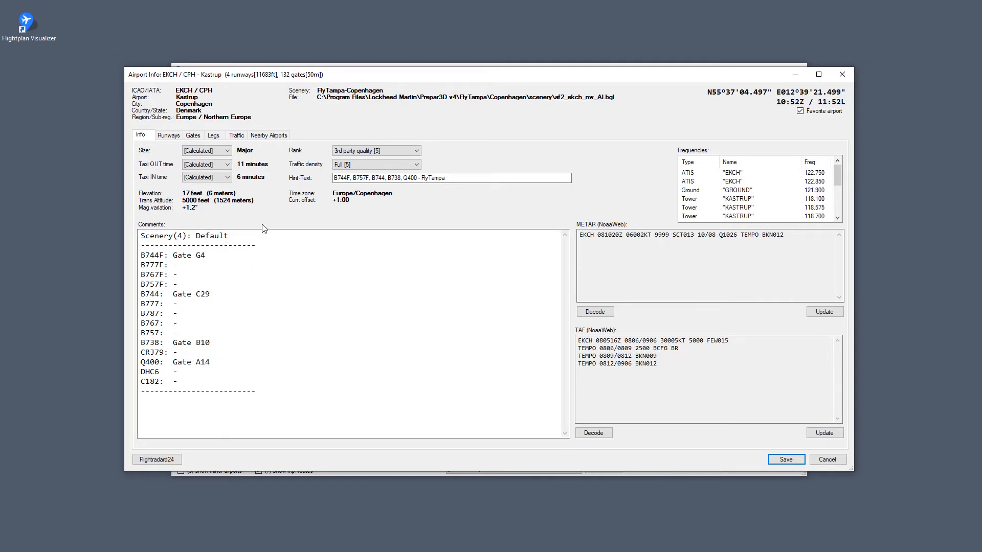
# Locate gate C39 on Kastrup's gate map, review its comment and favorite setting in the gate info, and dismiss it without changes.
pyautogui.click(194, 137)
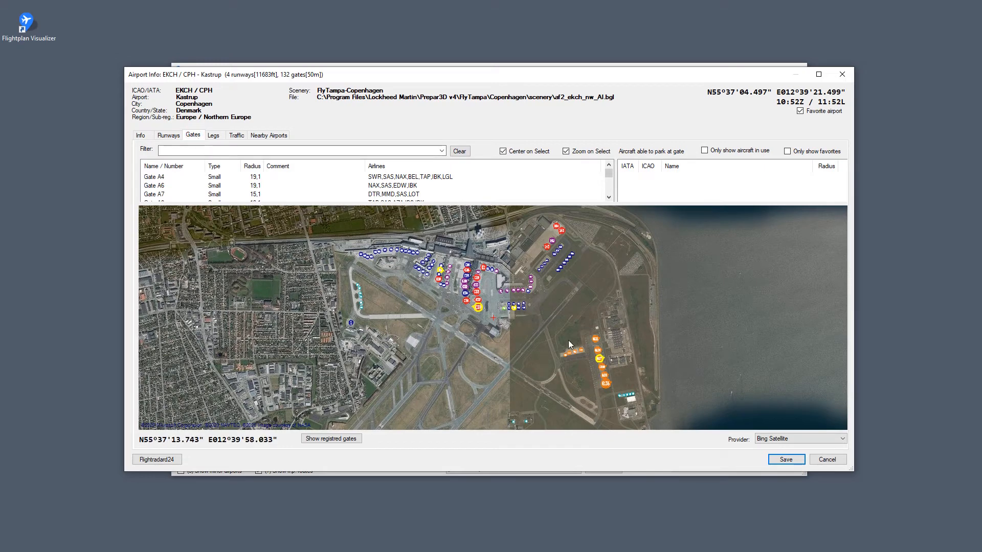
pyautogui.scroll(1, 569, 340)
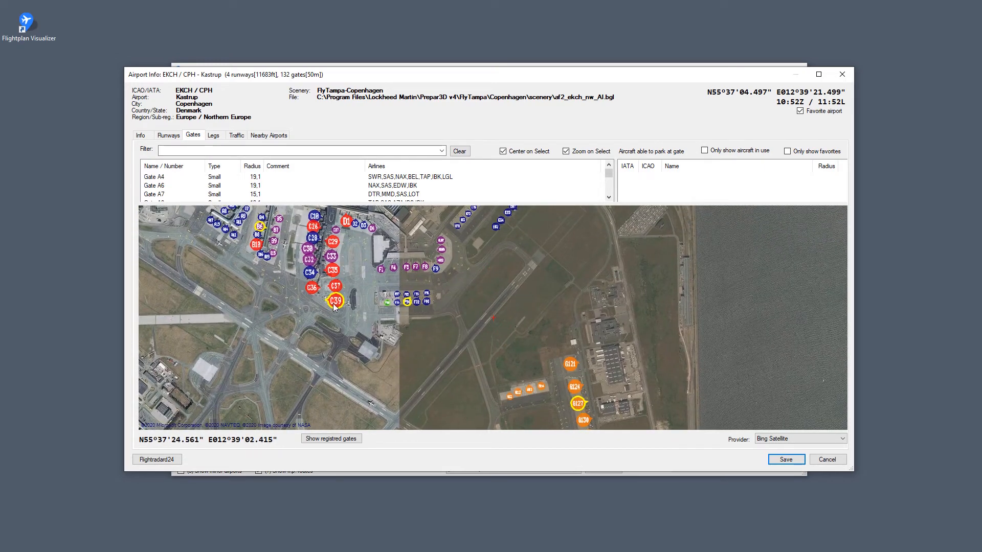
pyautogui.moveTo(335, 307); pyautogui.dragTo(369, 323)
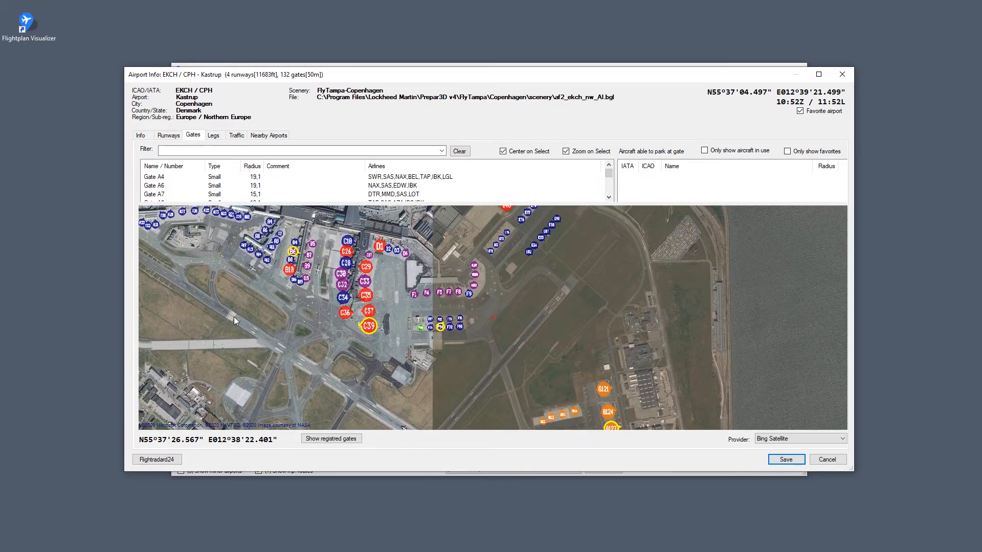
pyautogui.click(367, 326)
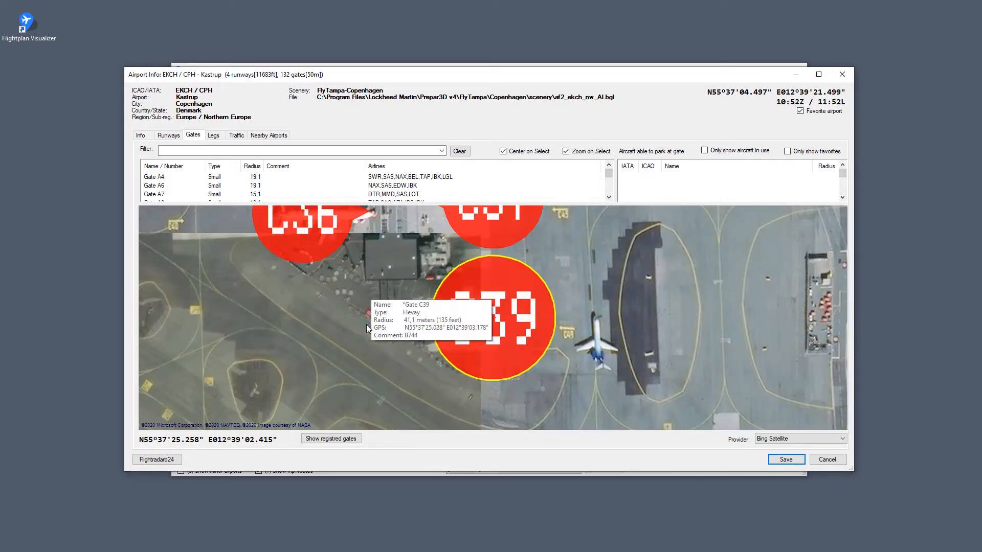
pyautogui.rightClick(367, 324)
pyautogui.click(381, 330)
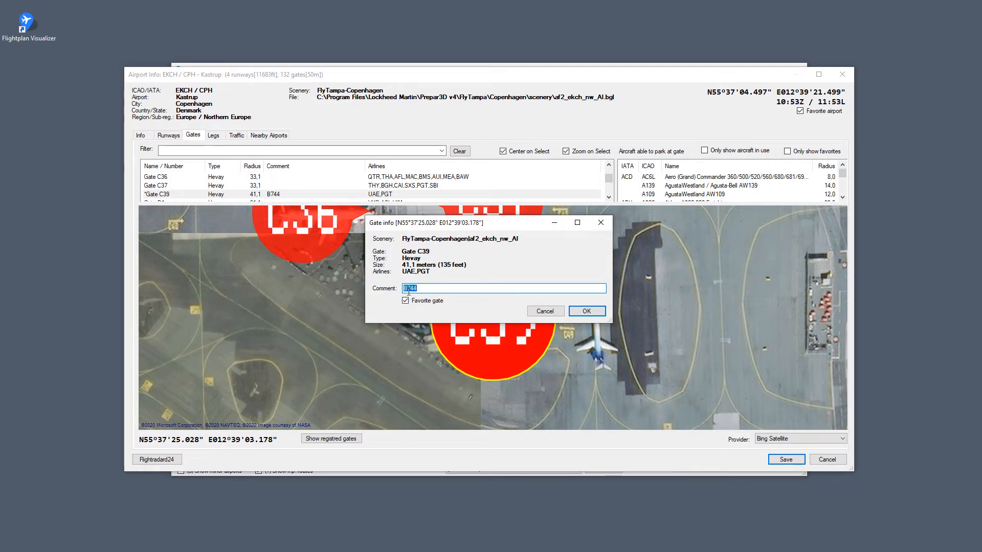
pyautogui.click(603, 224)
# Compare the details of gates C39 and C37, survey the surrounding terminal gates, and close Kastrup's airport information.
pyautogui.moveTo(507, 295)
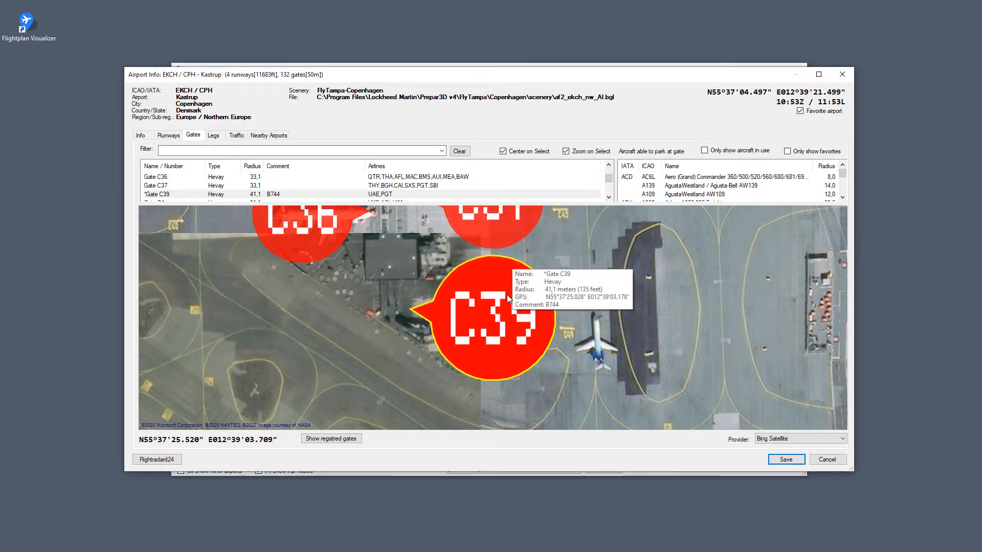
pyautogui.moveTo(525, 226)
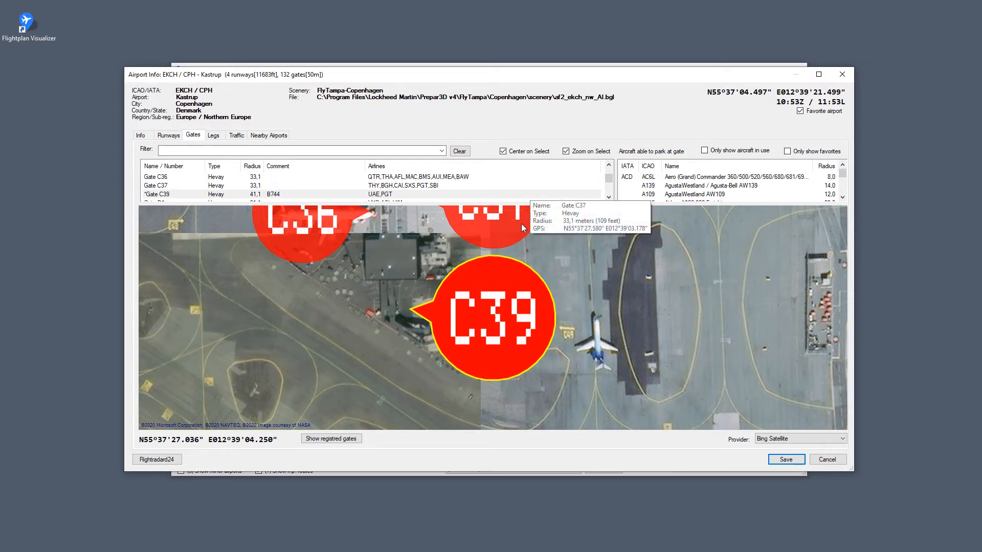
pyautogui.moveTo(489, 323)
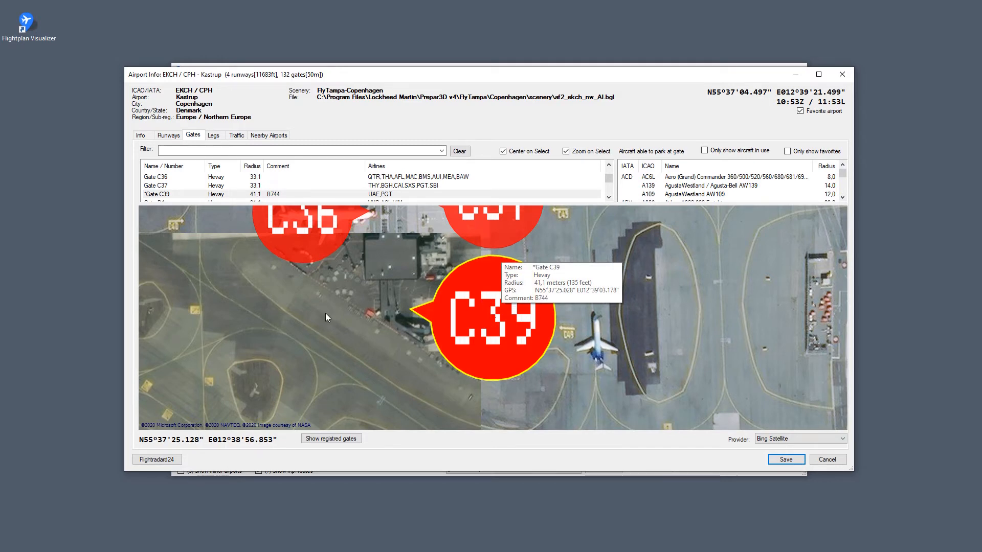
pyautogui.scroll(-3, 325, 313)
pyautogui.moveTo(591, 227); pyautogui.dragTo(554, 308)
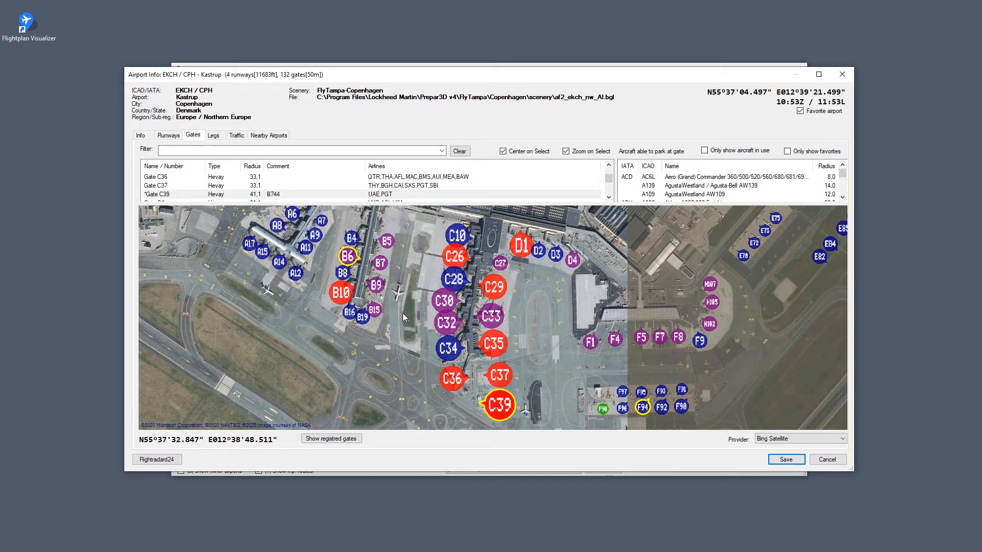
pyautogui.click(842, 74)
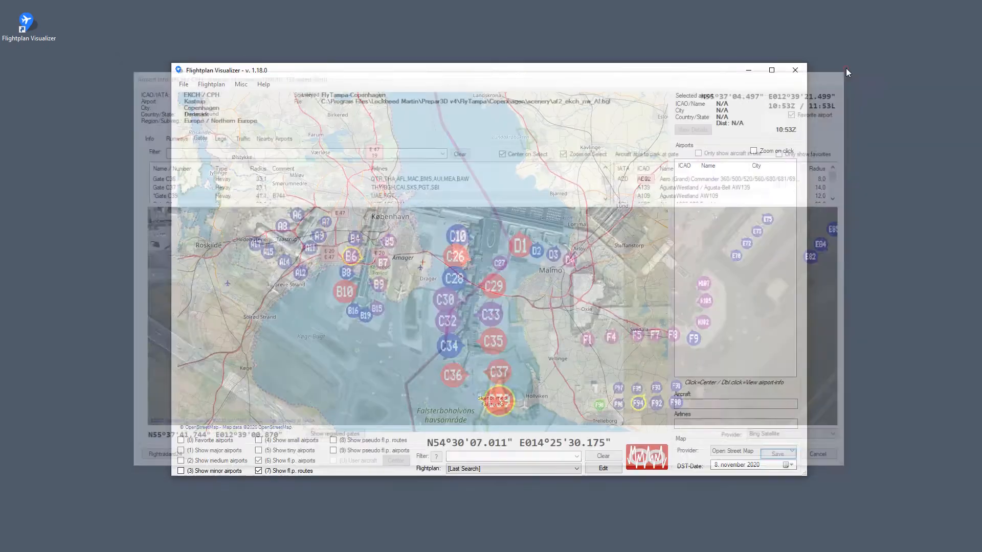
# Open the UserData folder from Flightplan Visualizer, close the program, and move the folder window so its whole file list fits on screen.
pyautogui.click(183, 84)
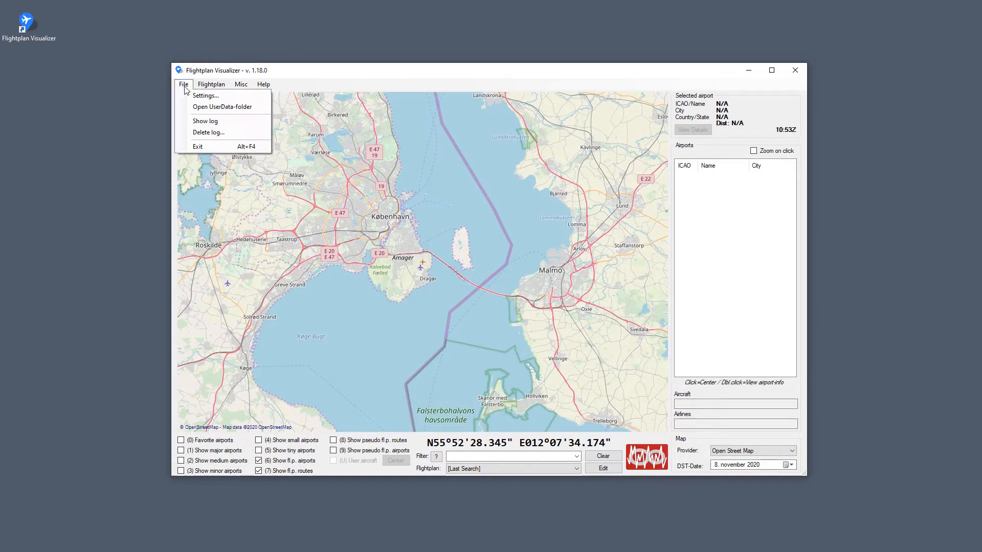
pyautogui.click(237, 108)
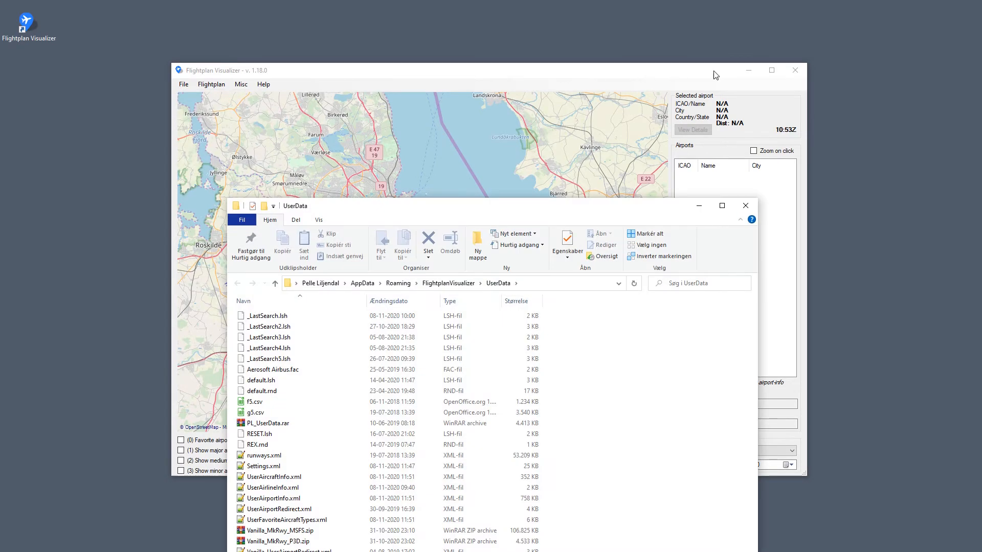
pyautogui.click(795, 70)
pyautogui.moveTo(532, 210); pyautogui.dragTo(462, 130)
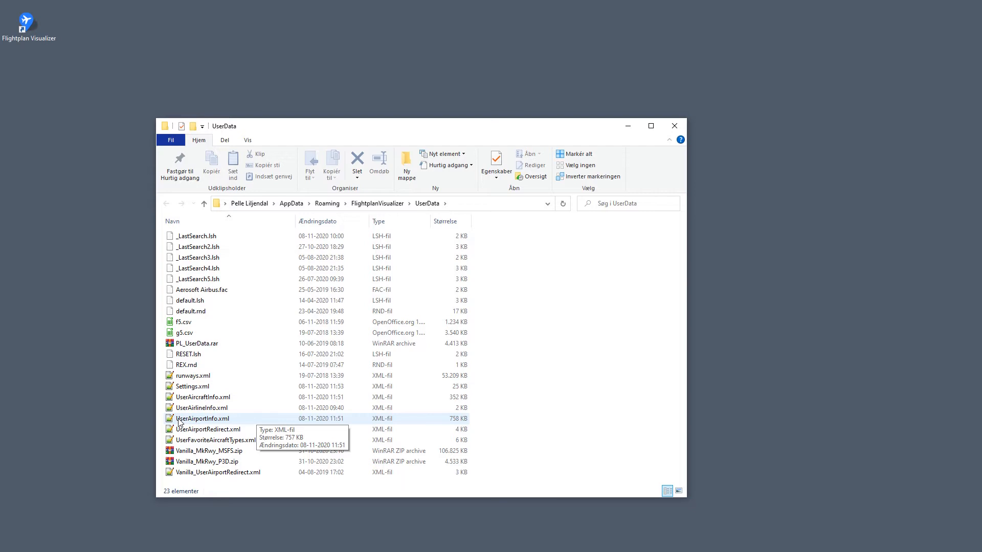
# Duplicate UserAirportInfo.xml within the UserData folder and rename the copy P3D_UserAirportInfo.xml.
pyautogui.moveTo(179, 421); pyautogui.dragTo(530, 315)
pyautogui.click(561, 346)
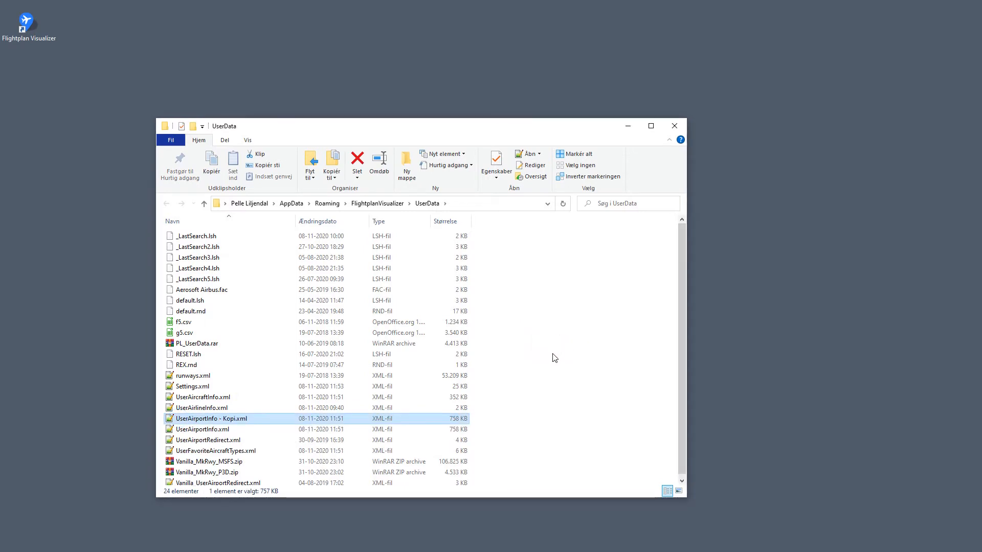
pyautogui.press('F2')
pyautogui.press('Right')
pyautogui.press('BackSpace')
pyautogui.press('BackSpace')
pyautogui.press('BackSpace')
pyautogui.press('BackSpace')
pyautogui.press('BackSpace')
pyautogui.press('BackSpace')
pyautogui.press('BackSpace')
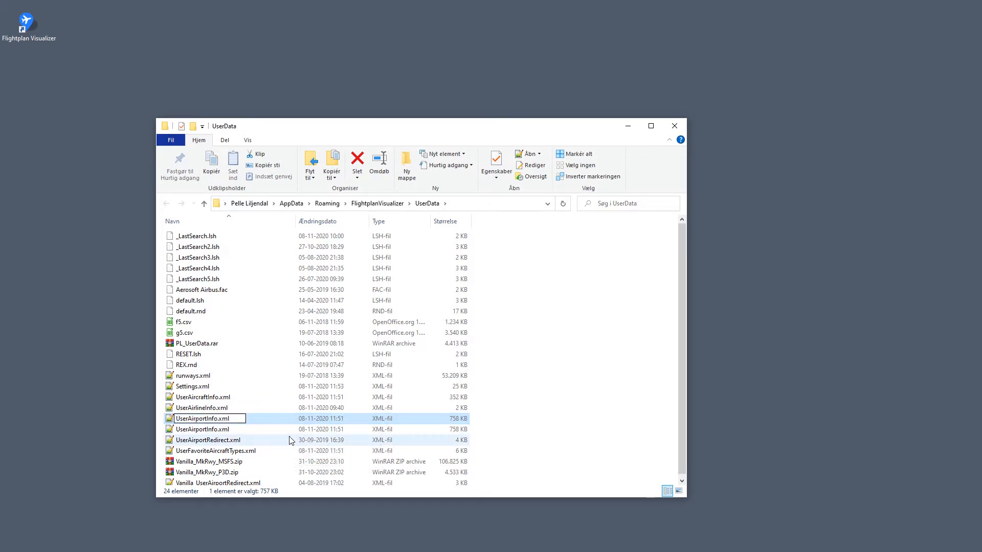
pyautogui.write('P3D_')
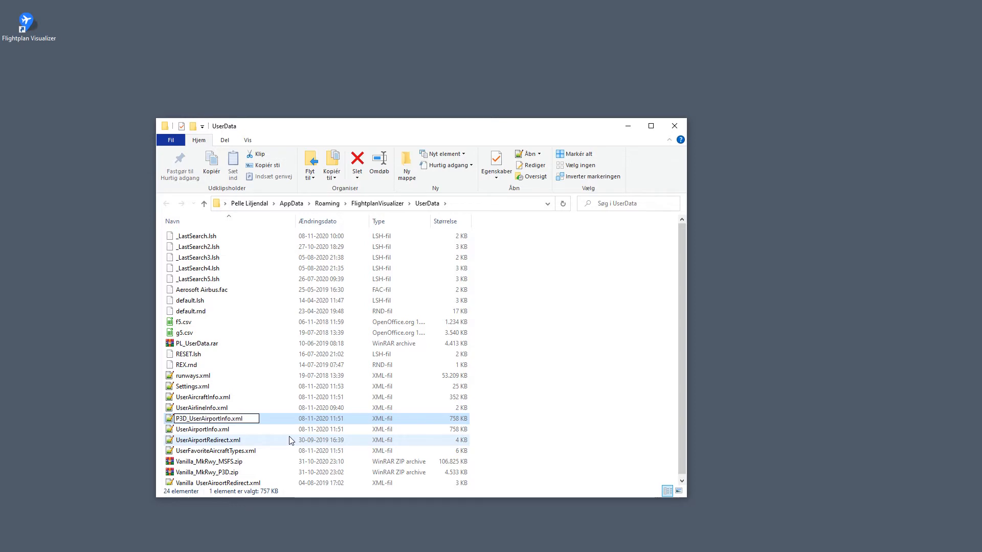
pyautogui.press('Return')
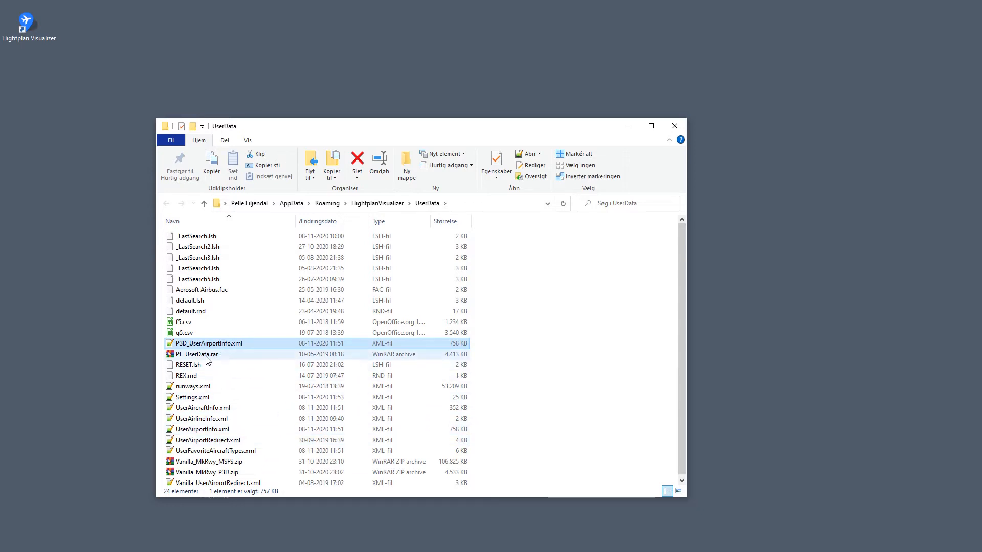
# Duplicate P3D_UserAirportInfo.xml in the same folder and rename the copy MSFS_P3D_UserAirportInfo.xml.
pyautogui.moveTo(204, 346); pyautogui.dragTo(527, 353)
pyautogui.click(549, 383)
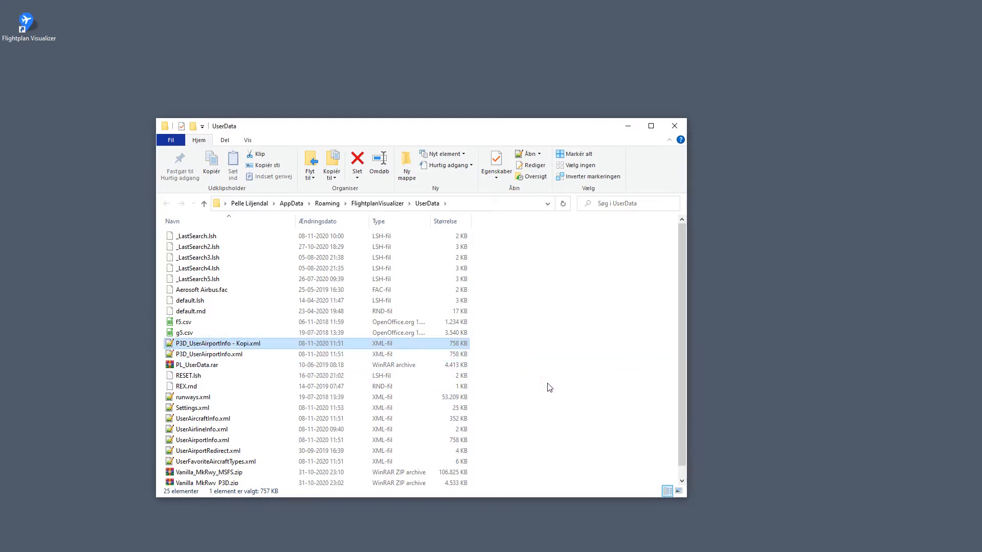
pyautogui.hotkey('ctrl', 'f')
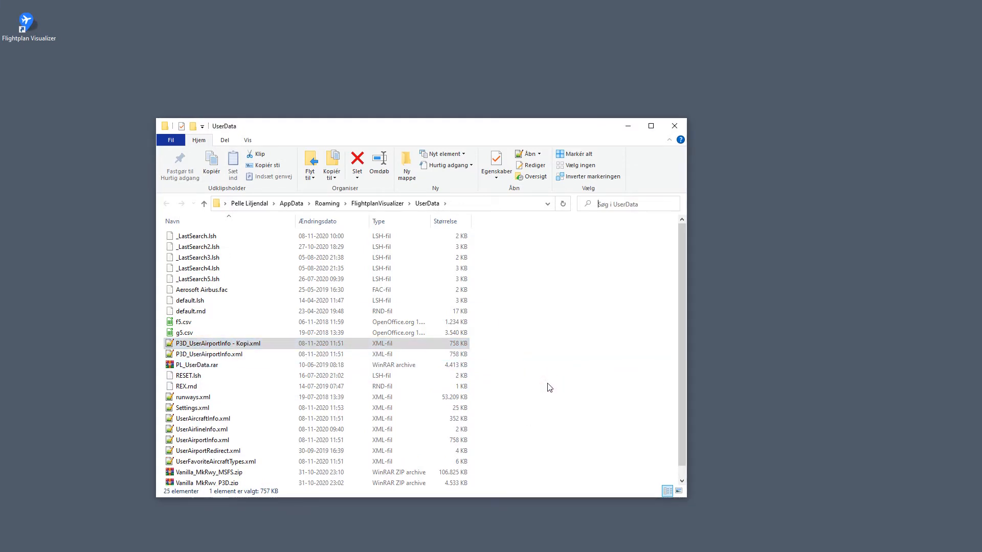
pyautogui.click(250, 345)
pyautogui.click(250, 345)
pyautogui.press('BackSpace')
pyautogui.press('BackSpace')
pyautogui.press('BackSpace')
pyautogui.press('BackSpace')
pyautogui.press('BackSpace')
pyautogui.press('BackSpace')
pyautogui.press('BackSpace')
pyautogui.write('MSFS_')
pyautogui.press('Return')
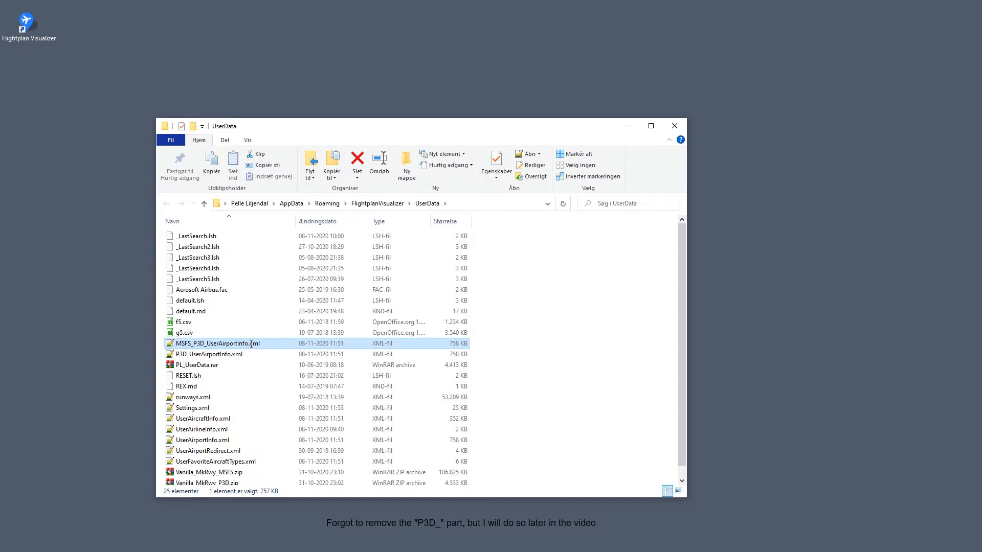
# Open MSFS_P3D_UserAirportInfo.xml in Notepad++ and highlight its XML declaration and opening UserAirportInfos tag.
pyautogui.rightClick(251, 344)
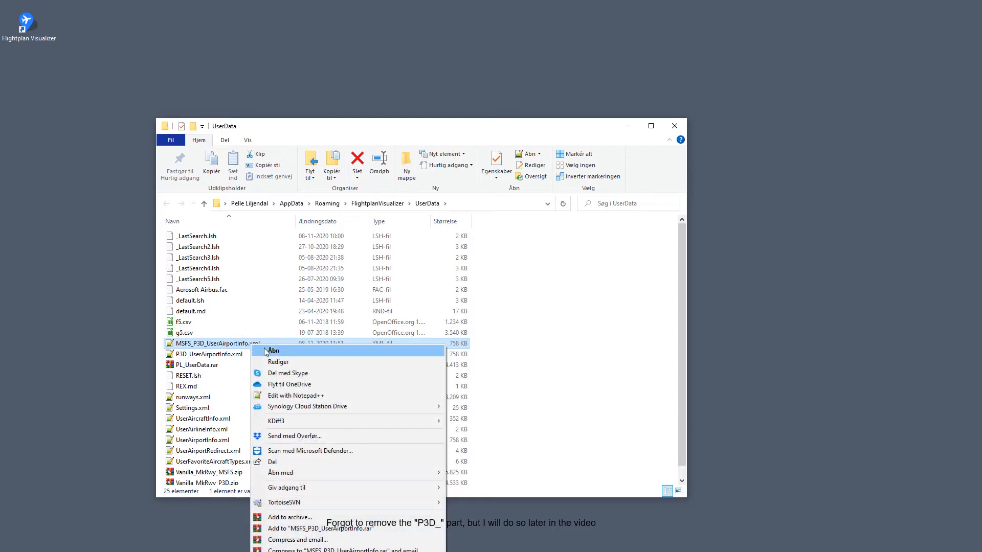
pyautogui.click(319, 398)
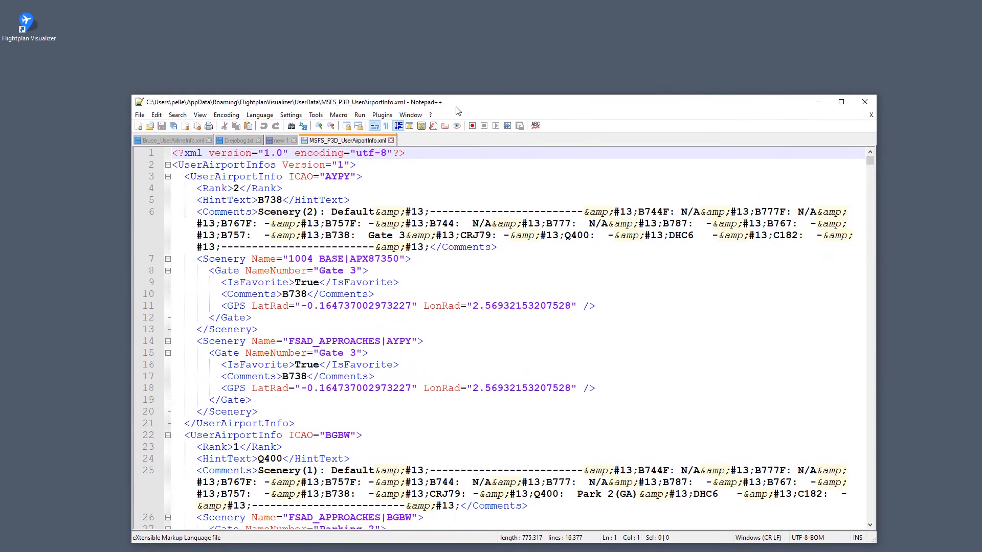
pyautogui.moveTo(361, 168); pyautogui.dragTo(172, 152)
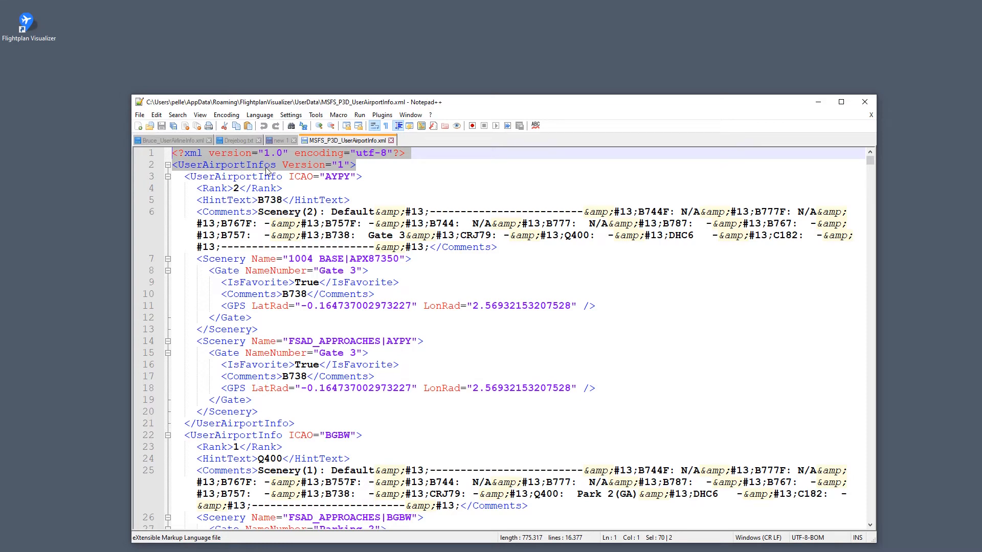
# Delete every UserAirportInfo entry and the leftover blank line between the opening and closing UserAirportInfos tags, and save the file.
pyautogui.moveTo(185, 177); pyautogui.dragTo(434, 550)
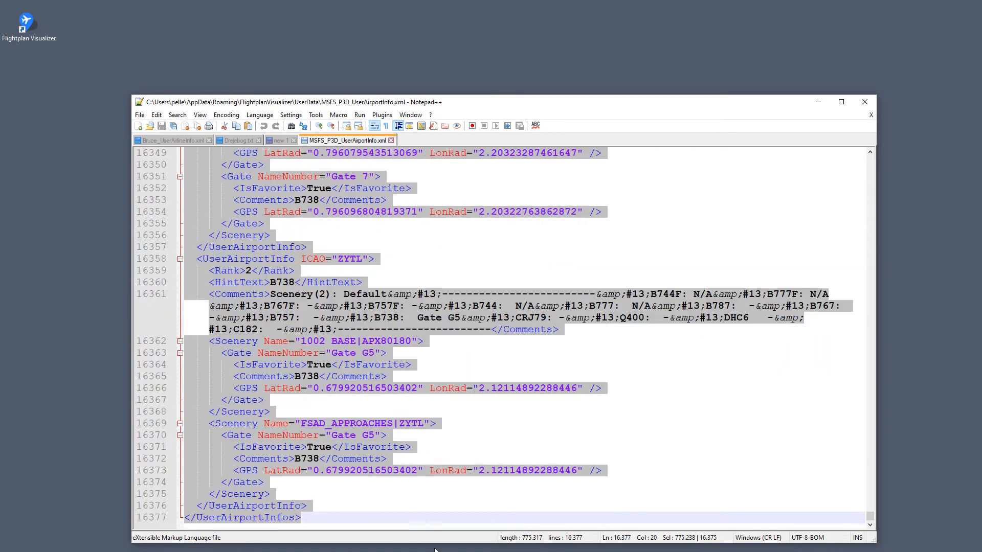
pyautogui.keyDown('shift'); pyautogui.click(317, 506); pyautogui.keyUp('shift')
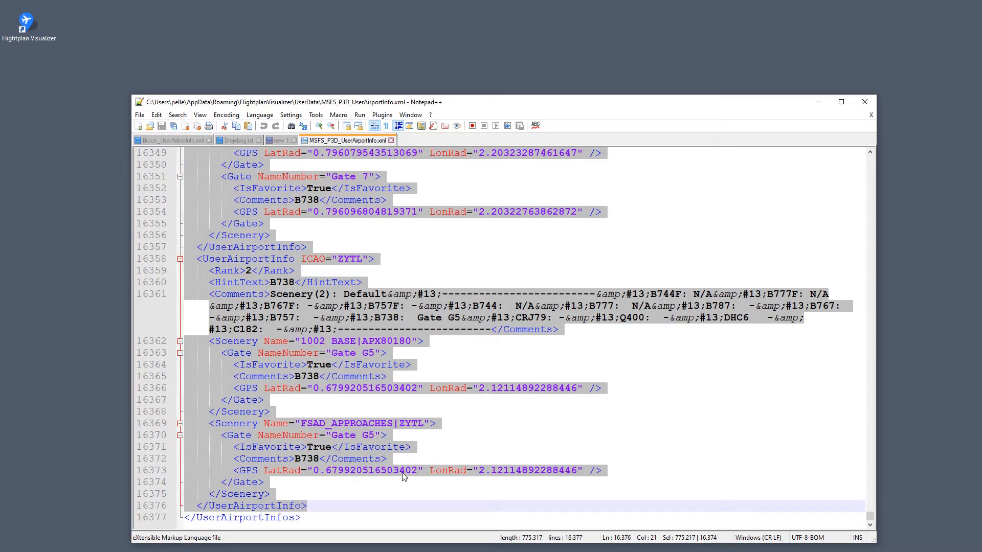
pyautogui.press('Delete')
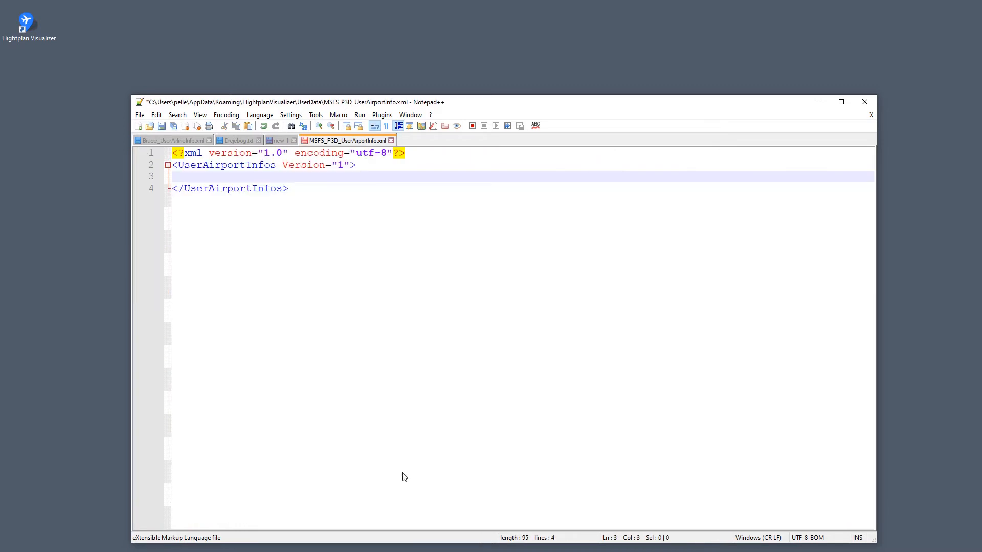
pyautogui.press('BackSpace')
pyautogui.press('BackSpace')
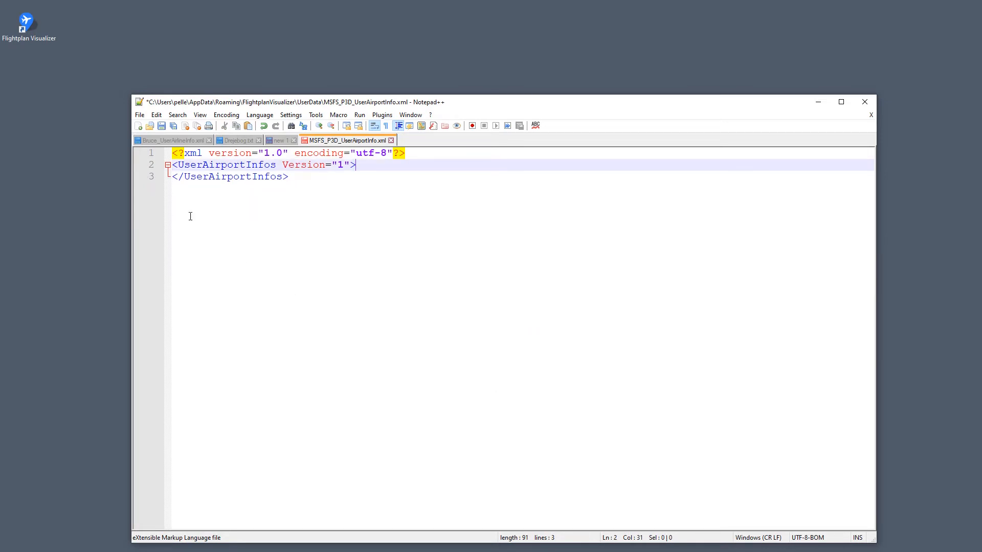
pyautogui.click(162, 126)
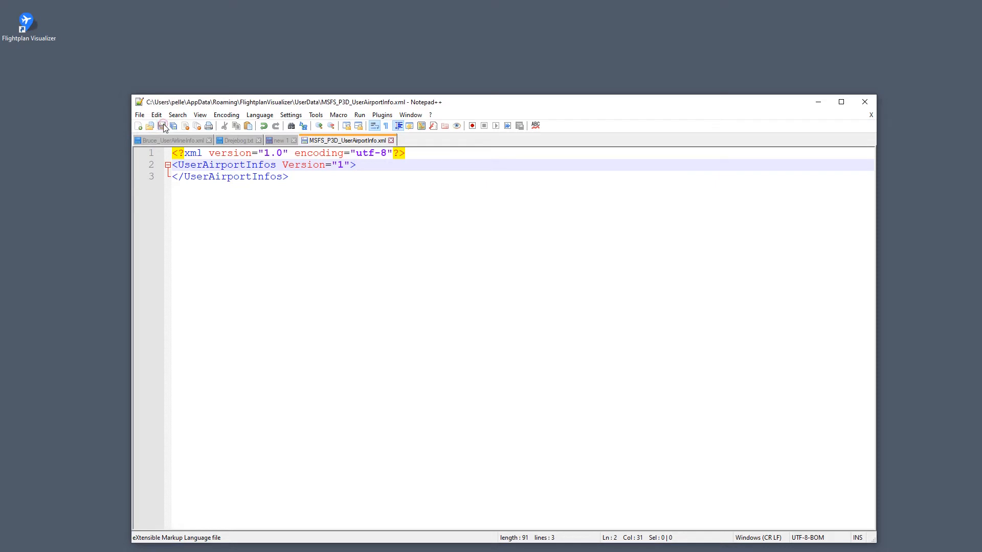
# Review the emptied file's XML declaration and UserAirportInfos tags, and close the file to return to the UserData folder.
pyautogui.click(429, 157)
pyautogui.hotkey('shift', 'Home')
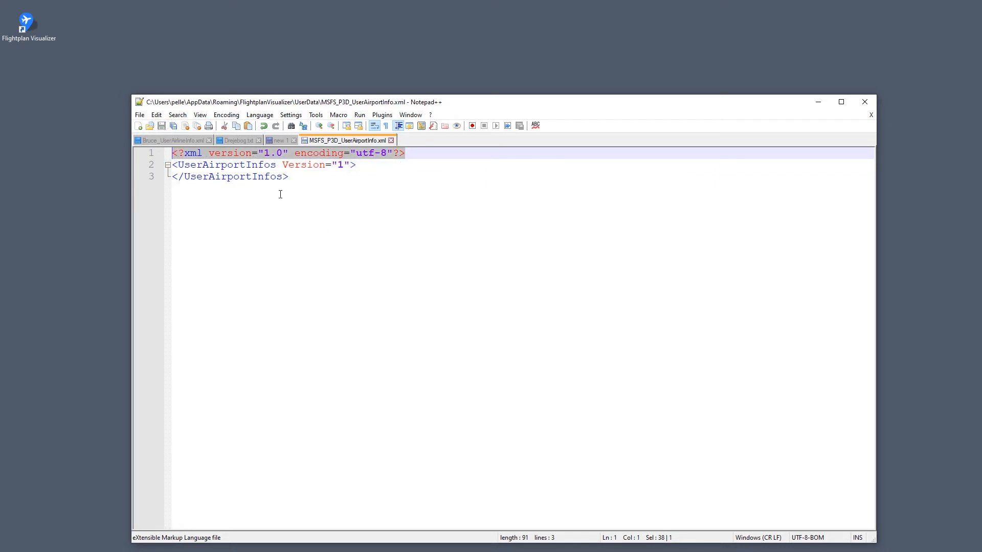
pyautogui.moveTo(293, 179); pyautogui.dragTo(167, 166)
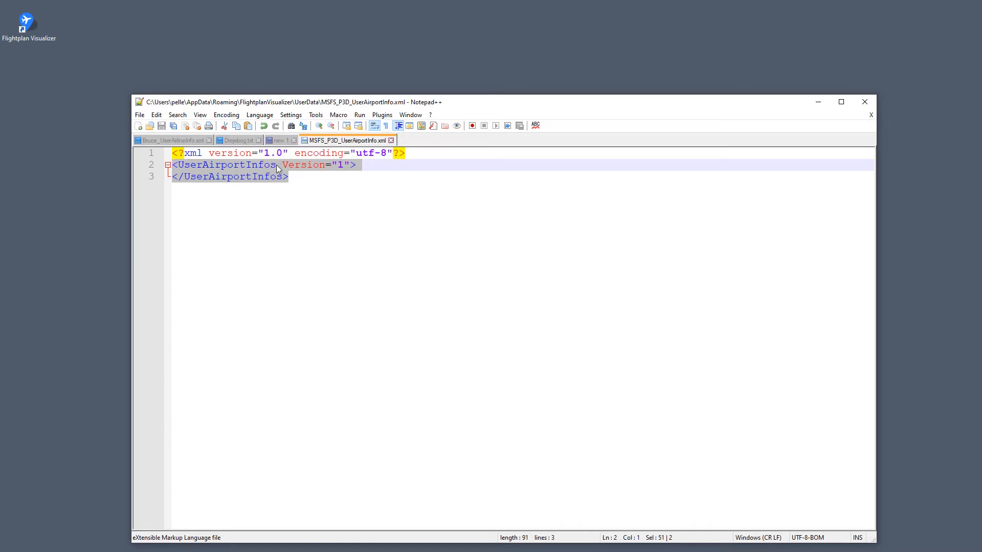
pyautogui.click(231, 177)
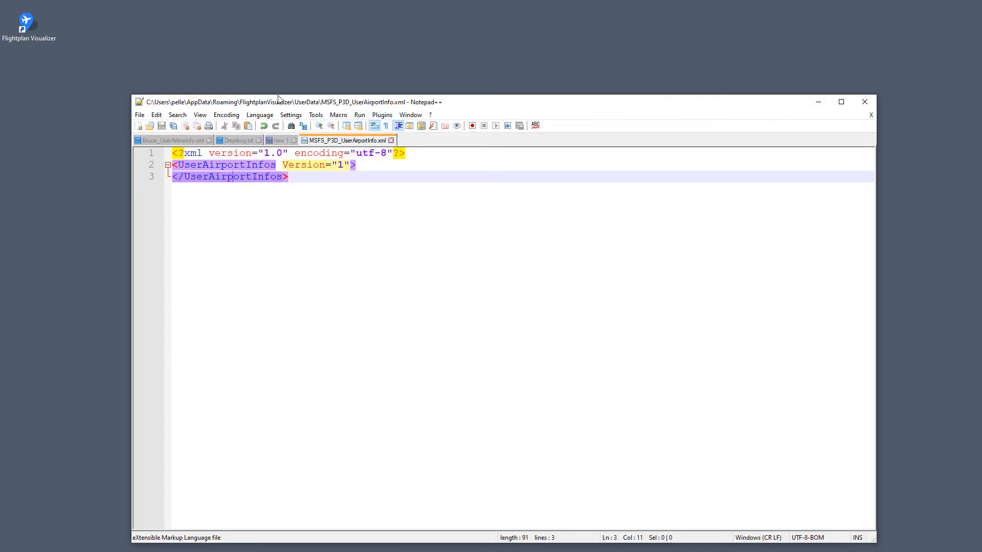
pyautogui.click(391, 140)
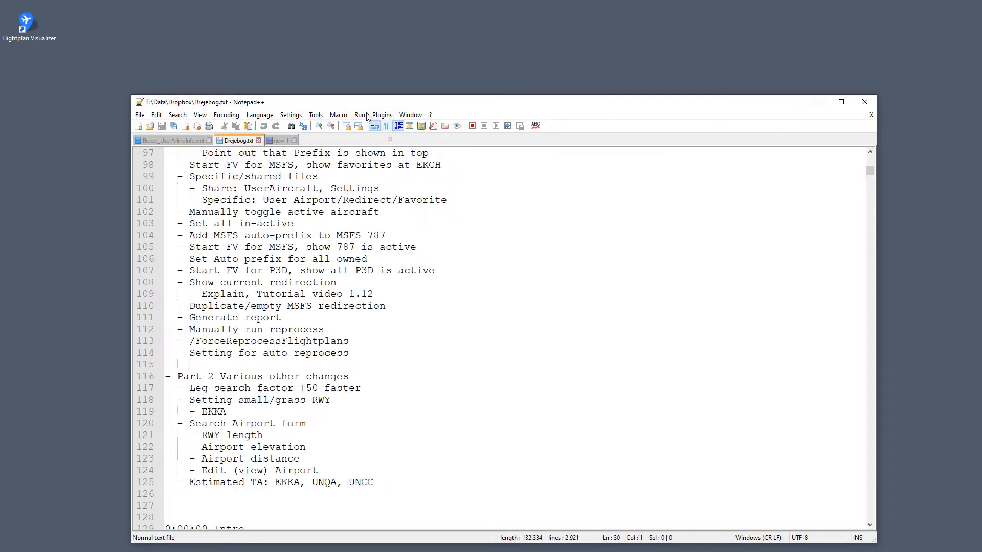
pyautogui.click(330, 102)
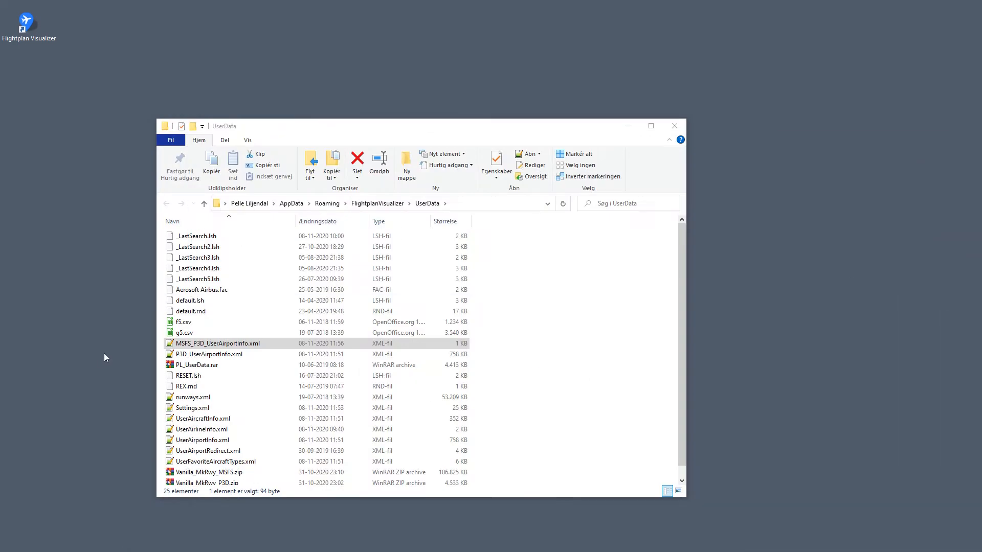
# Rename MSFS_P3D_UserAirportInfo.xml as MSFS_UserAirportInfo.xml.
pyautogui.click(195, 343)
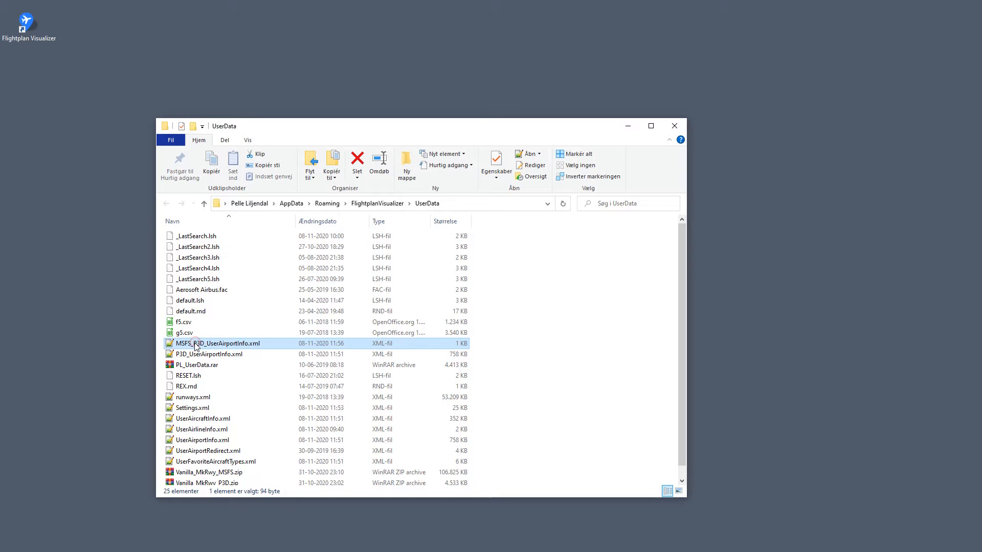
pyautogui.click(195, 343)
pyautogui.press('Delete')
pyautogui.press('Delete')
pyautogui.press('Delete')
pyautogui.press('Delete')
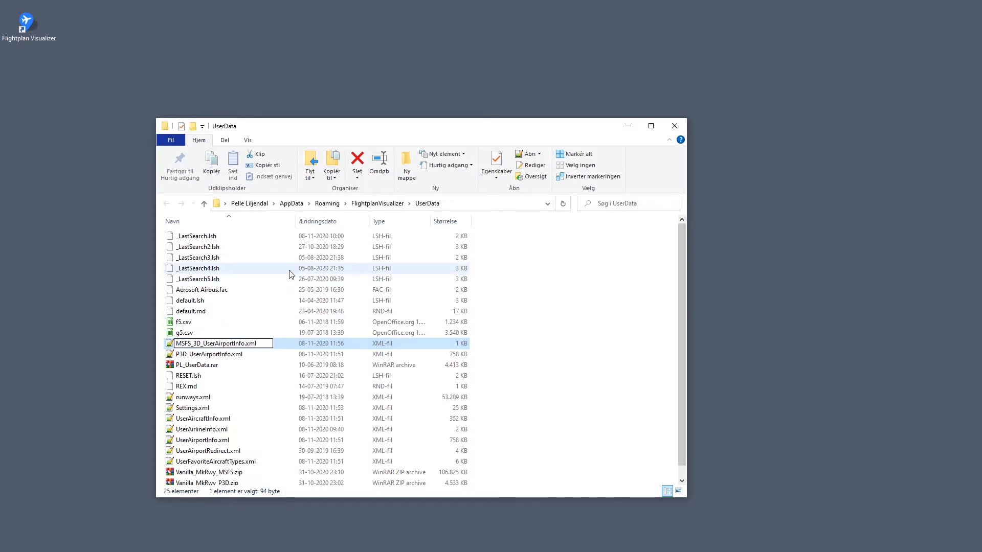
pyautogui.press('Return')
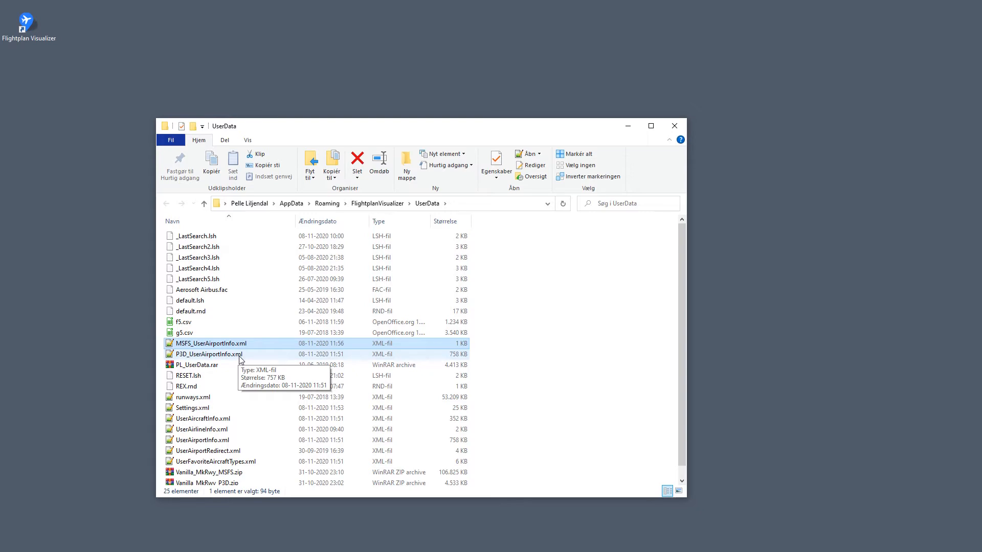
# Minimize the folder and run the desktop Flightplan Visualizer shortcut with its help parameter to review the valid command-line parameters, dismissing its messages.
pyautogui.click(627, 126)
pyautogui.rightClick(28, 31)
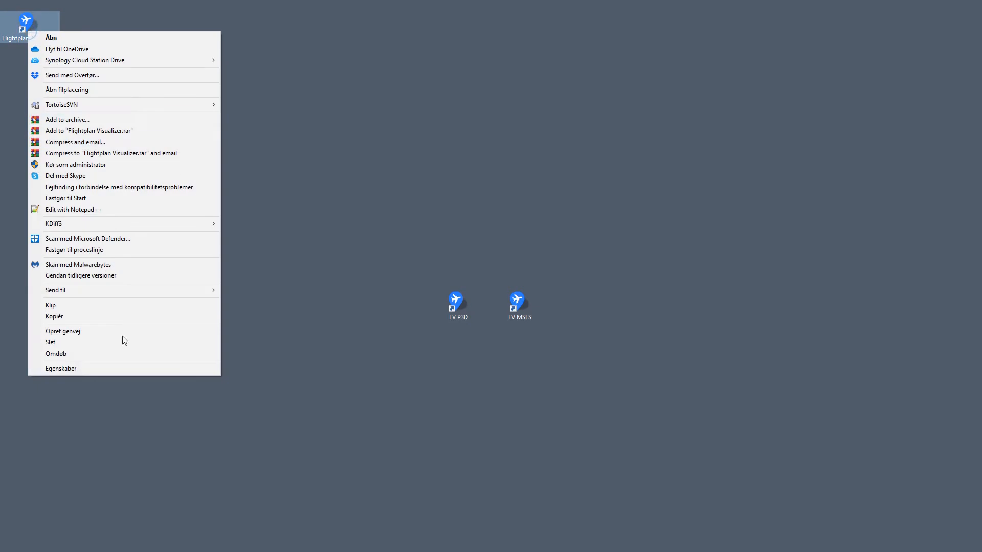
pyautogui.click(123, 365)
pyautogui.click(178, 123)
pyautogui.write('1')
pyautogui.press('Escape')
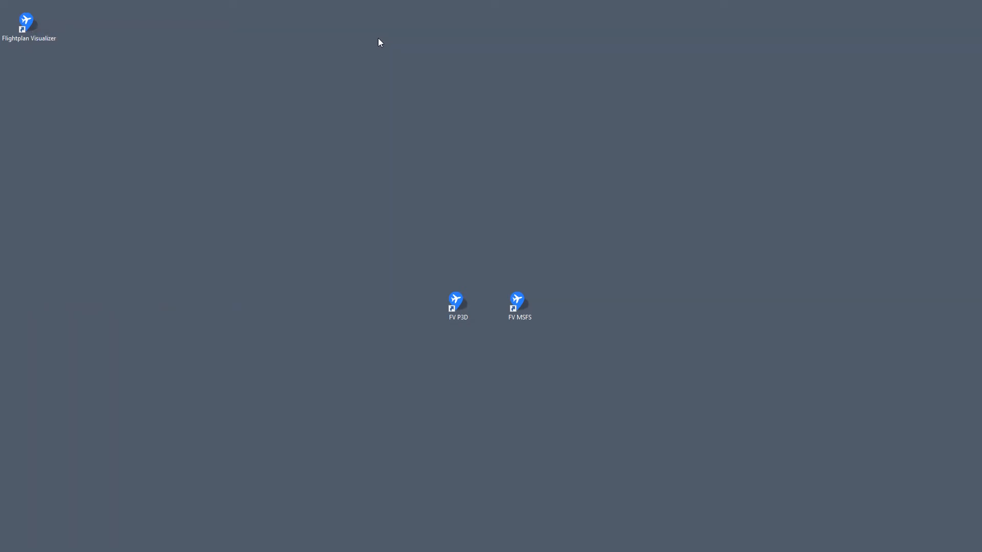
pyautogui.doubleClick(26, 20)
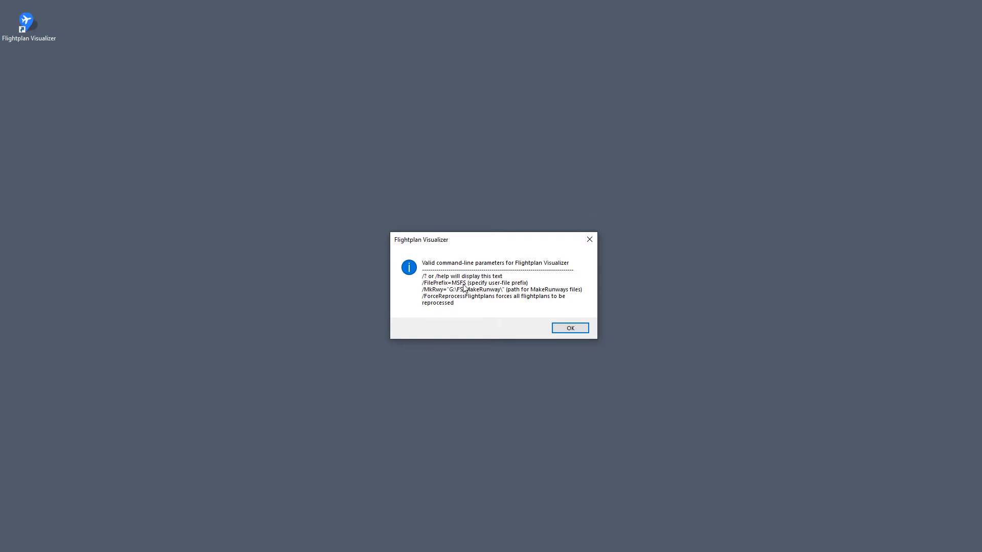
pyautogui.click(589, 244)
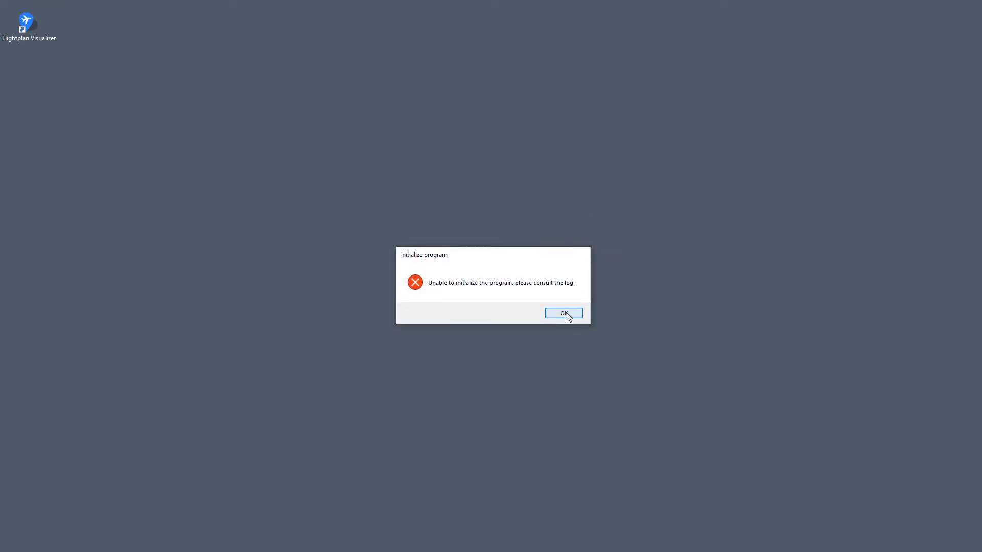
pyautogui.click(563, 314)
# Append /FilePrefix=P3D to the target of the FV P3D shortcut and save its properties.
pyautogui.rightClick(458, 301)
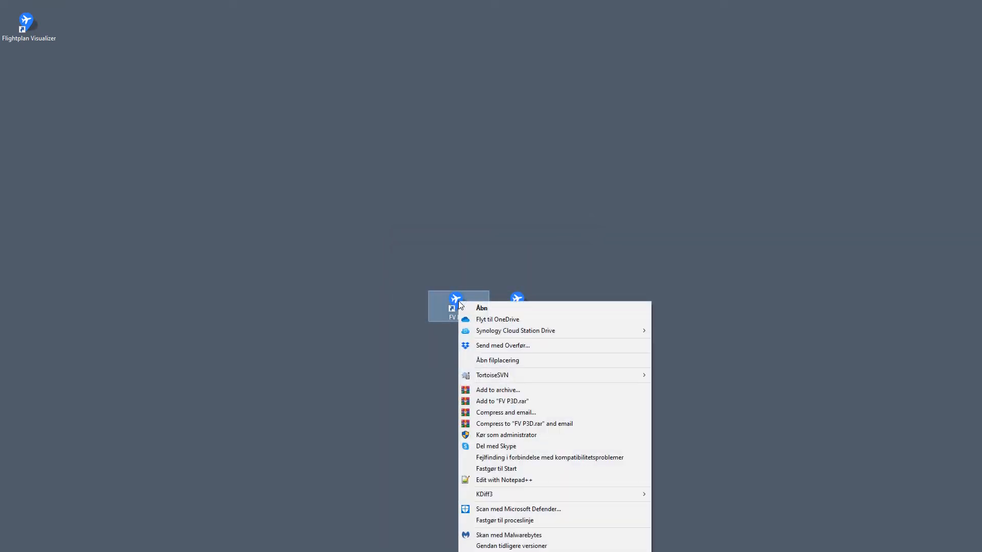
pyautogui.click(504, 551)
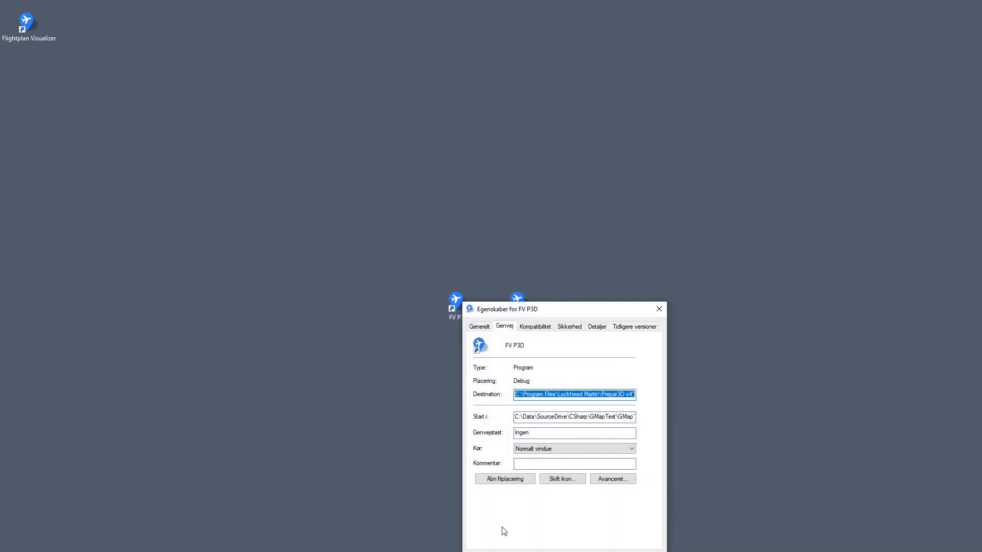
pyautogui.click(590, 396)
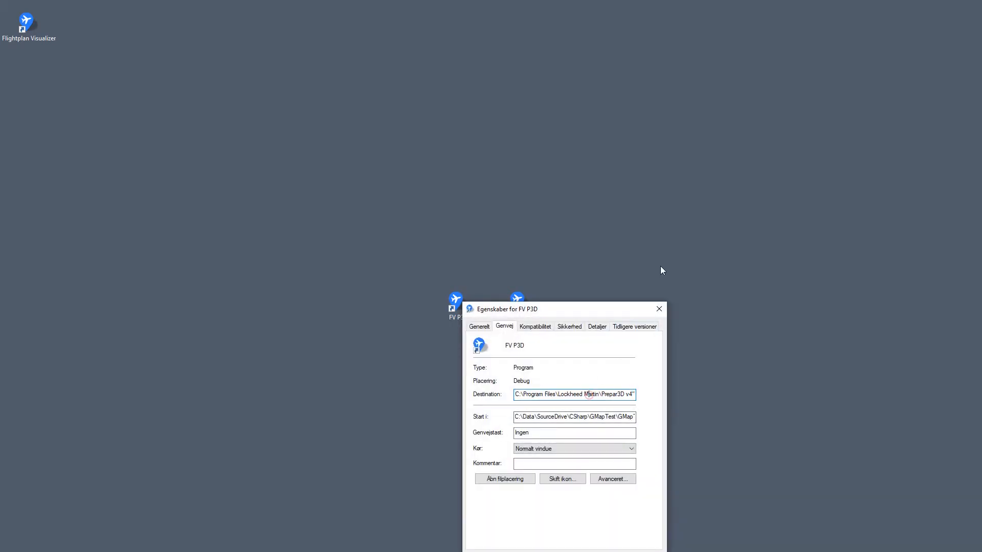
pyautogui.write('/FilePrei')
pyautogui.press('BackSpace')
pyautogui.write('fix=P3D')
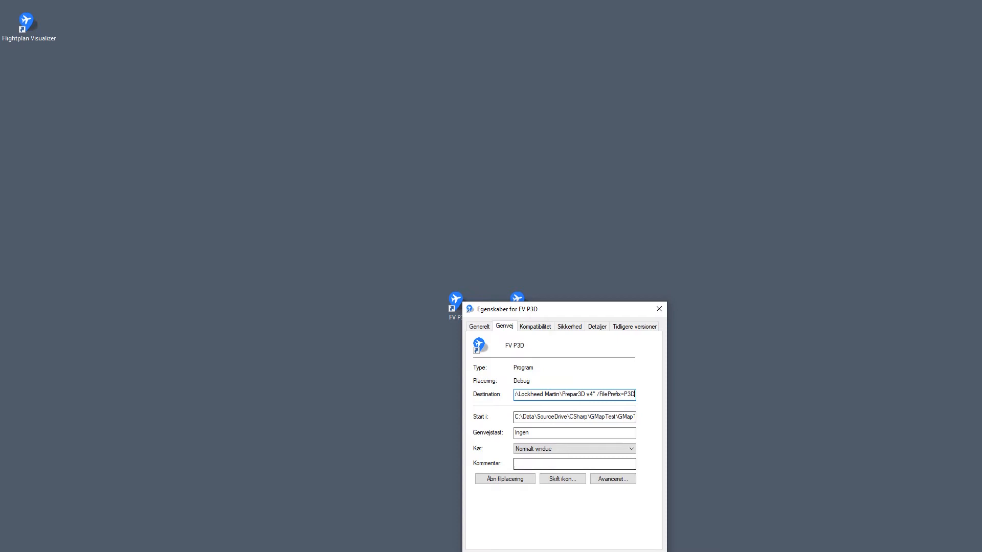
pyautogui.click(556, 551)
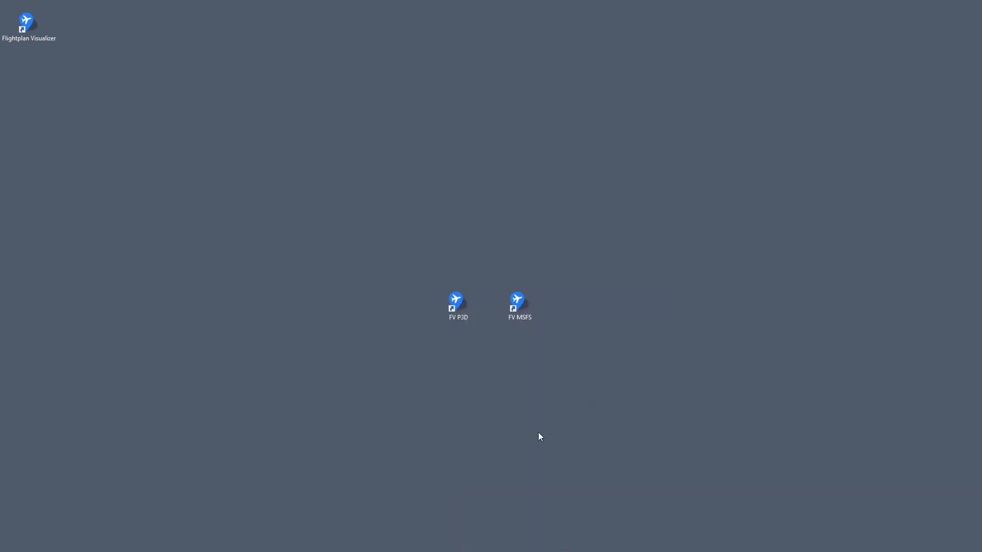
# Append /FilePrefix=MSFS to the target of the FV MSFS shortcut and save its properties.
pyautogui.rightClick(521, 309)
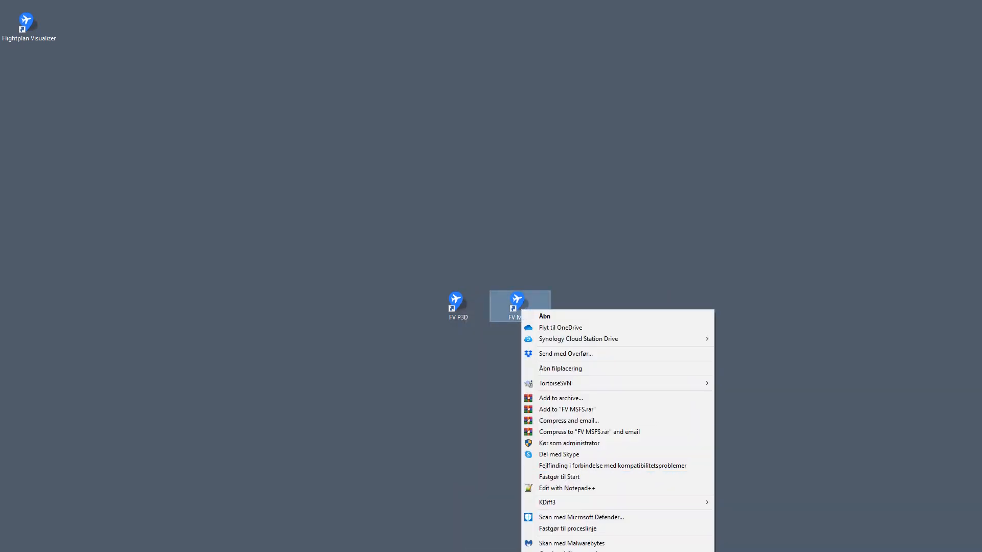
pyautogui.click(557, 551)
pyautogui.click(641, 400)
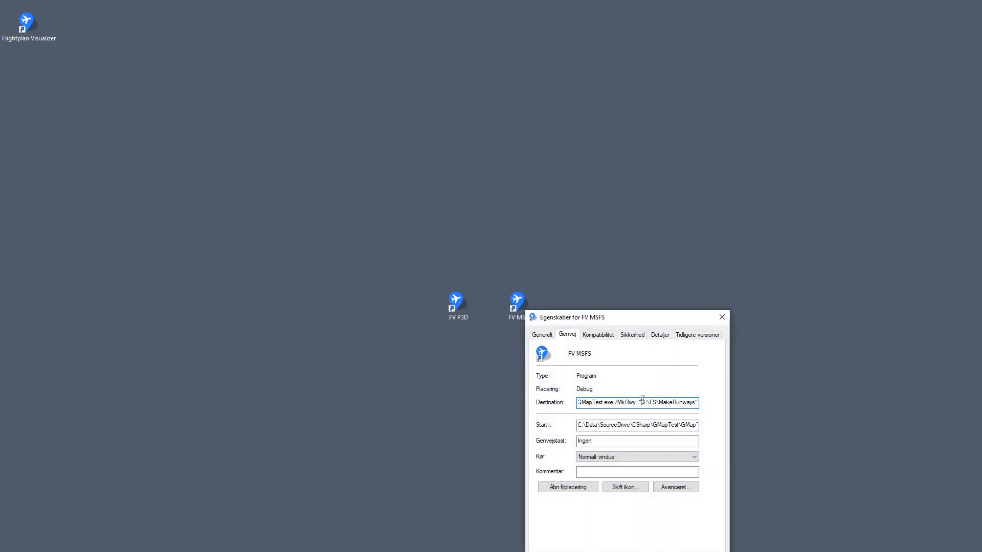
pyautogui.press('End')
pyautogui.write('/')
pyautogui.write('FilePr')
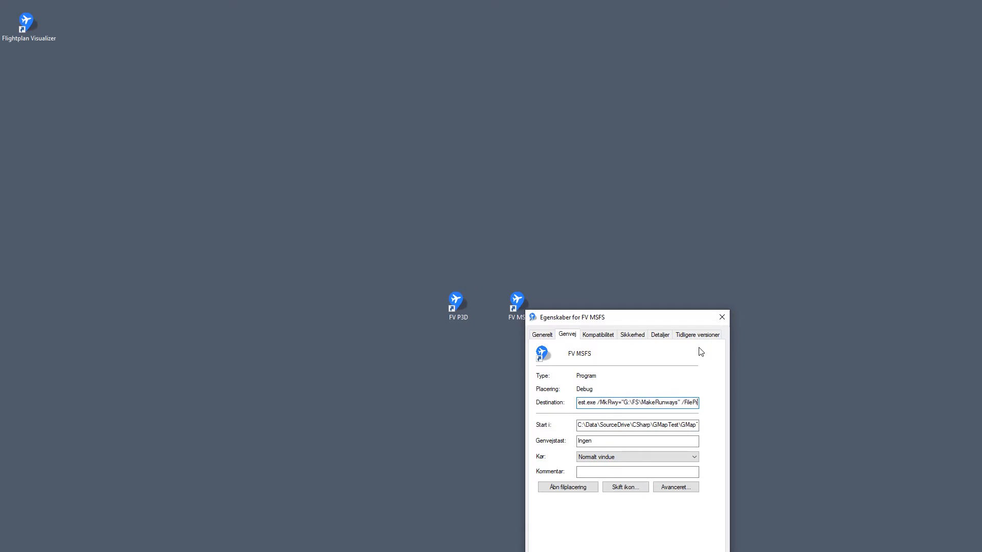
pyautogui.write('efix=MSFS')
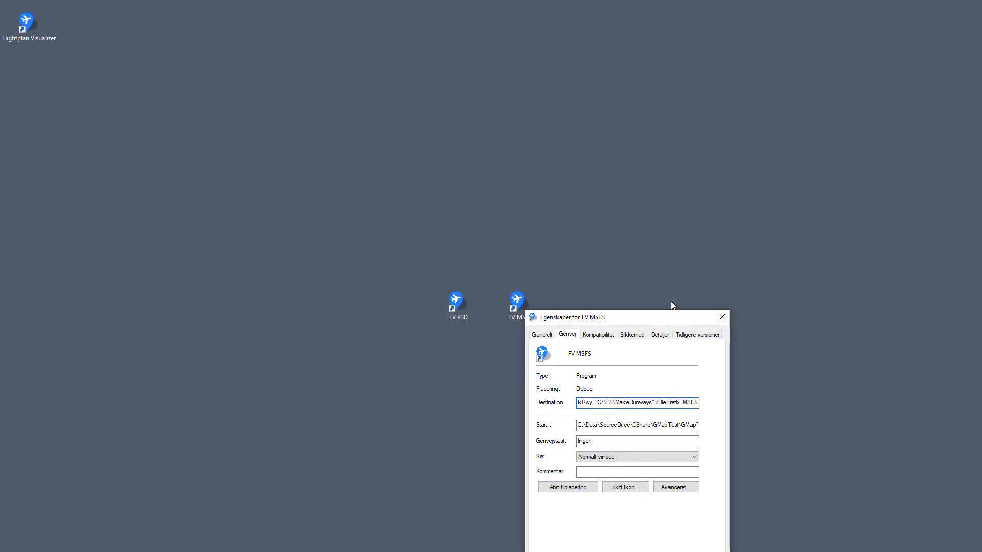
pyautogui.moveTo(663, 316); pyautogui.dragTo(671, 225)
pyautogui.click(631, 478)
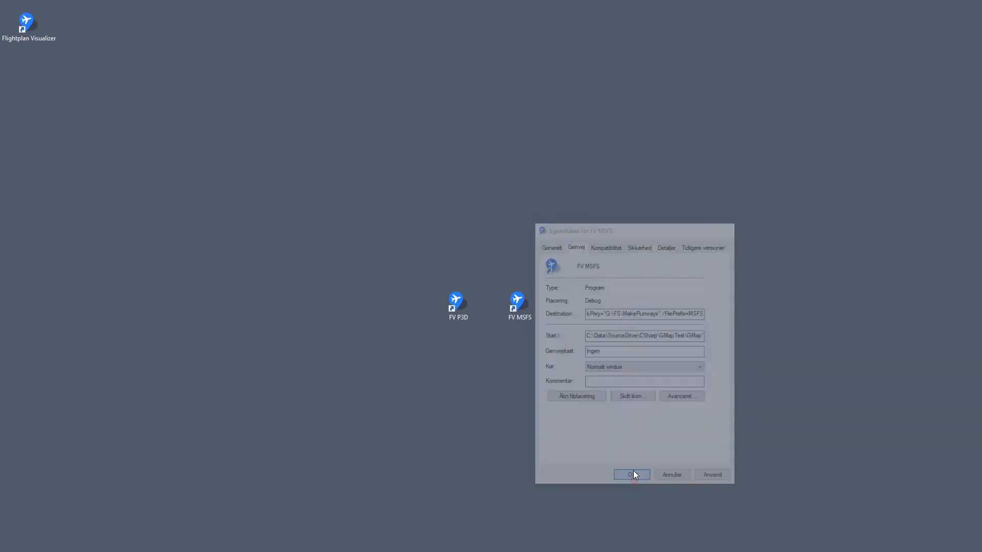
# Launch the FV P3D shortcut, review the info and gate map of airport EKCH, and close the program.
pyautogui.doubleClick(455, 305)
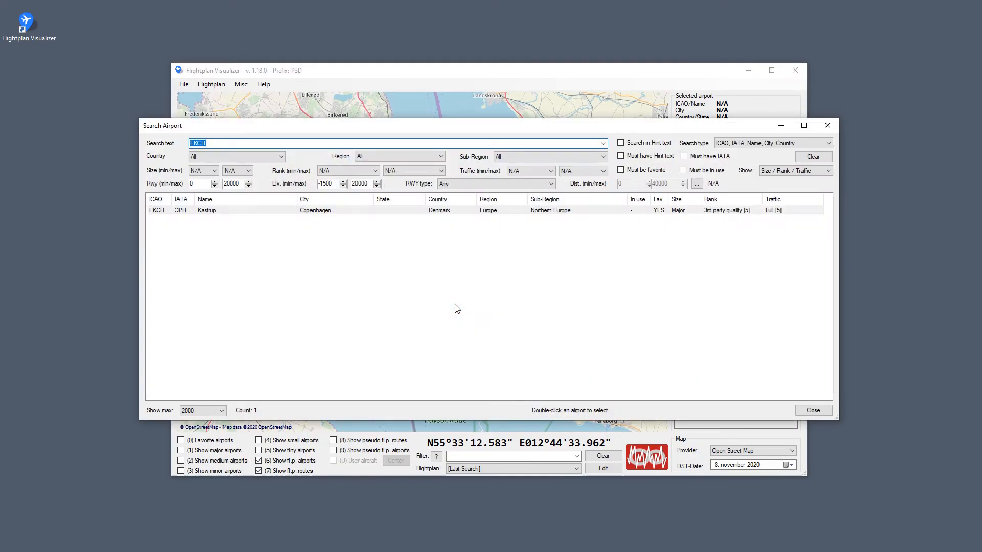
pyautogui.press('Return')
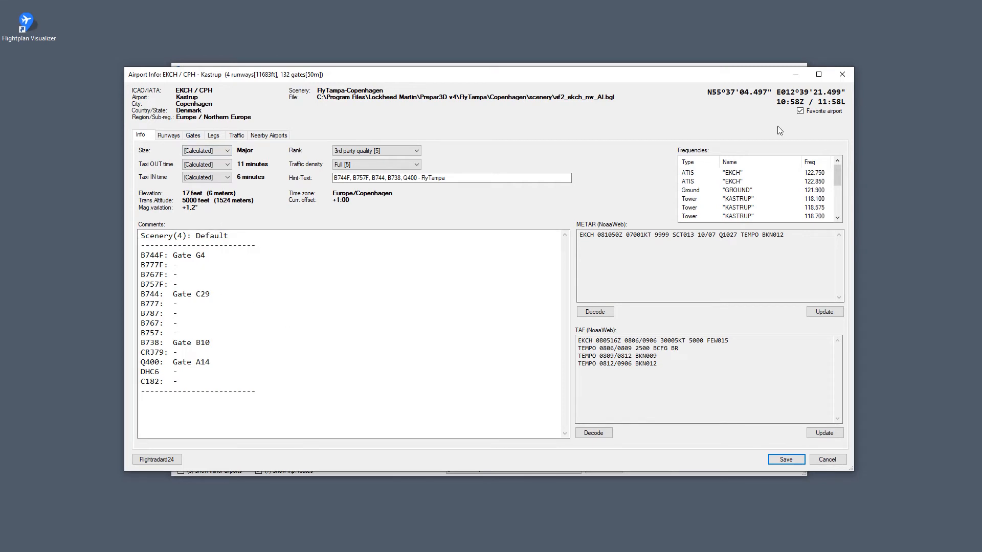
pyautogui.click(192, 136)
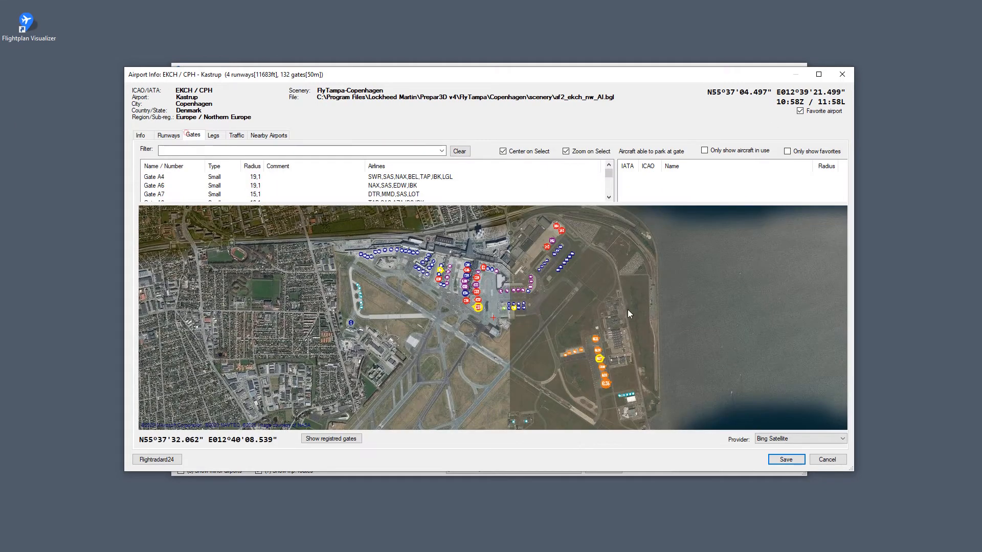
pyautogui.scroll(1, 566, 321)
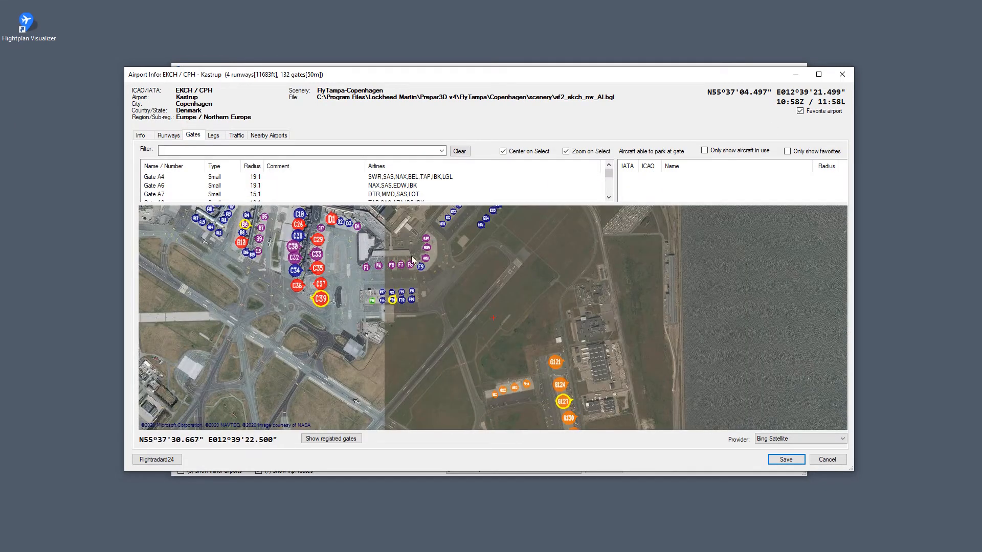
pyautogui.click(841, 74)
pyautogui.click(799, 71)
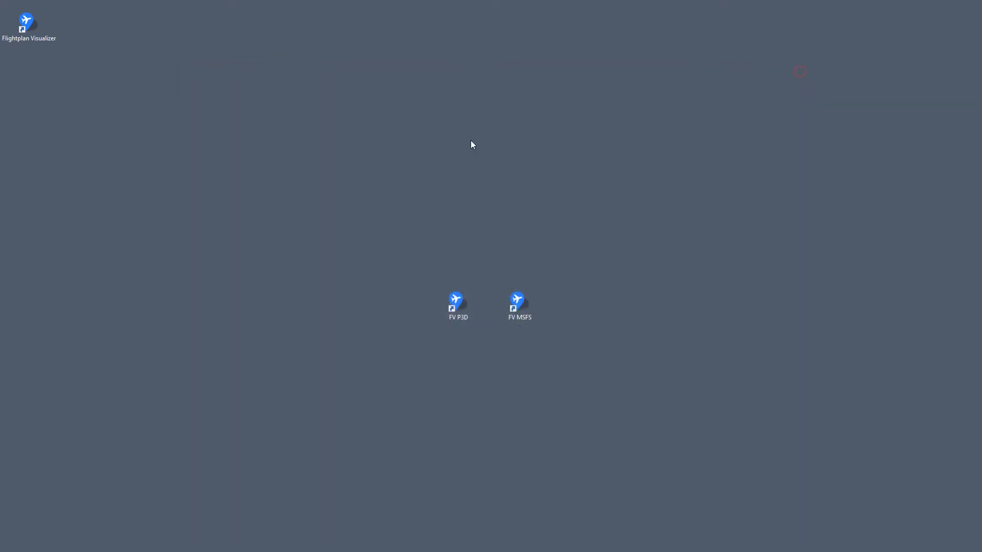
# Launch the FV MSFS shortcut and open airport EKCH to examine its info and the details of gate C39 on the gate map.
pyautogui.doubleClick(510, 304)
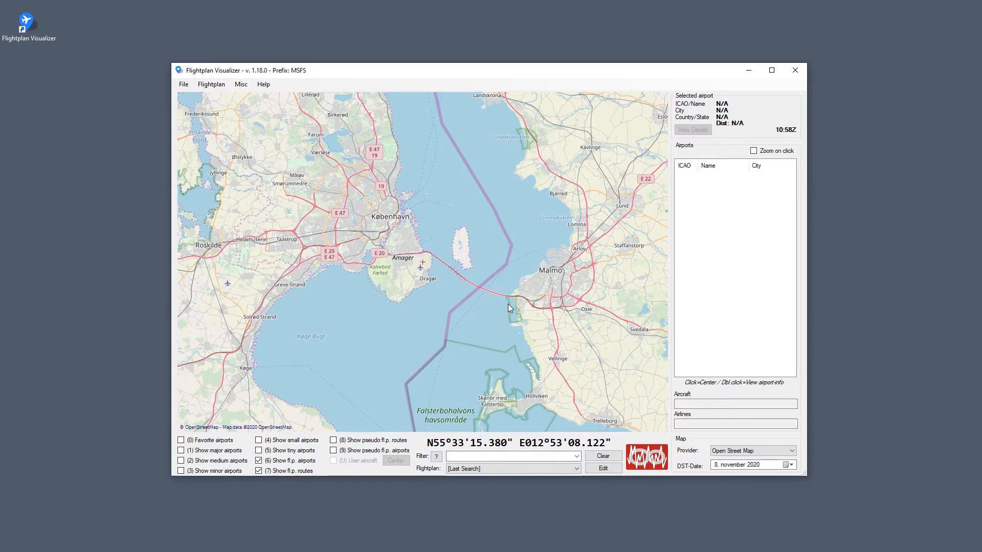
pyautogui.hotkey('ctrl', 'f')
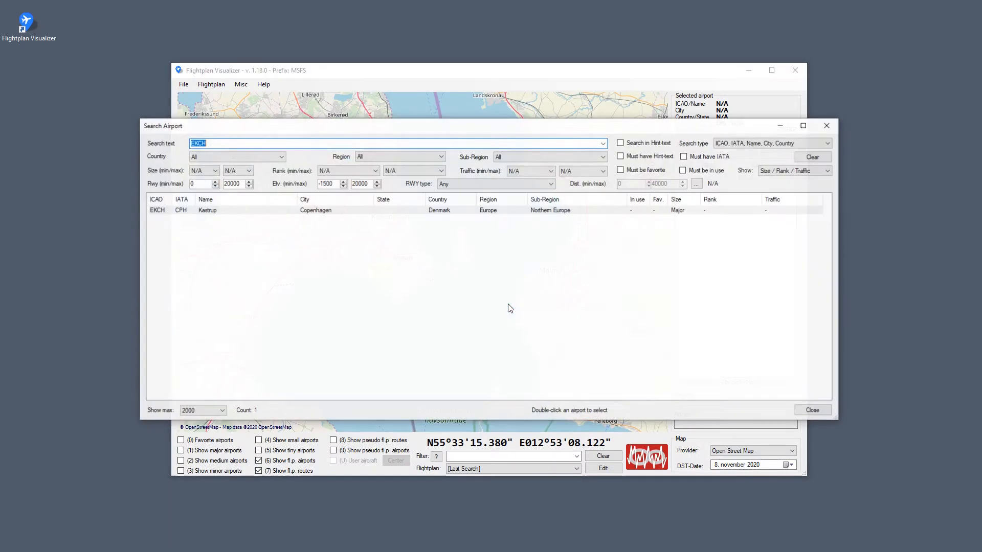
pyautogui.press('Return')
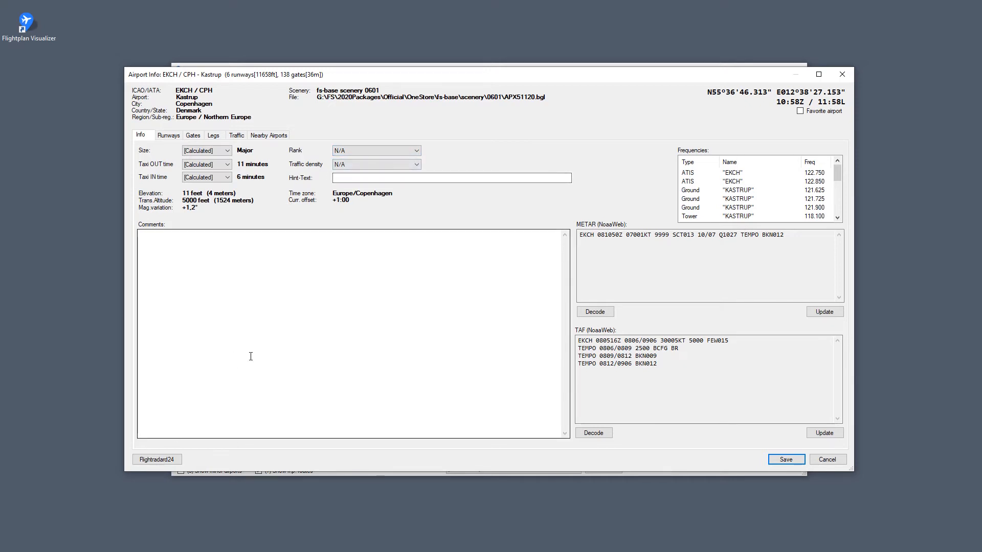
pyautogui.click(192, 135)
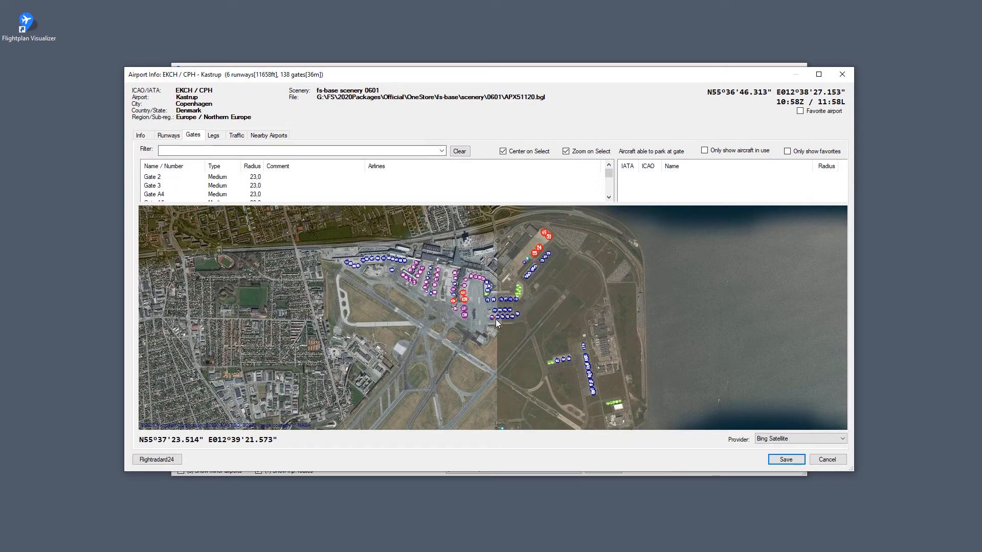
pyautogui.scroll(1, 495, 319)
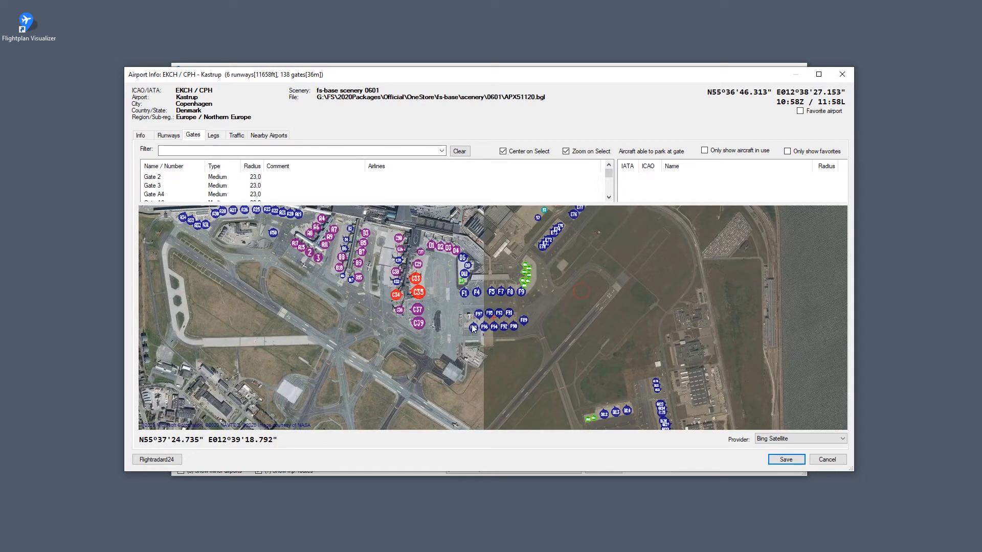
pyautogui.scroll(1, 474, 303)
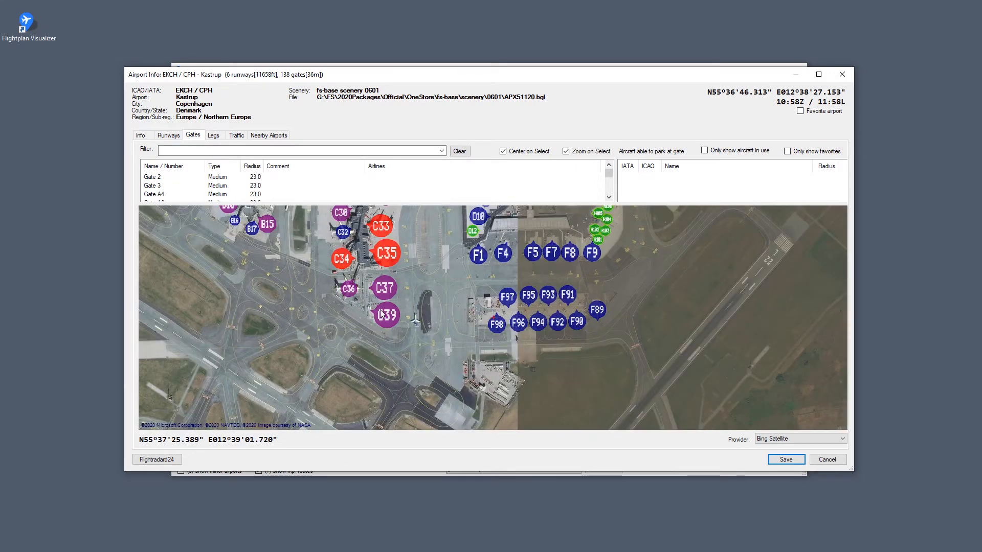
pyautogui.moveTo(388, 315)
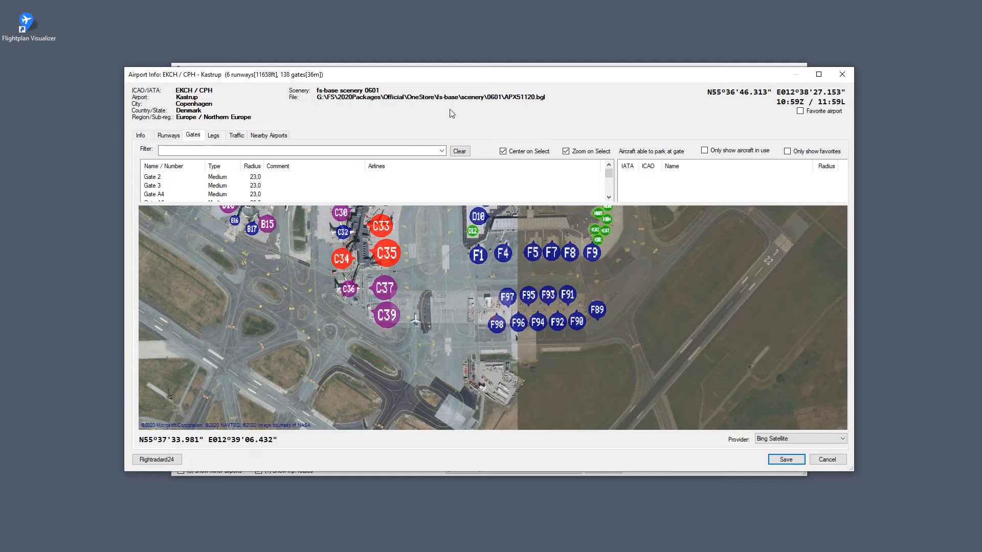
# Examine the A to F gates and gate C39 on the MSFS map of EKCH, and close the airport info and program.
pyautogui.moveTo(447, 296); pyautogui.dragTo(600, 381)
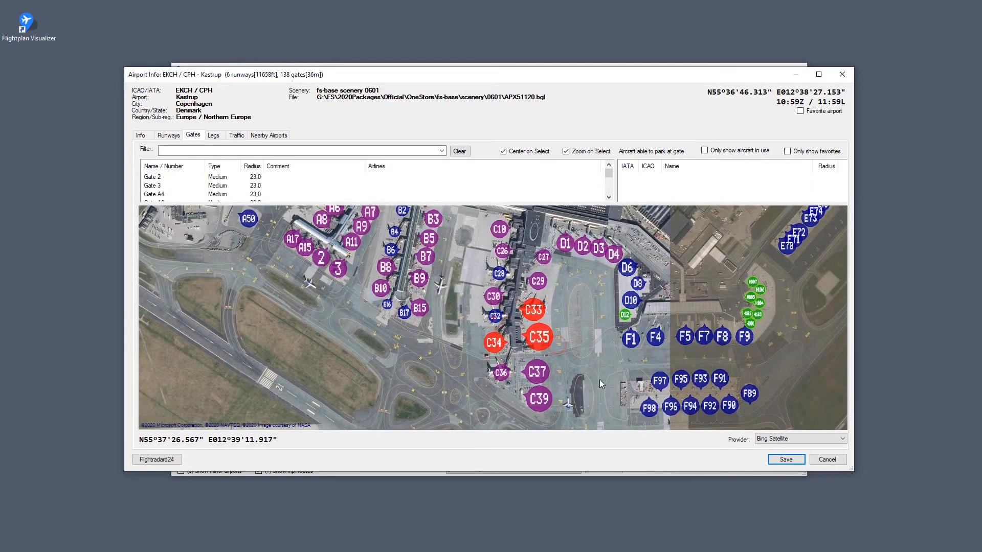
pyautogui.moveTo(583, 333); pyautogui.dragTo(577, 344)
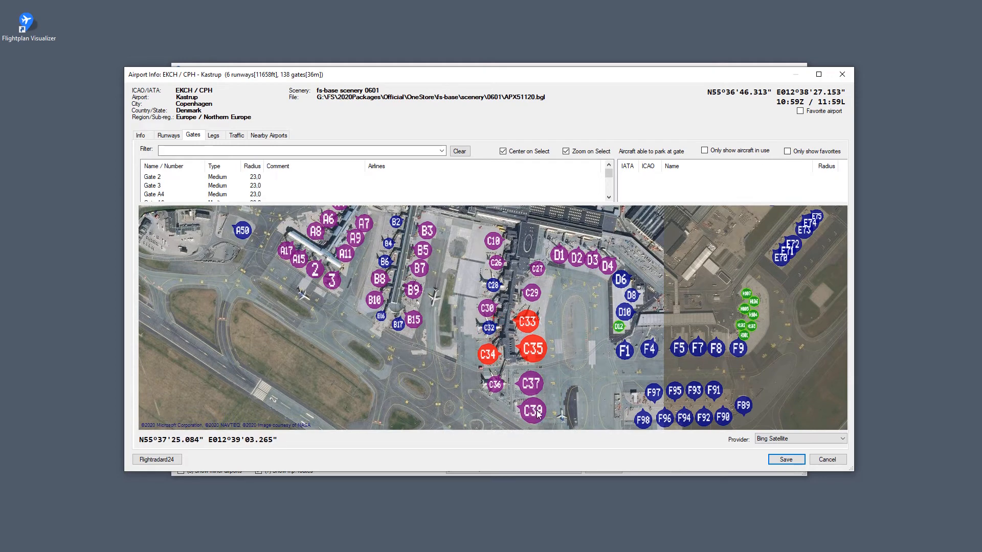
pyautogui.moveTo(527, 411); pyautogui.dragTo(533, 364)
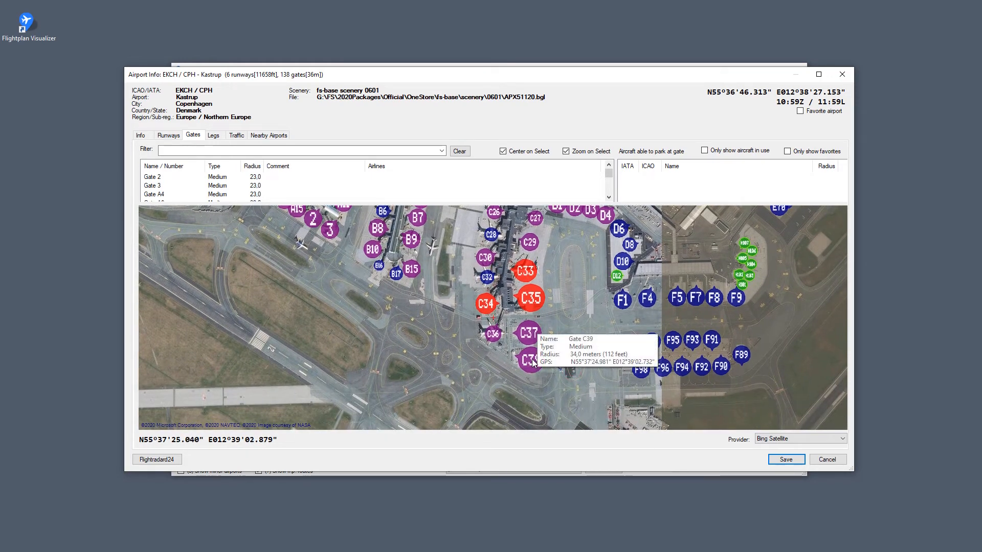
pyautogui.moveTo(498, 379)
pyautogui.mouseDown()
pyautogui.moveTo(470, 370)
pyautogui.moveTo(483, 369)
pyautogui.mouseUp()
pyautogui.moveTo(504, 357)
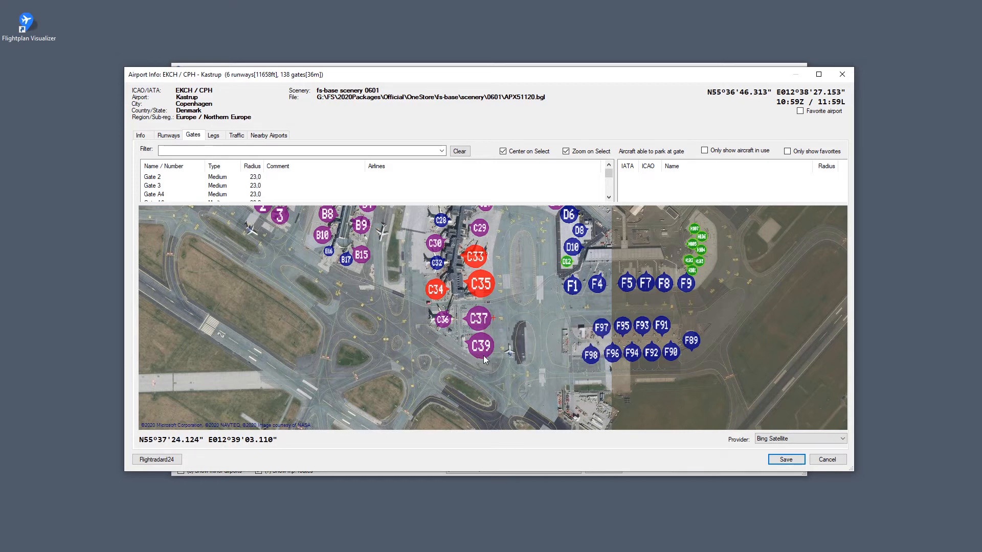
pyautogui.moveTo(532, 258); pyautogui.dragTo(527, 303)
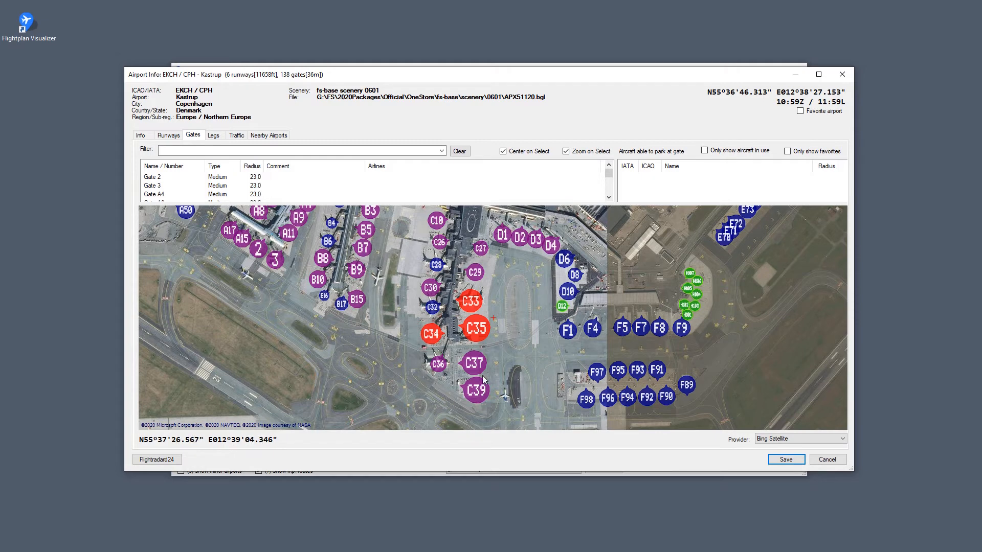
pyautogui.moveTo(377, 314); pyautogui.dragTo(422, 362)
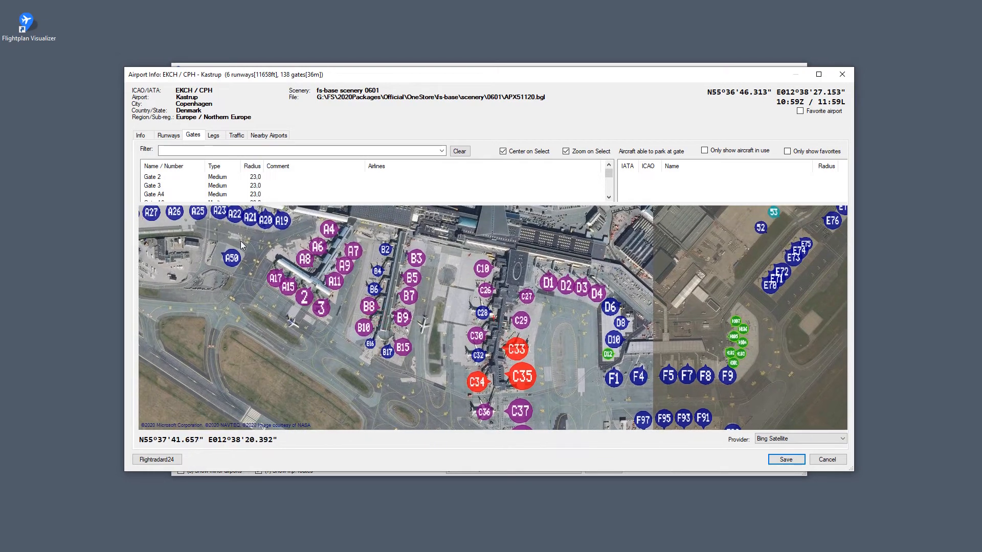
pyautogui.moveTo(417, 276); pyautogui.dragTo(441, 304)
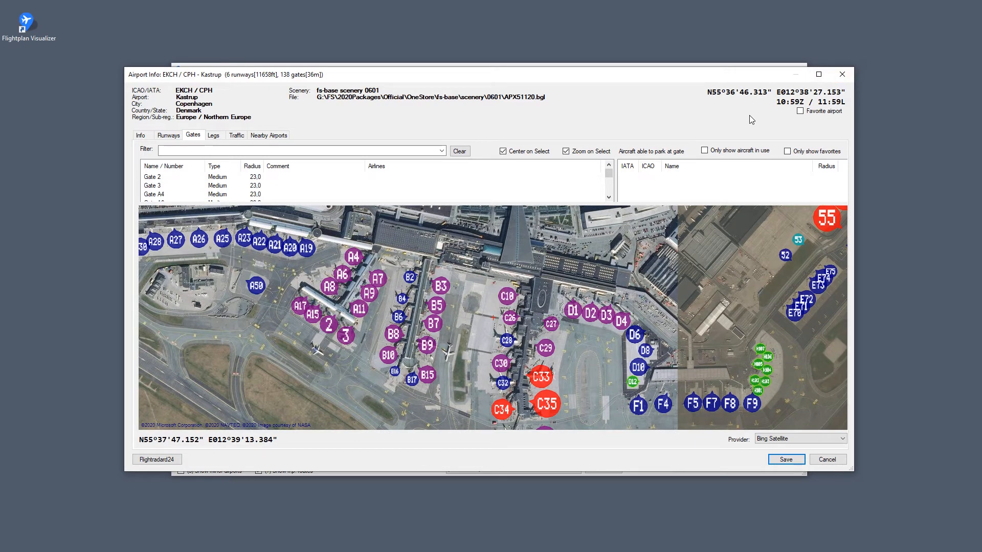
pyautogui.click(842, 75)
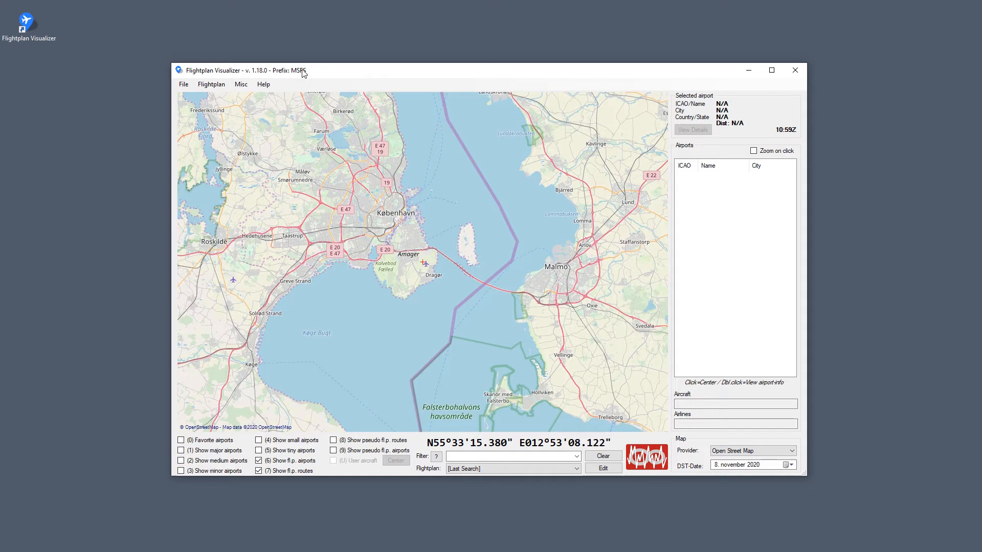
pyautogui.click(795, 70)
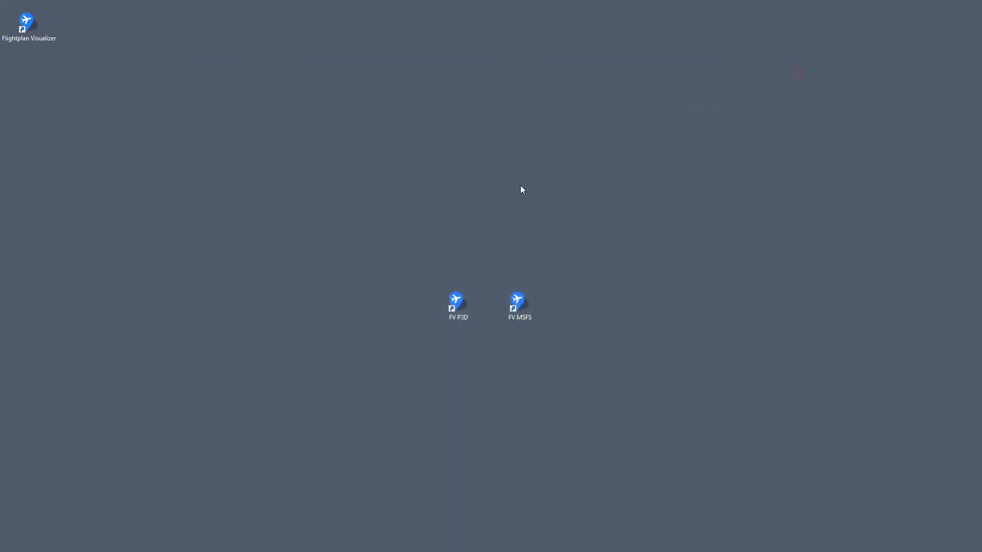
# Launch the FV P3D shortcut, open its UserData folder, and close the program, leaving the folder on the desktop.
pyautogui.doubleClick(456, 302)
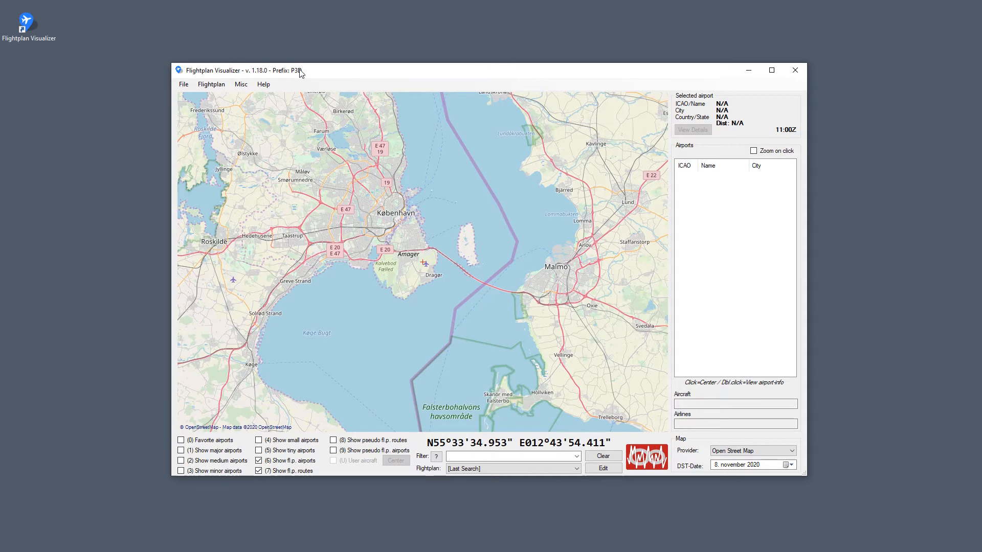
pyautogui.click(184, 84)
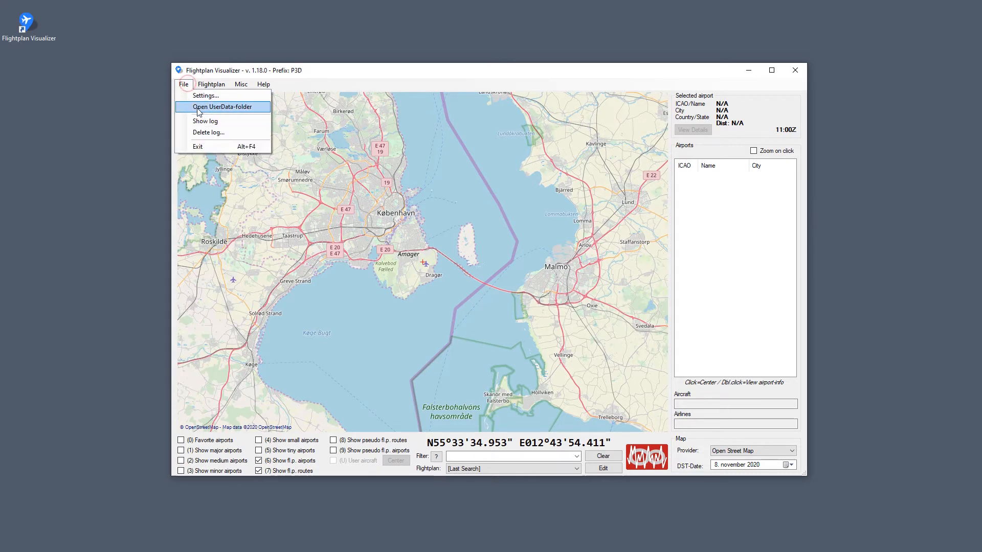
pyautogui.click(222, 107)
pyautogui.click(799, 67)
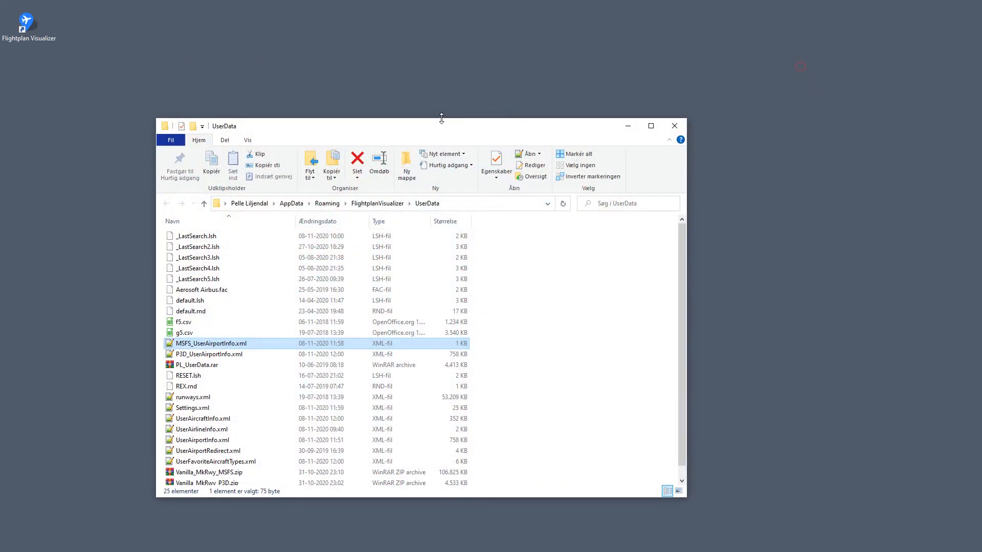
pyautogui.moveTo(439, 131); pyautogui.dragTo(420, 79)
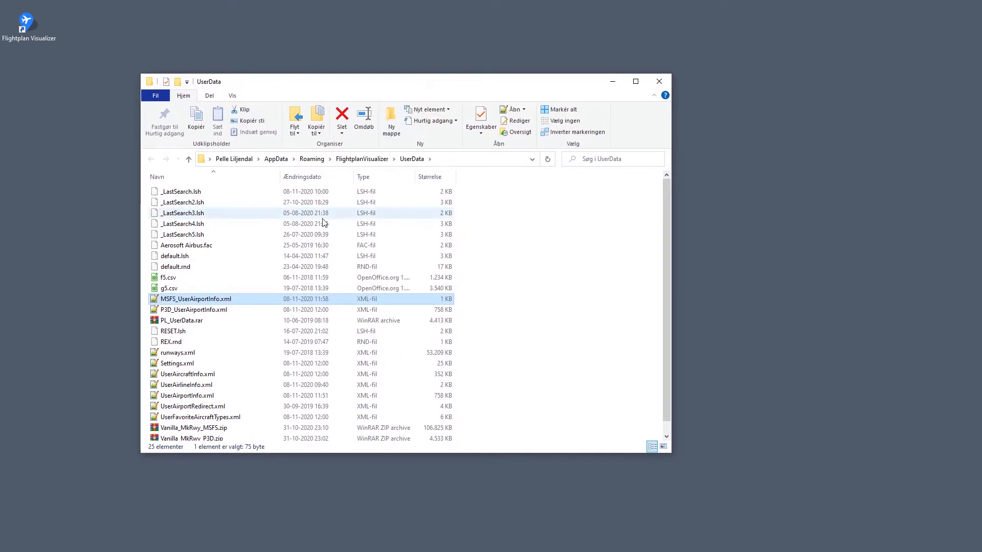
# Examine the UserData file list, including Aerosoft Airbus.fac, runways.xml and UserAircraftInfo.xml, and the FV P3D and FV MSFS shortcuts behind the folder window.
pyautogui.scroll(-1, 247, 324)
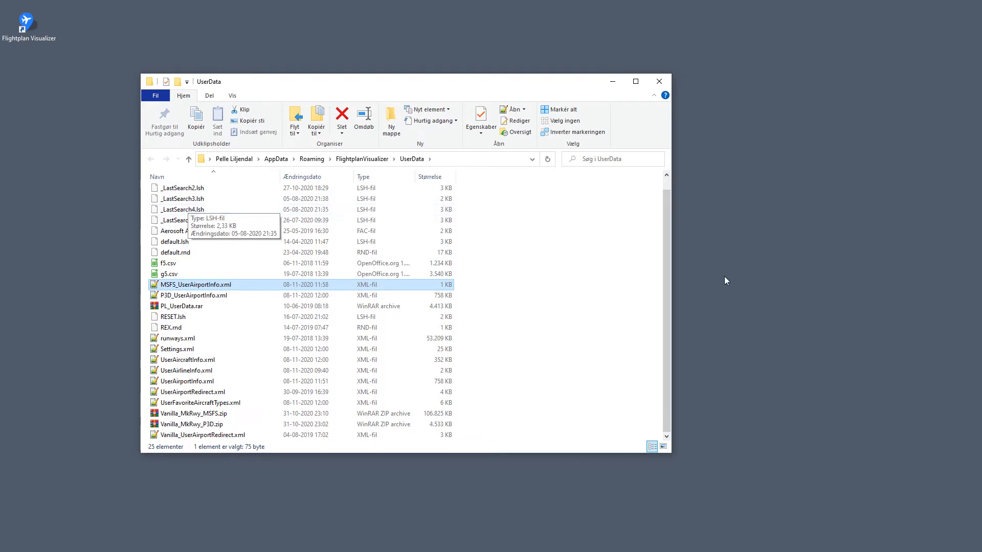
pyautogui.click(187, 233)
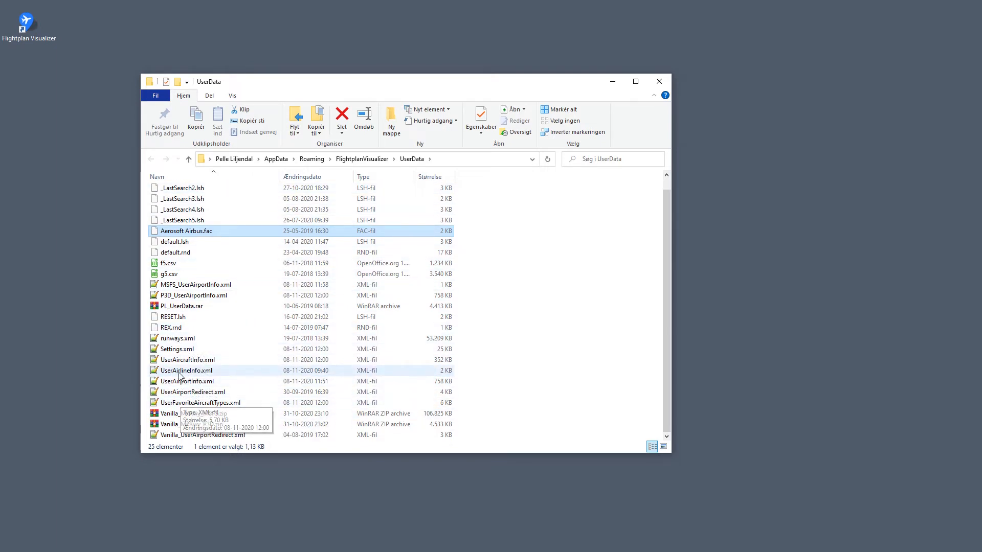
pyautogui.click(180, 341)
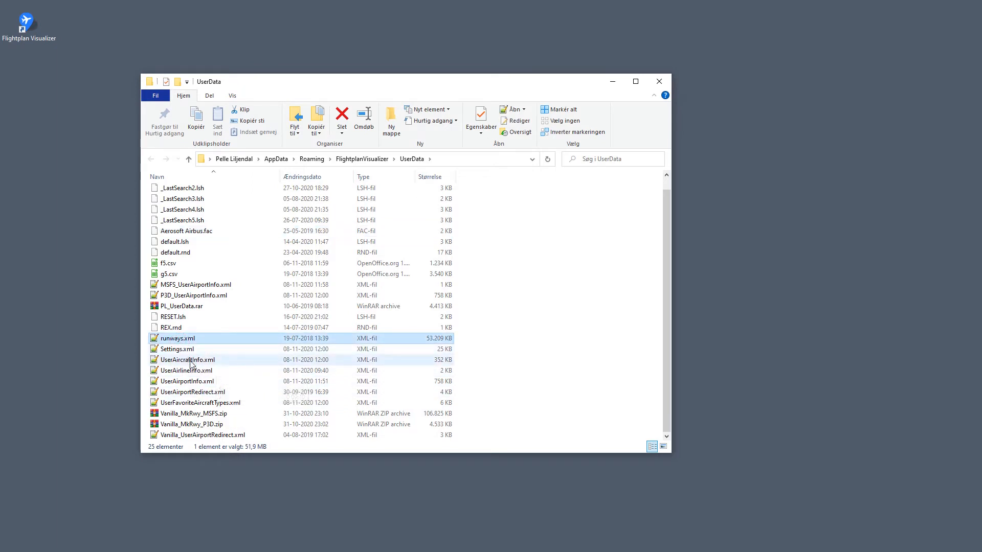
pyautogui.click(188, 360)
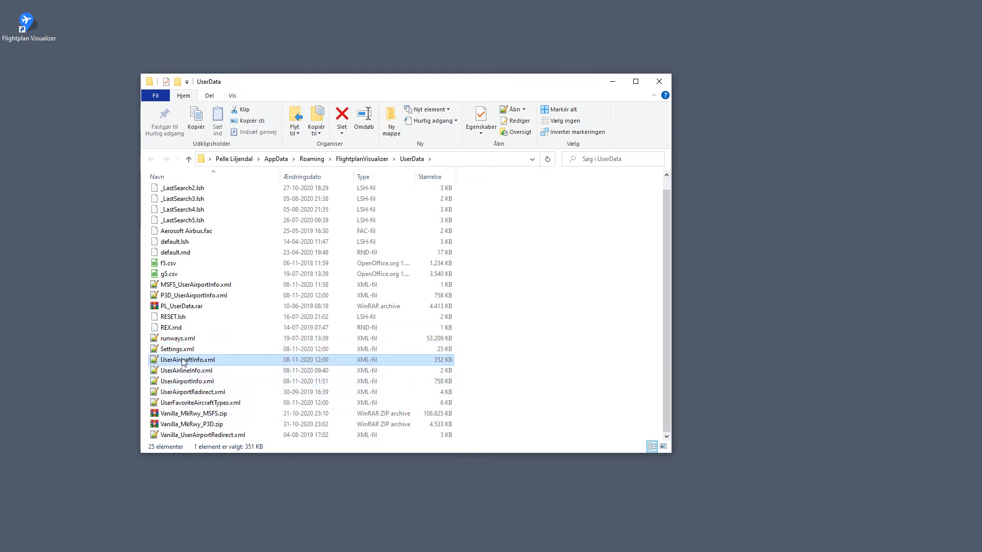
pyautogui.click(178, 361)
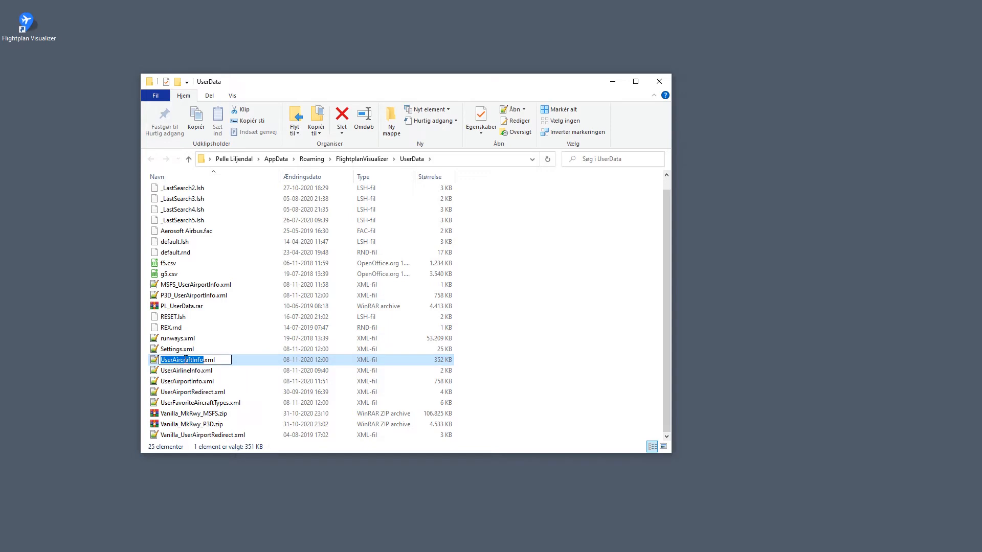
pyautogui.click(219, 360)
pyautogui.moveTo(281, 78); pyautogui.dragTo(294, 417)
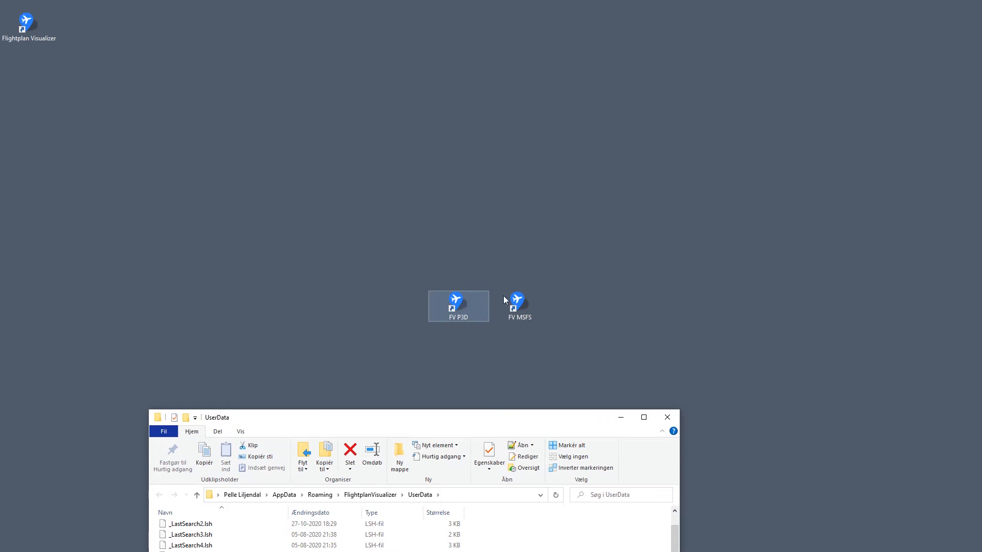
pyautogui.moveTo(433, 429); pyautogui.dragTo(484, 250)
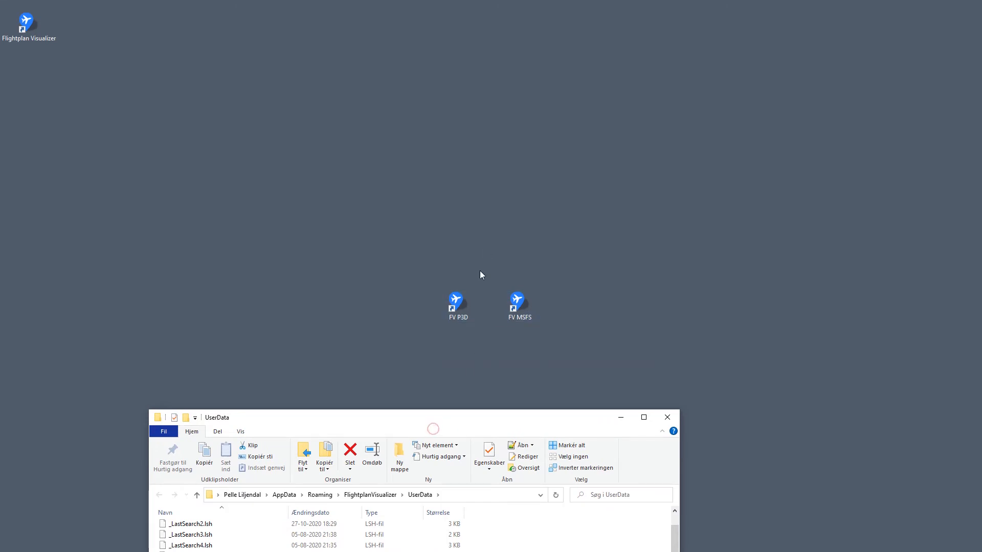
pyautogui.moveTo(406, 414); pyautogui.dragTo(438, 99)
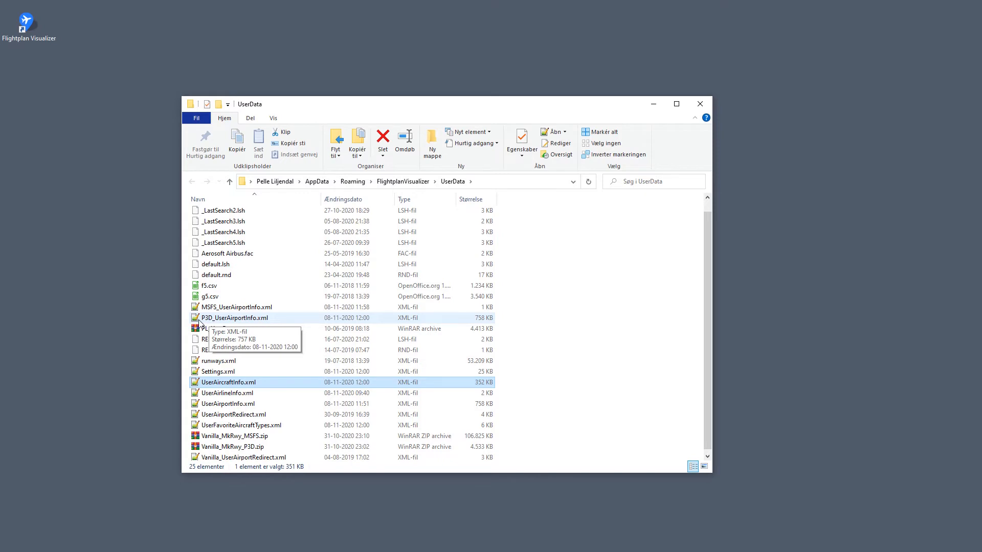
# Review the unprefixed UserAircraftInfo.xml, UserAirlineInfo.xml and UserAirportInfo.xml files in the UserData folder.
pyautogui.click(220, 384)
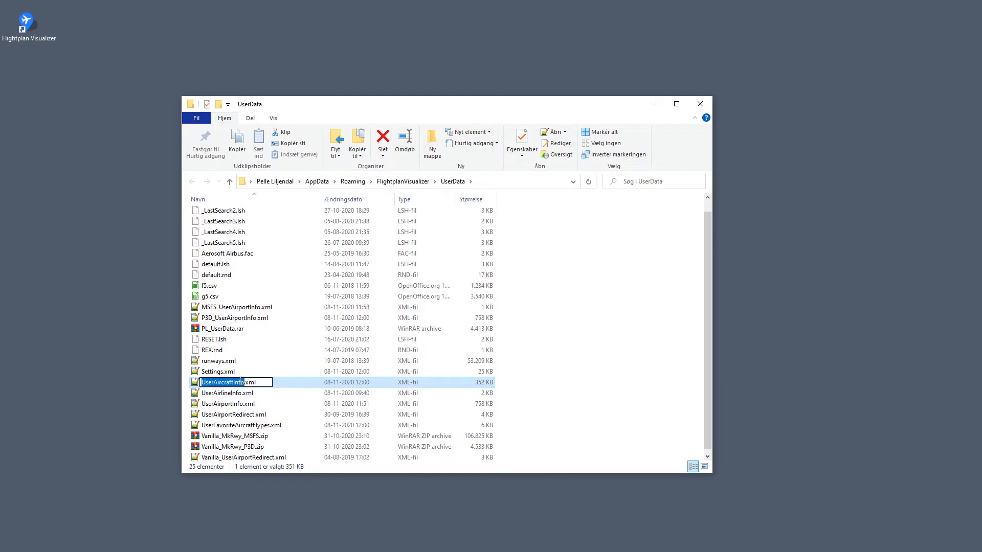
pyautogui.click(242, 382)
pyautogui.click(245, 395)
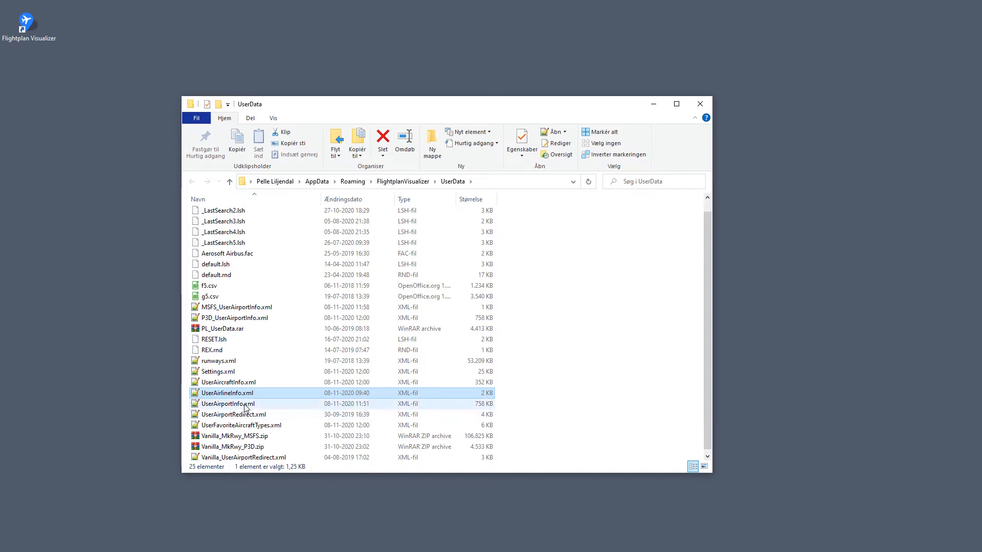
pyautogui.click(244, 403)
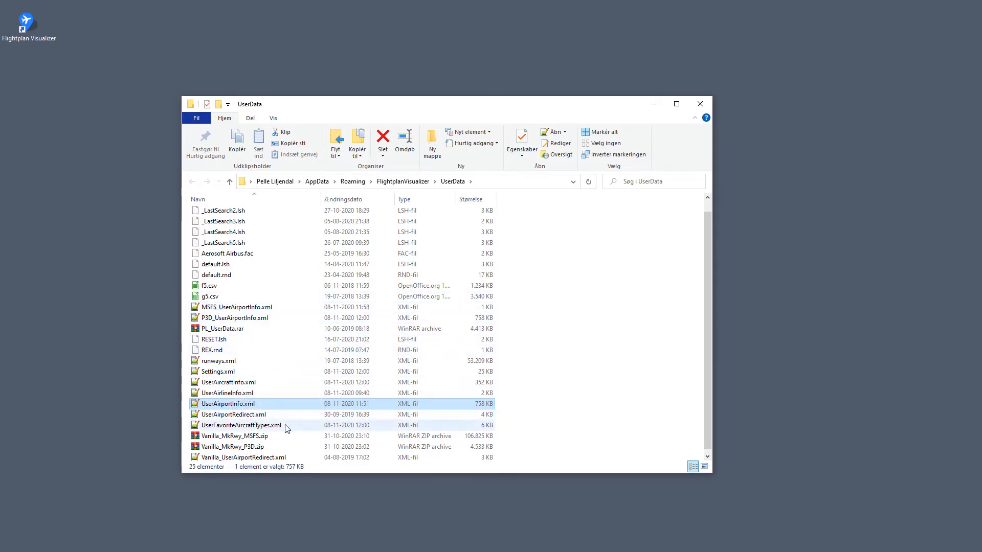
# Copy UserAirportRedirect.xml within the UserData folder and rename the copy as P3D_UserAirportRedirect.xml.
pyautogui.click(267, 414)
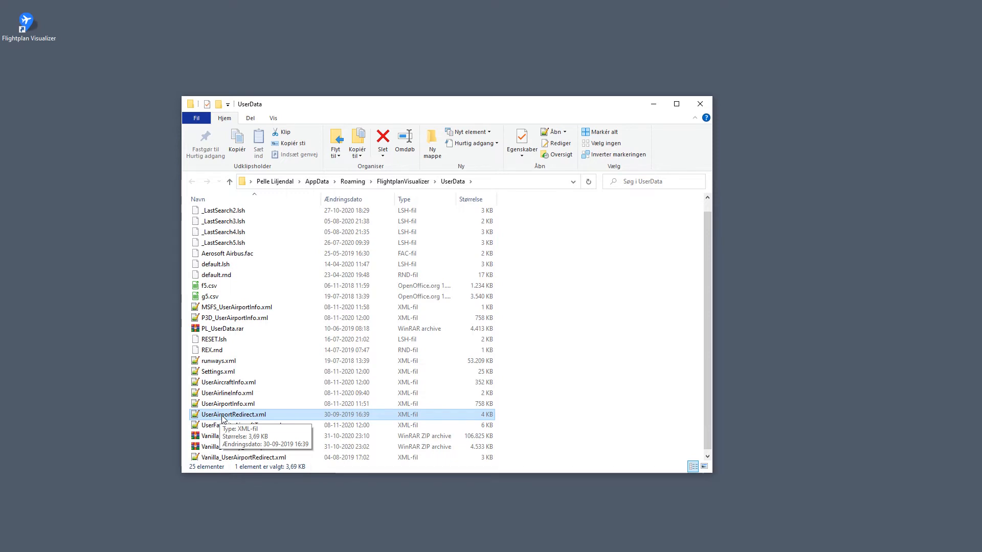
pyautogui.moveTo(248, 415); pyautogui.dragTo(620, 386)
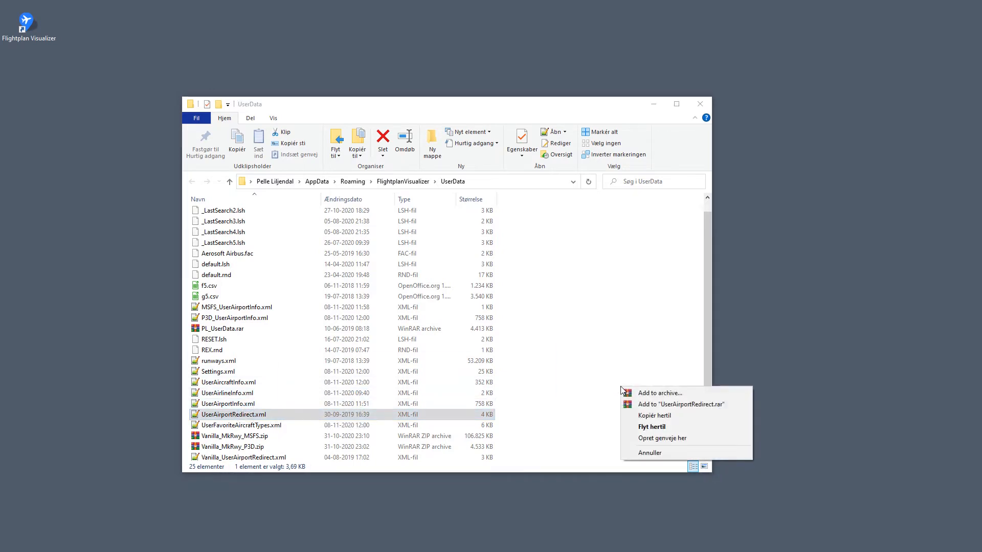
pyautogui.click(650, 417)
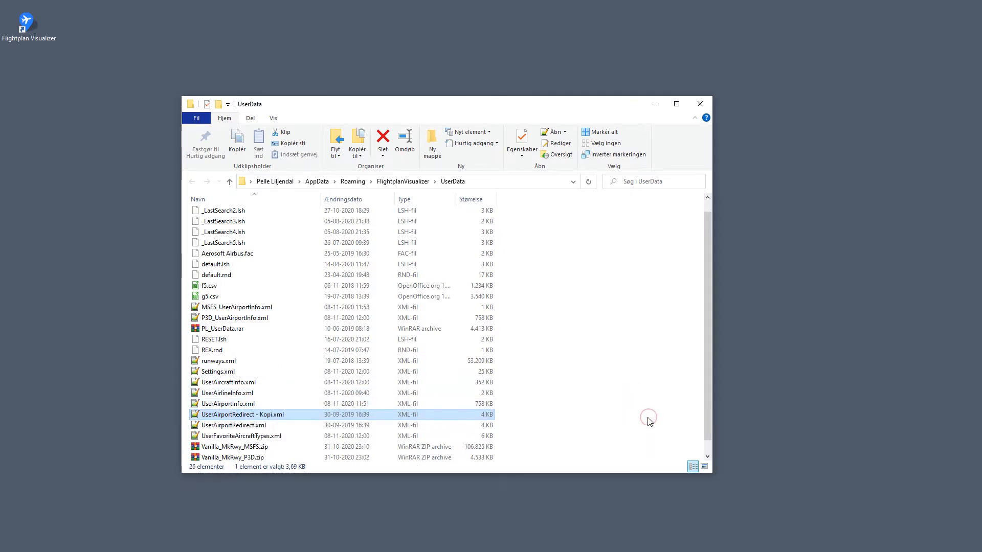
pyautogui.press('F2')
pyautogui.press('End')
pyautogui.press('BackSpace')
pyautogui.press('BackSpace')
pyautogui.press('BackSpace')
pyautogui.press('BackSpace')
pyautogui.press('BackSpace')
pyautogui.press('BackSpace')
pyautogui.press('BackSpace')
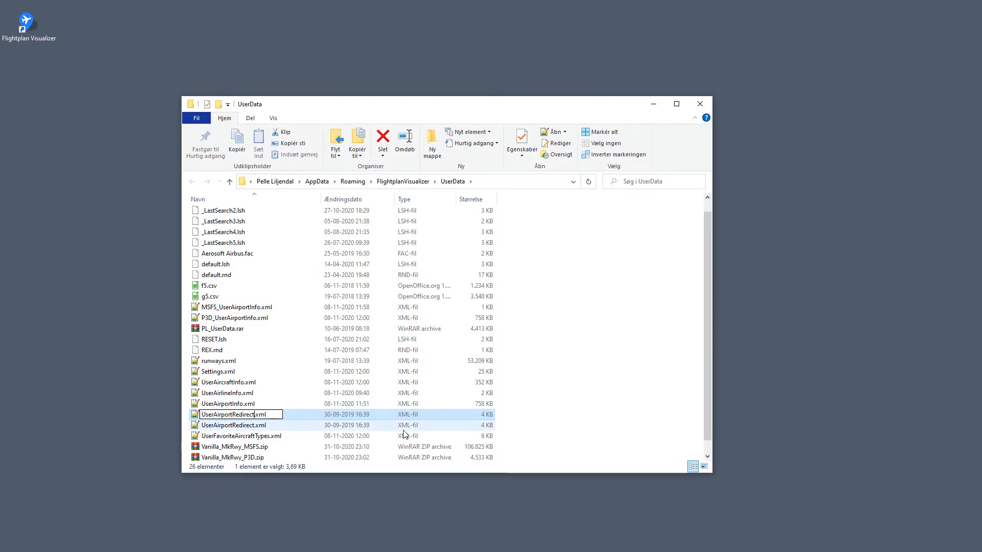
pyautogui.press('Home')
pyautogui.write('P3D_')
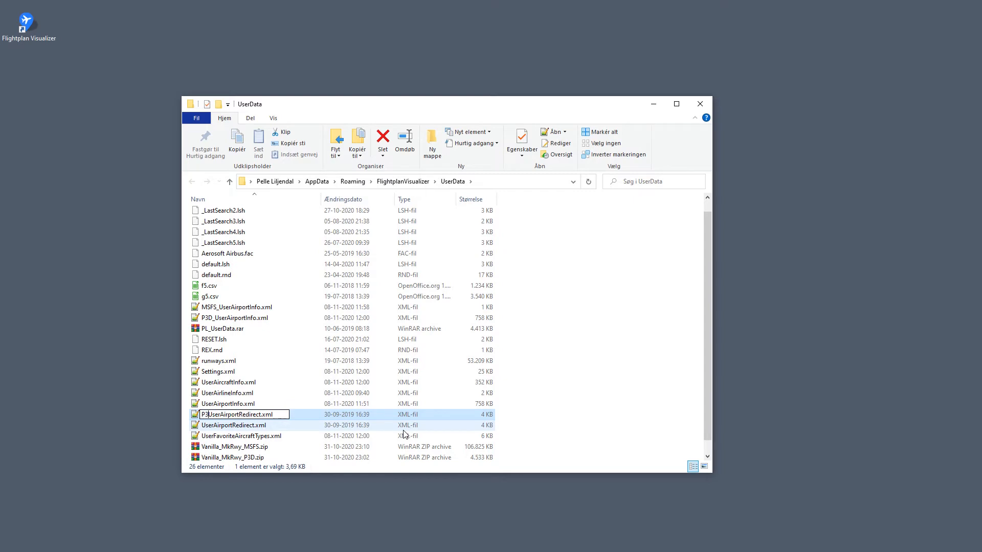
pyautogui.press('Return')
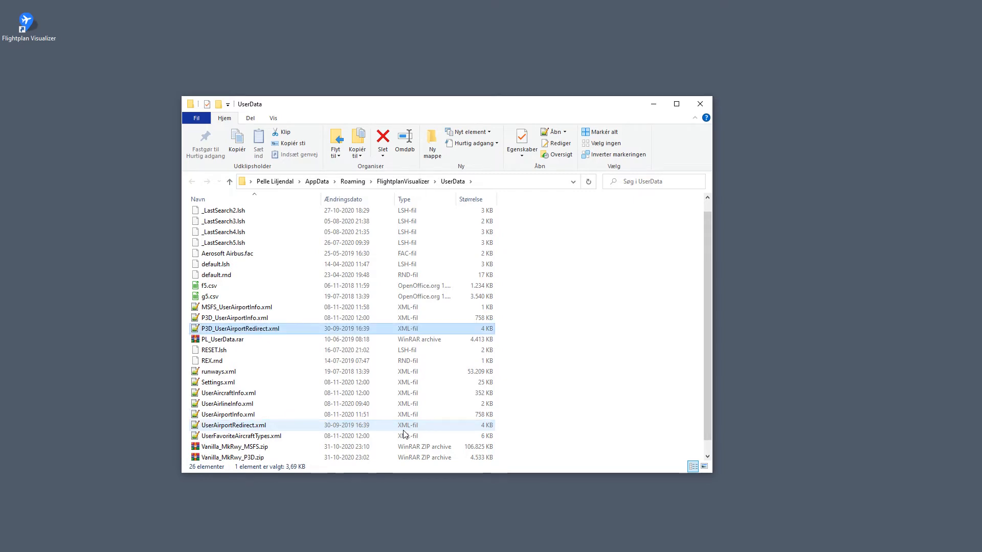
# Copy P3D_UserAirportRedirect.xml within the UserData folder and rename the copy as MSFS_UserAirportRedirect.xml.
pyautogui.moveTo(268, 329); pyautogui.dragTo(542, 354)
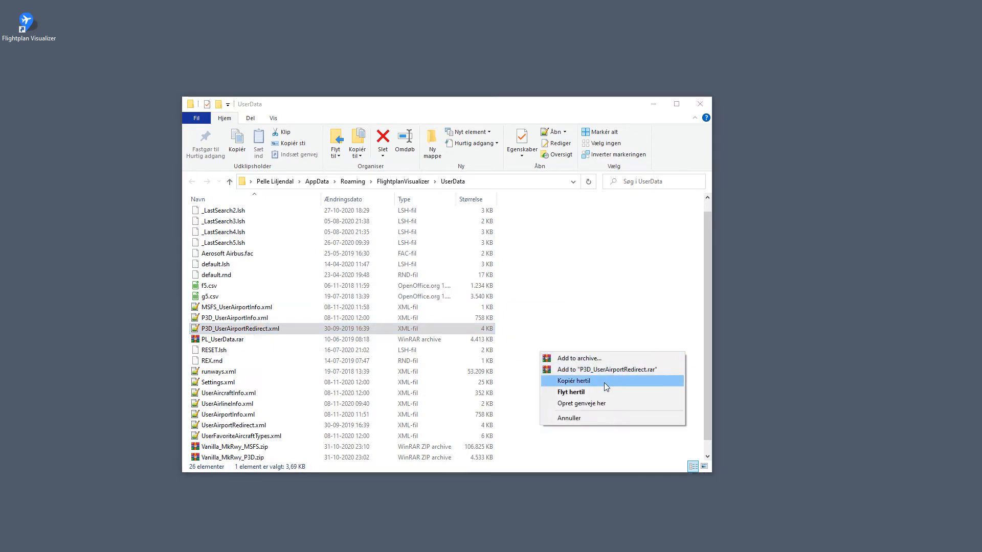
pyautogui.click(604, 382)
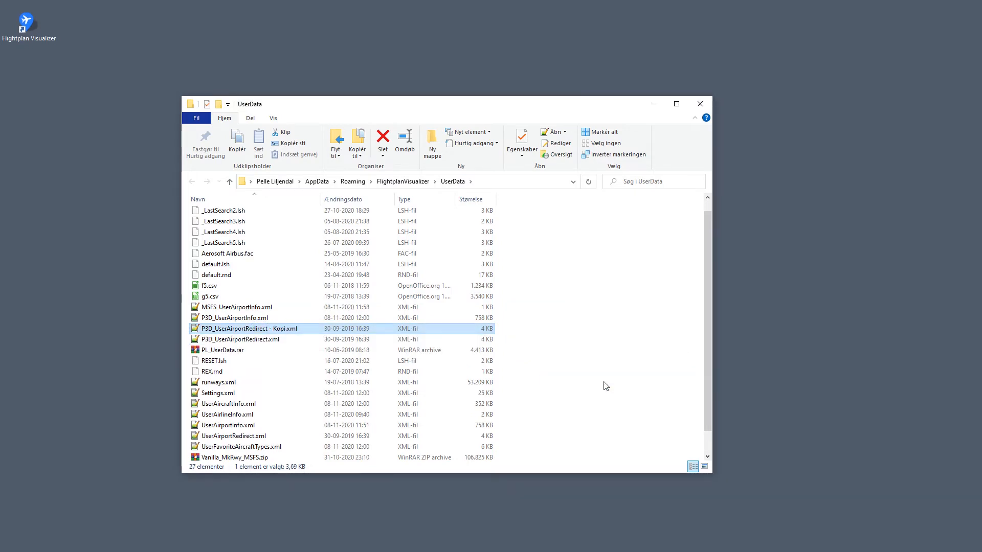
pyautogui.press('F2')
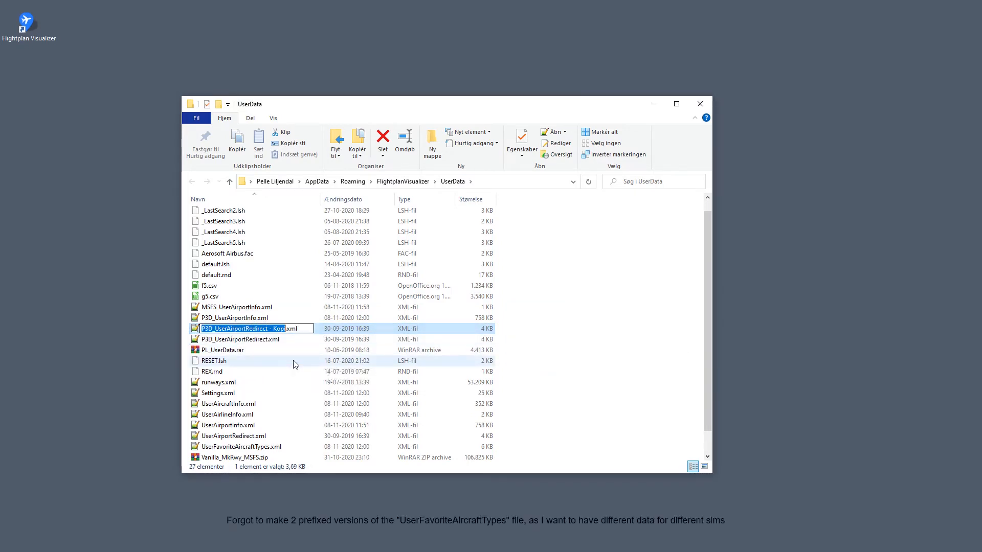
pyautogui.press('Right')
pyautogui.press('BackSpace')
pyautogui.press('BackSpace')
pyautogui.press('BackSpace')
pyautogui.press('BackSpace')
pyautogui.press('BackSpace')
pyautogui.press('BackSpace')
pyautogui.press('BackSpace')
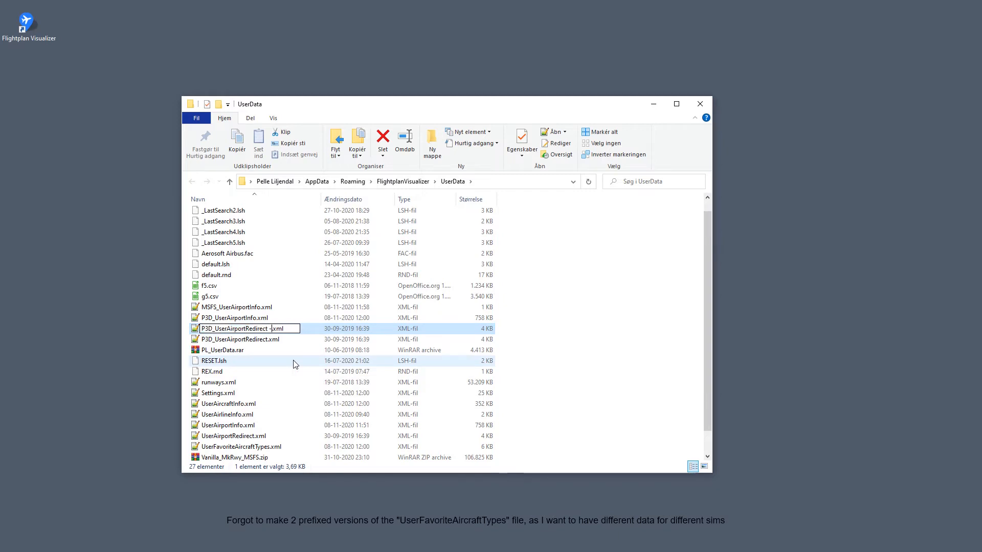
pyautogui.write('.')
pyautogui.press('Delete')
pyautogui.hotkey('shift', 'Right')
pyautogui.hotkey('shift', 'Right')
pyautogui.write('MSFS')
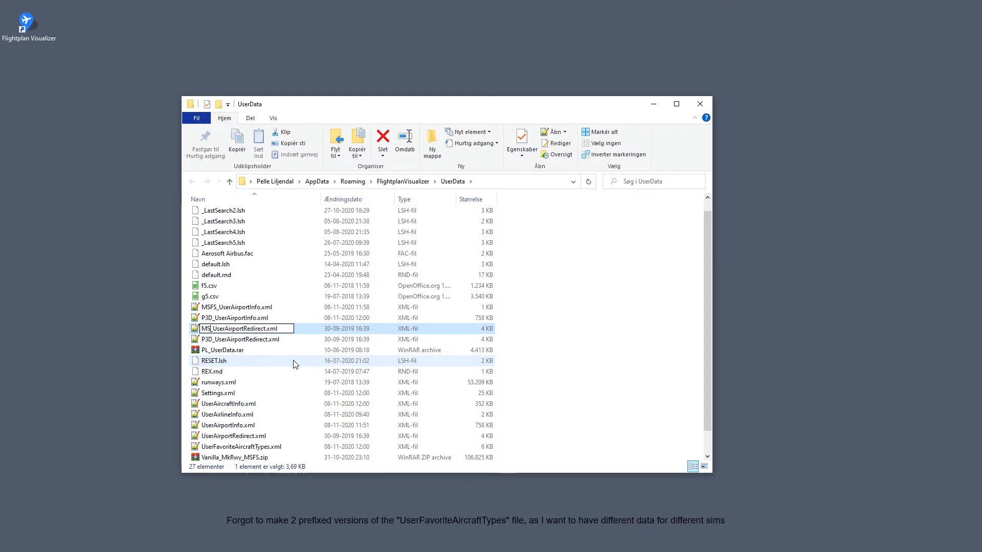
pyautogui.press('Return')
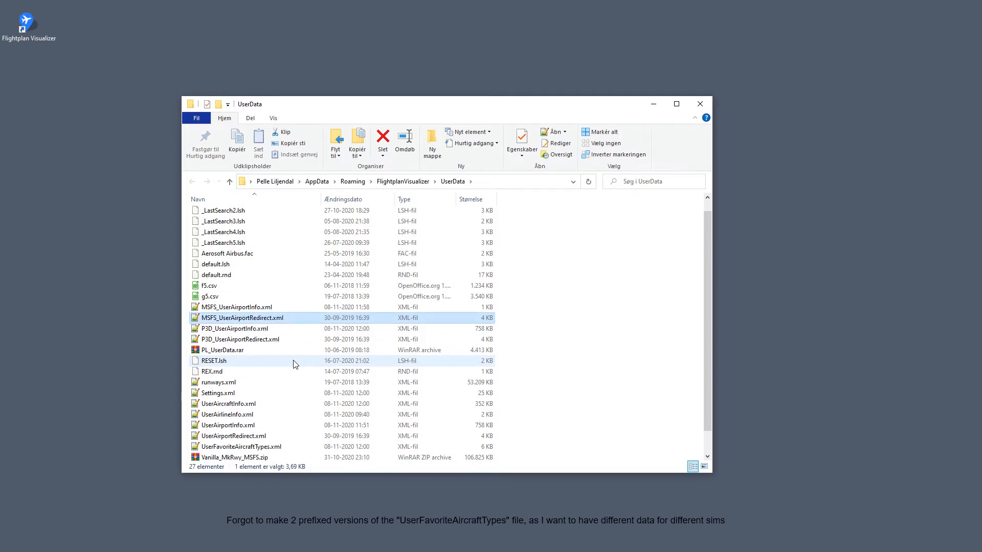
# Open MSFS_UserAirportRedirect.xml from the UserData folder for editing in Notepad++.
pyautogui.click(243, 343)
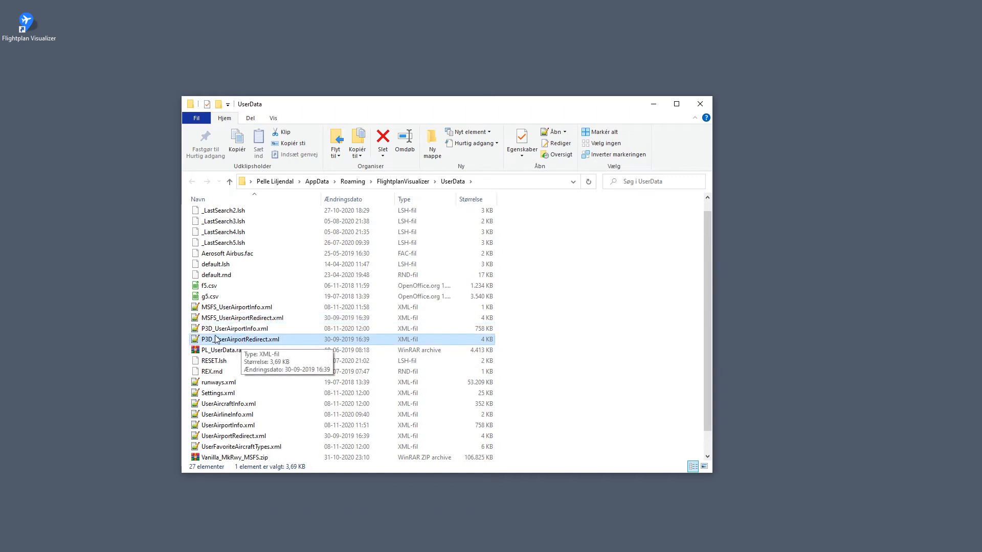
pyautogui.click(236, 319)
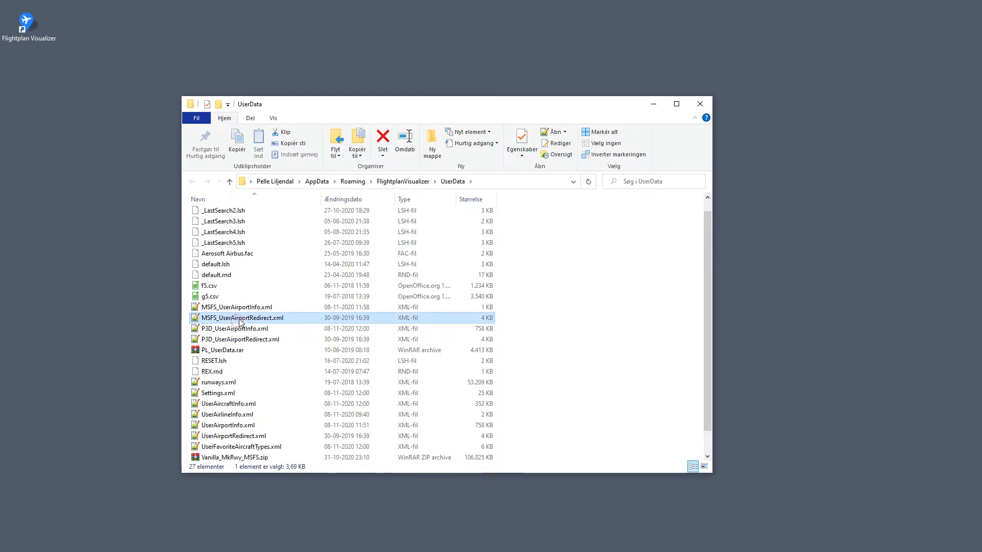
pyautogui.rightClick(243, 317)
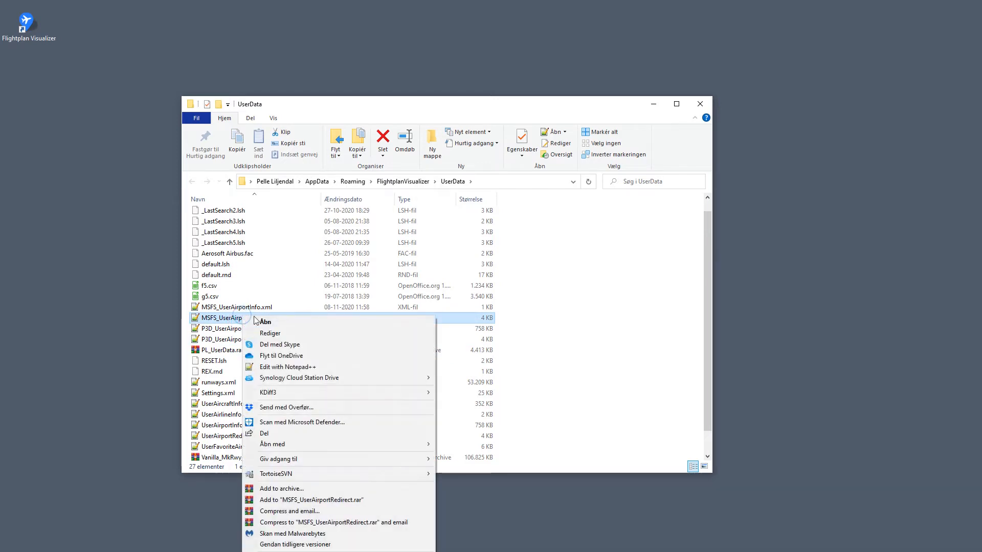
pyautogui.click(294, 367)
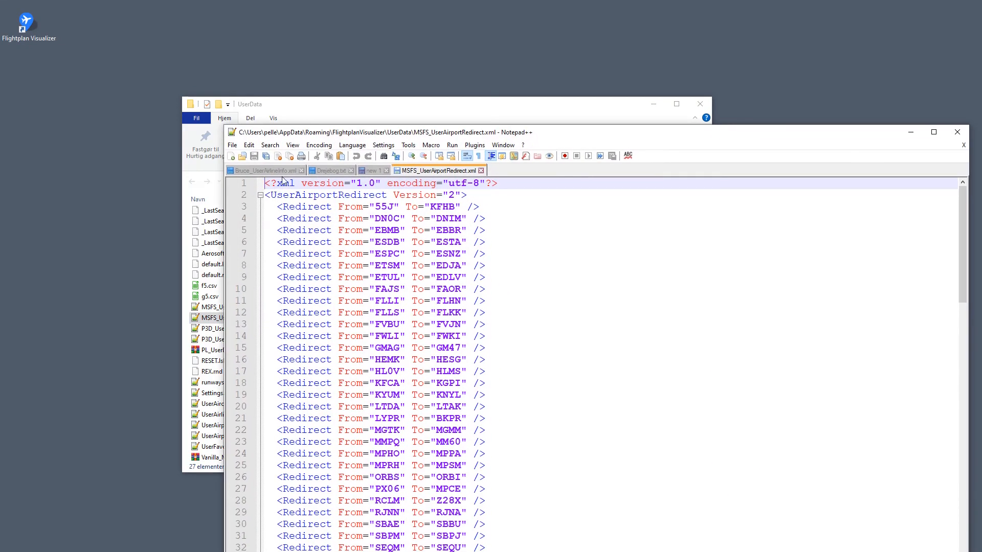
# Delete all Redirect entries between the UserAirportRedirect tags, save the file, and move the editor window out of the way.
pyautogui.moveTo(278, 205); pyautogui.dragTo(503, 528)
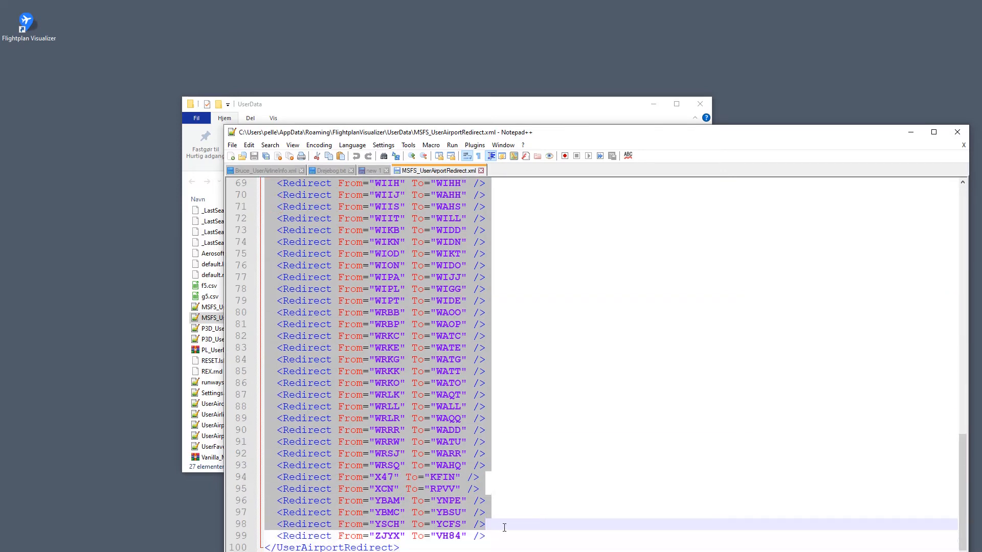
pyautogui.hotkey('shift', 'Down')
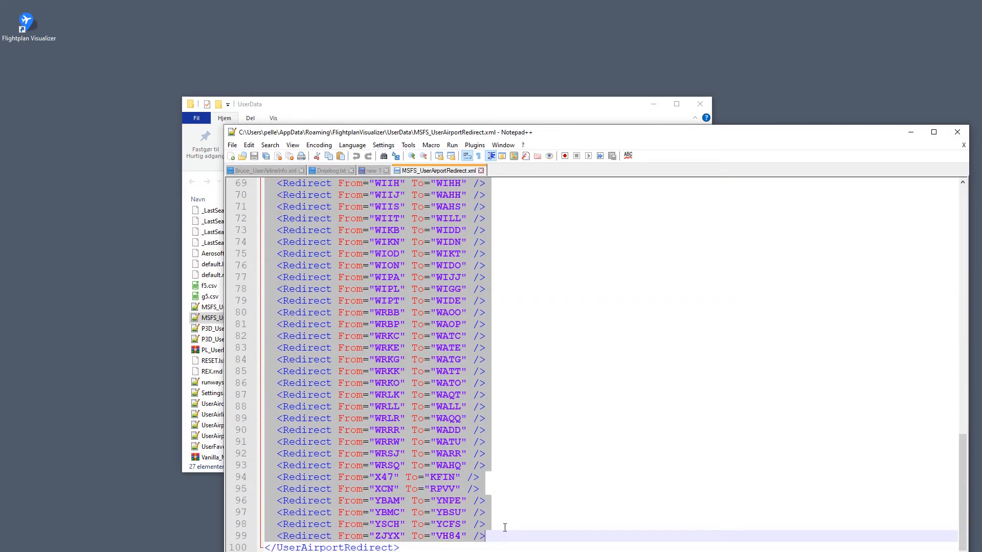
pyautogui.press('Delete')
pyautogui.press('Delete')
pyautogui.press('Delete')
pyautogui.hotkey('ctrl', 's')
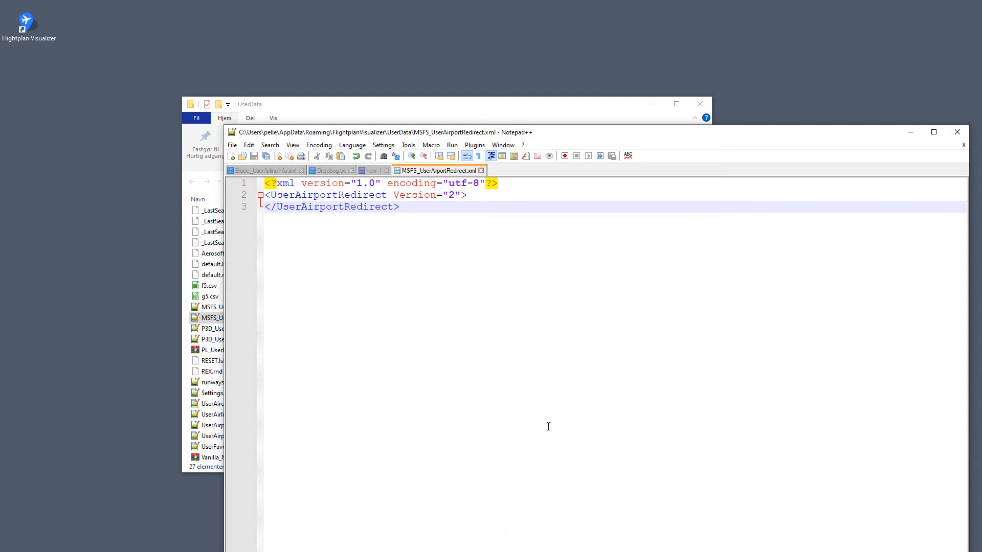
pyautogui.moveTo(448, 131); pyautogui.dragTo(447, 551)
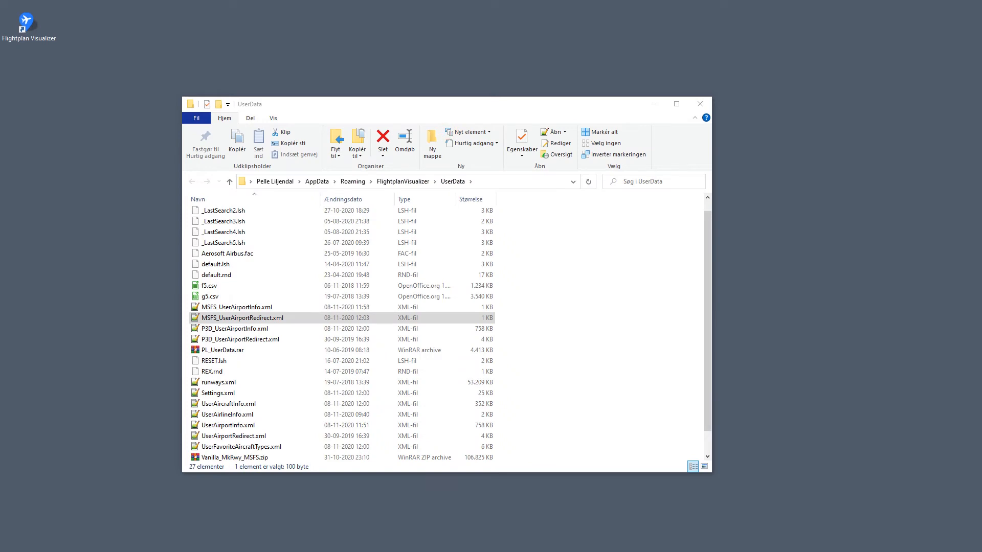
# Close the UserData folder, and launch the FV MSFS shortcut to view its list of owned user aircraft.
pyautogui.click(439, 320)
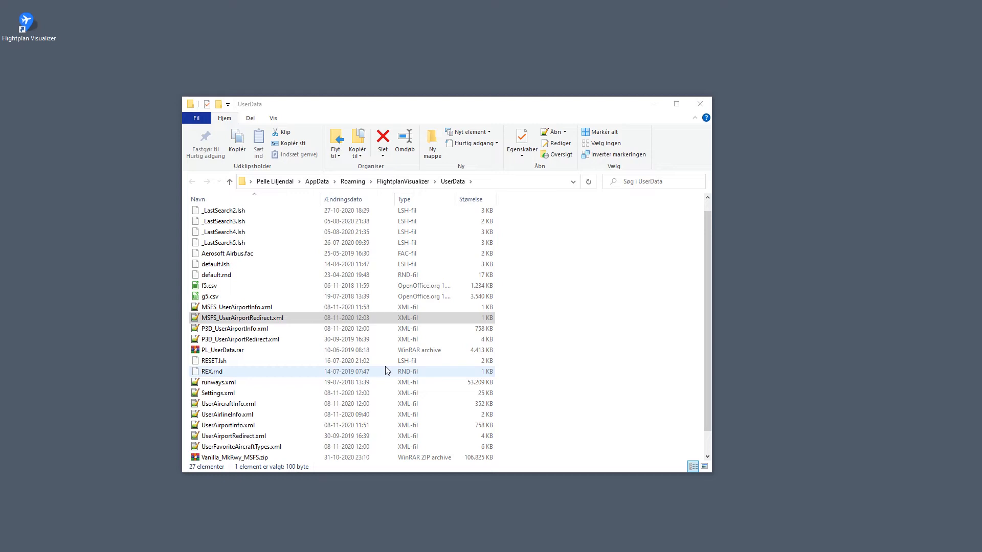
pyautogui.click(699, 104)
pyautogui.click(541, 250)
pyautogui.doubleClick(510, 299)
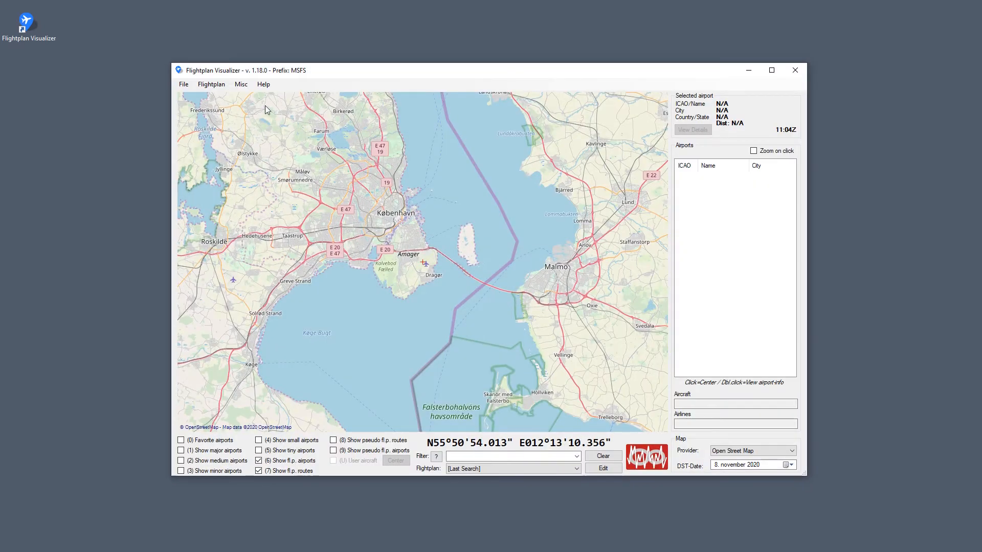
pyautogui.click(241, 85)
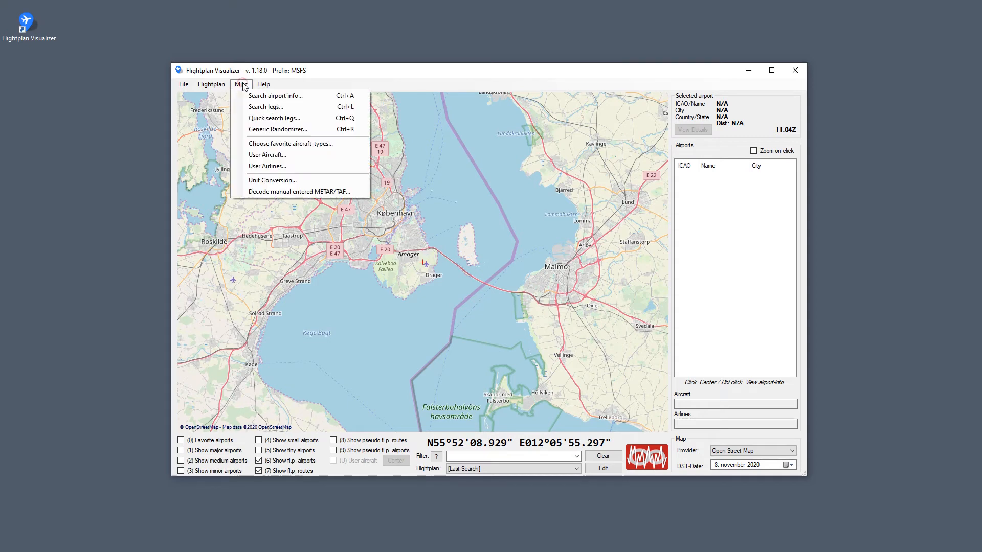
pyautogui.click(287, 156)
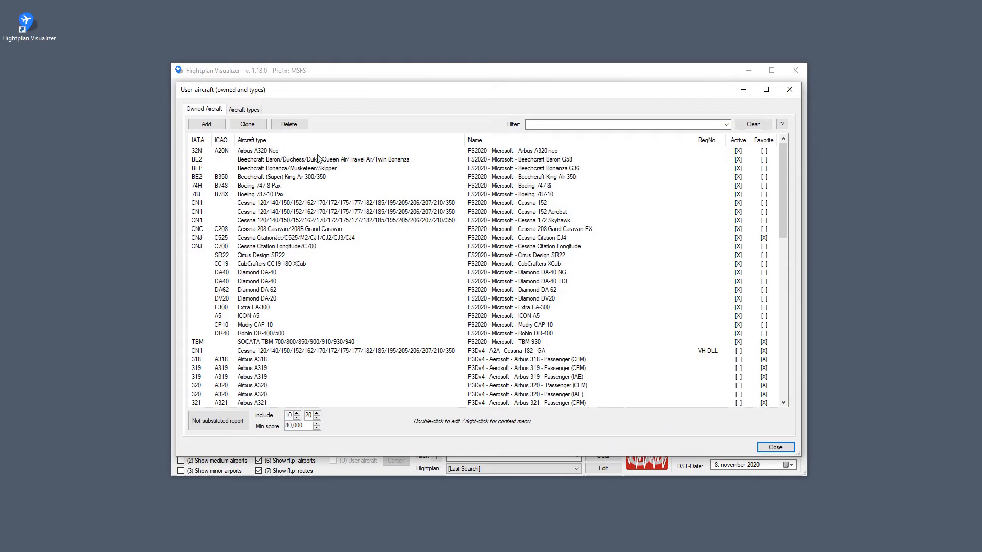
# Compare the Active settings of the FS2020 and P3Dv4 aircraft in the owned aircraft list, then close the list.
pyautogui.click(521, 153)
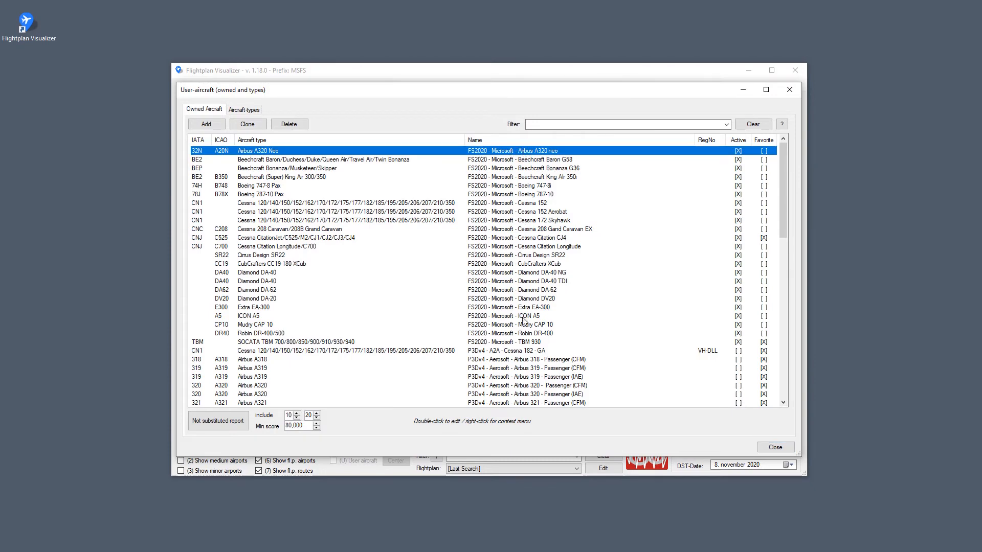
pyautogui.keyDown('shift'); pyautogui.click(493, 344); pyautogui.keyUp('shift')
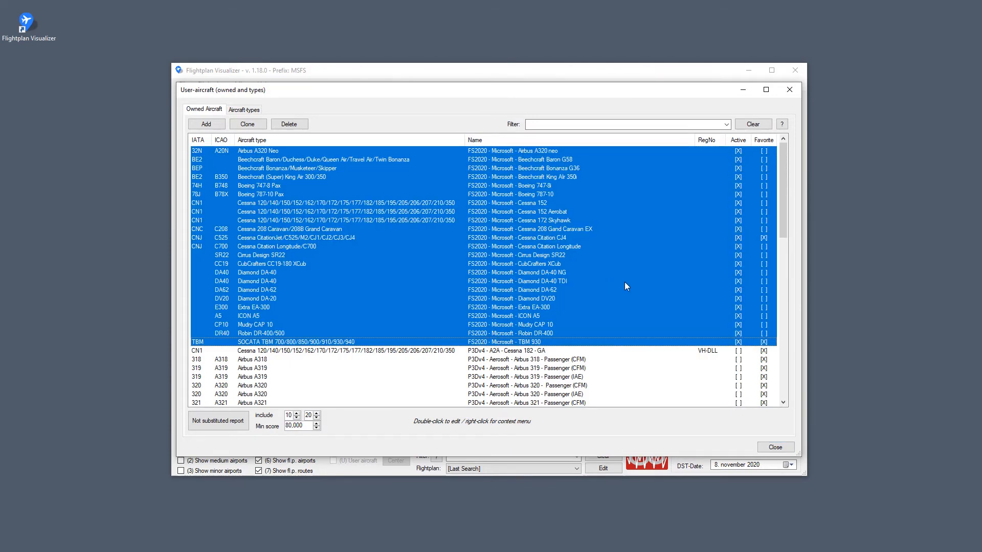
pyautogui.scroll(-6, 626, 287)
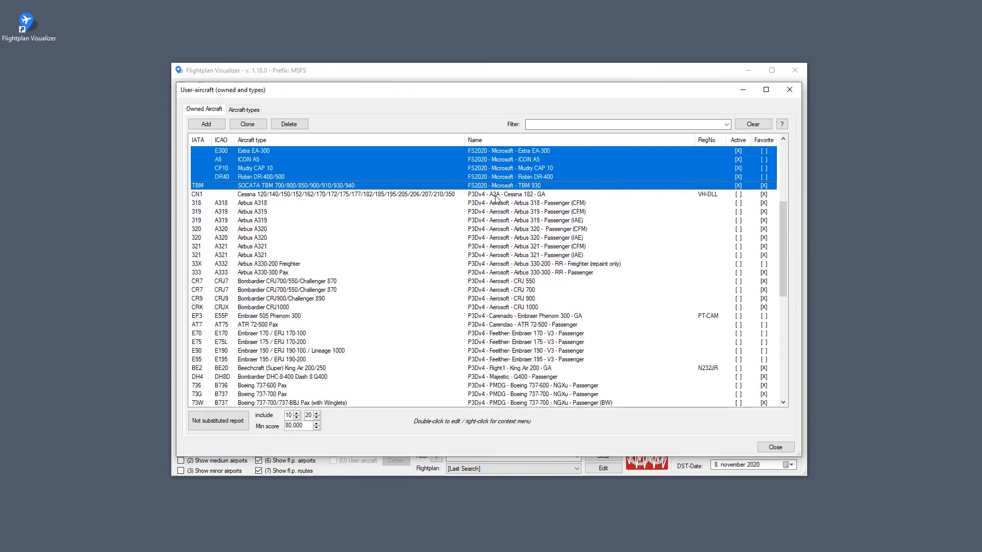
pyautogui.click(494, 199)
pyautogui.scroll(-11, 516, 240)
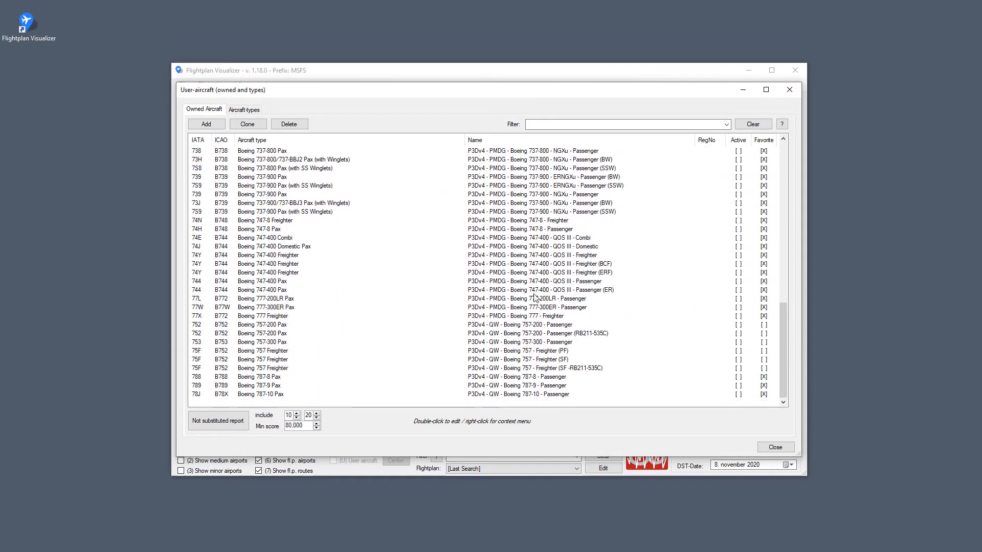
pyautogui.keyDown('shift'); pyautogui.click(515, 393); pyautogui.keyUp('shift')
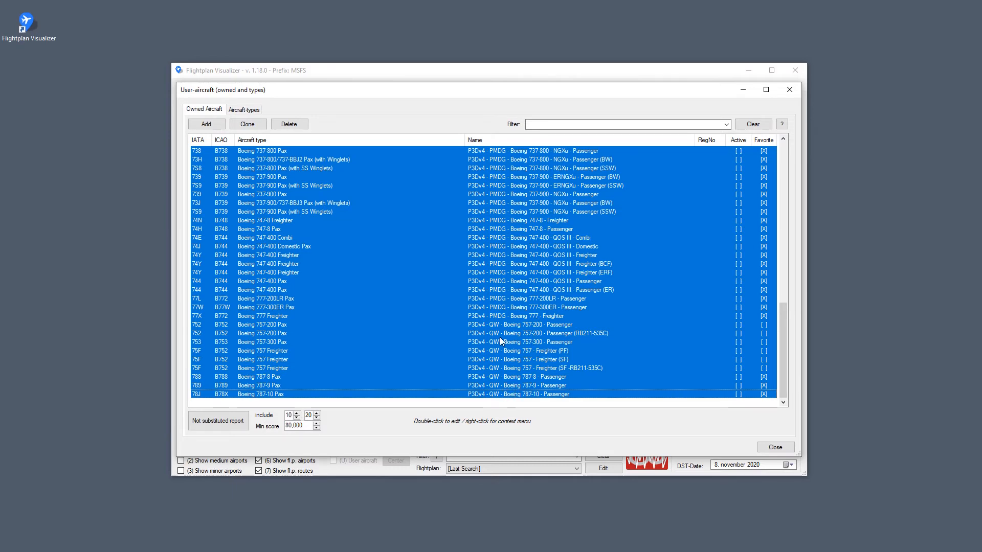
pyautogui.scroll(5, 513, 329)
pyautogui.scroll(10, 513, 328)
pyautogui.click(604, 177)
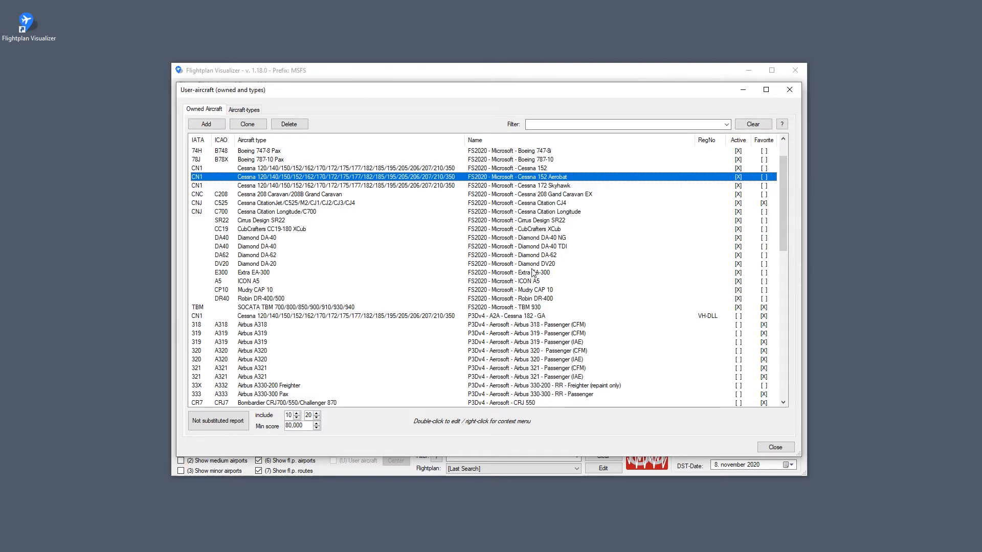
pyautogui.click(784, 91)
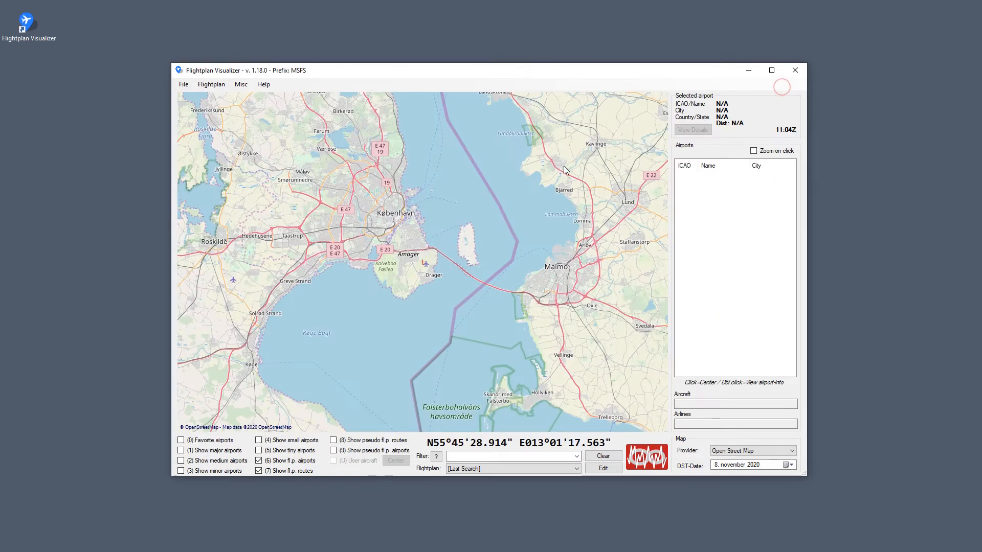
# Open the Search Legs window to review the Must have owned substitute option, and close it without searching.
pyautogui.hotkey('ctrl', 'f')
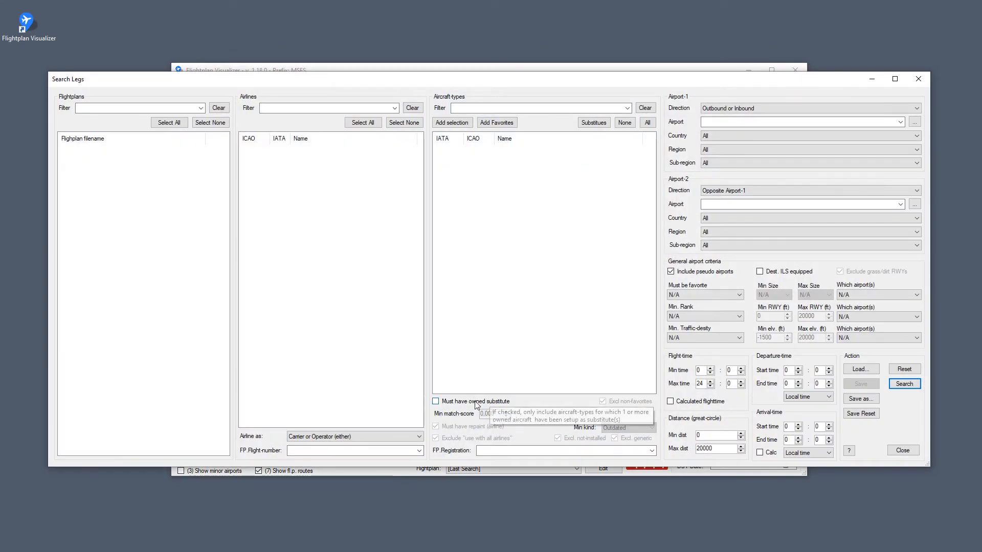
pyautogui.click(457, 404)
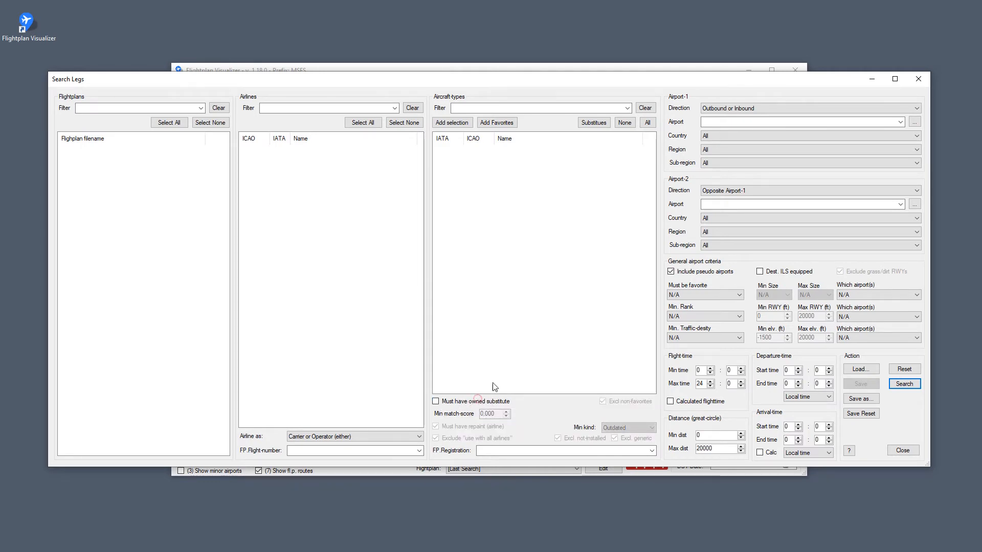
pyautogui.click(918, 79)
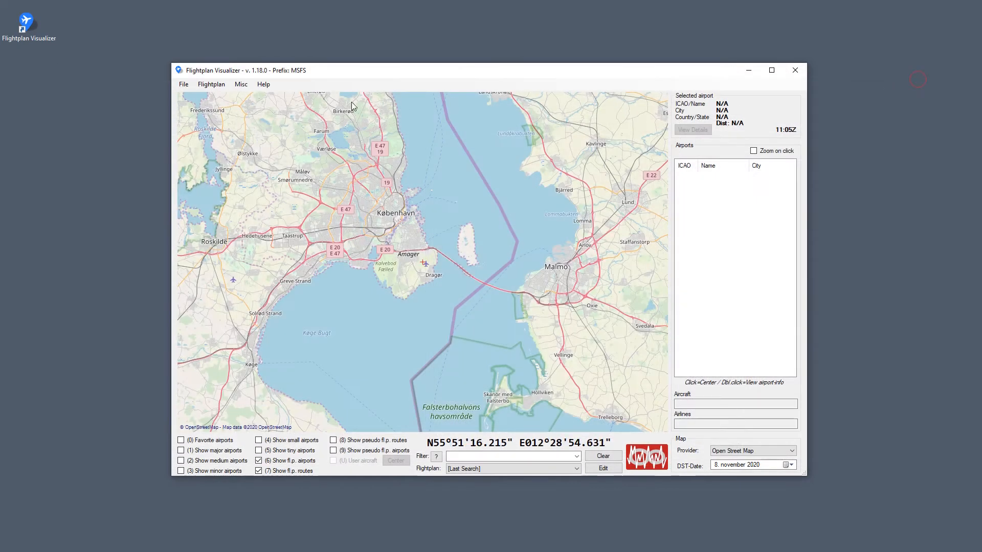
# Reopen the owned user aircraft list and review the Active status of the FS2020 group and the P3Dv4 group.
pyautogui.click(241, 85)
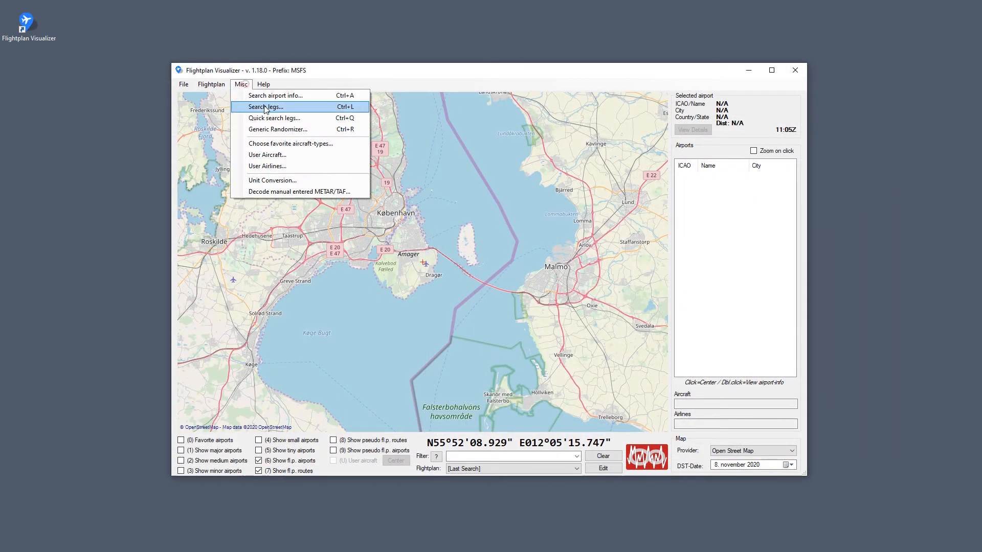
pyautogui.click(283, 155)
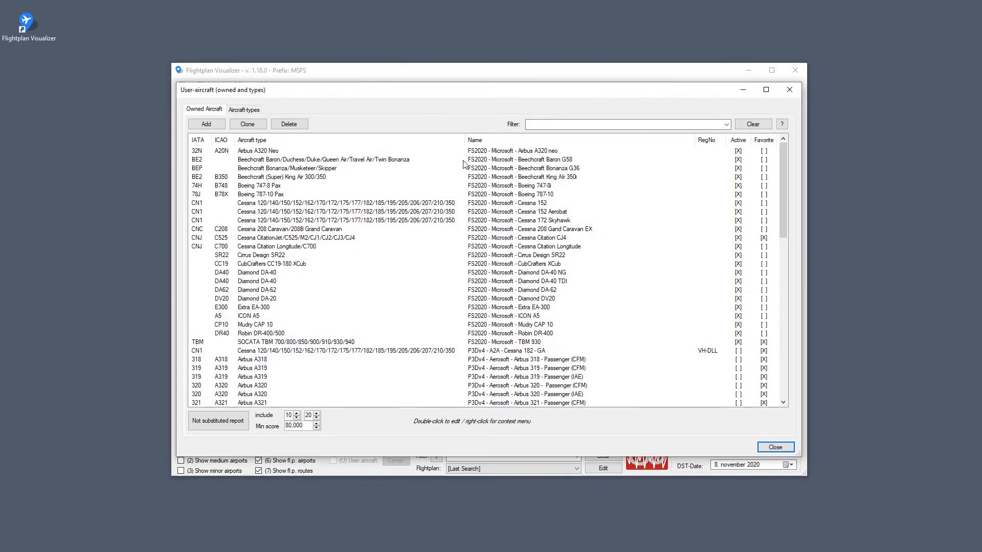
pyautogui.click(491, 151)
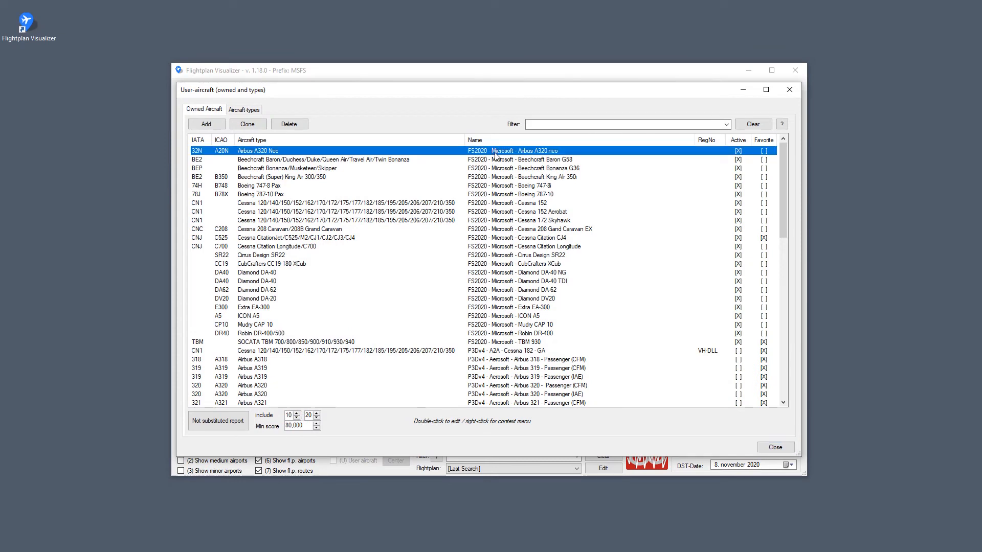
pyautogui.keyDown('shift'); pyautogui.click(522, 341); pyautogui.keyUp('shift')
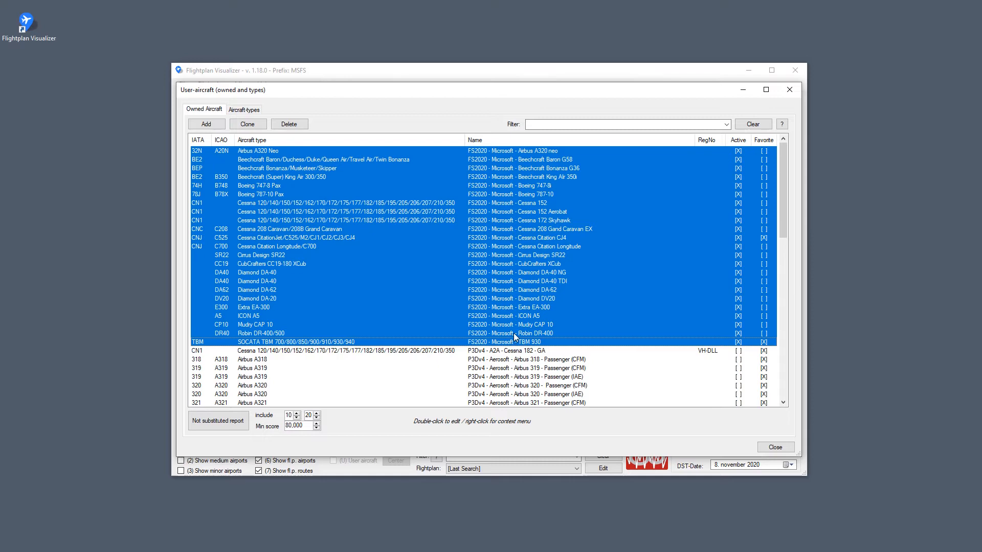
pyautogui.click(490, 351)
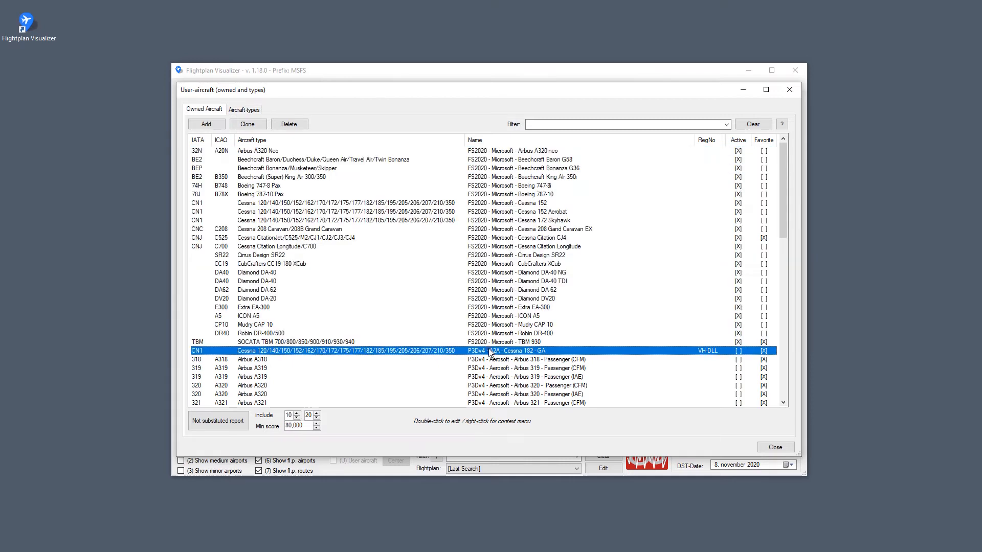
pyautogui.scroll(-10, 494, 352)
pyautogui.scroll(-5, 496, 353)
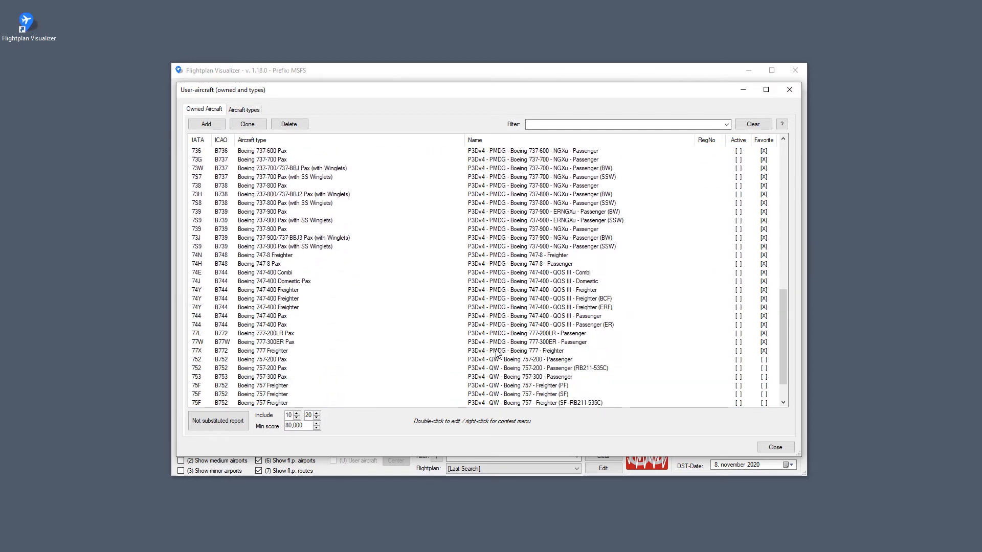
pyautogui.keyDown('shift'); pyautogui.click(536, 394); pyautogui.keyUp('shift')
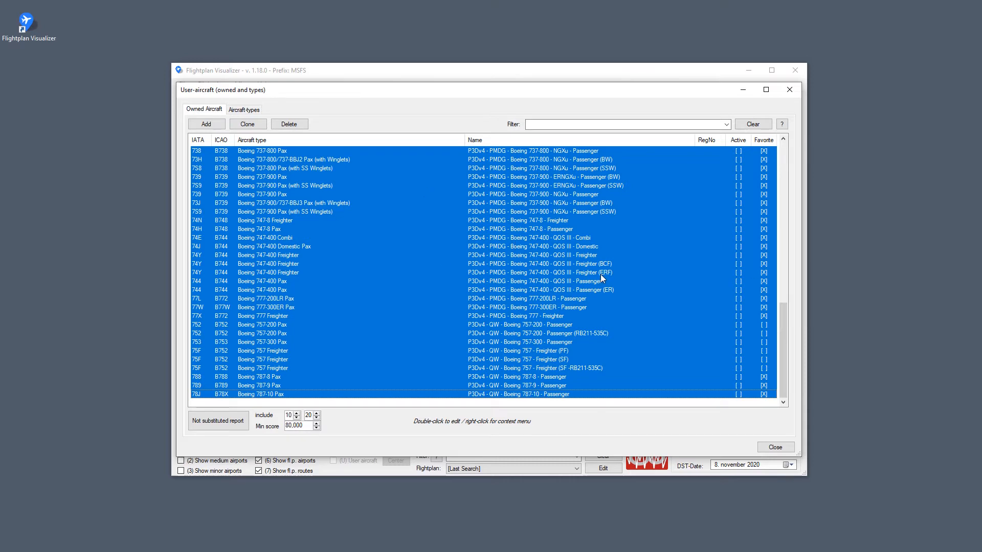
pyautogui.scroll(17, 618, 276)
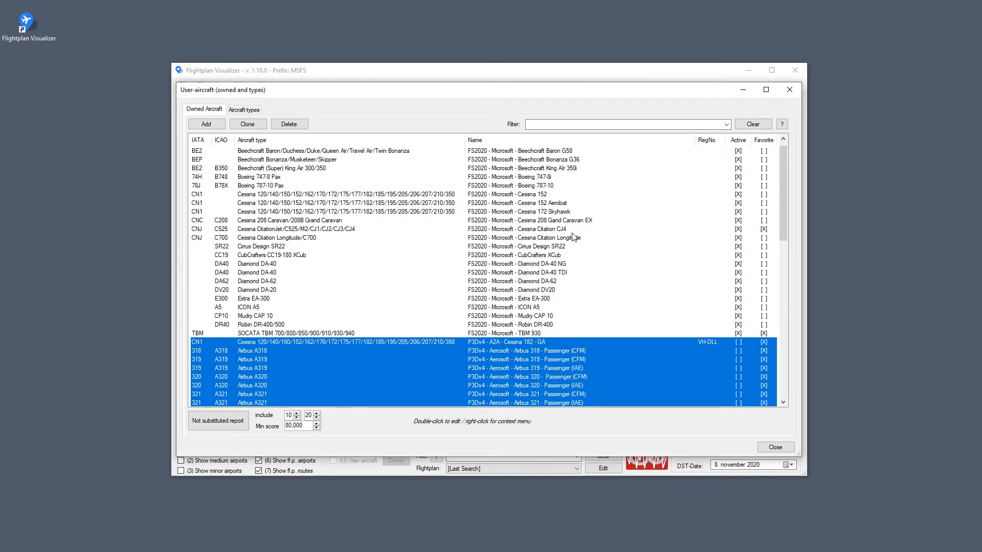
pyautogui.scroll(1, 572, 238)
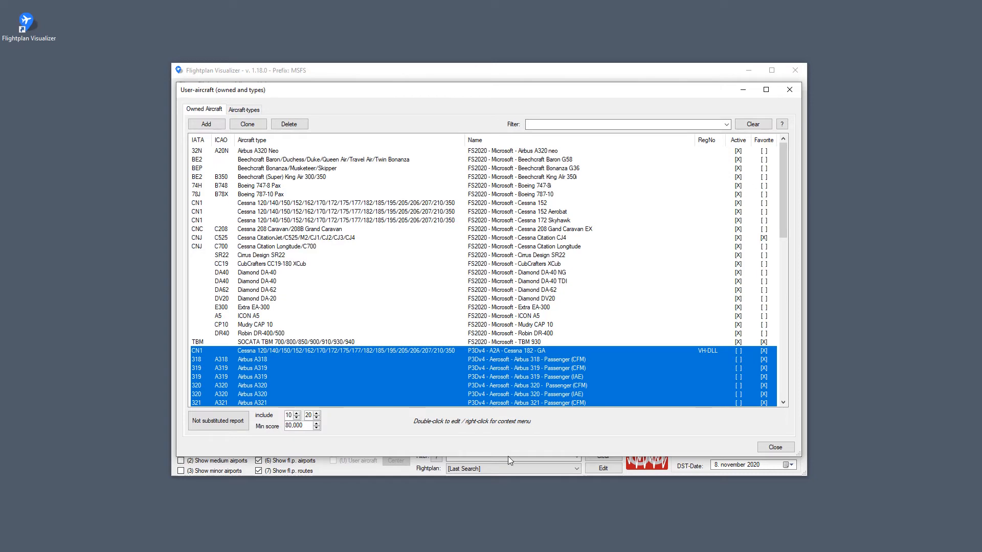
# Select all owned aircraft, toggle their Active setting, and check both simulator groups in the list.
pyautogui.scroll(-15, 514, 154)
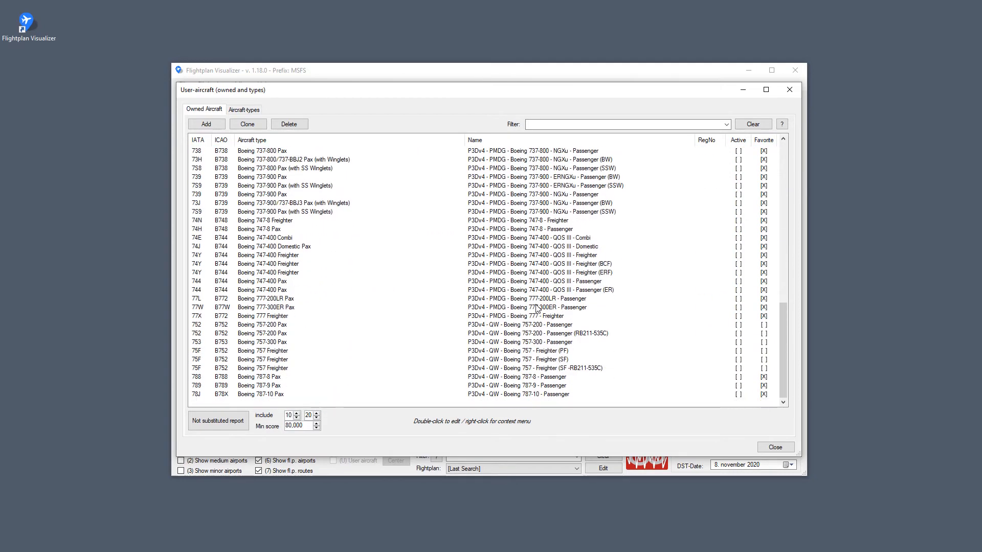
pyautogui.keyDown('shift'); pyautogui.click(545, 395); pyautogui.keyUp('shift')
pyautogui.rightClick(551, 233)
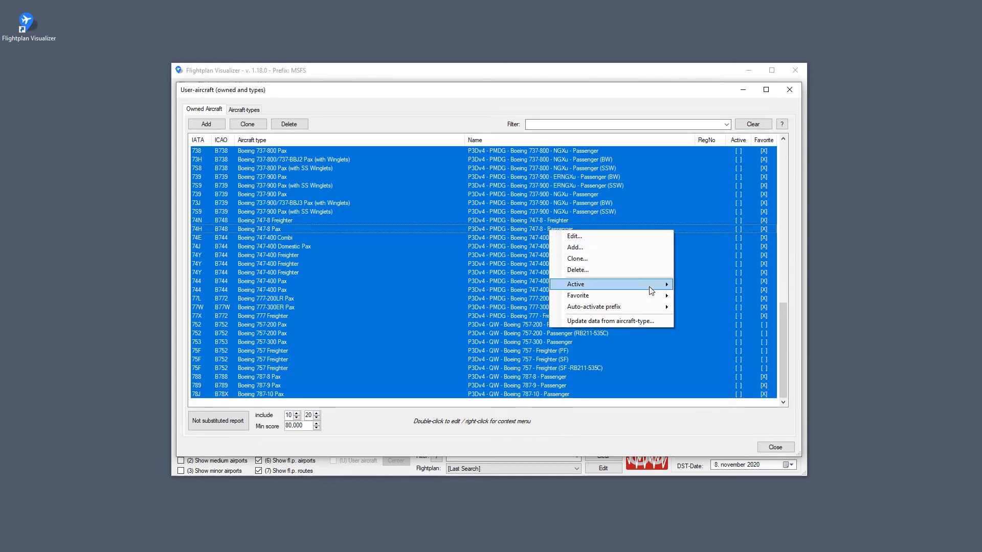
pyautogui.moveTo(651, 288)
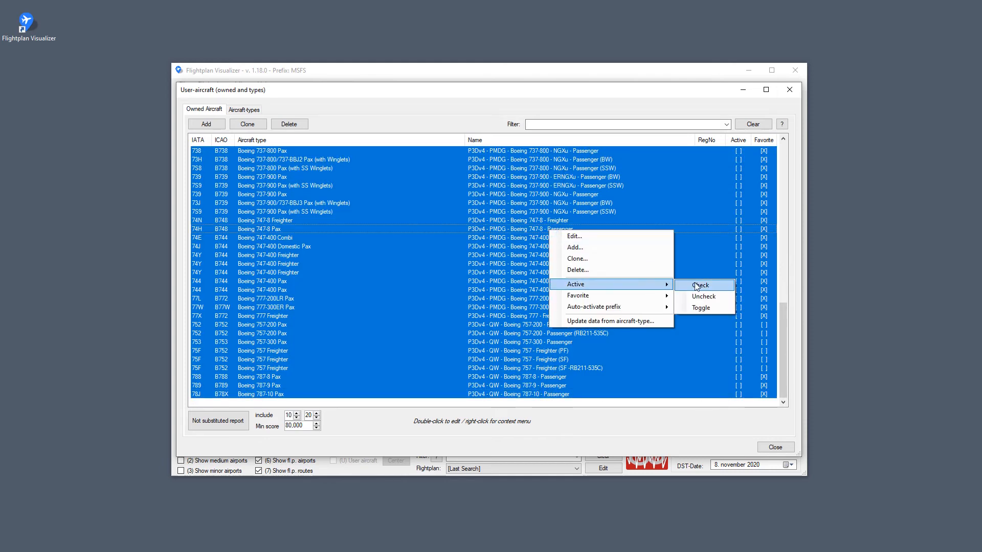
pyautogui.click(707, 311)
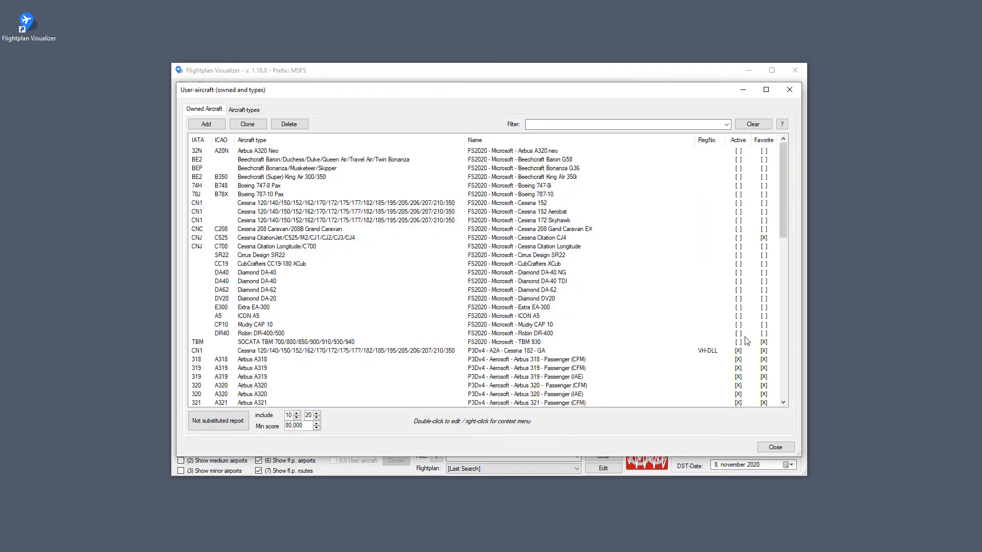
pyautogui.scroll(-5, 605, 373)
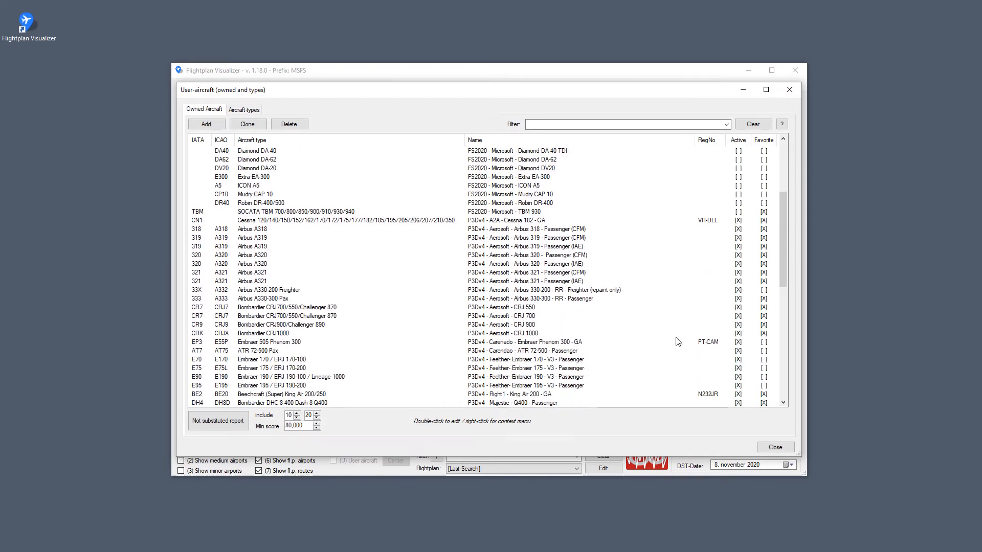
pyautogui.scroll(5, 517, 297)
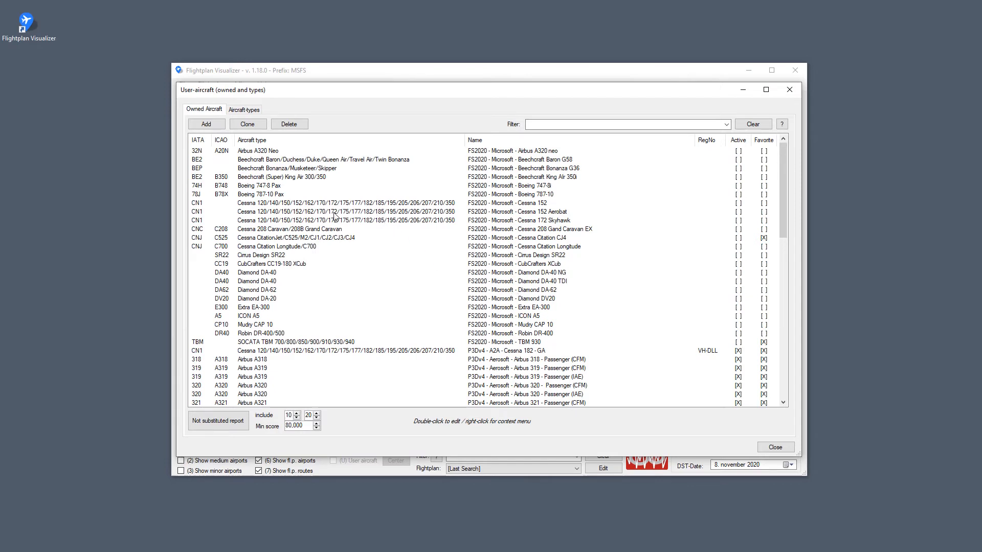
# Set the auto-activation prefix of the FS2020 Airbus A320 neo to MSFS and save the aircraft.
pyautogui.doubleClick(538, 152)
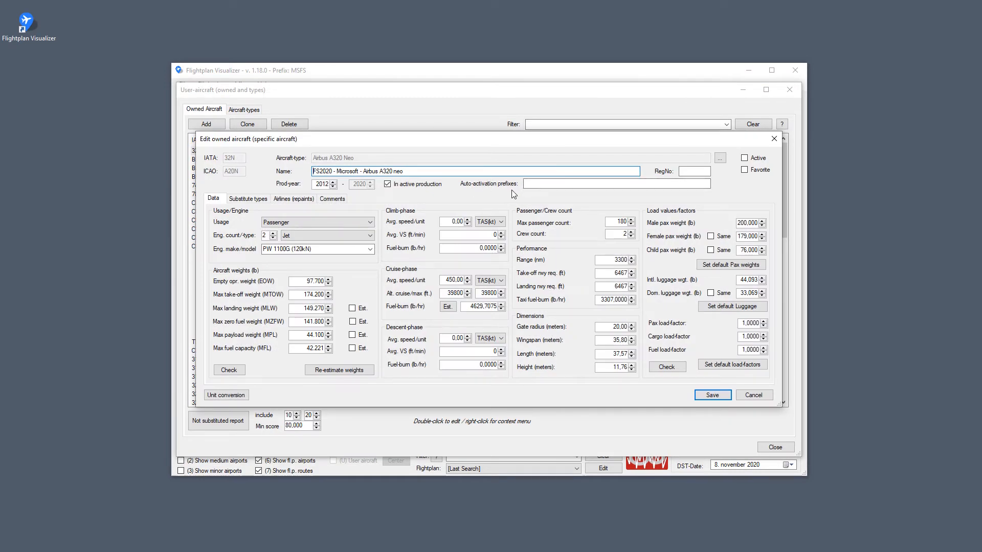
pyautogui.click(556, 185)
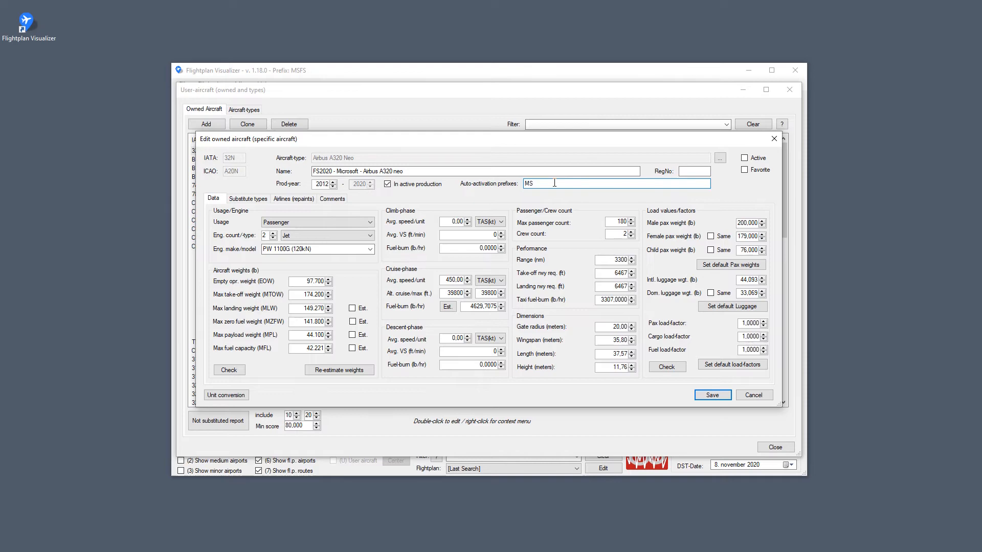
pyautogui.click(711, 395)
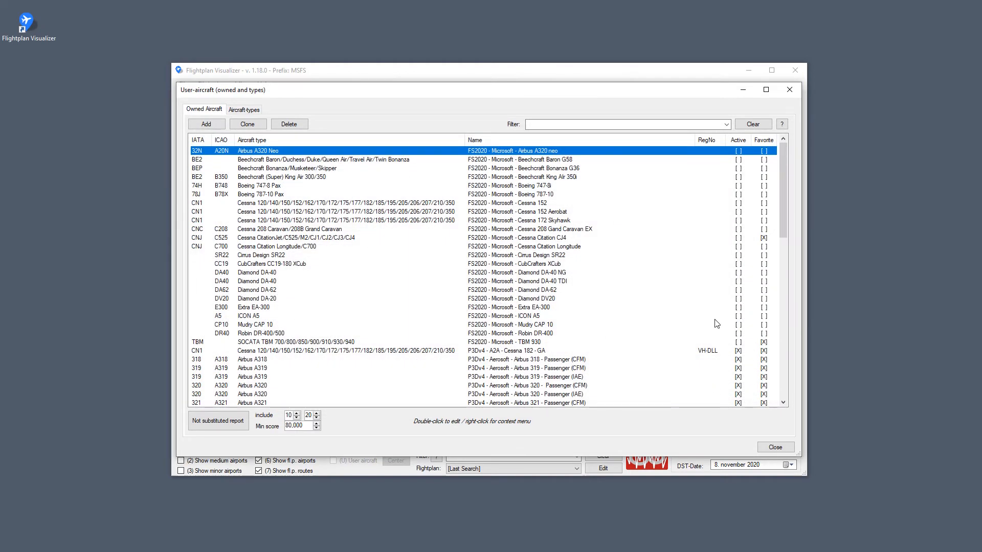
# Close Flightplan Visualizer, relaunch it from the FV MSFS shortcut, and reopen the owned user aircraft list.
pyautogui.click(790, 90)
pyautogui.click(794, 70)
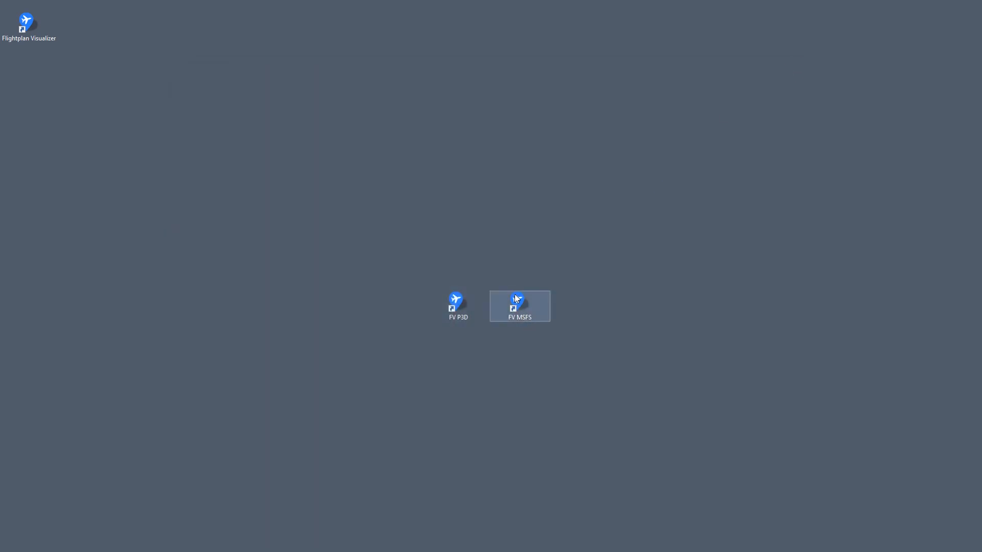
pyautogui.doubleClick(514, 304)
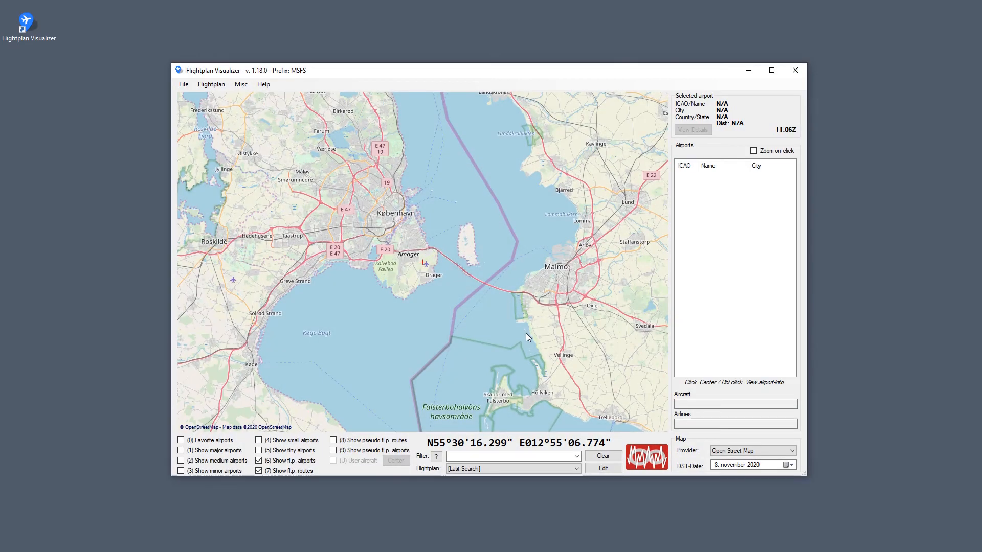
pyautogui.click(210, 86)
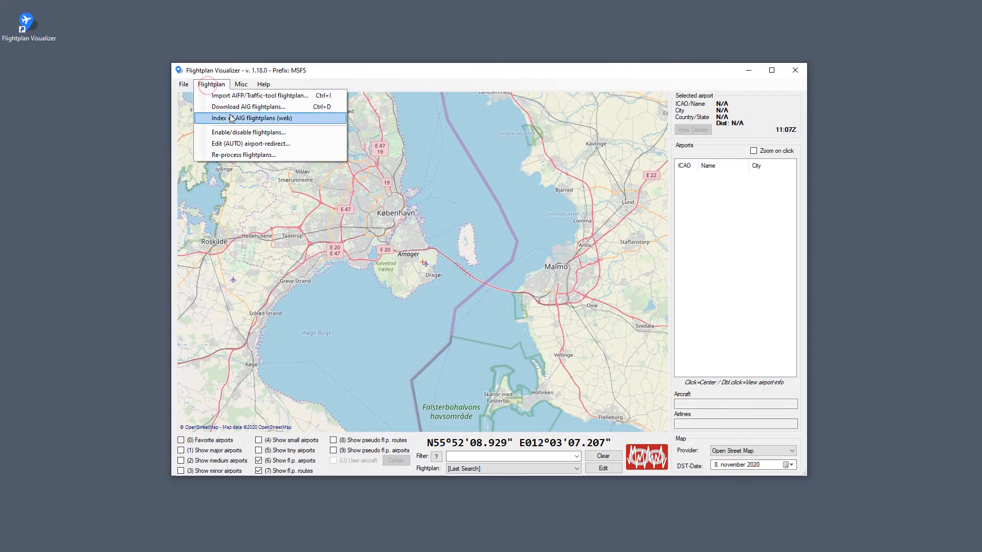
pyautogui.moveTo(240, 85)
pyautogui.click(273, 156)
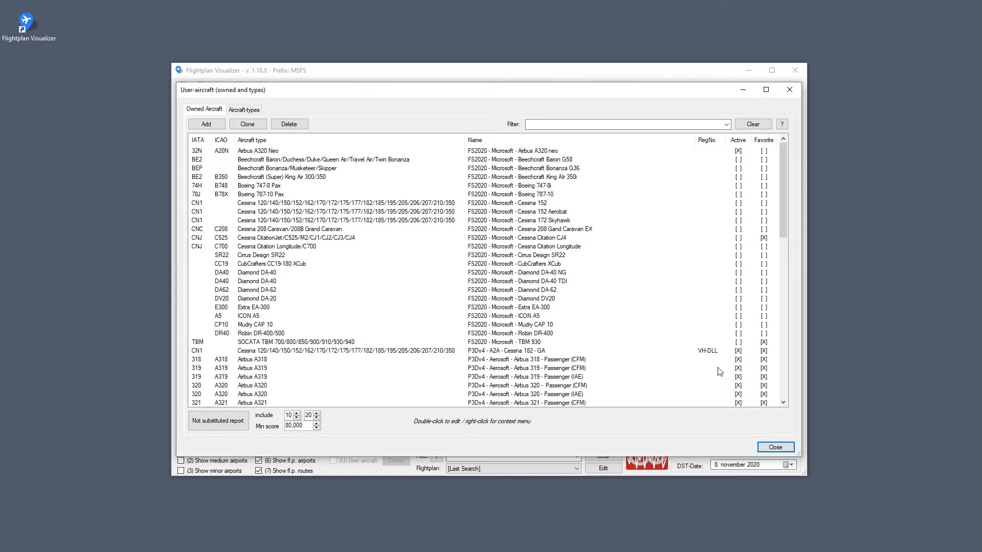
pyautogui.click(551, 161)
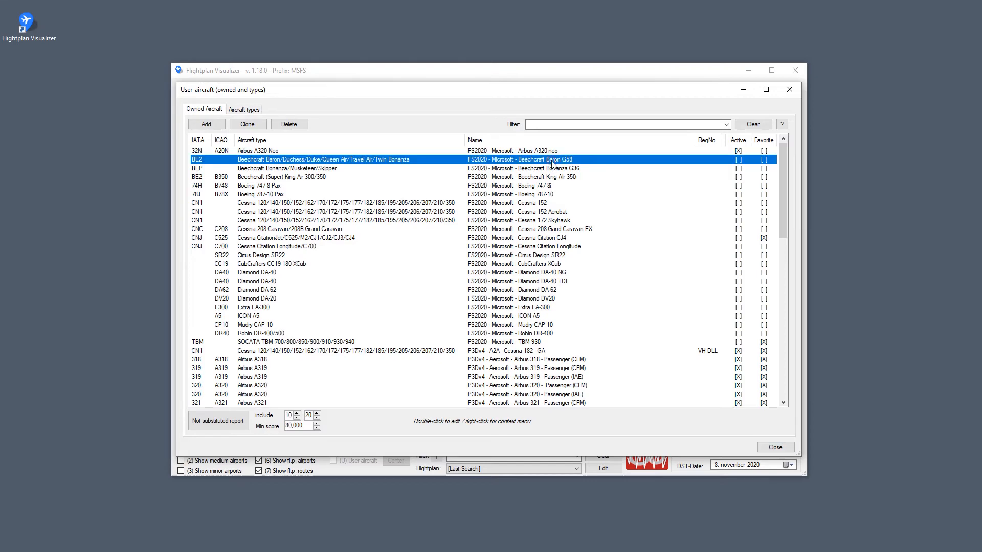
pyautogui.keyDown('shift'); pyautogui.click(508, 344); pyautogui.keyUp('shift')
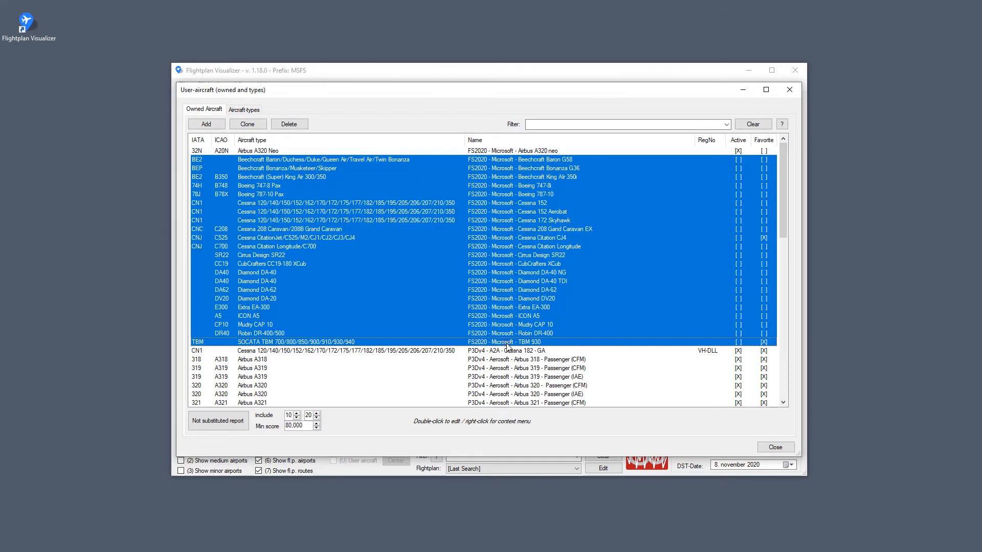
pyautogui.rightClick(501, 176)
pyautogui.moveTo(568, 255)
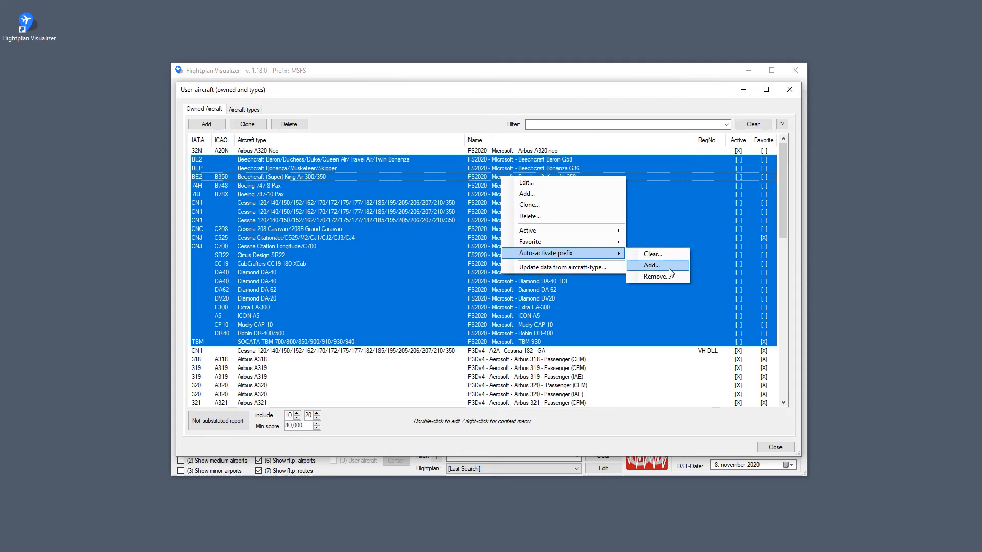
# Add the auto-activate prefix MSFS to all FS2020 aircraft, from the Airbus A320 neo through the TBM 930.
pyautogui.click(561, 152)
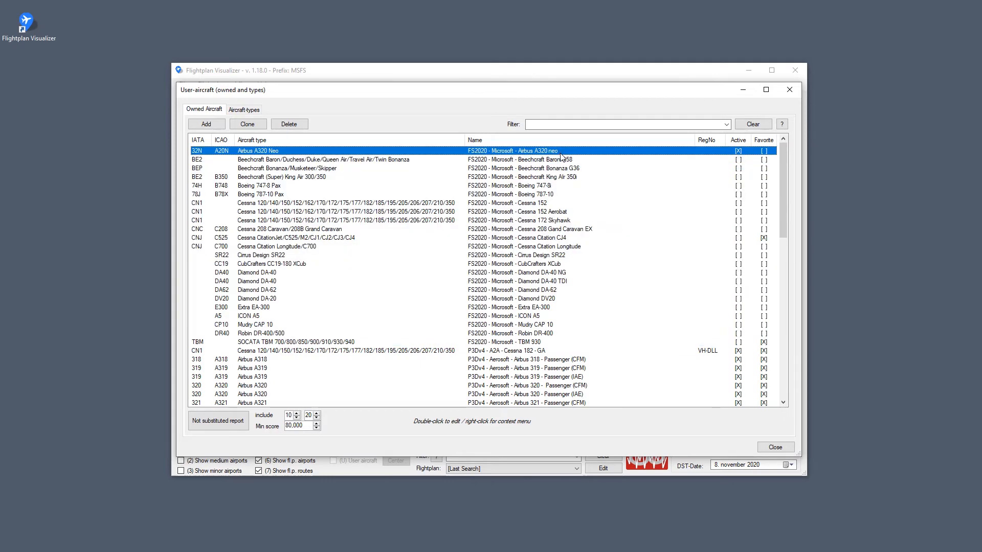
pyautogui.keyDown('shift'); pyautogui.click(529, 342); pyautogui.keyUp('shift')
pyautogui.rightClick(559, 220)
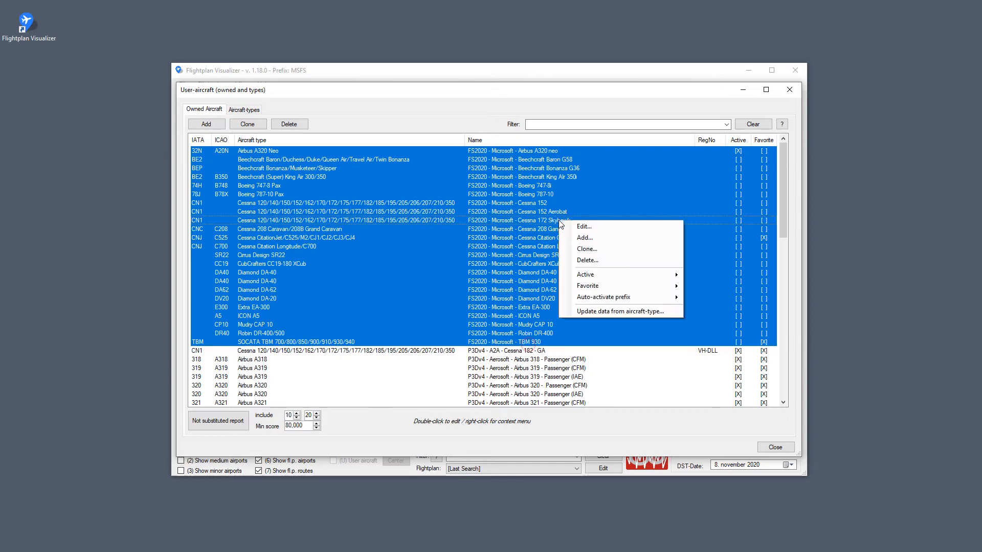
pyautogui.moveTo(613, 297)
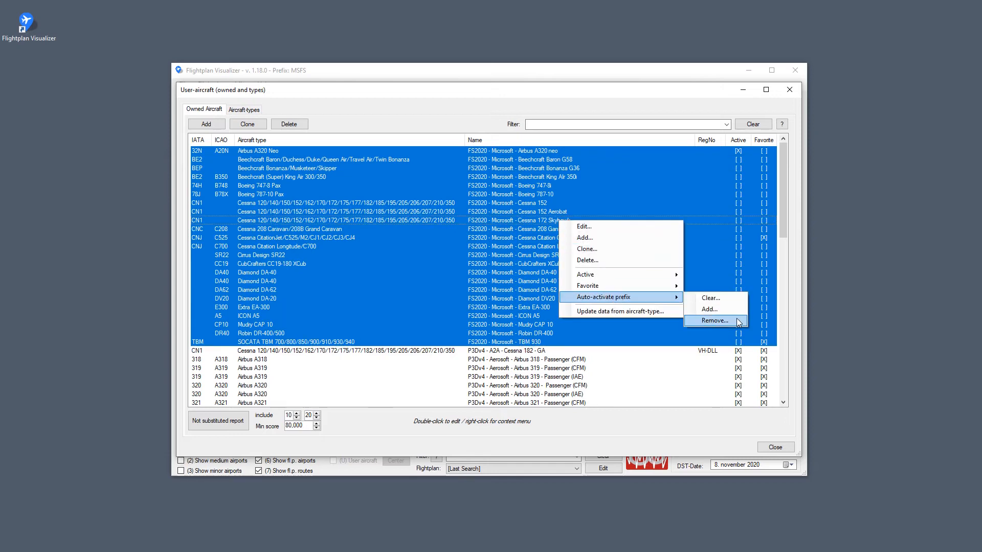
pyautogui.click(726, 310)
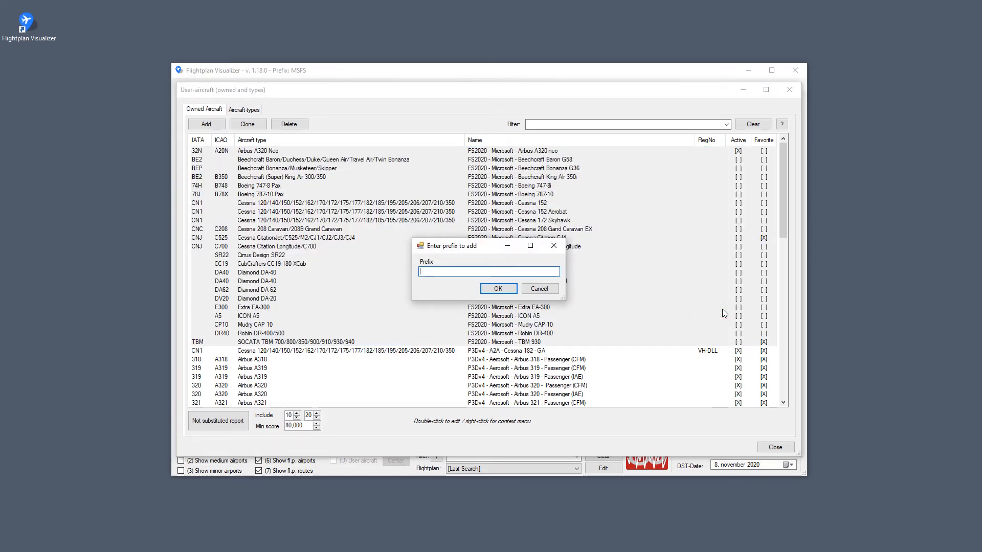
pyautogui.write('MSFS')
pyautogui.click(495, 289)
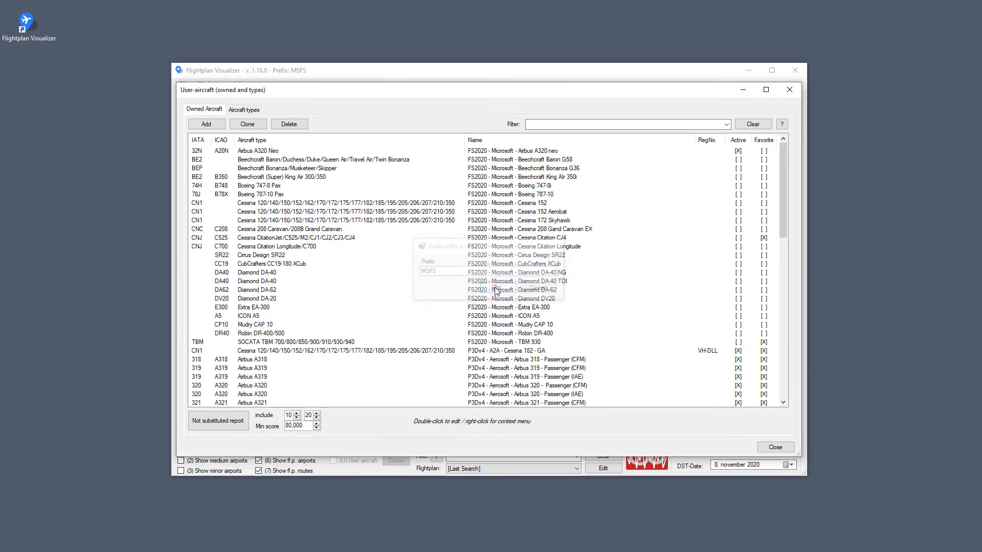
# Check the auto-activation prefixes of the FS2020 Airbus A320 neo and close its details without changes.
pyautogui.click(537, 151)
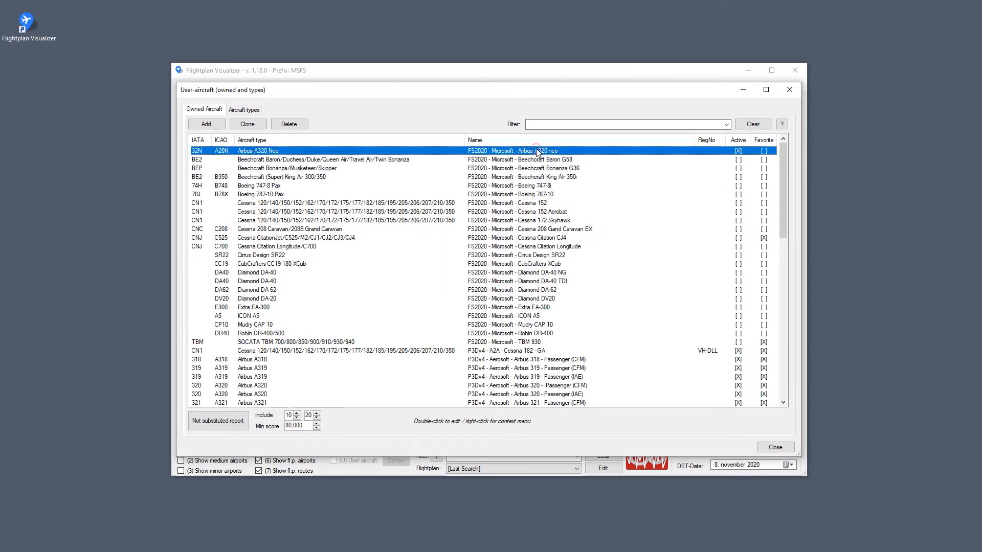
pyautogui.doubleClick(537, 151)
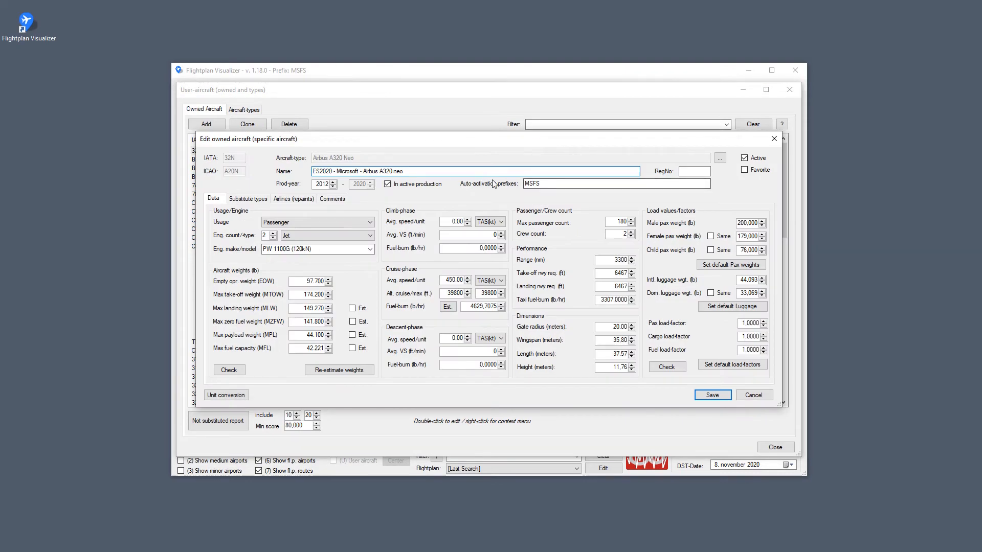
pyautogui.click(546, 184)
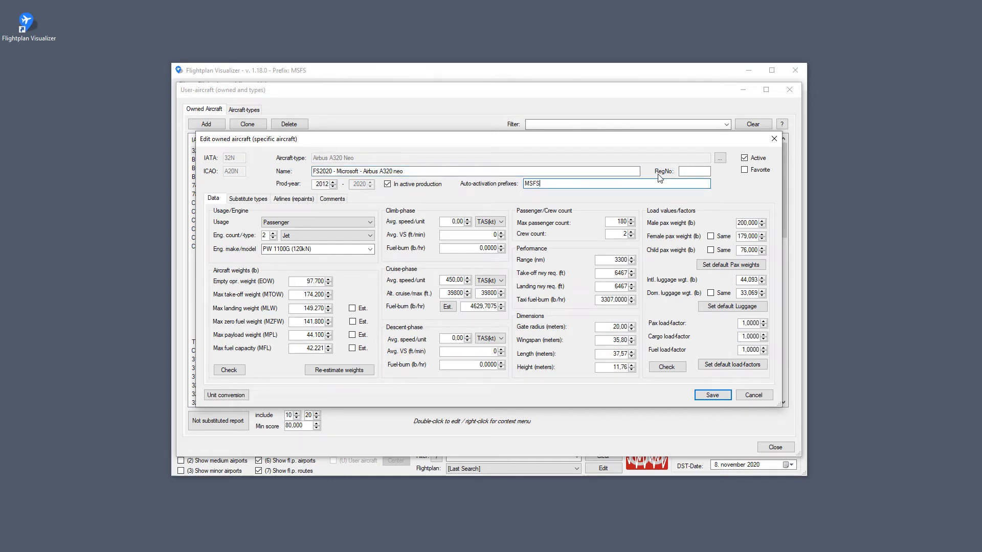
pyautogui.click(773, 138)
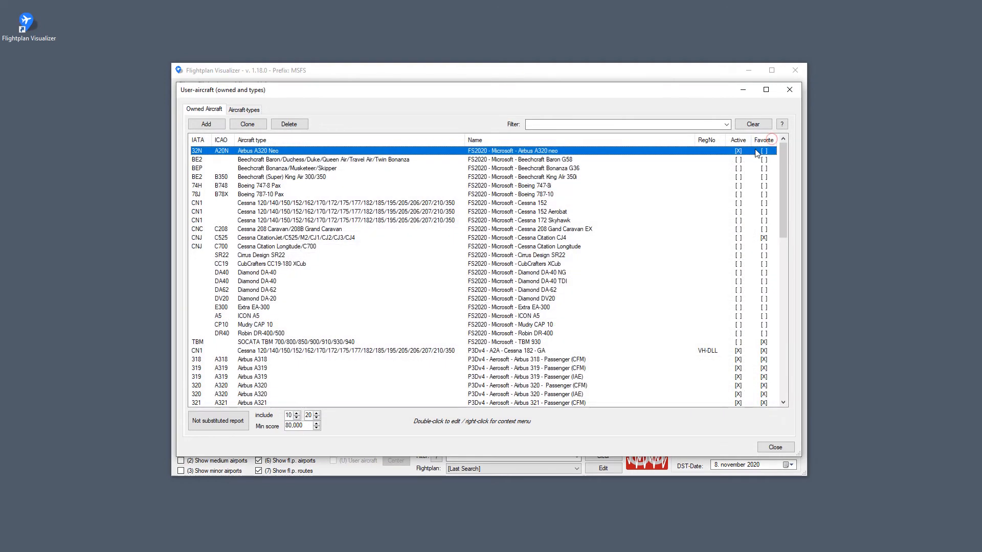
# Add the auto-activate prefix P3D to the P3Dv4 aircraft from the Aerosoft Airbus 318 through the QW Boeing 787-10.
pyautogui.click(524, 360)
pyautogui.scroll(-6, 569, 304)
pyautogui.scroll(-12, 569, 303)
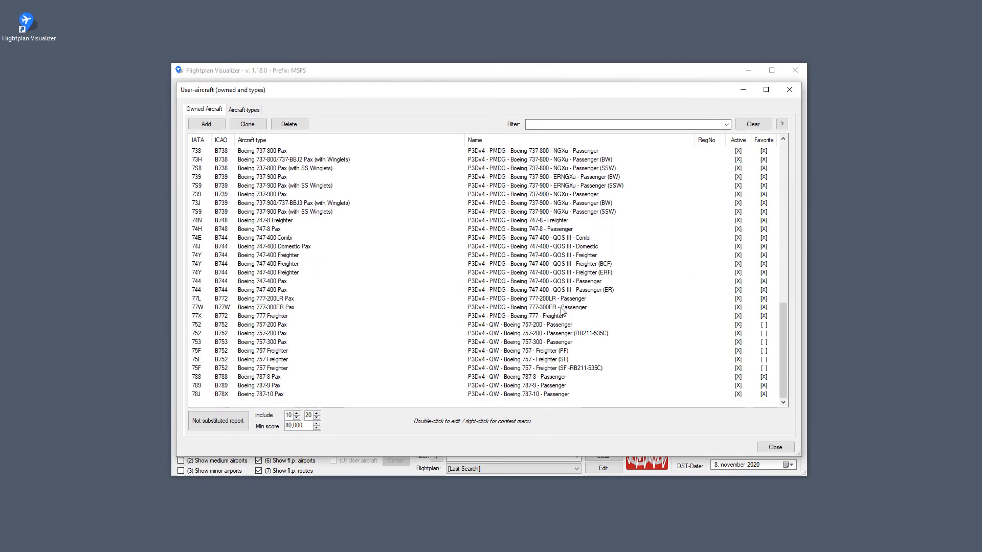
pyautogui.keyDown('shift'); pyautogui.click(531, 399); pyautogui.keyUp('shift')
pyautogui.rightClick(481, 204)
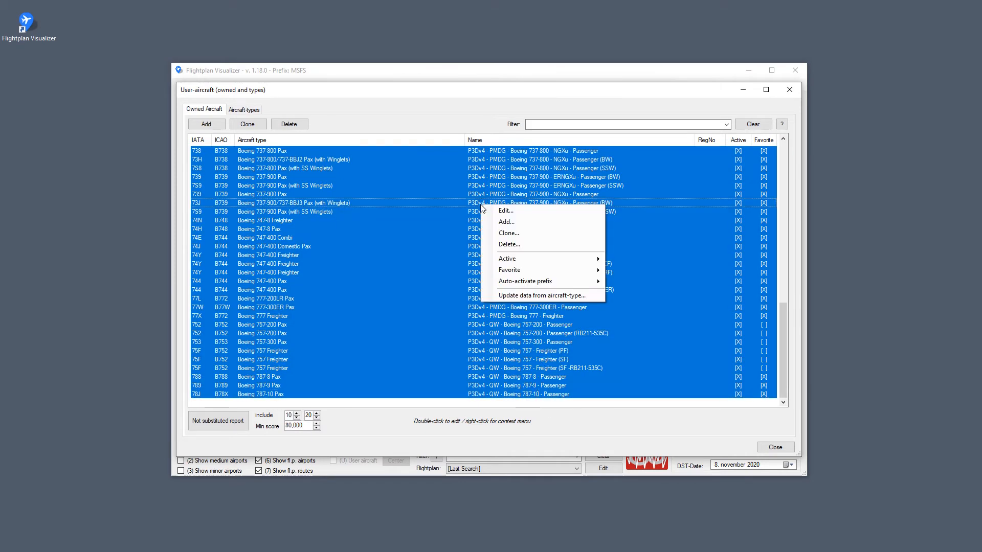
pyautogui.moveTo(593, 281)
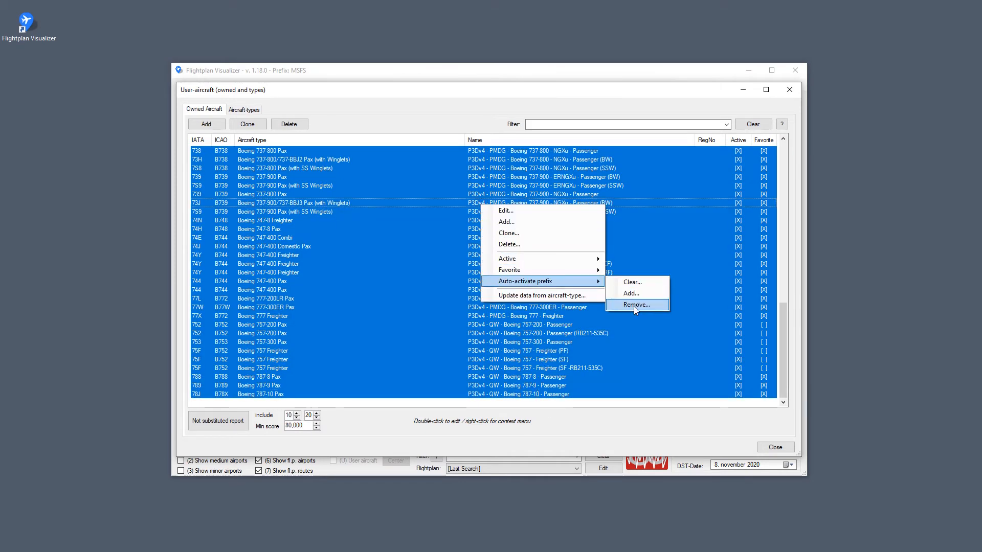
pyautogui.click(632, 294)
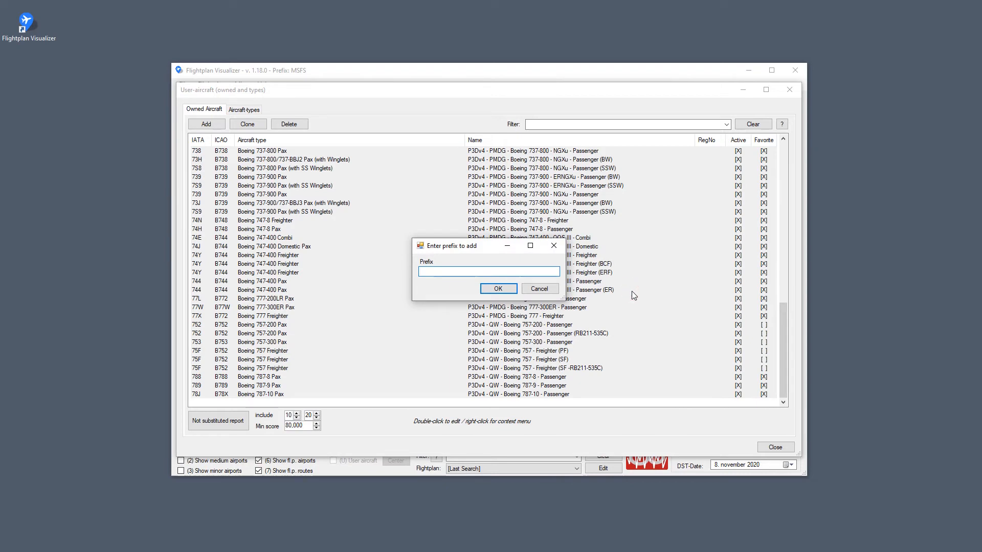
pyautogui.write('P3D')
pyautogui.click(498, 289)
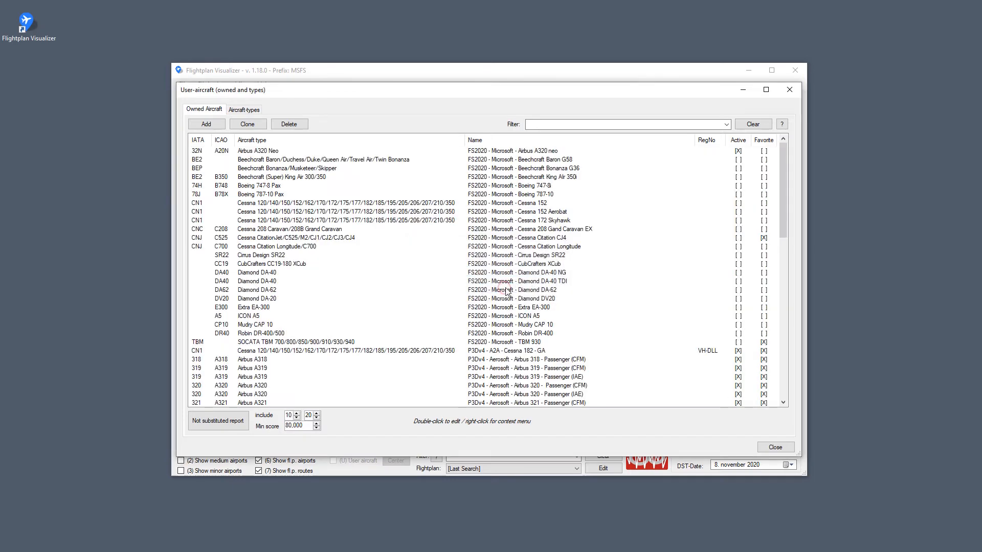
# Check the auto-activation prefixes of the P3Dv4 Aerosoft Airbus 320 Passenger (IAE) and close its details.
pyautogui.scroll(-6, 583, 291)
pyautogui.doubleClick(567, 237)
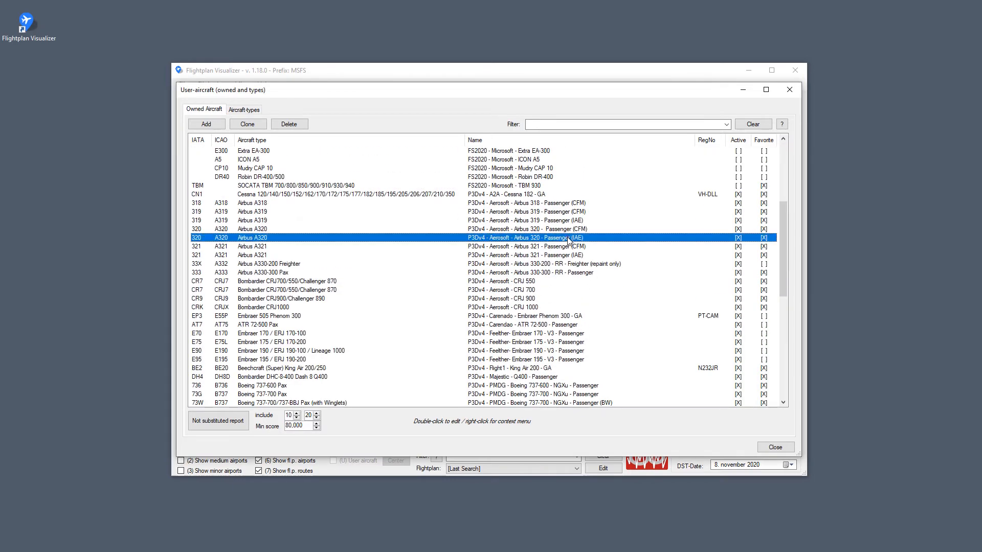
pyautogui.click(545, 185)
pyautogui.doubleClick(546, 184)
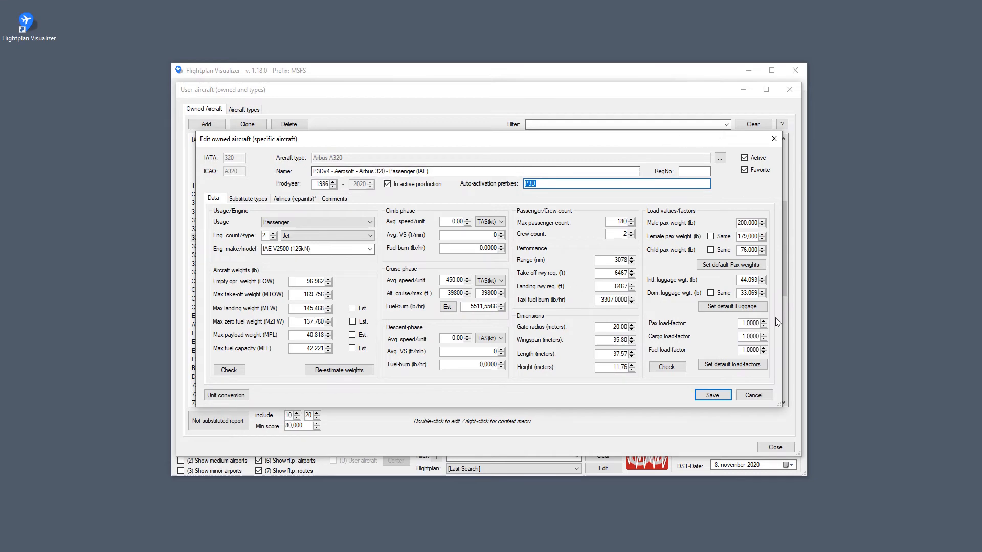
pyautogui.click(773, 139)
# Close Flightplan Visualizer and inspect the FilePrefix parameter in the FV MSFS shortcut's target.
pyautogui.click(790, 89)
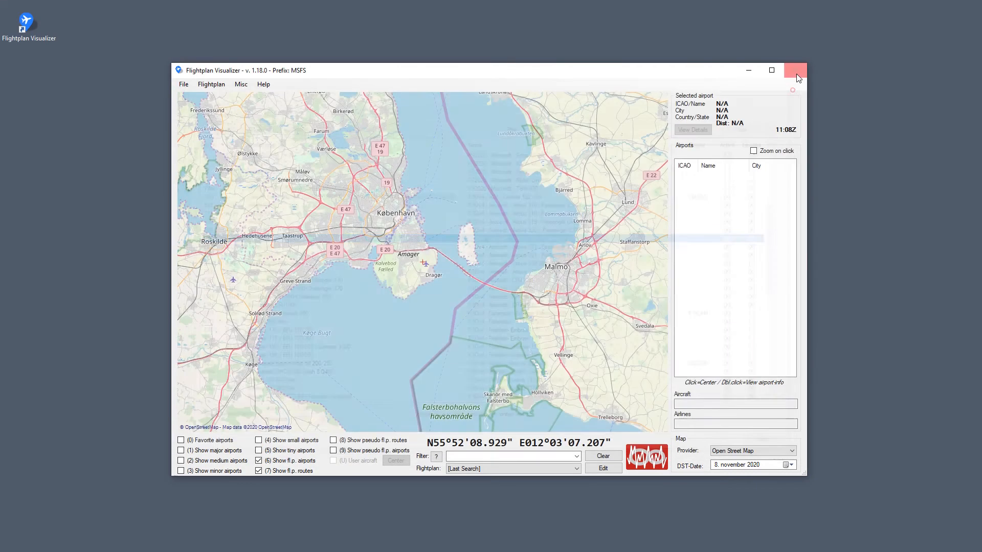
pyautogui.click(795, 70)
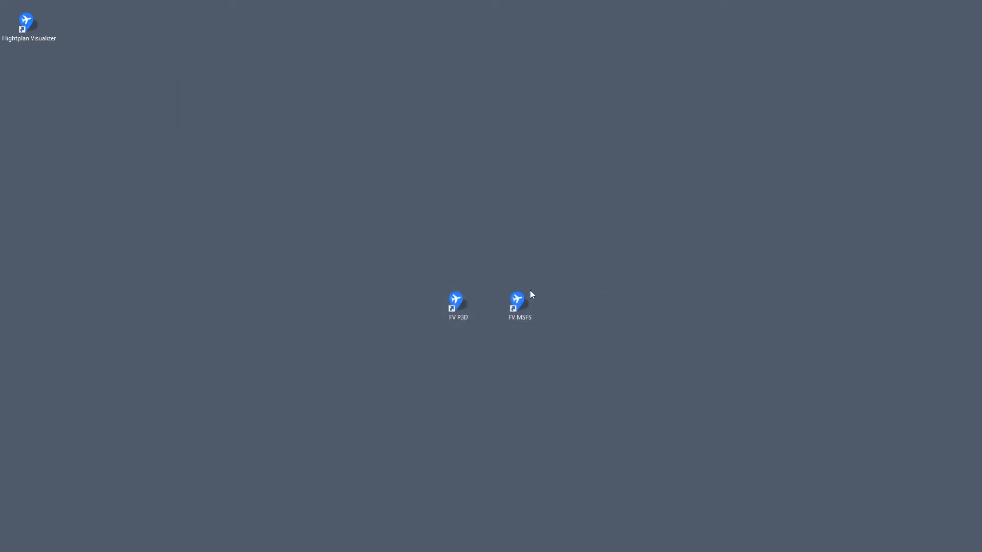
pyautogui.rightClick(519, 311)
pyautogui.click(550, 539)
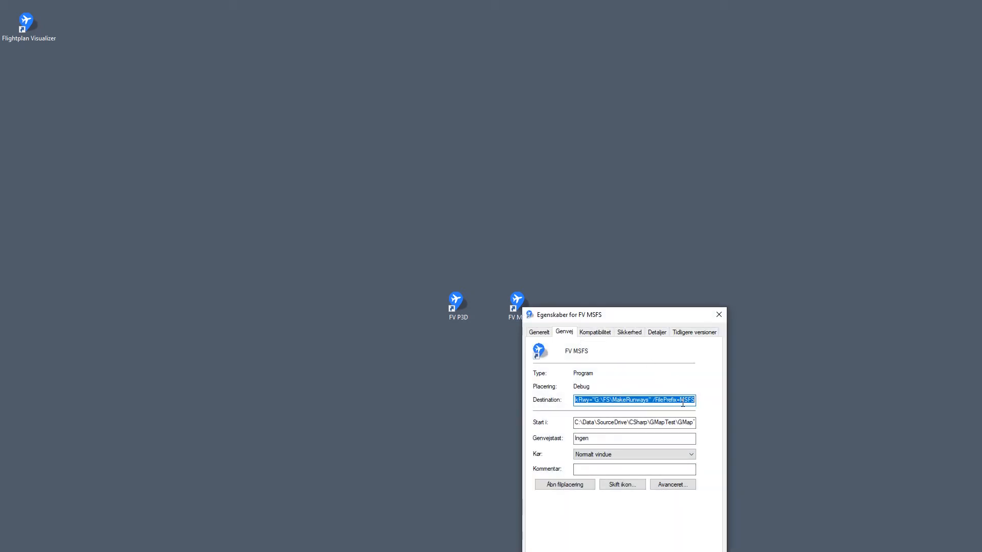
pyautogui.click(721, 317)
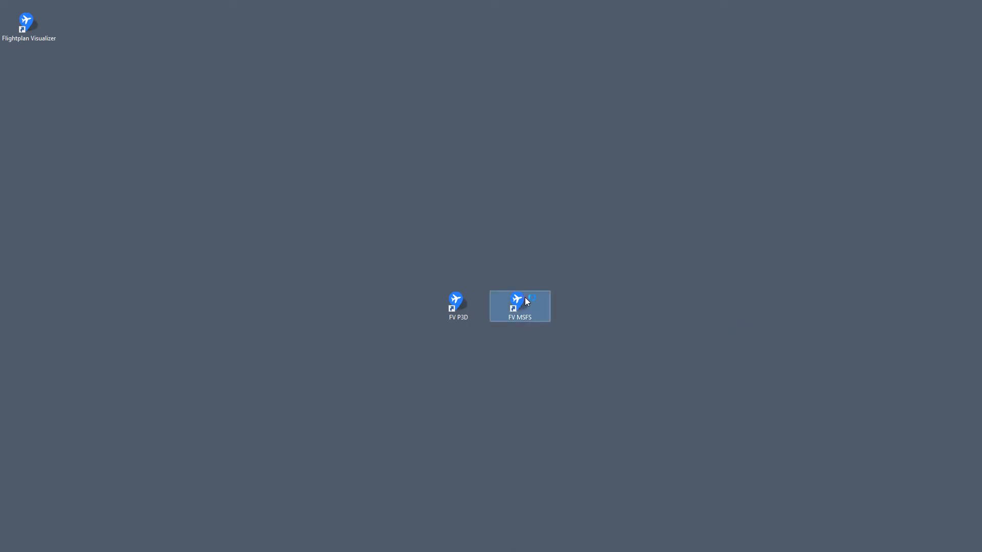
# Launch Flightplan Visualizer from the FV MSFS shortcut and review the Active status of both simulator groups in the owned aircraft list.
pyautogui.doubleClick(526, 298)
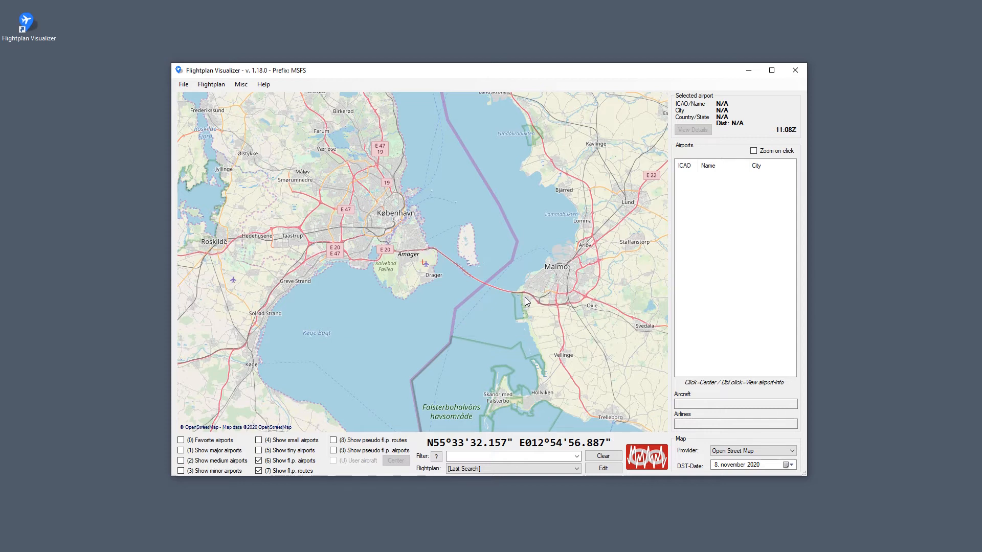
pyautogui.click(241, 84)
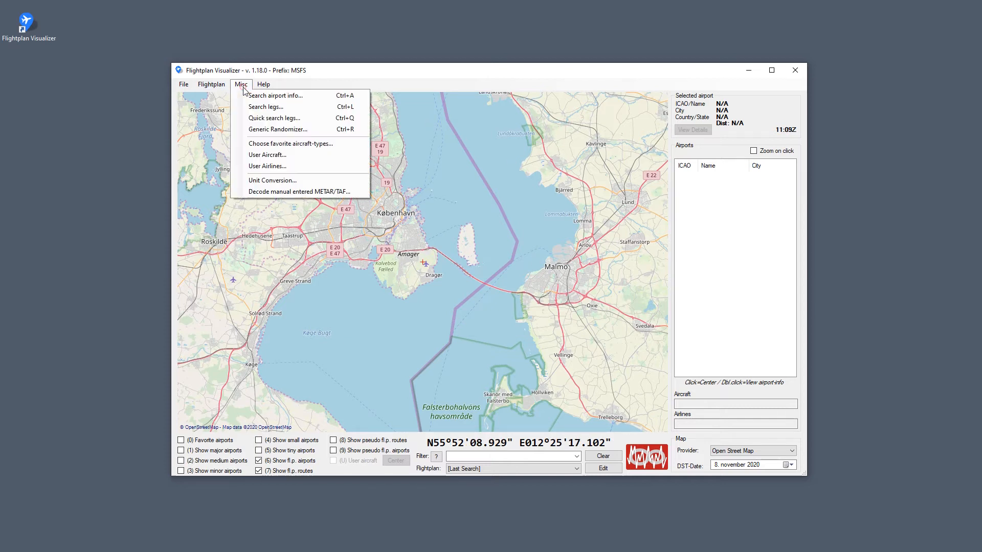
pyautogui.click(286, 155)
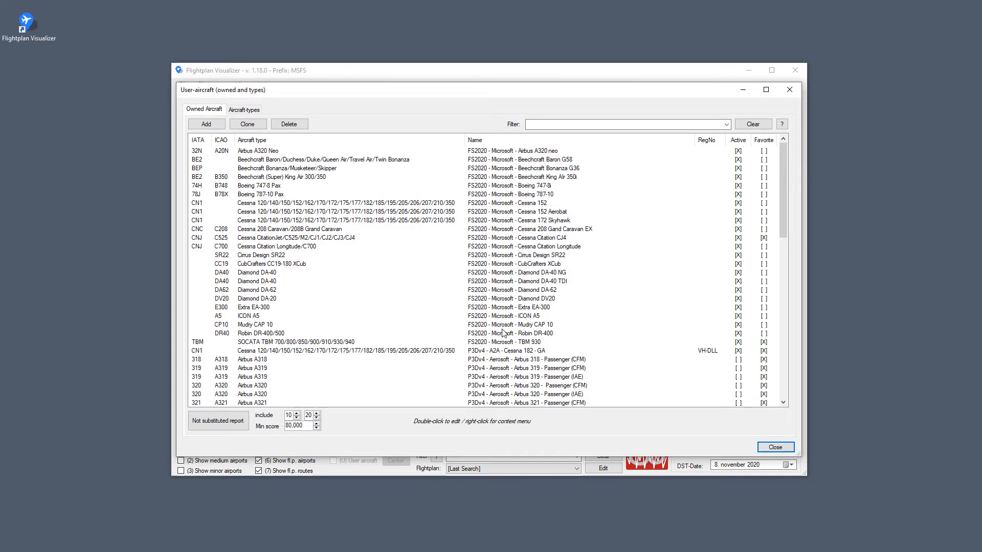
pyautogui.scroll(-6, 502, 332)
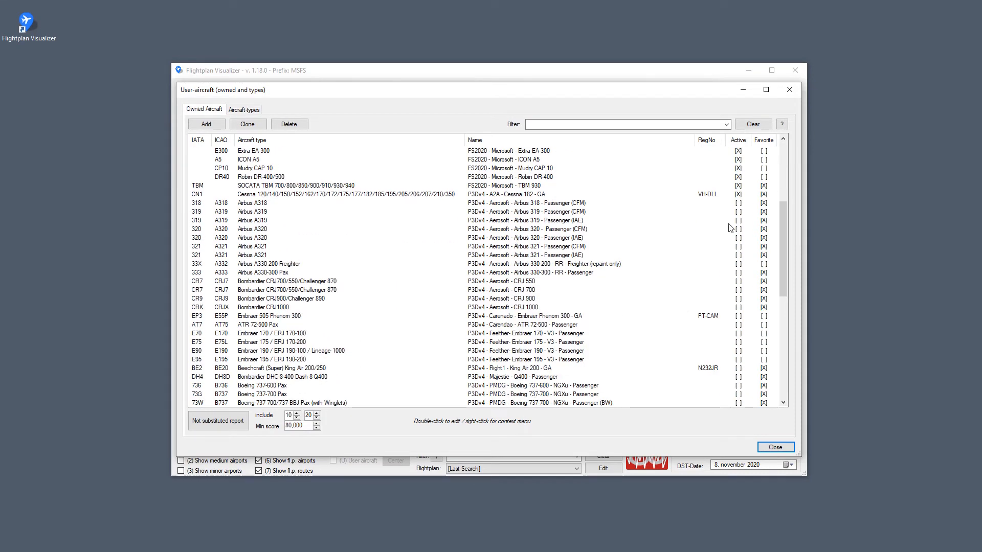
pyautogui.click(789, 90)
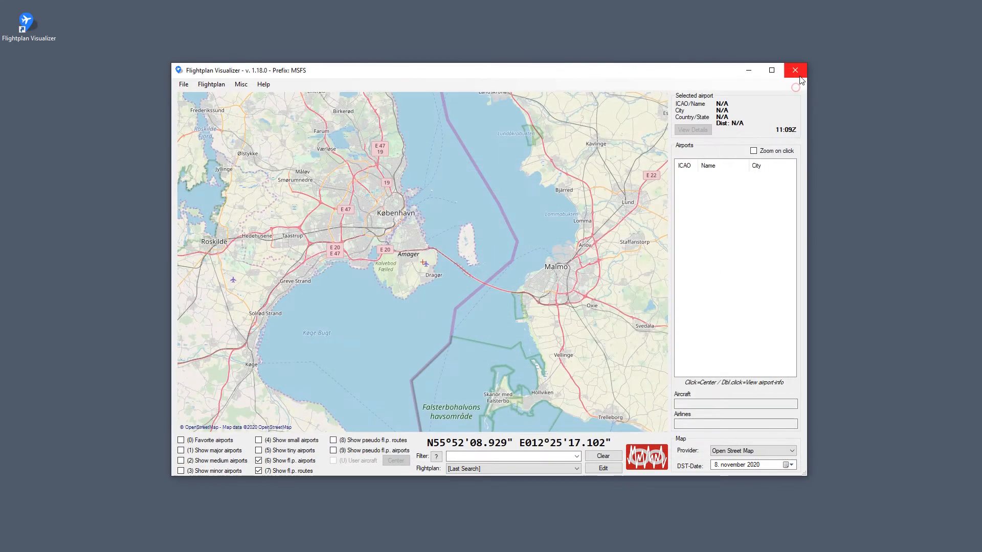
pyautogui.click(795, 70)
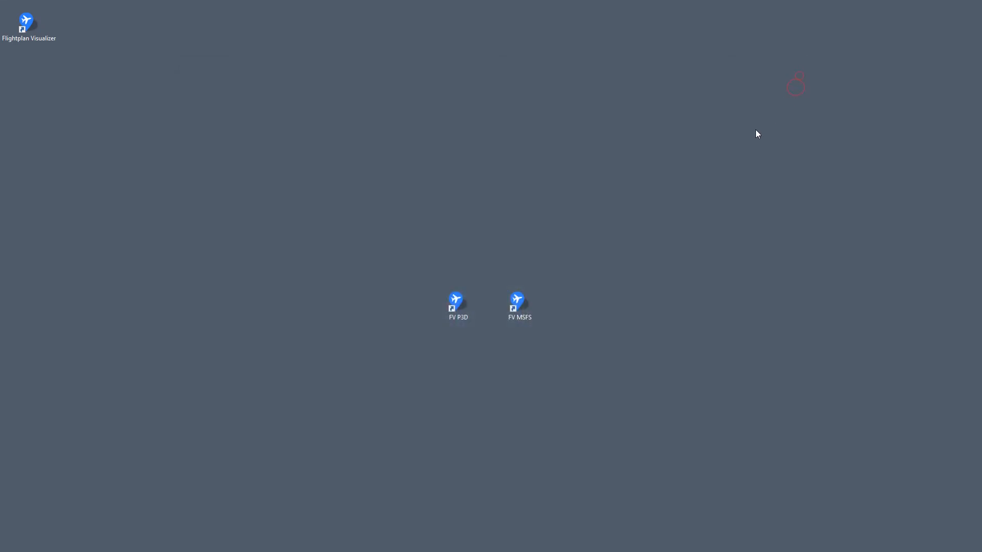
# Launch Flightplan Visualizer from the FV P3D shortcut and review the Active status of the FS2020 and P3Dv4 owned aircraft.
pyautogui.doubleClick(462, 298)
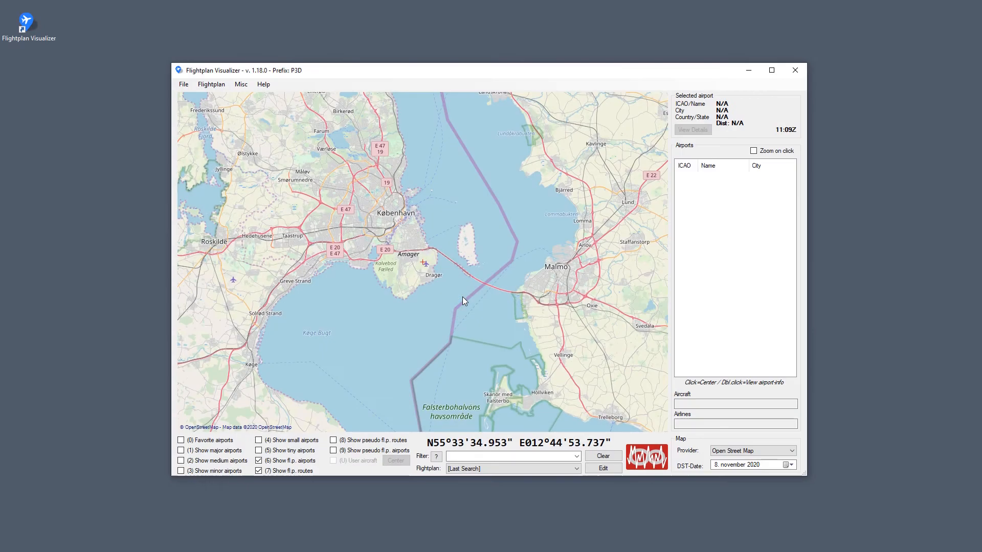
pyautogui.click(240, 84)
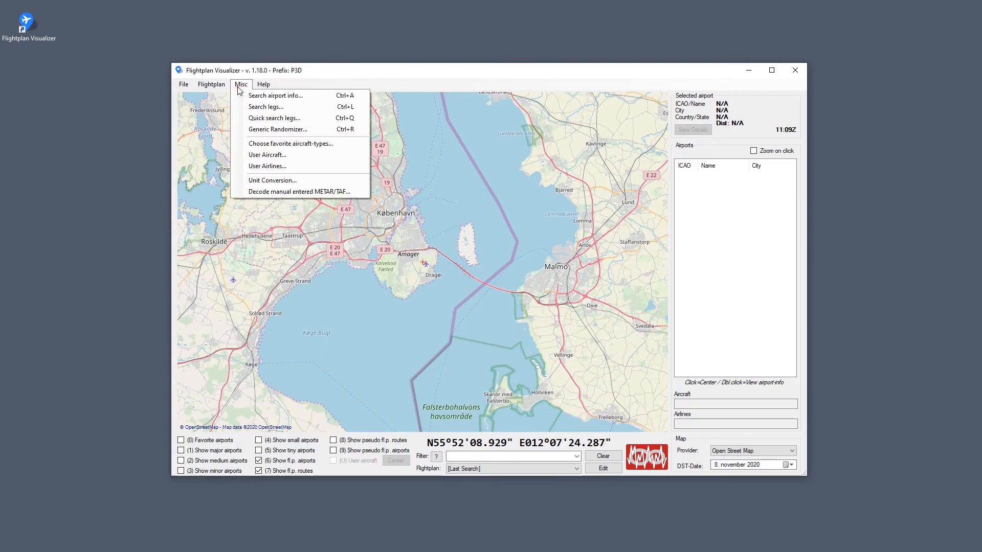
pyautogui.click(292, 154)
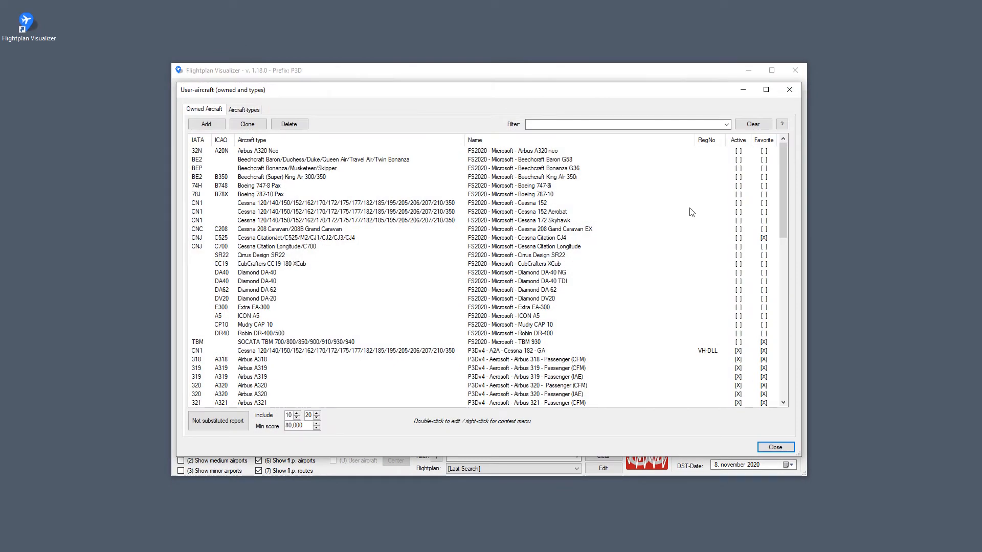
pyautogui.click(601, 362)
pyautogui.scroll(-10, 599, 361)
pyautogui.scroll(-6, 599, 361)
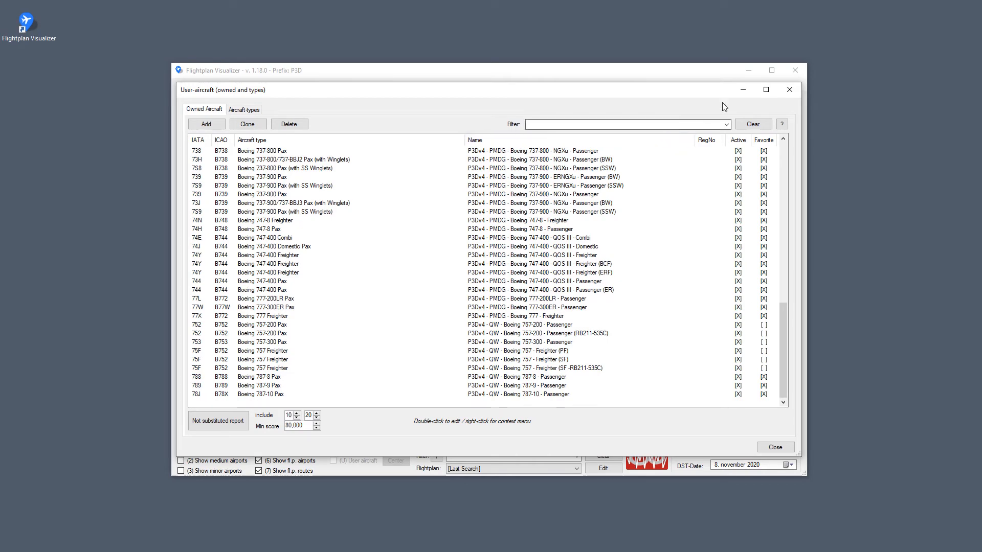
pyautogui.click(790, 90)
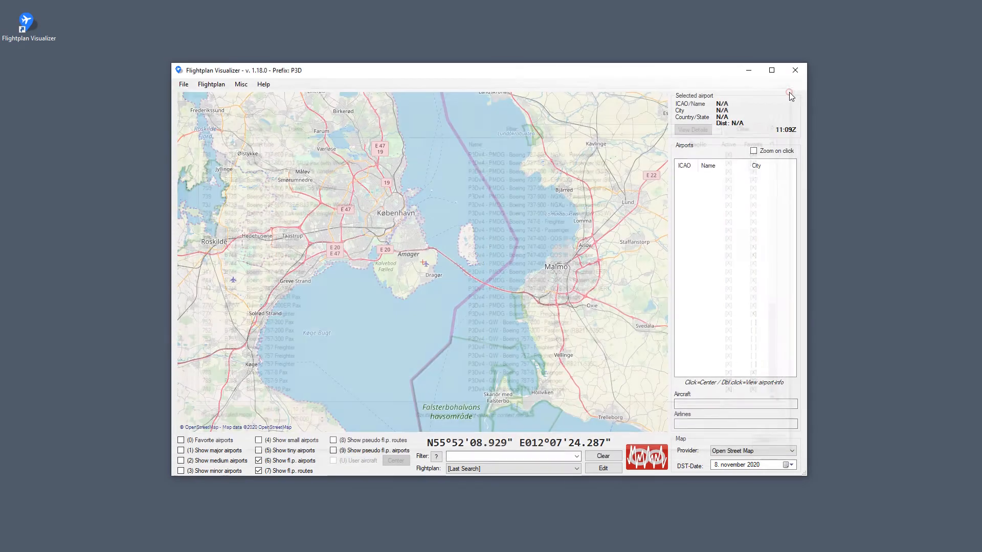
pyautogui.click(795, 70)
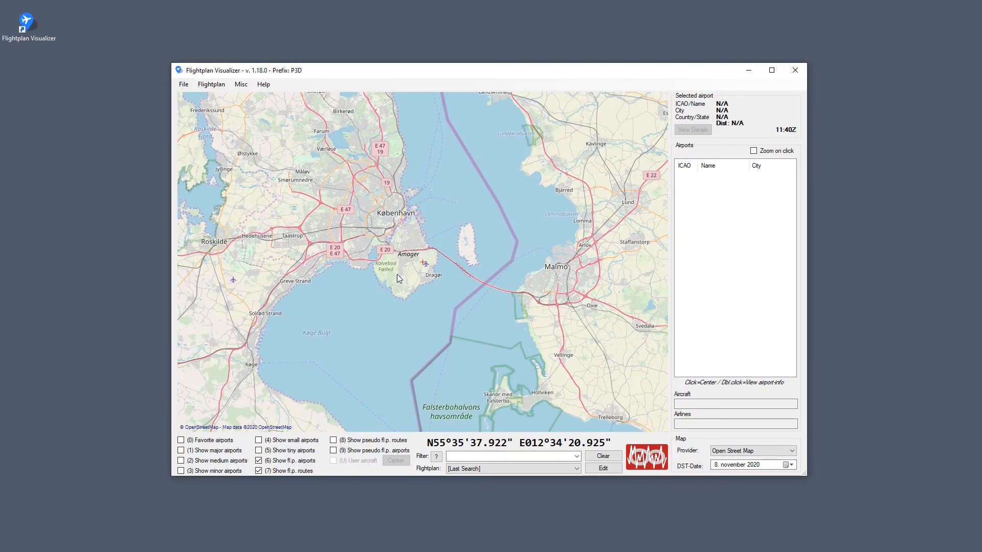
# Open the UserData folder, locate the MSFS_UserAirportRedirect.xml and P3D_UserAirportRedirect.xml files, and close the folder.
pyautogui.click(183, 84)
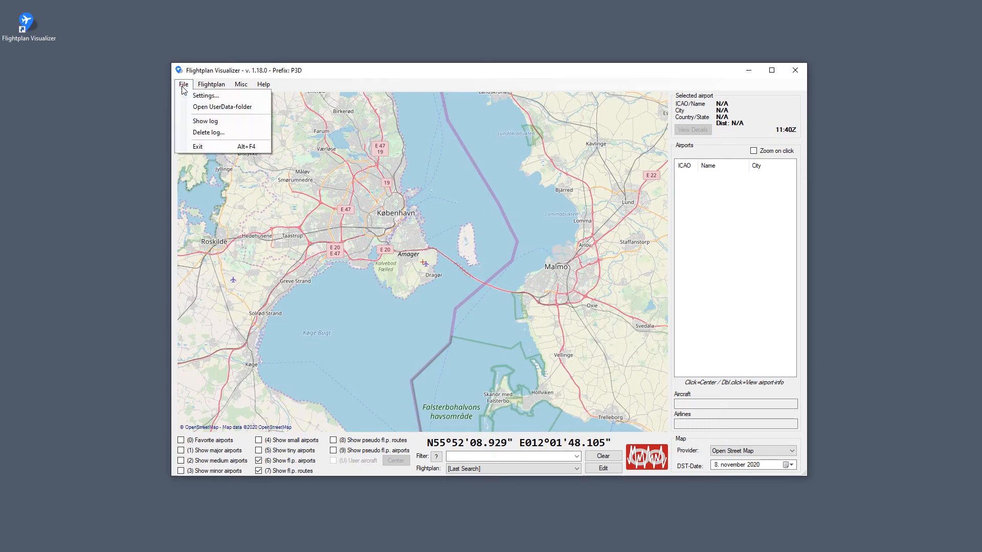
pyautogui.click(204, 107)
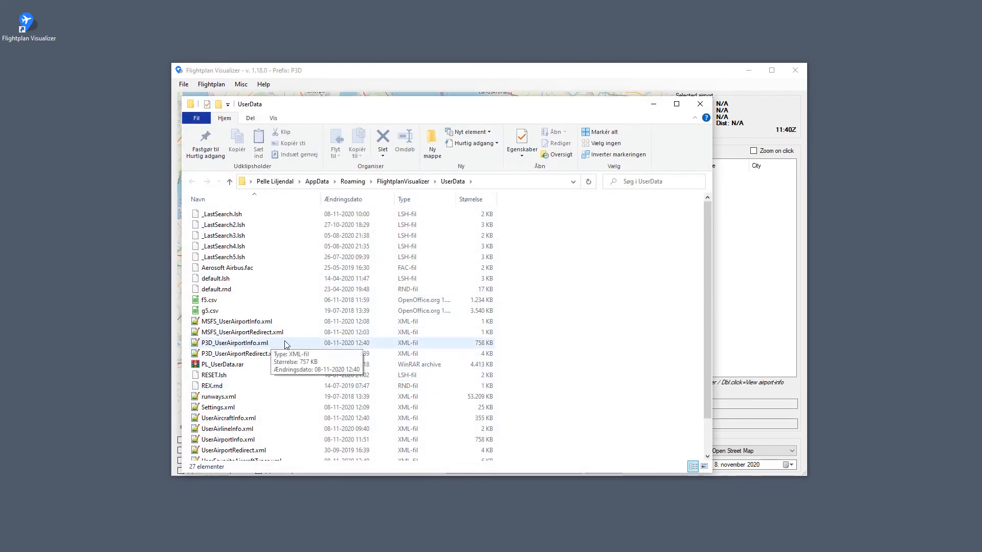
pyautogui.click(211, 332)
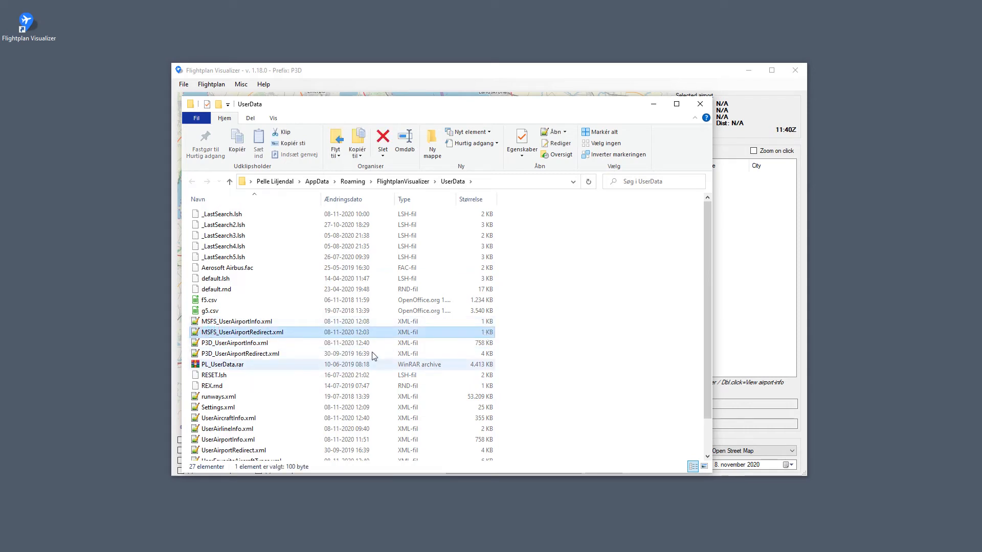
pyautogui.click(249, 355)
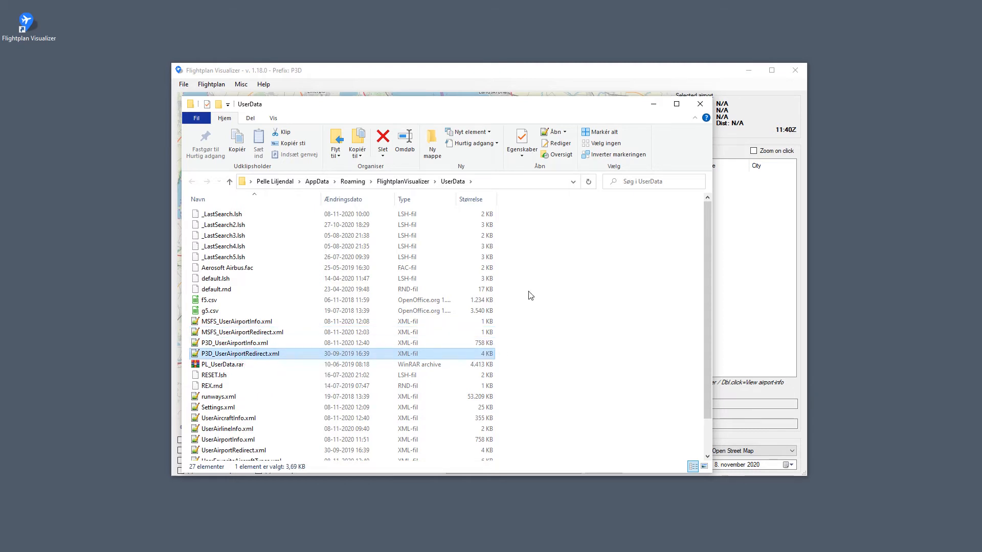
pyautogui.click(699, 103)
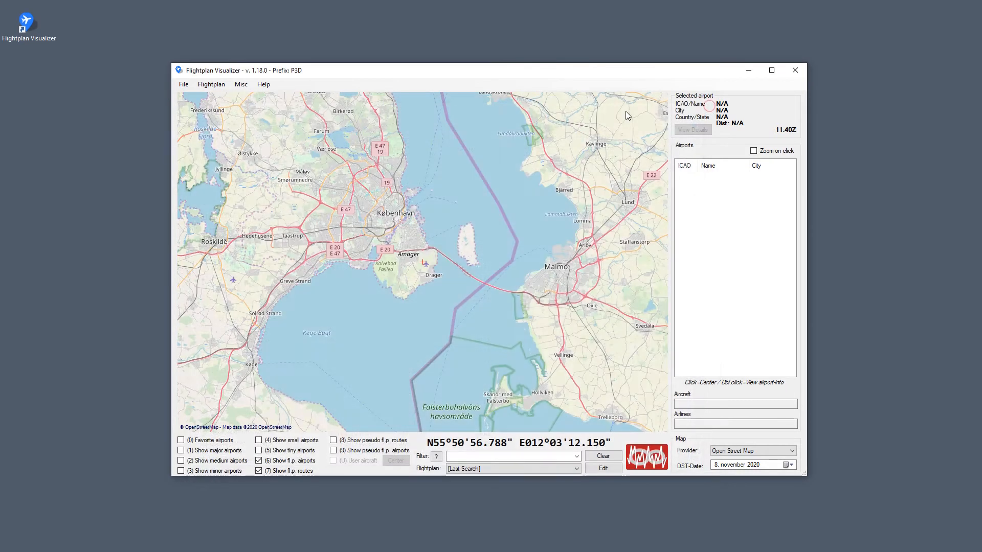
# Open the automatic airport-redirect list, enlarge it to examine the LYPR redirect entry, and close it.
pyautogui.click(225, 85)
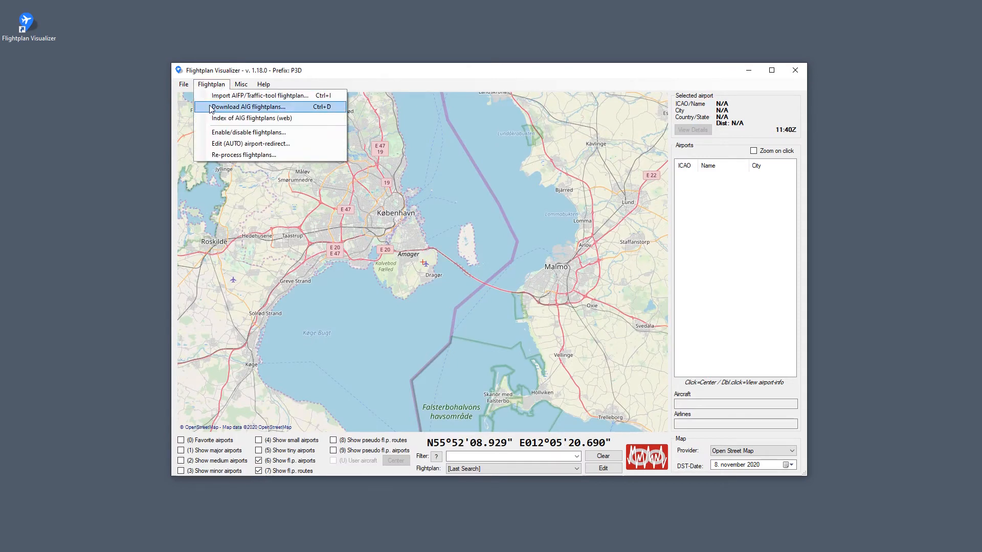
pyautogui.click(256, 145)
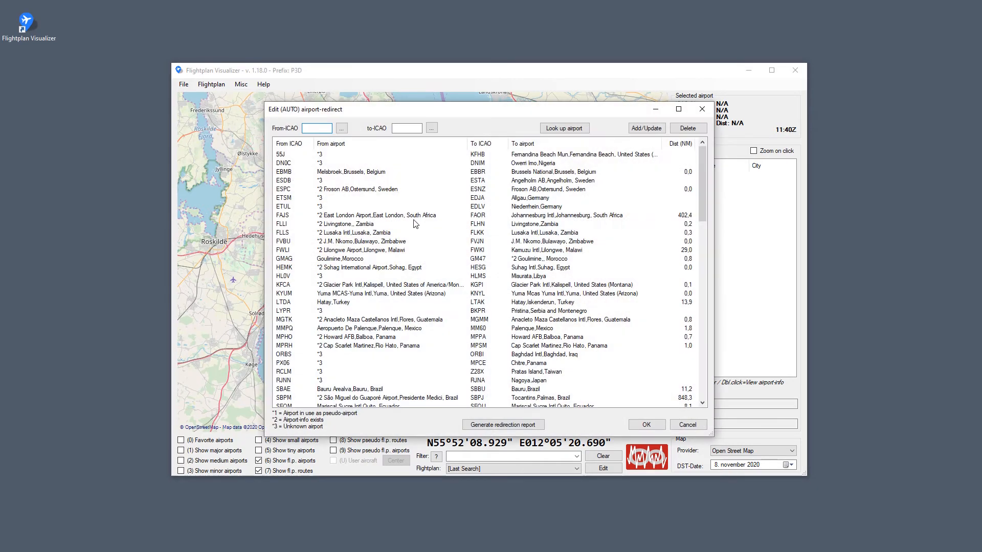
pyautogui.moveTo(441, 437); pyautogui.dragTo(430, 541)
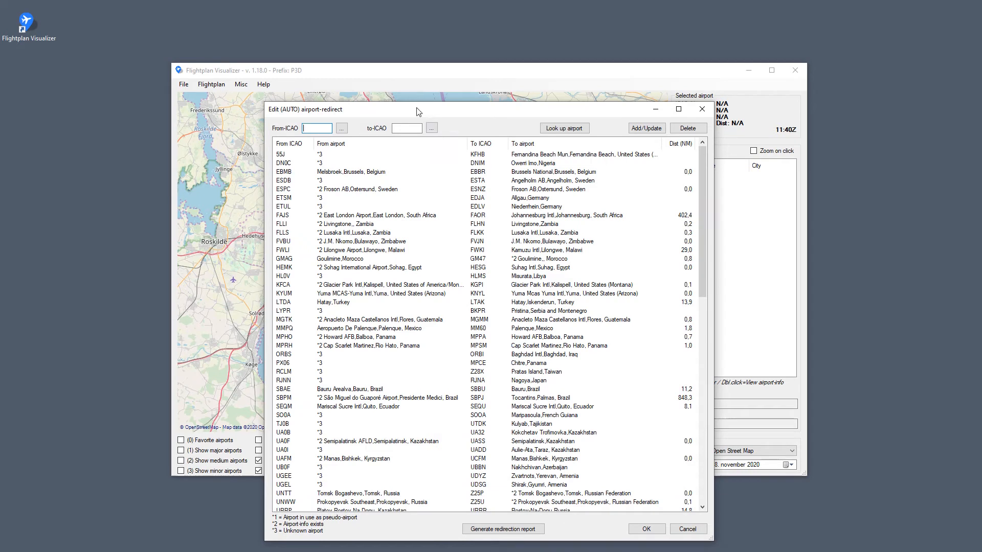
pyautogui.moveTo(414, 104); pyautogui.dragTo(414, 19)
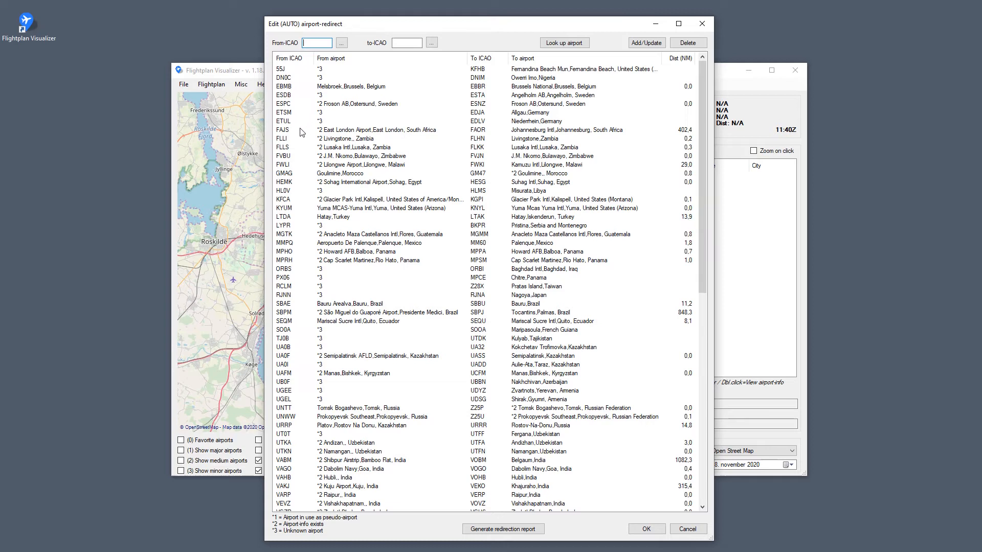
pyautogui.click(282, 227)
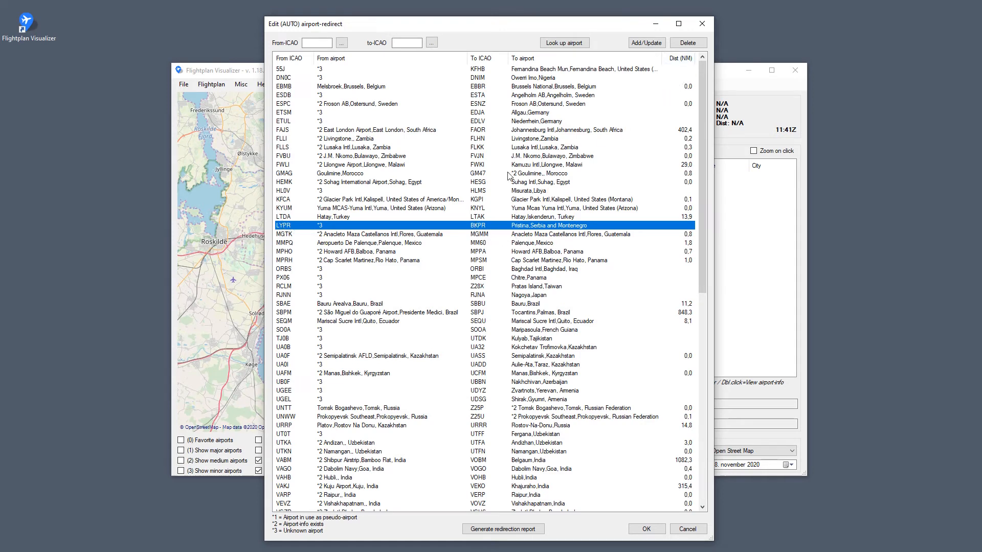
pyautogui.click(702, 24)
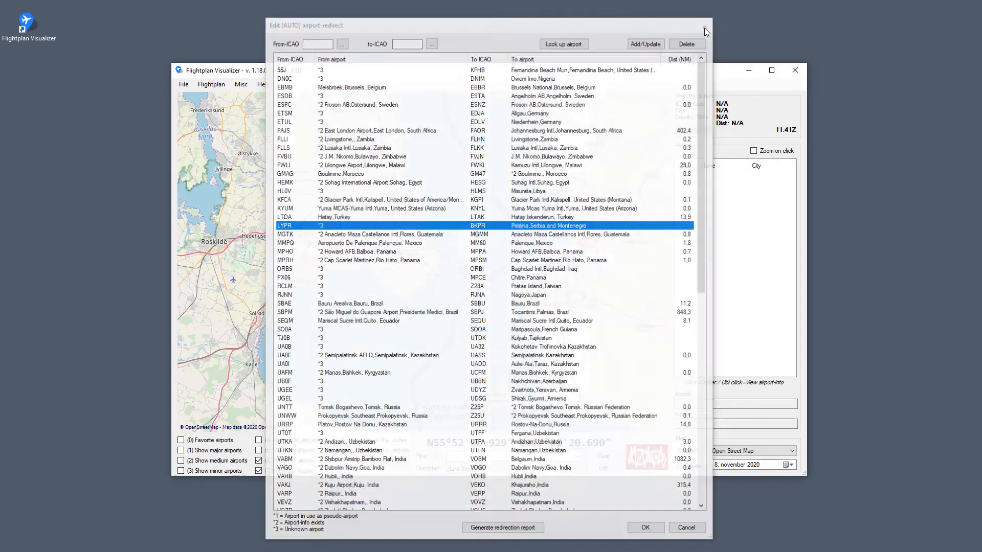
# Enable the flightplans in the BizJet and Commercial sub-folders and re-import the active flightplans.
pyautogui.click(219, 85)
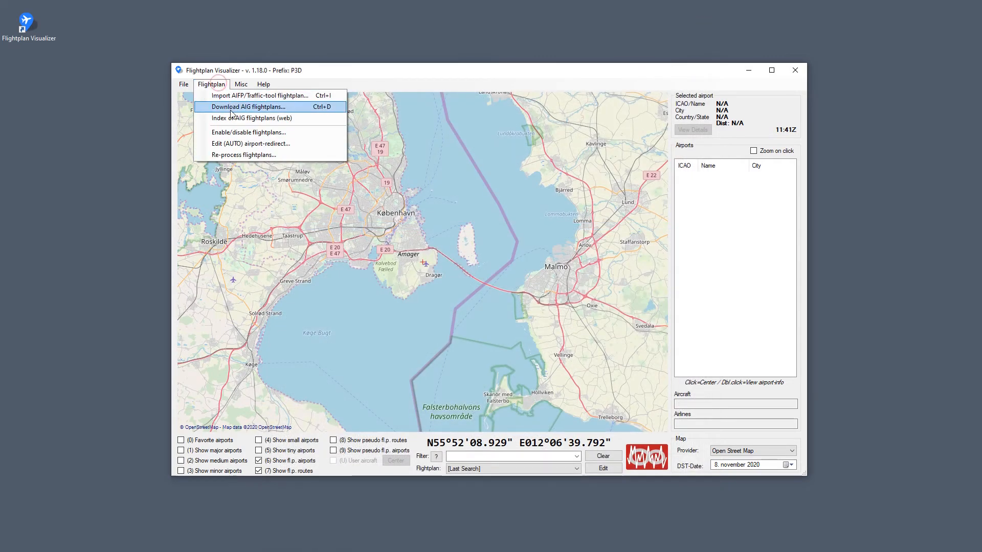
pyautogui.click(245, 132)
pyautogui.click(536, 172)
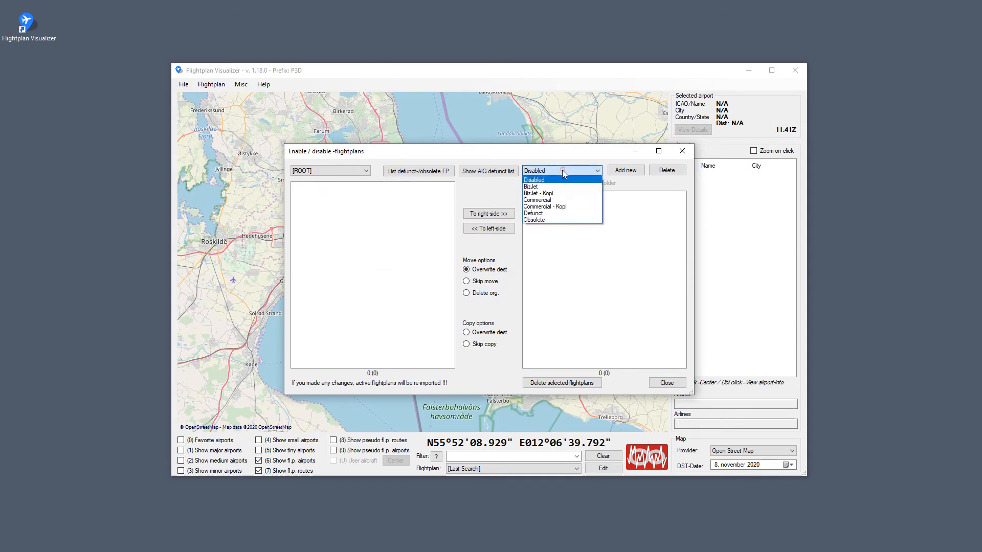
pyautogui.click(552, 185)
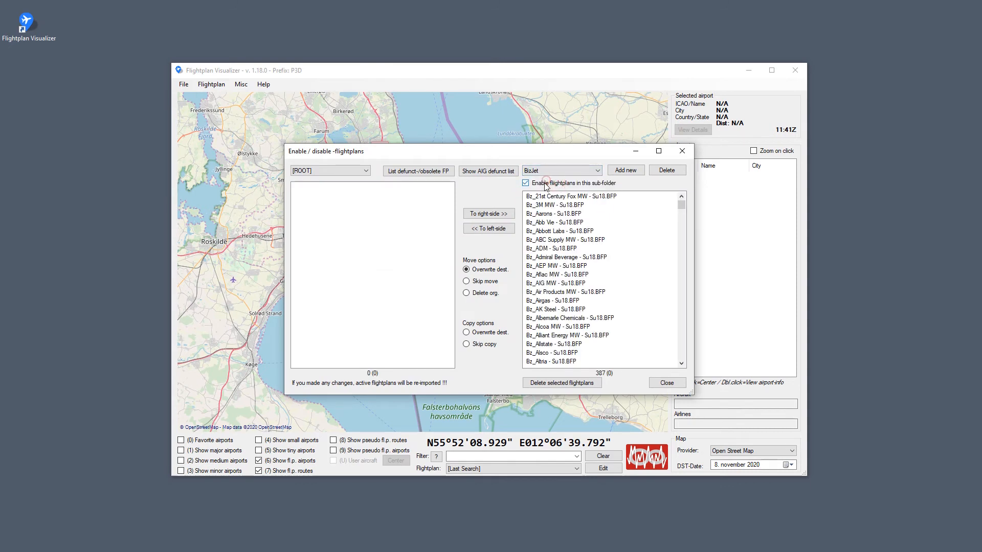
pyautogui.click(543, 171)
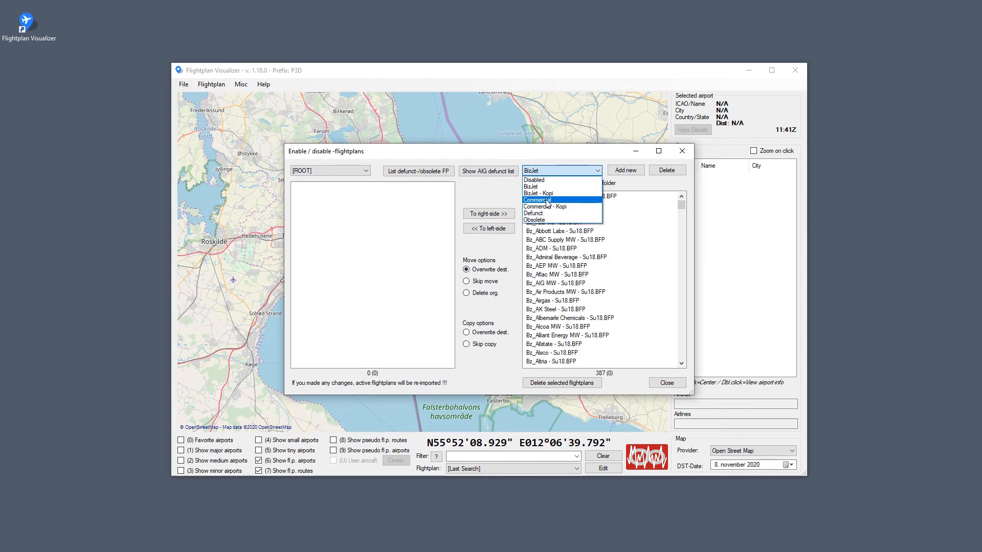
pyautogui.click(540, 200)
pyautogui.click(541, 183)
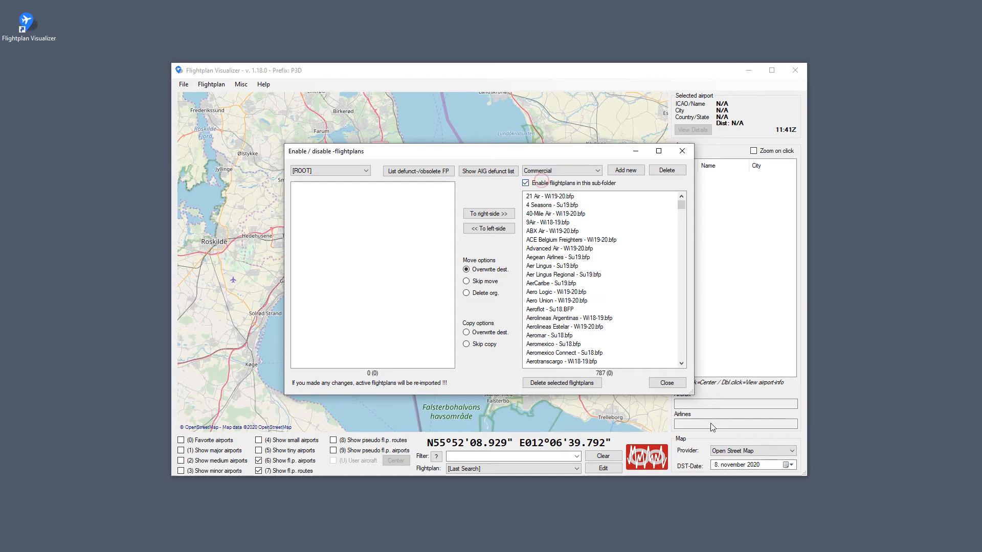
pyautogui.click(666, 383)
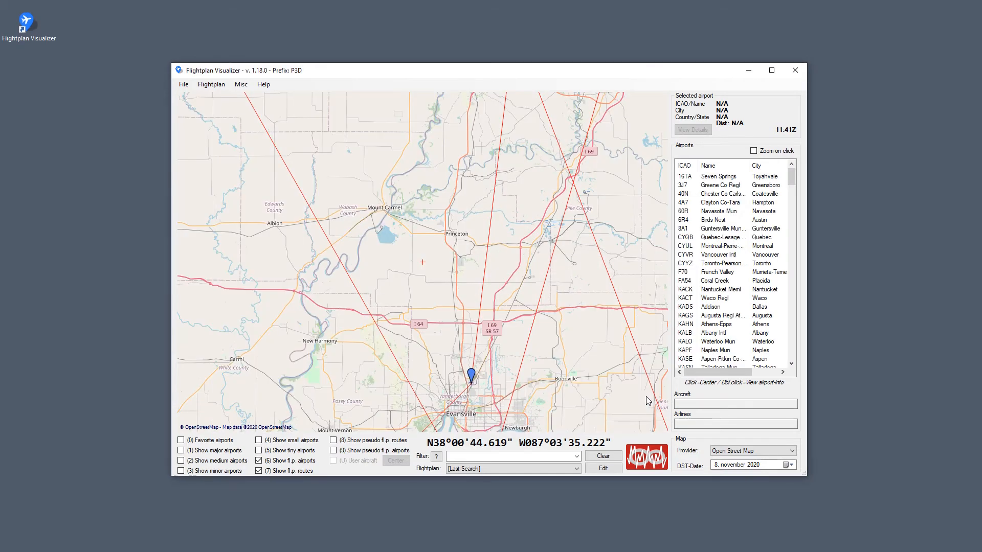
# Search the airports for LYPR and close the airport search.
pyautogui.hotkey('ctrl', 'f')
pyautogui.write('L')
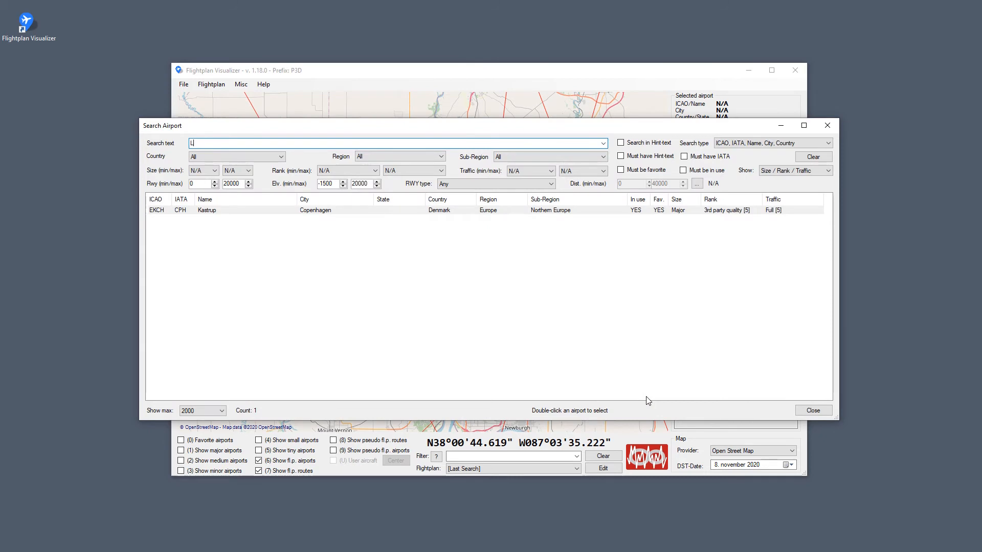
pyautogui.write('YPR')
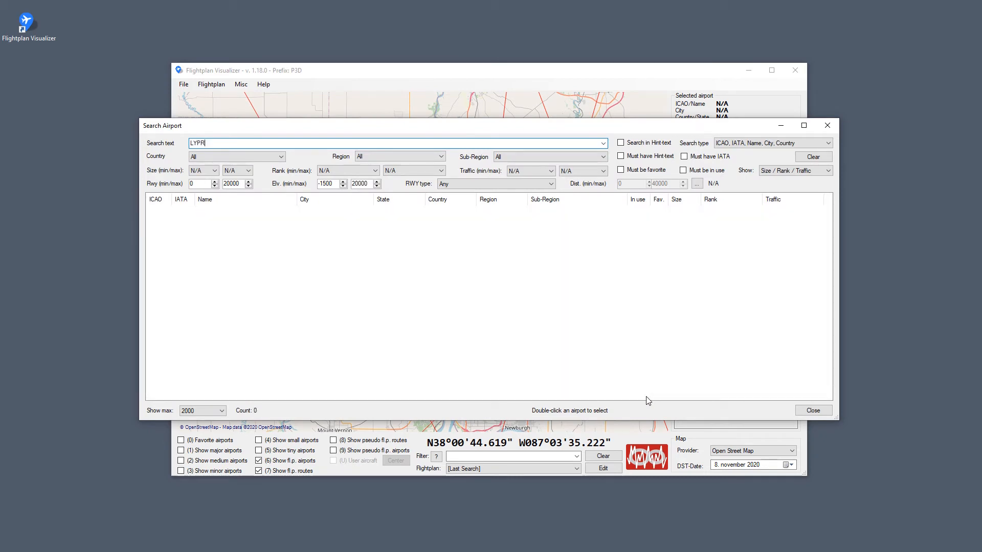
pyautogui.hotkey('ctrl', 'a')
pyautogui.press('Escape')
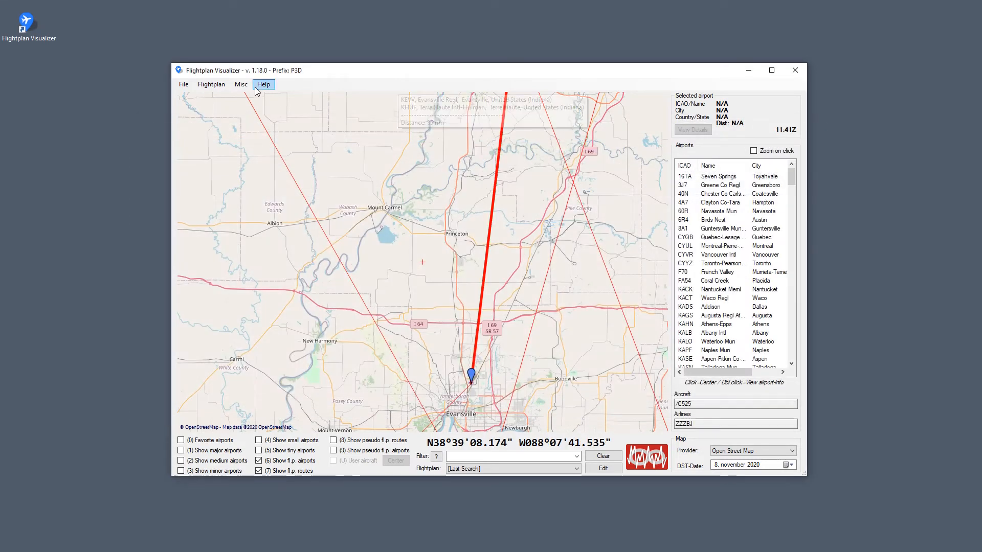
# Check the target of the LYPR entry in the airport-redirect list and search the airports for BKPR.
pyautogui.click(214, 85)
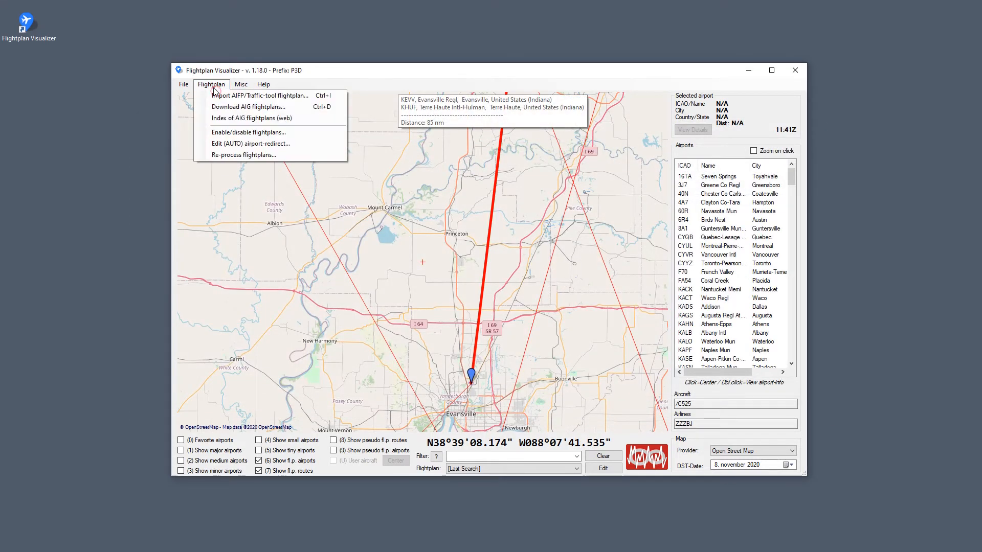
pyautogui.click(252, 145)
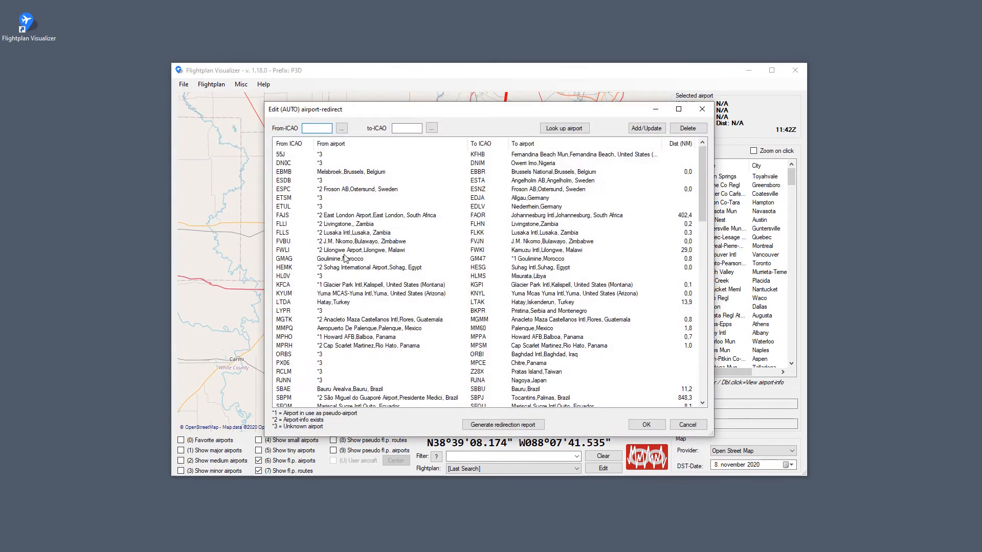
pyautogui.click(298, 311)
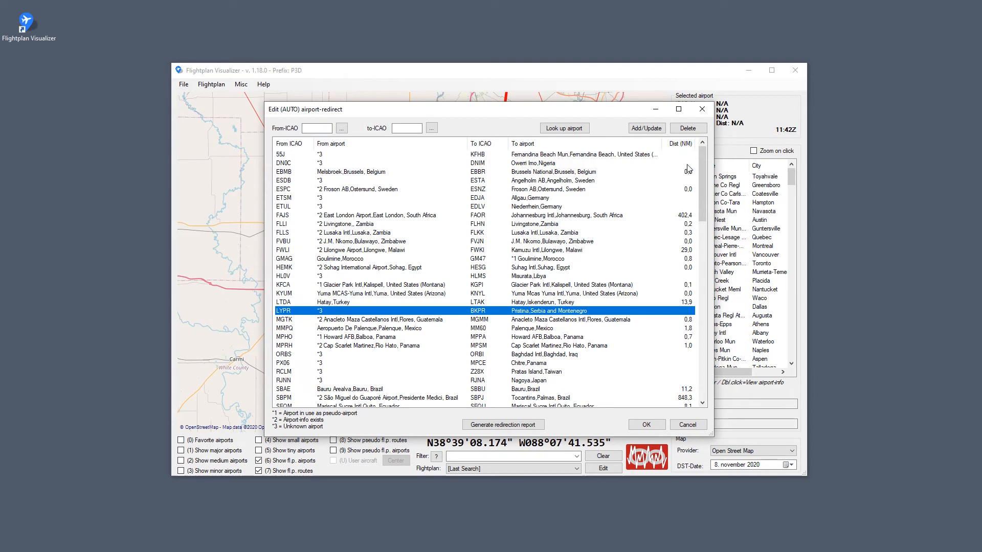
pyautogui.click(702, 110)
pyautogui.hotkey('ctrl', 'f')
pyautogui.write('BKPR')
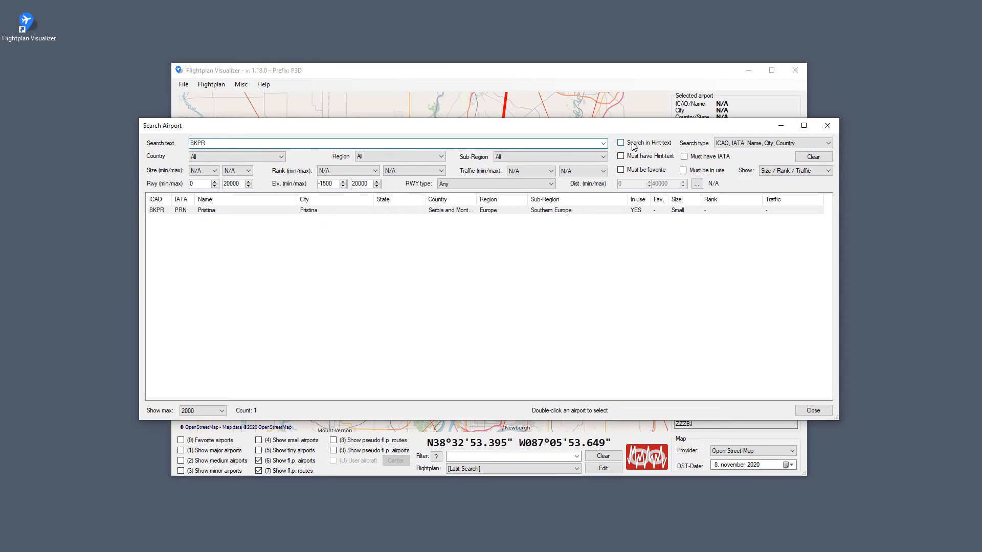
# Open the airport info for Pristina (BKPR) and examine its traffic chart for all flights to/from this airport and its legs.
pyautogui.press('Return')
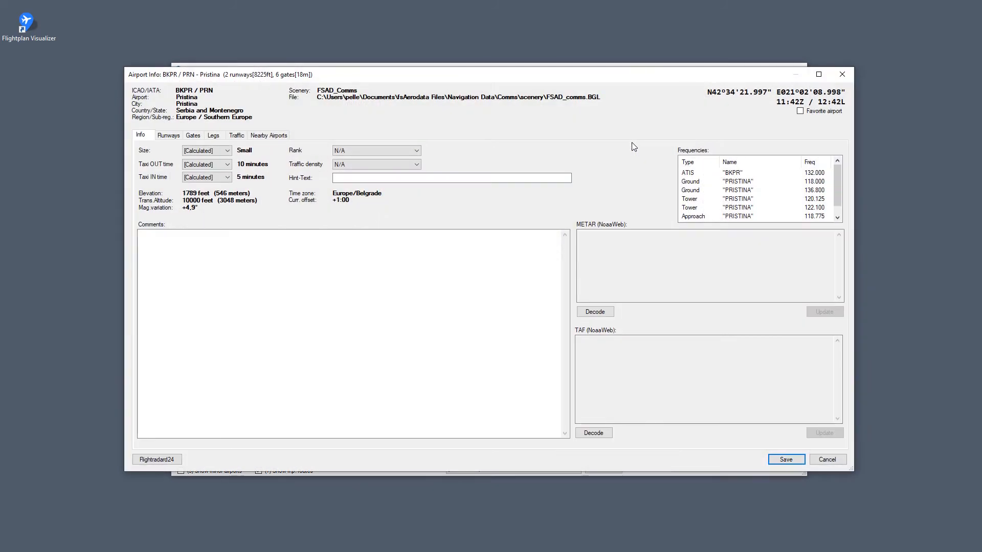
pyautogui.click(242, 139)
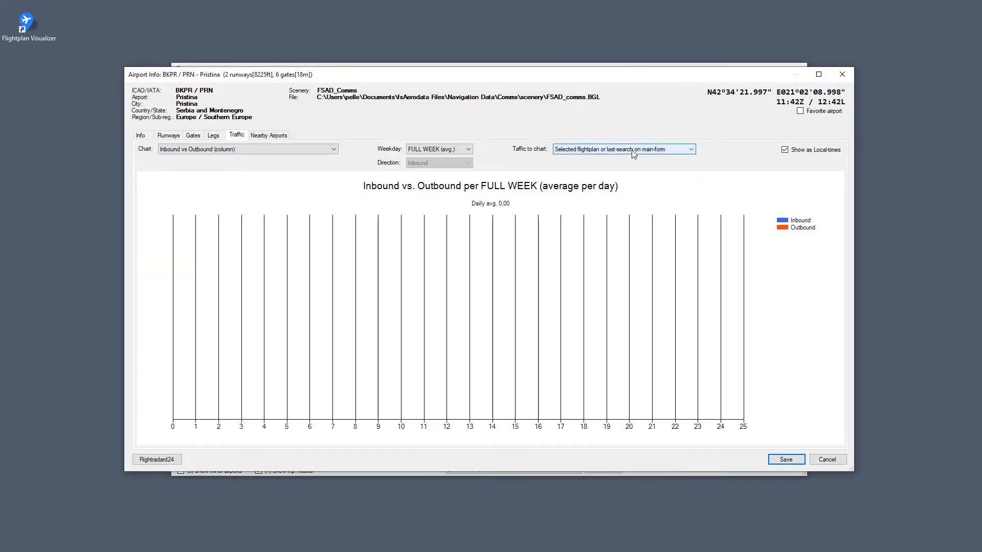
pyautogui.scroll(-1, 632, 150)
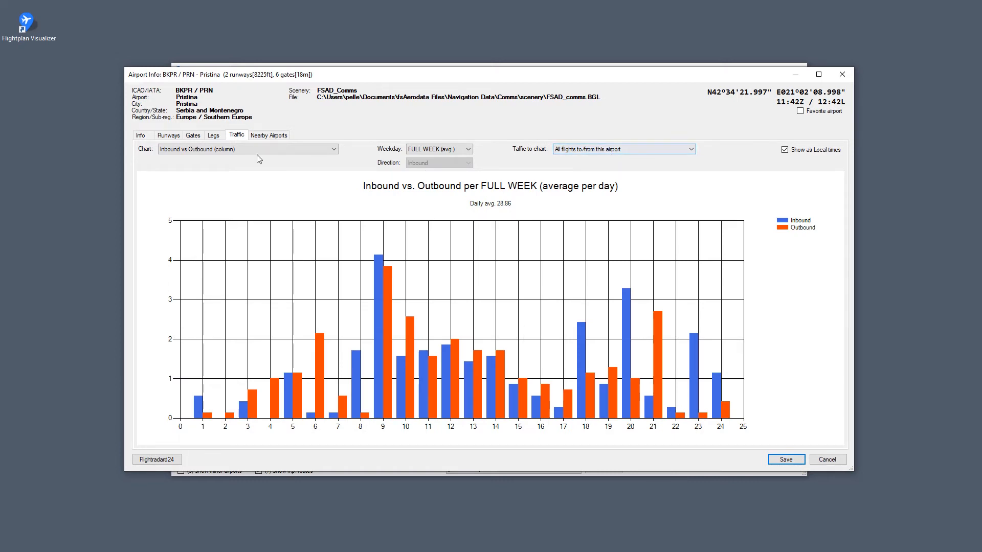
pyautogui.click(214, 135)
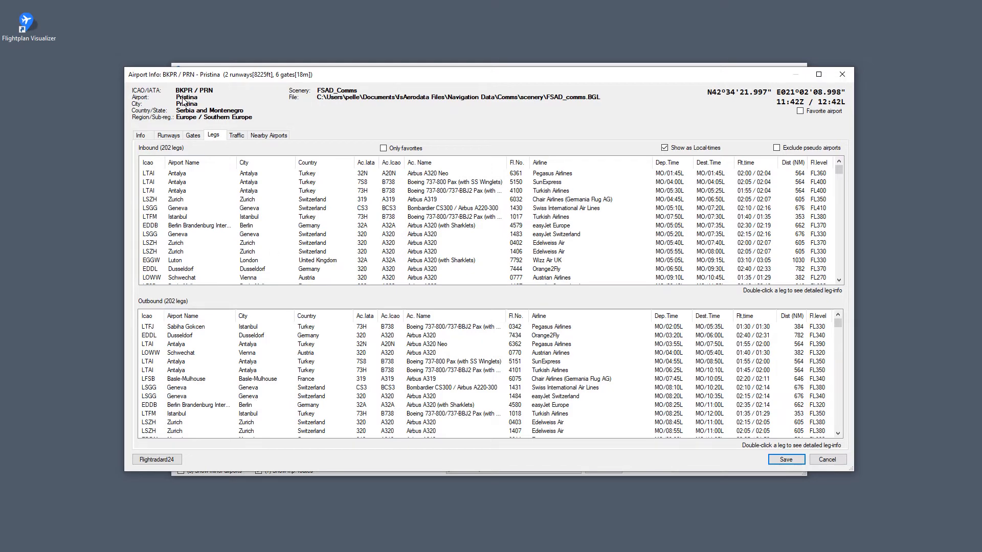
pyautogui.click(851, 74)
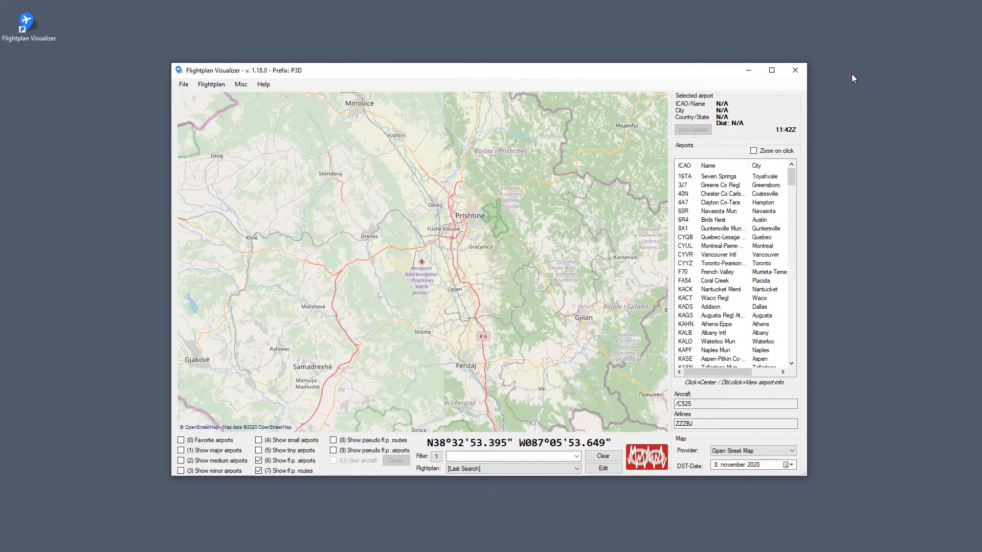
# Open the automatic airport-redirect list and examine the FAJS to FAOR redirection, leaving the list unedited.
pyautogui.click(210, 85)
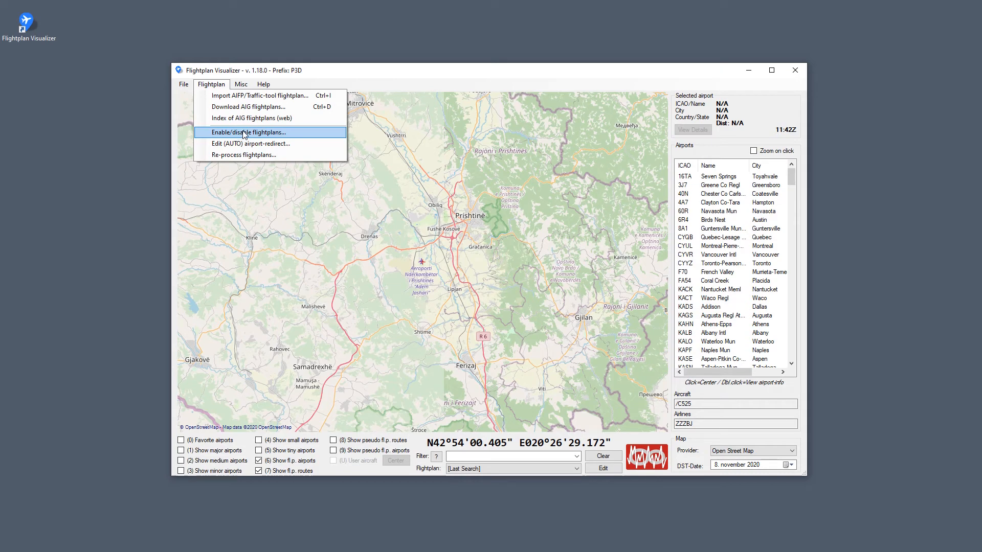
pyautogui.click(248, 144)
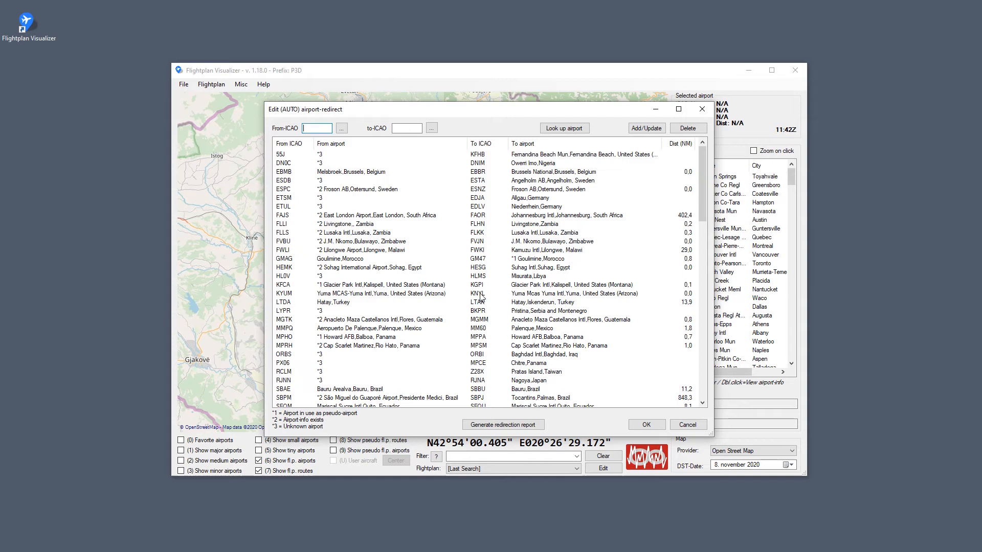
pyautogui.click(294, 215)
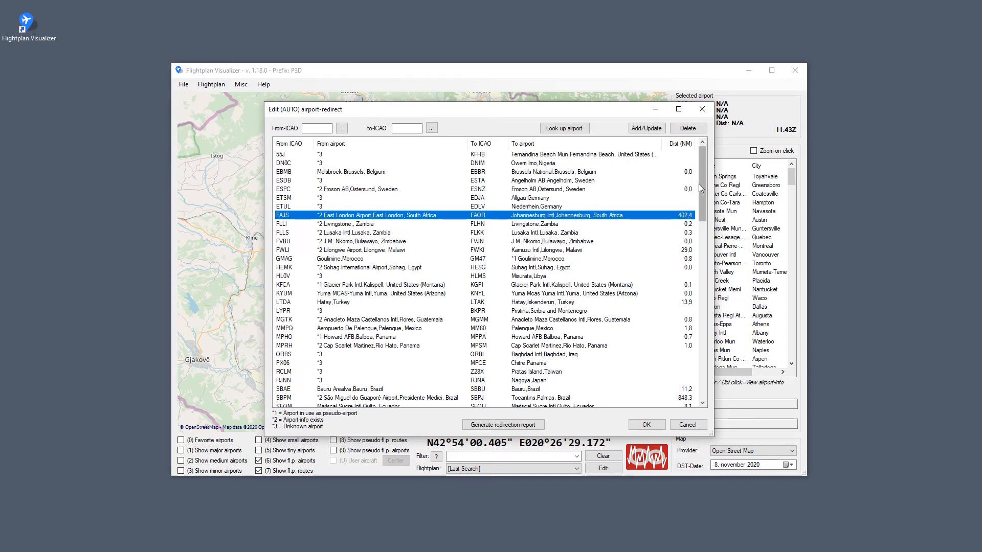
pyautogui.click(702, 111)
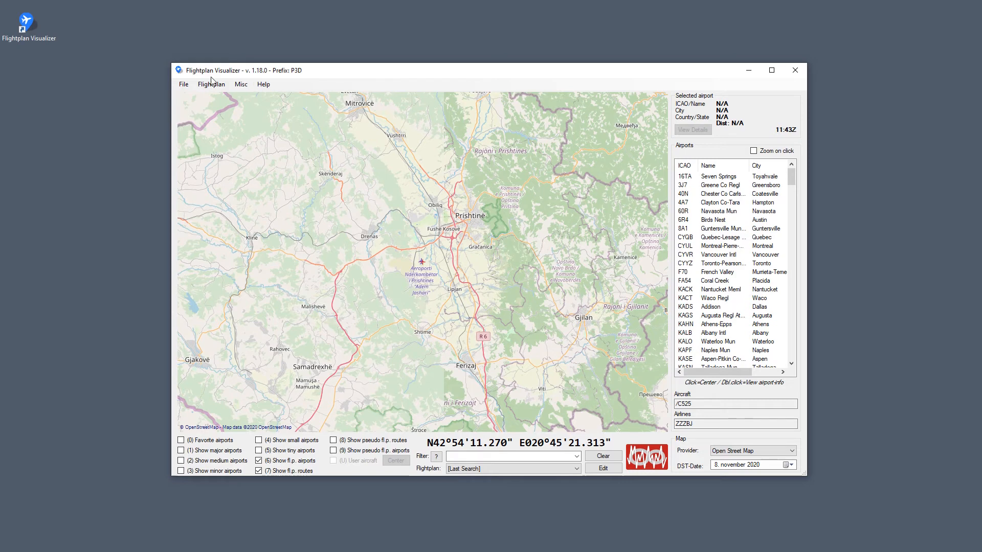
# Look through the web video tutorials covering what has changed in specific versions.
pyautogui.click(264, 86)
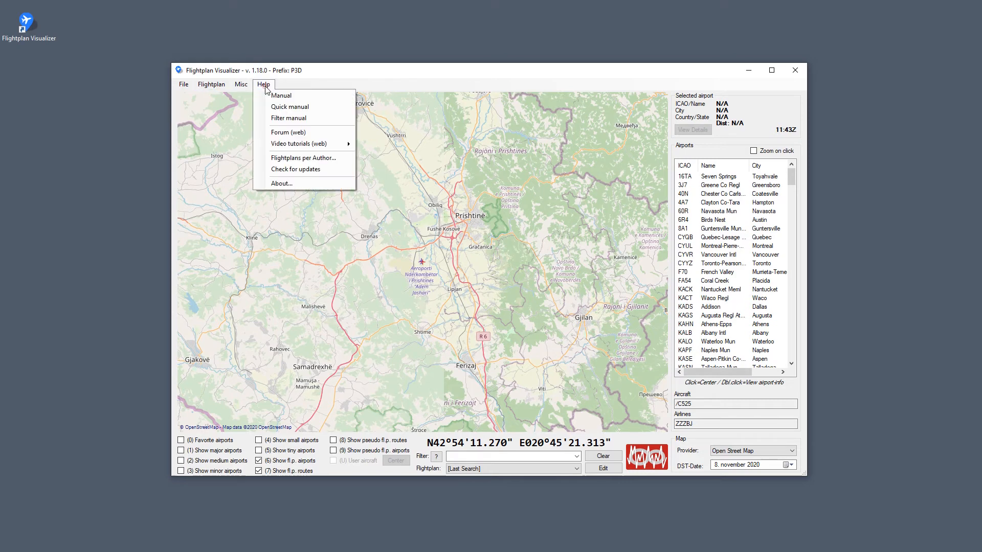
pyautogui.moveTo(307, 144)
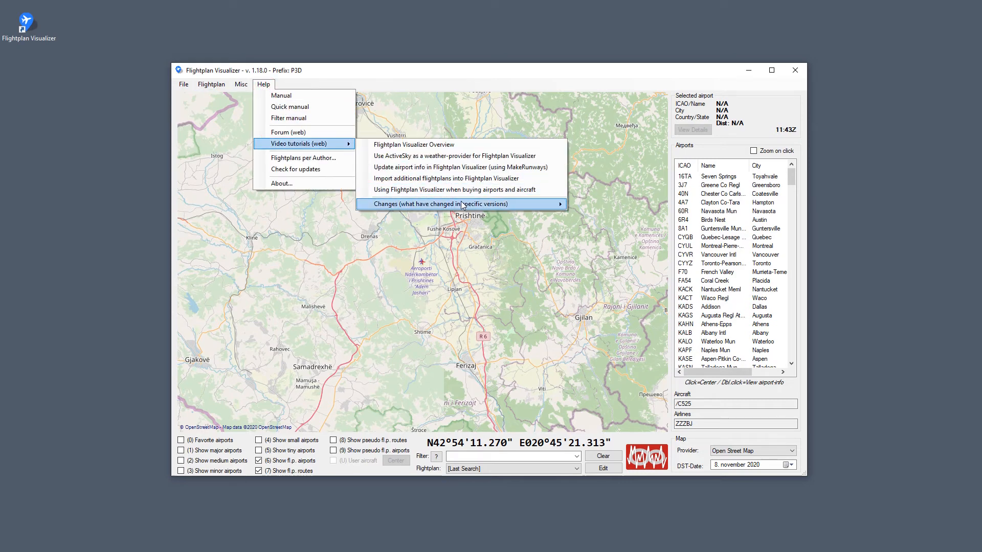
pyautogui.moveTo(461, 205)
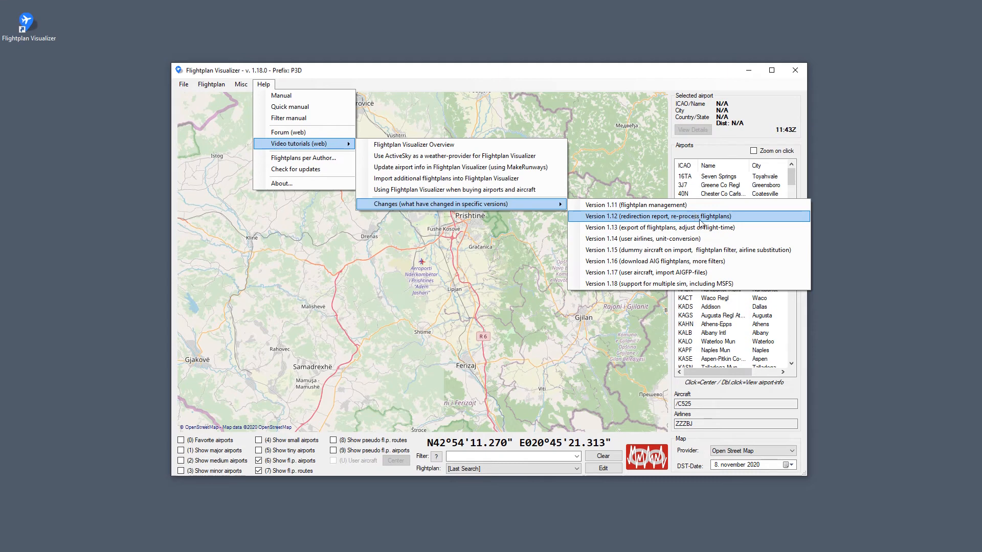
# Close the P3D instance of Flightplan Visualizer and start the MSFS instance.
pyautogui.click(795, 70)
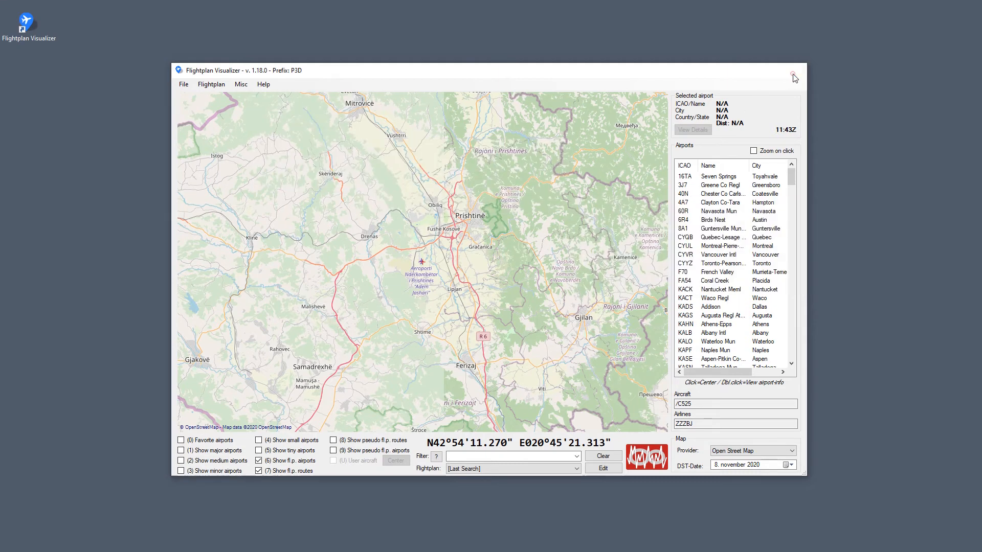
pyautogui.click(795, 70)
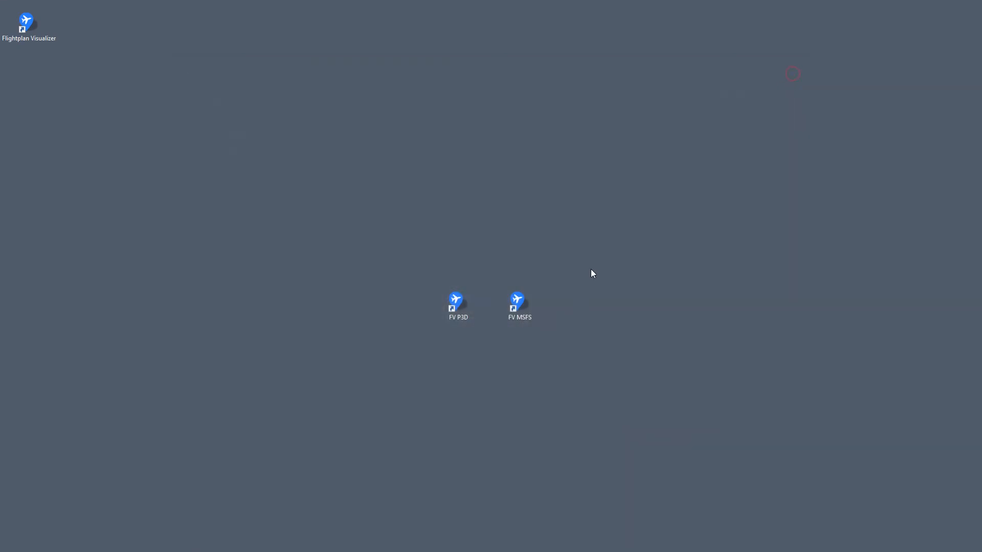
pyautogui.doubleClick(518, 300)
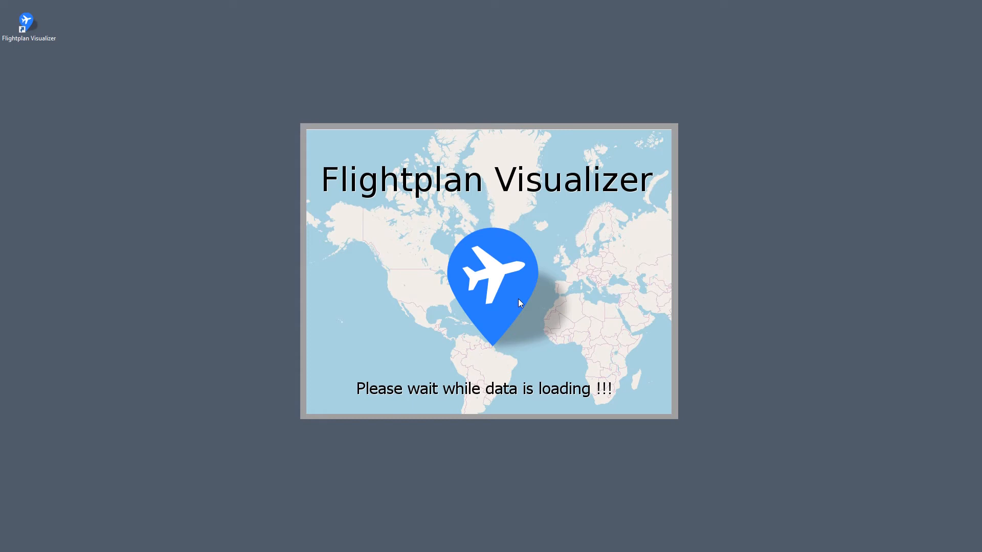
pyautogui.scroll(-1, 495, 333)
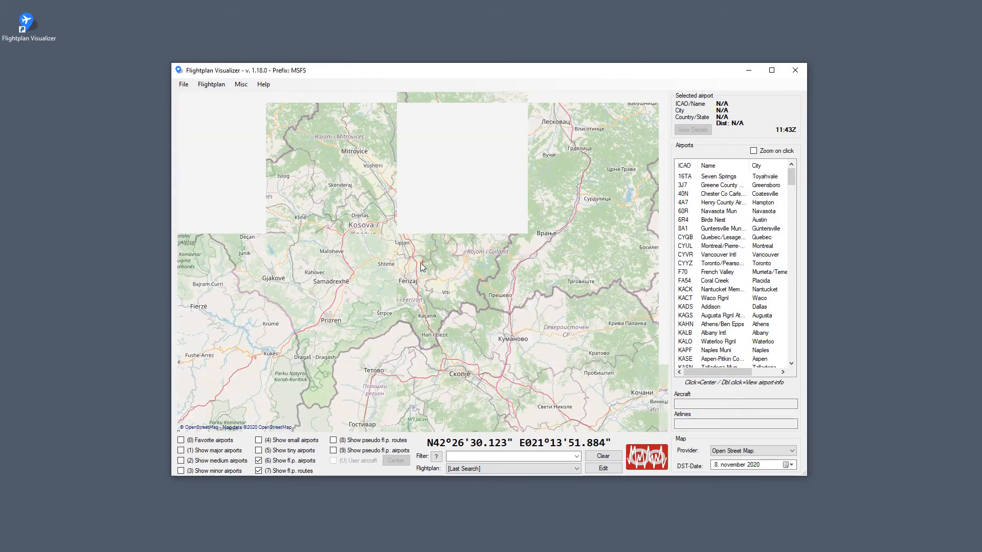
# Check the automatic airport-redirect list of the MSFS setup for existing redirections.
pyautogui.click(210, 85)
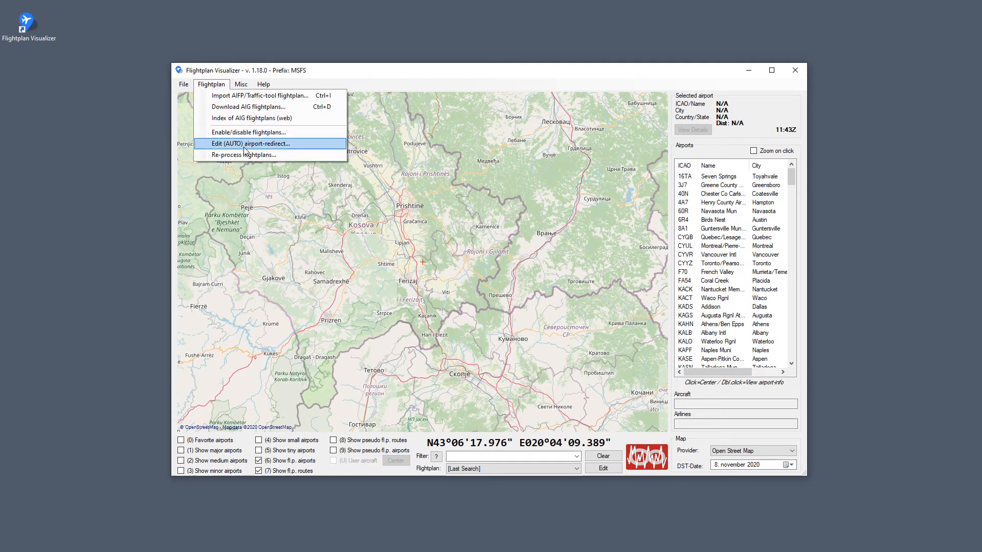
pyautogui.click(253, 144)
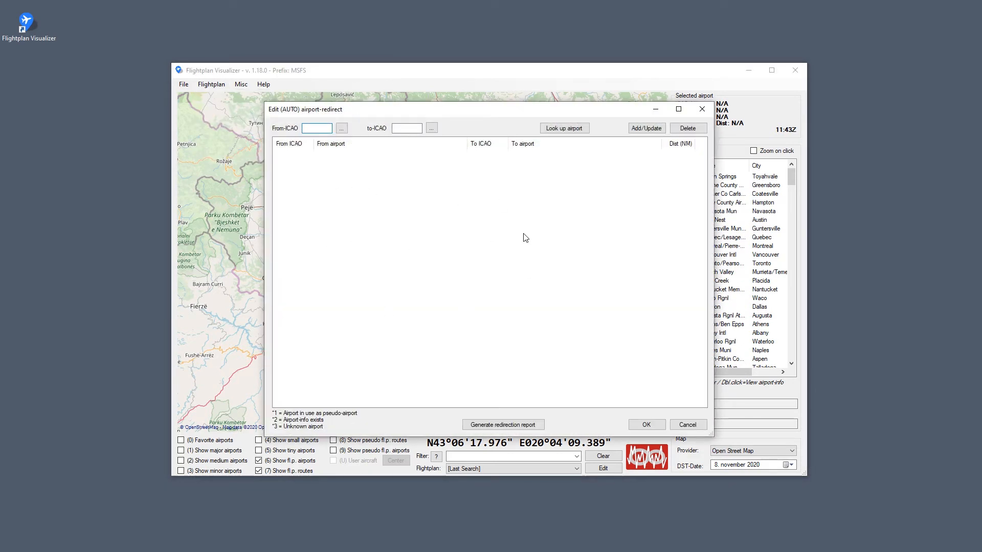
pyautogui.click(702, 109)
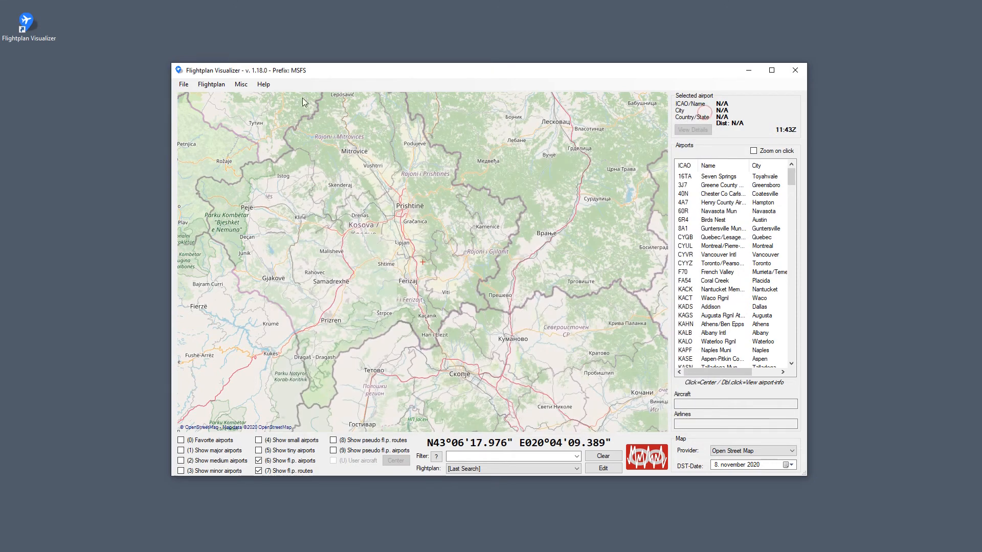
# Re-process all flightplans with Restore all automatic redirected as the restore option, and review the completion report.
pyautogui.click(210, 84)
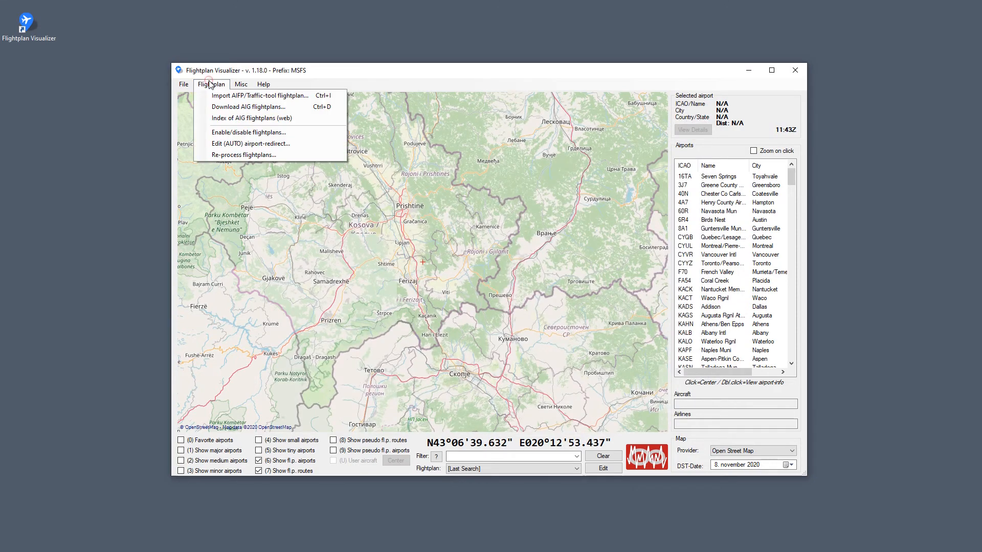
pyautogui.click(224, 154)
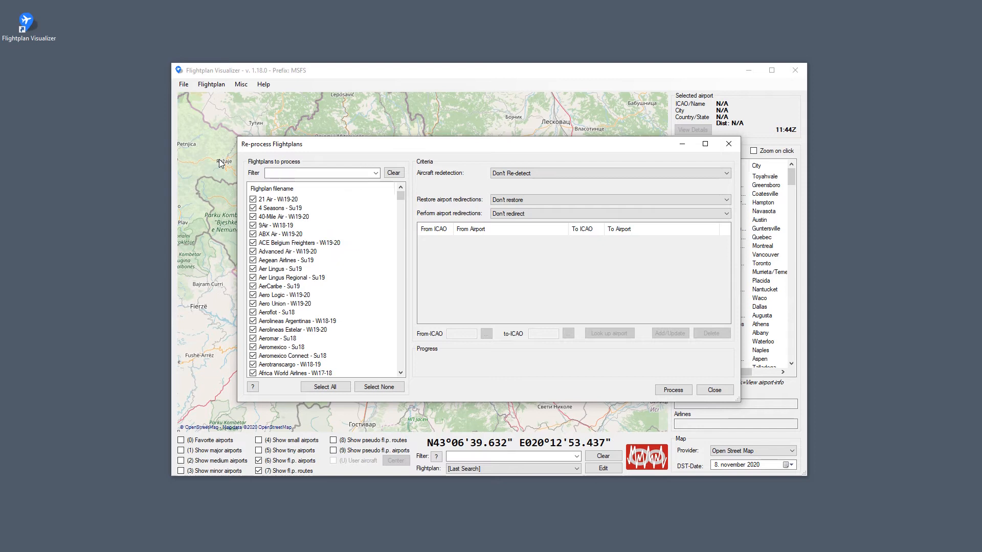
pyautogui.click(529, 199)
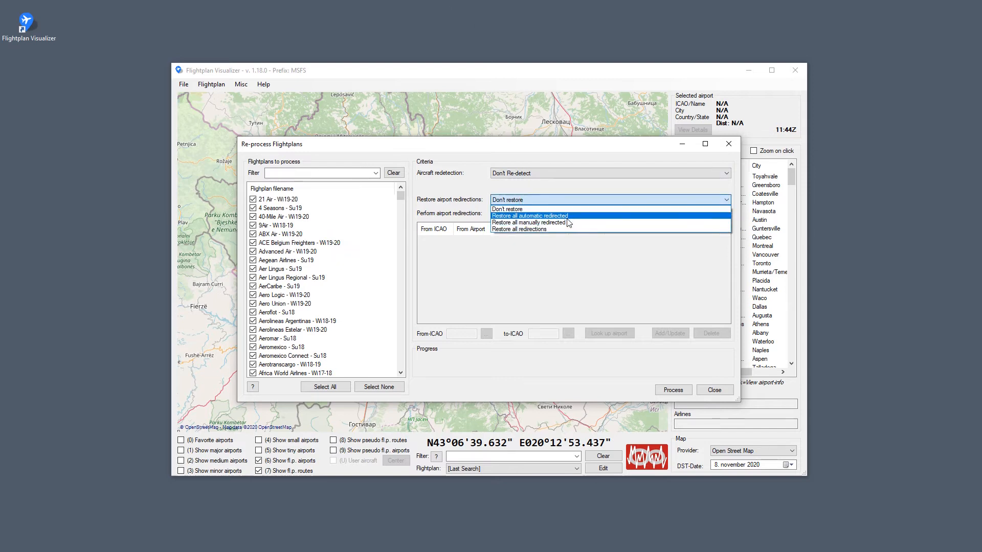
pyautogui.click(537, 215)
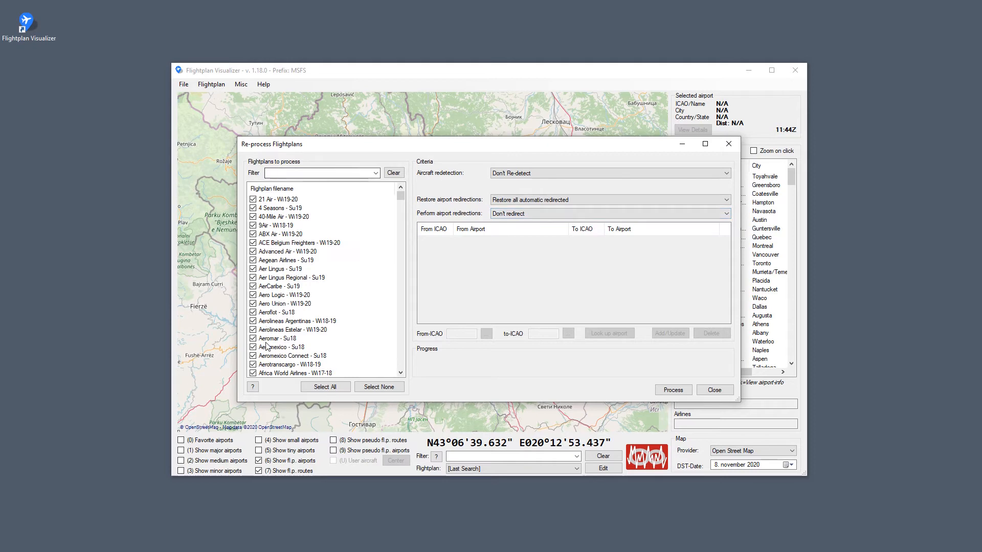
pyautogui.moveTo(400, 202); pyautogui.dragTo(400, 253)
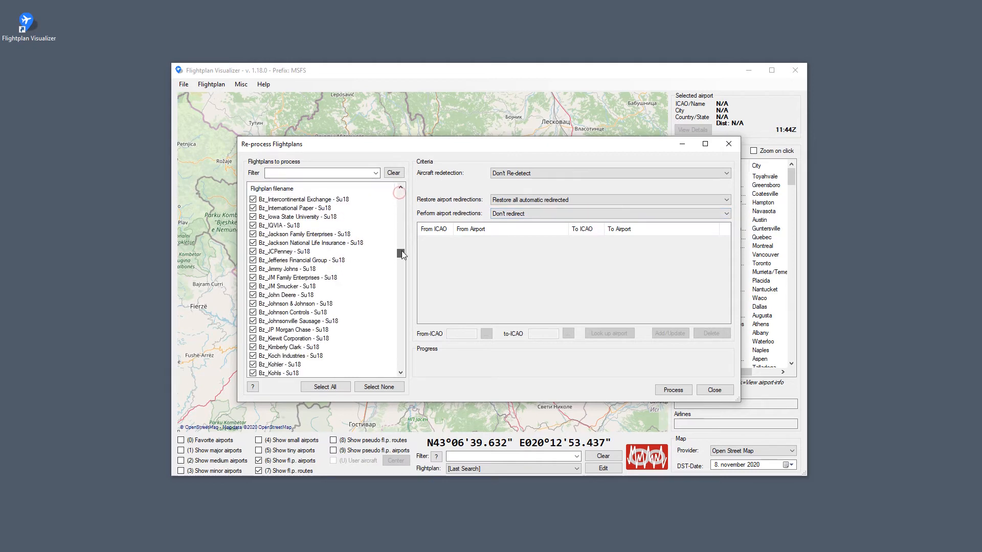
pyautogui.click(673, 390)
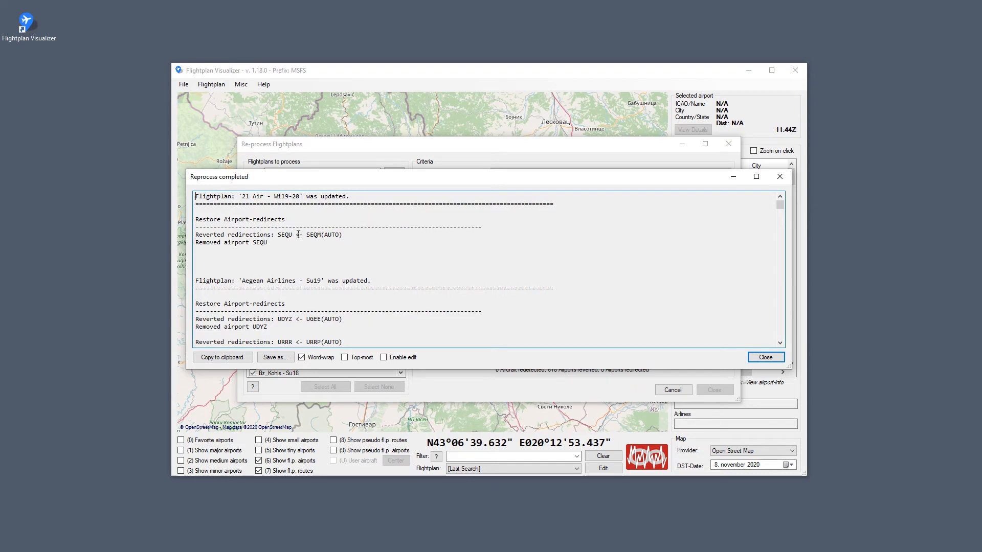
pyautogui.scroll(-8, 287, 231)
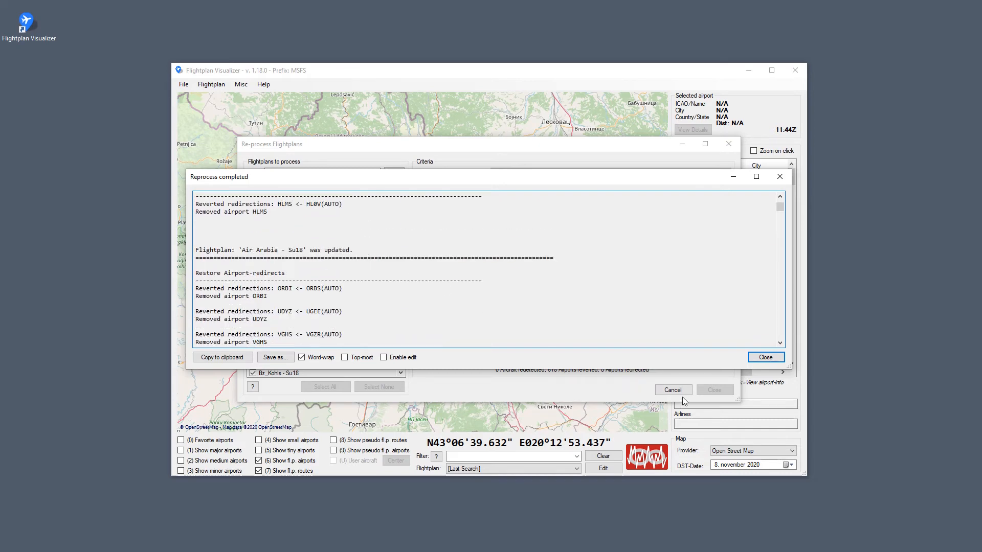
pyautogui.click(765, 357)
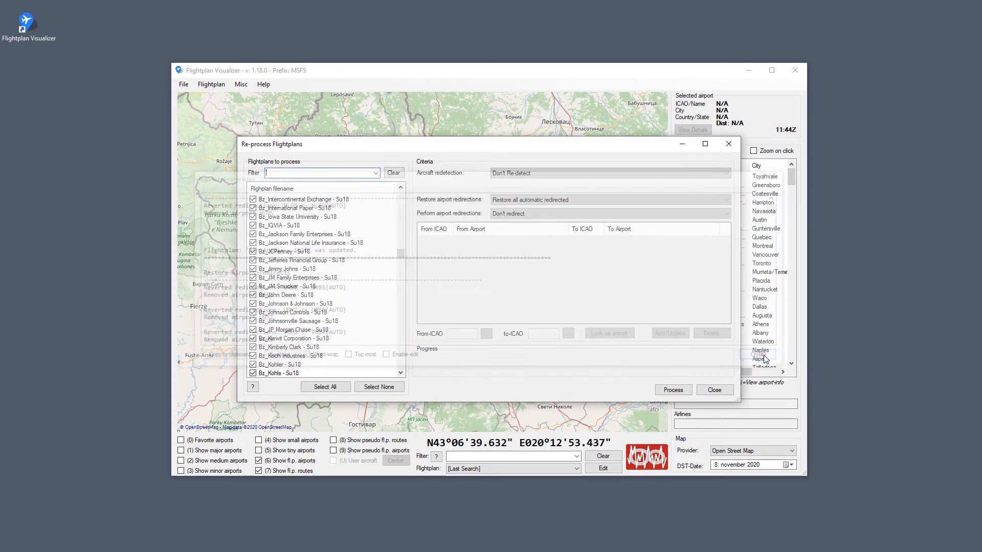
pyautogui.click(714, 389)
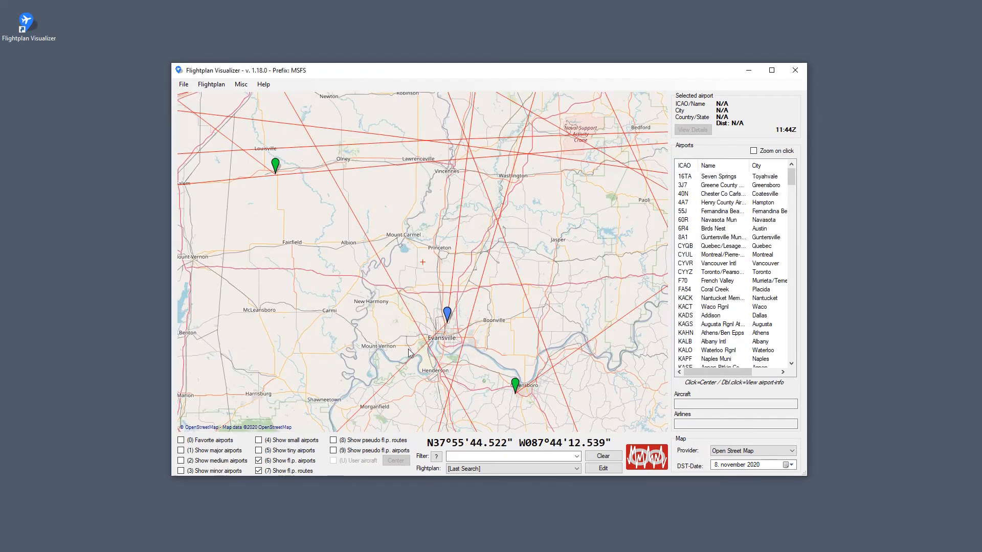
# Generate a redirection report from the automatic airport-redirect editor.
pyautogui.scroll(-5, 437, 266)
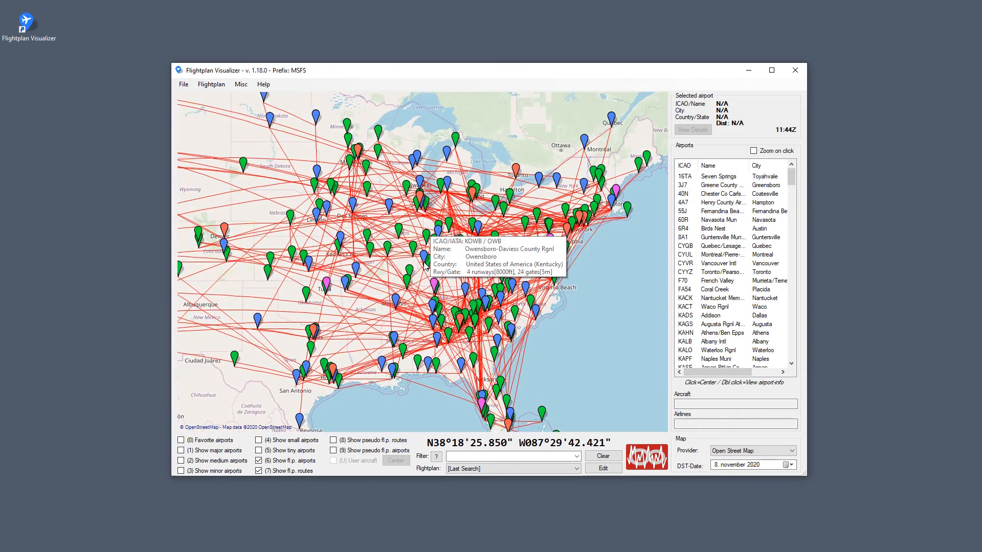
pyautogui.scroll(-2, 426, 265)
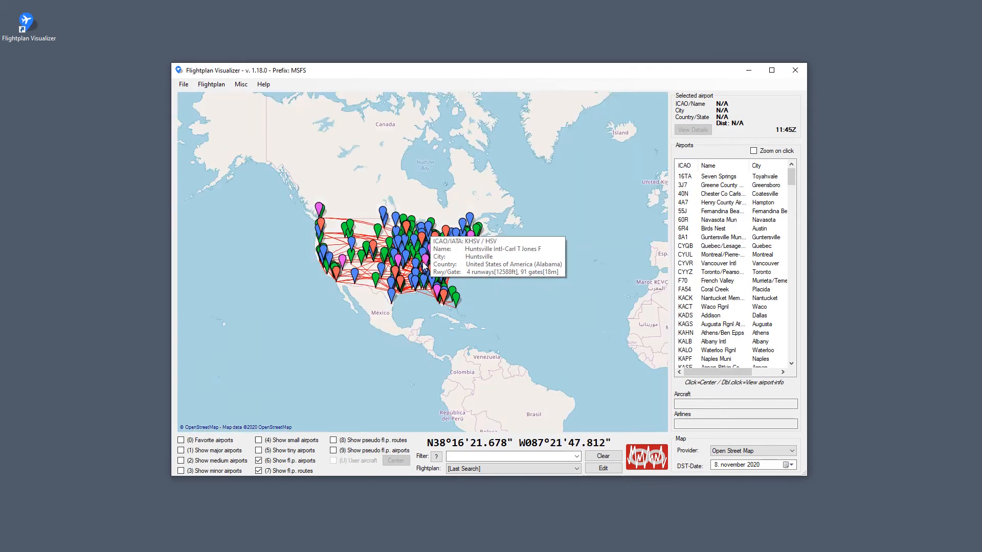
pyautogui.click(220, 90)
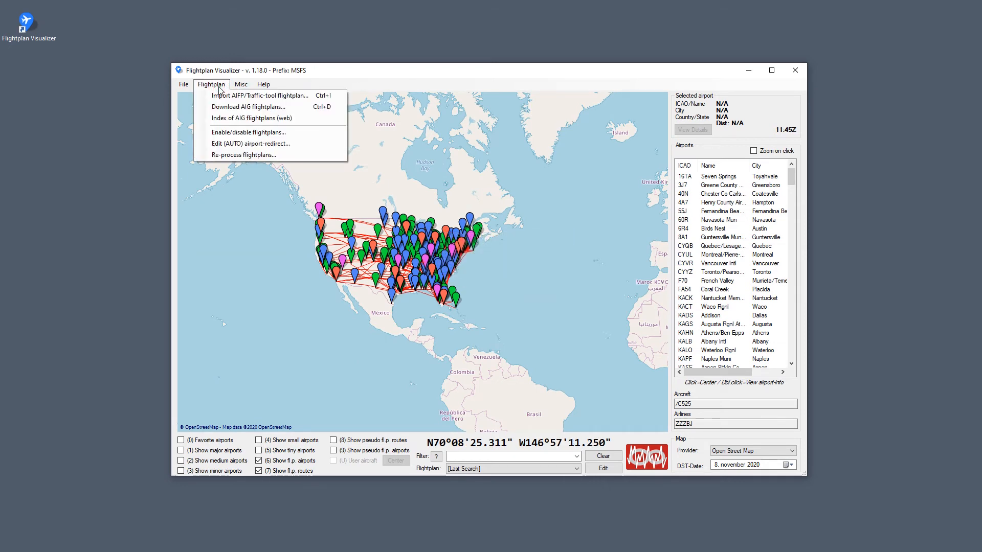
pyautogui.click(280, 147)
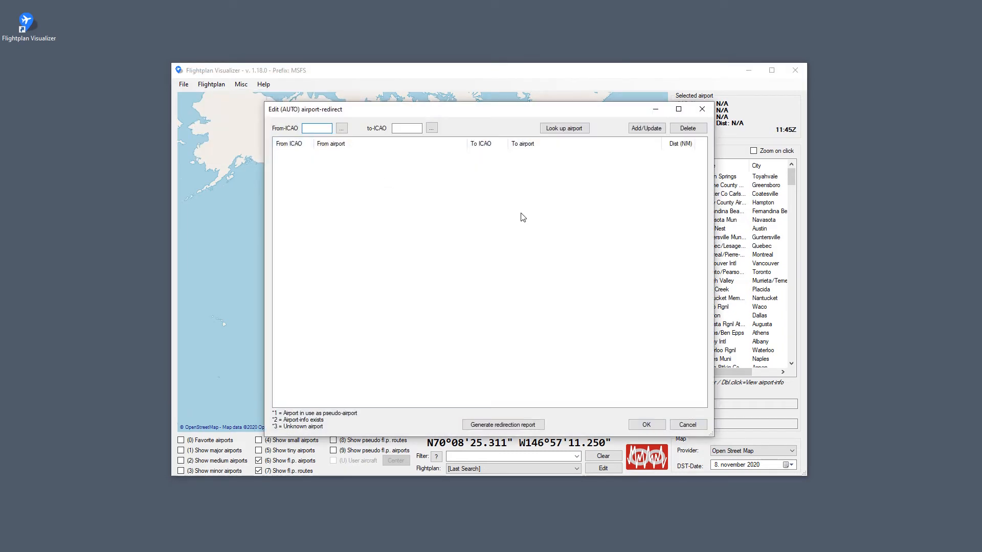
pyautogui.click(508, 430)
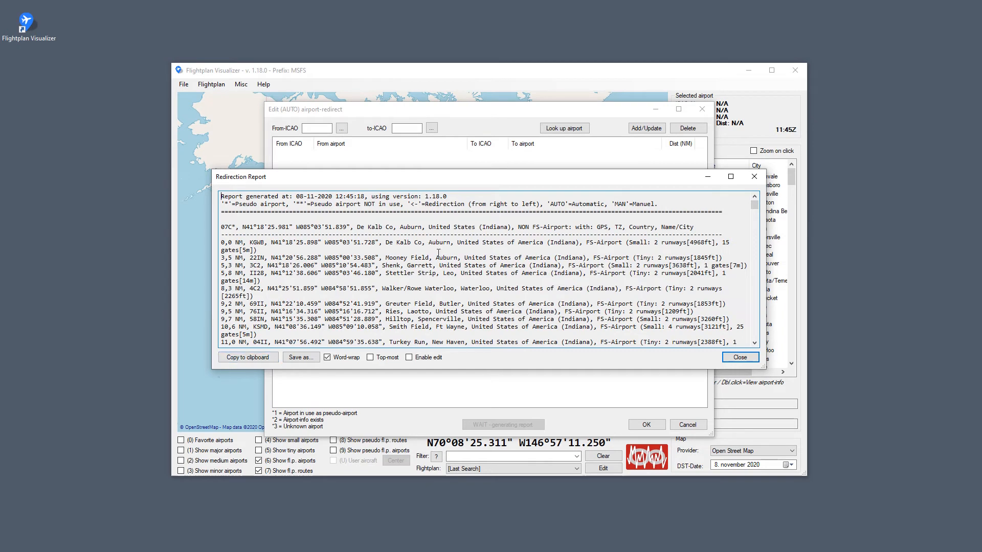
# Copy the whole redirection report to the clipboard and paste it into a new Notepad++ document.
pyautogui.click(234, 356)
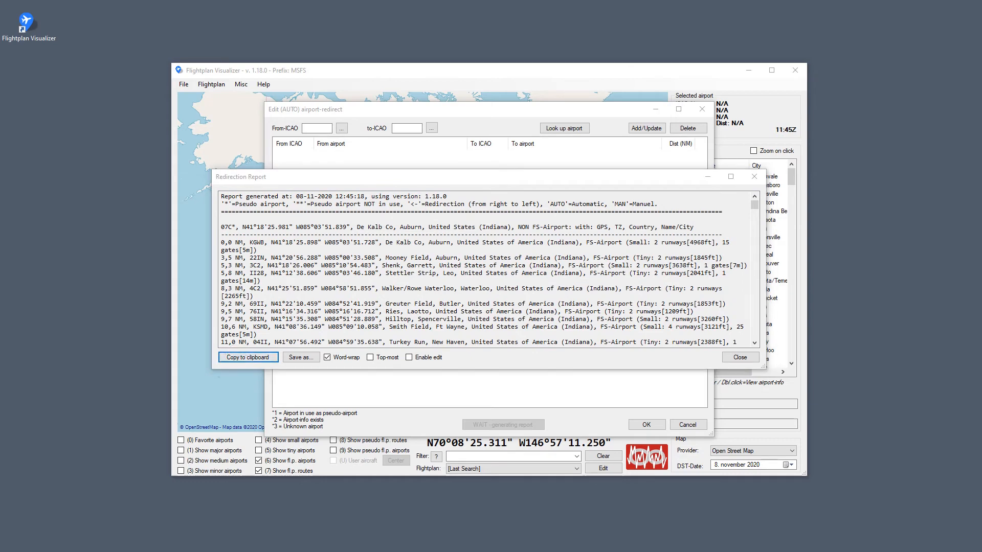
pyautogui.hotkey('alt', 'Tab')
pyautogui.click(330, 376)
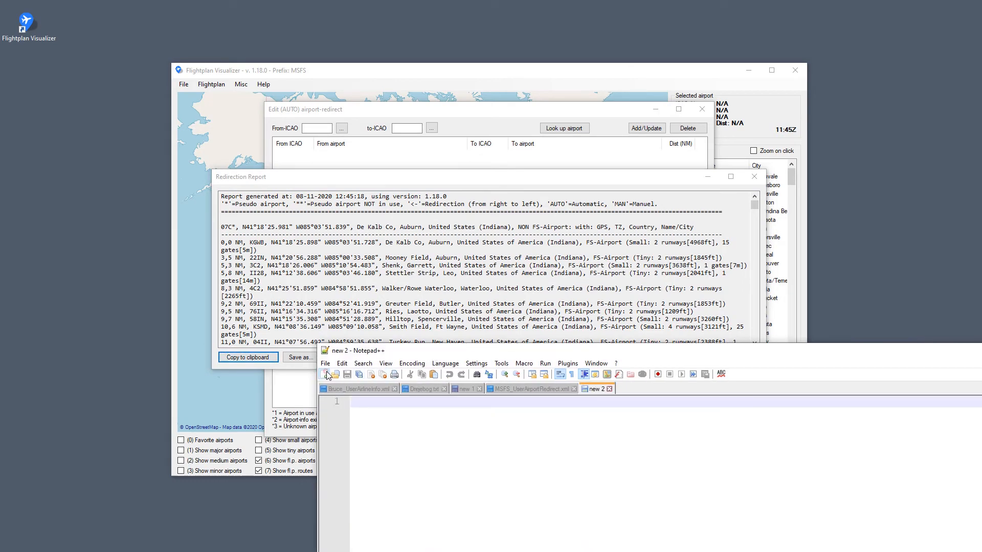
pyautogui.click(419, 448)
pyautogui.hotkey('ctrl', 'v')
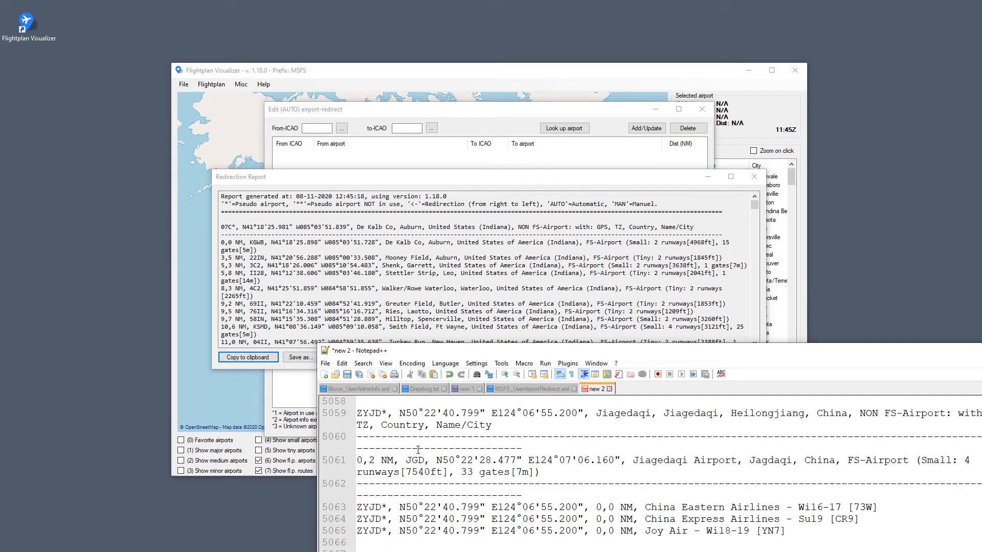
# Close the redirection report, shrink the airport-redirect editor, and arrange it above the Notepad++ window so both can be used together.
pyautogui.click(462, 180)
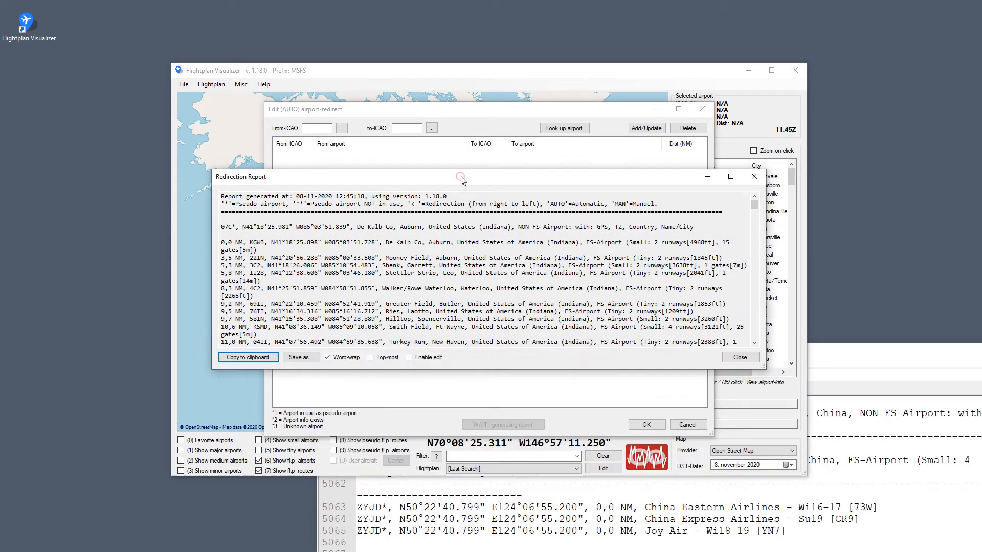
pyautogui.click(754, 176)
pyautogui.moveTo(514, 117); pyautogui.dragTo(500, 21)
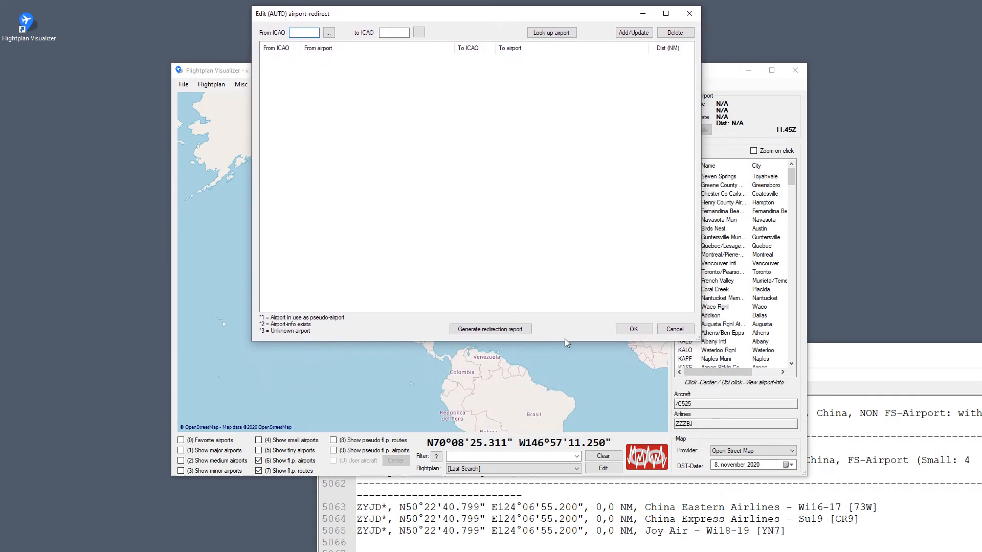
pyautogui.moveTo(566, 340); pyautogui.dragTo(565, 229)
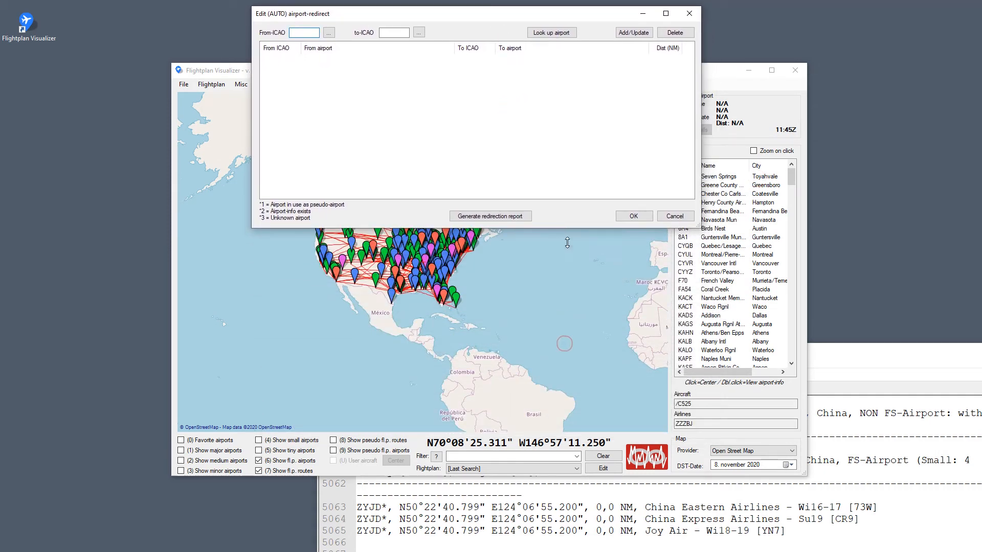
pyautogui.click(934, 369)
pyautogui.moveTo(792, 348); pyautogui.dragTo(486, 231)
pyautogui.moveTo(750, 551); pyautogui.dragTo(980, 263)
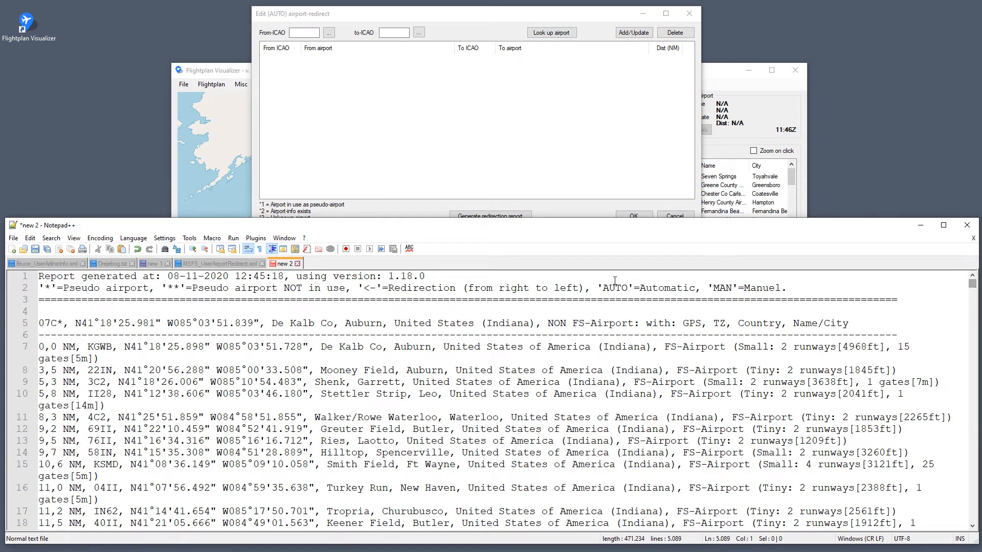
# Examine the report's legend symbols and the first entry, comparing pseudo airport 07C with its nearest airport KGWB.
pyautogui.moveTo(795, 292); pyautogui.dragTo(39, 276)
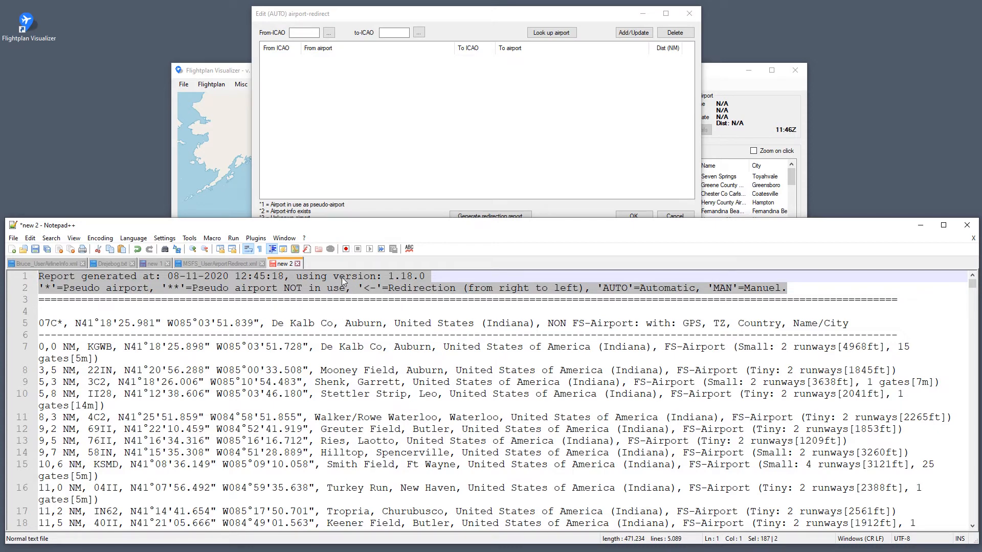
pyautogui.doubleClick(60, 325)
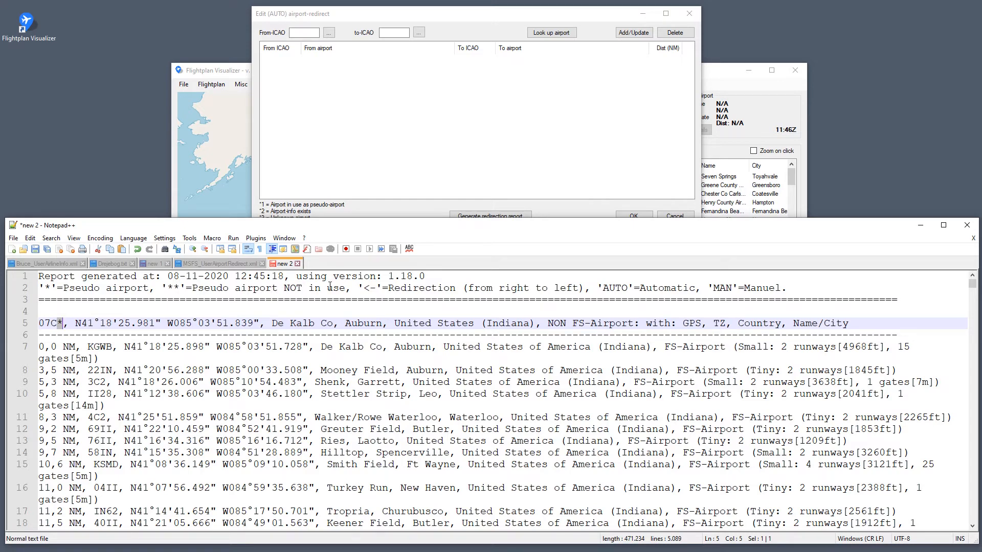
pyautogui.moveTo(367, 289); pyautogui.dragTo(376, 288)
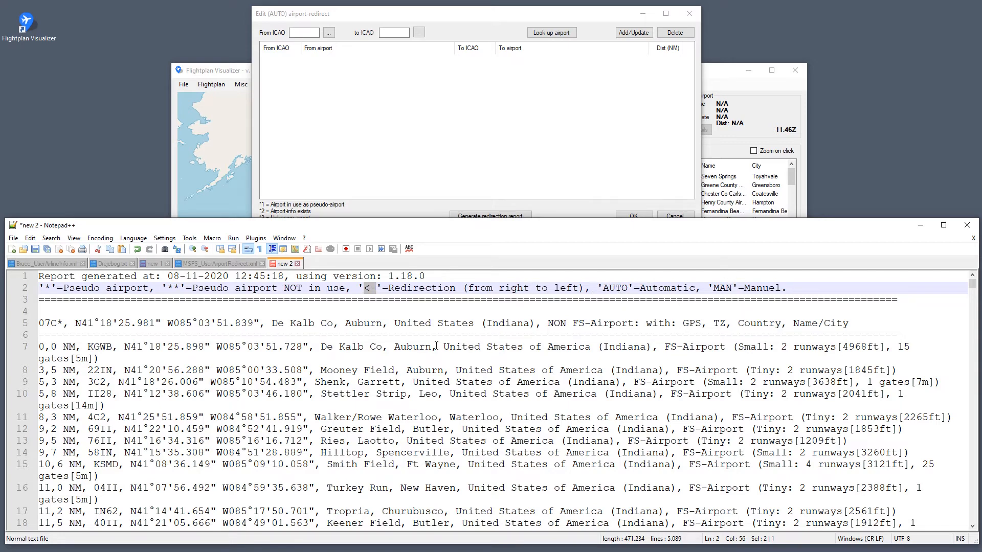
pyautogui.click(60, 322)
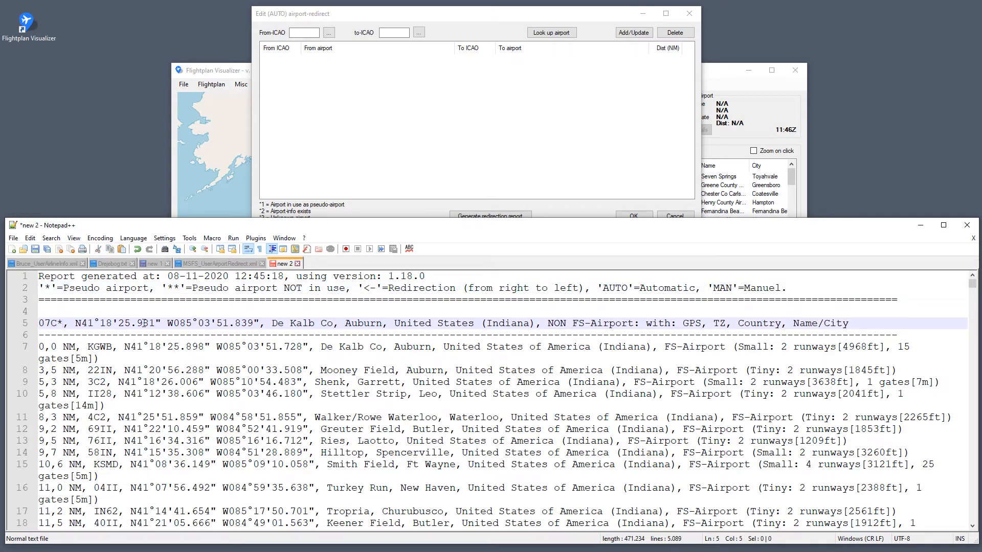
pyautogui.moveTo(56, 322); pyautogui.dragTo(40, 324)
pyautogui.moveTo(57, 322); pyautogui.dragTo(63, 322)
pyautogui.doubleClick(90, 345)
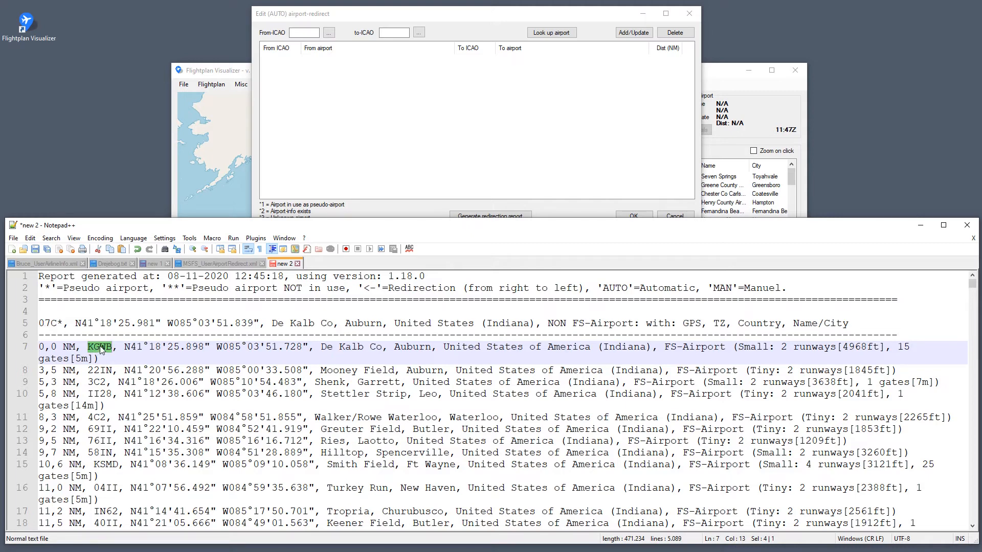
# Add an automatic airport redirect from 07C to KGWB, copying both ICAO codes from the report.
pyautogui.moveTo(59, 321); pyautogui.dragTo(38, 323)
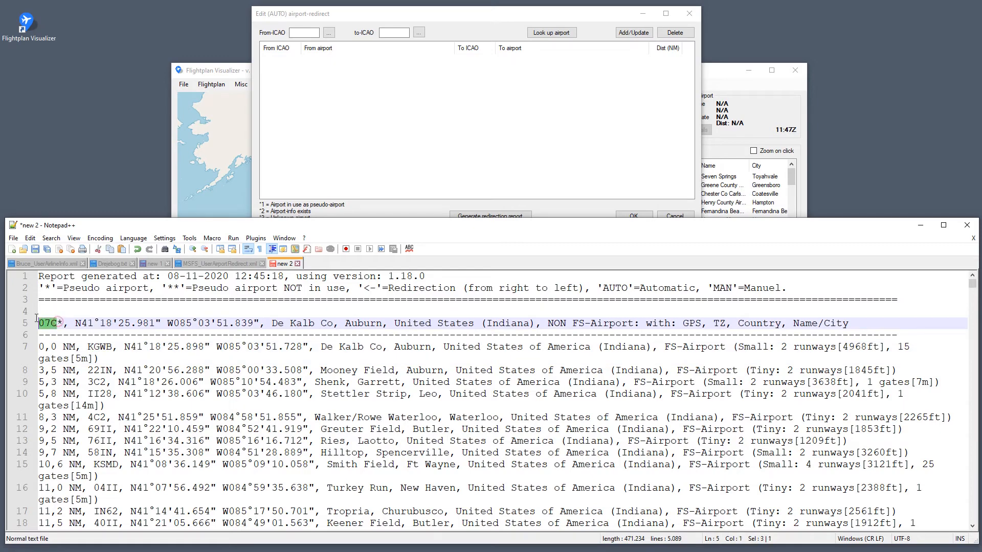
pyautogui.click(308, 32)
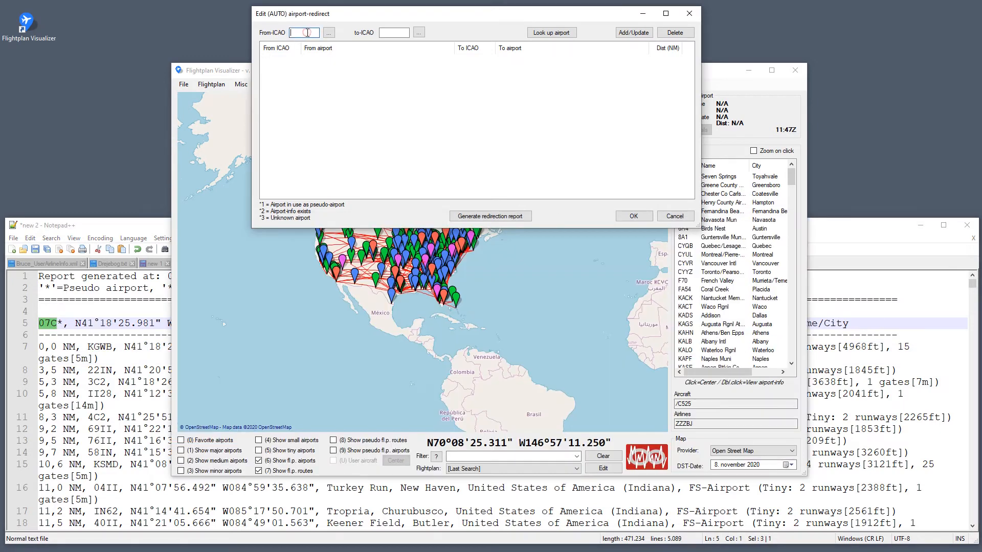
pyautogui.hotkey('ctrl', 'v')
pyautogui.click(82, 365)
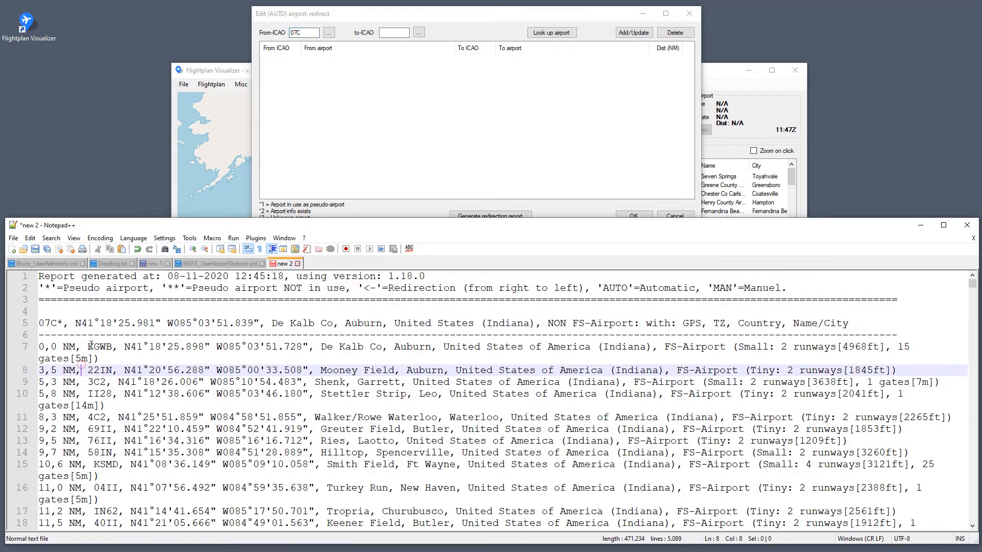
pyautogui.doubleClick(100, 346)
pyautogui.click(386, 32)
pyautogui.hotkey('ctrl', 'v')
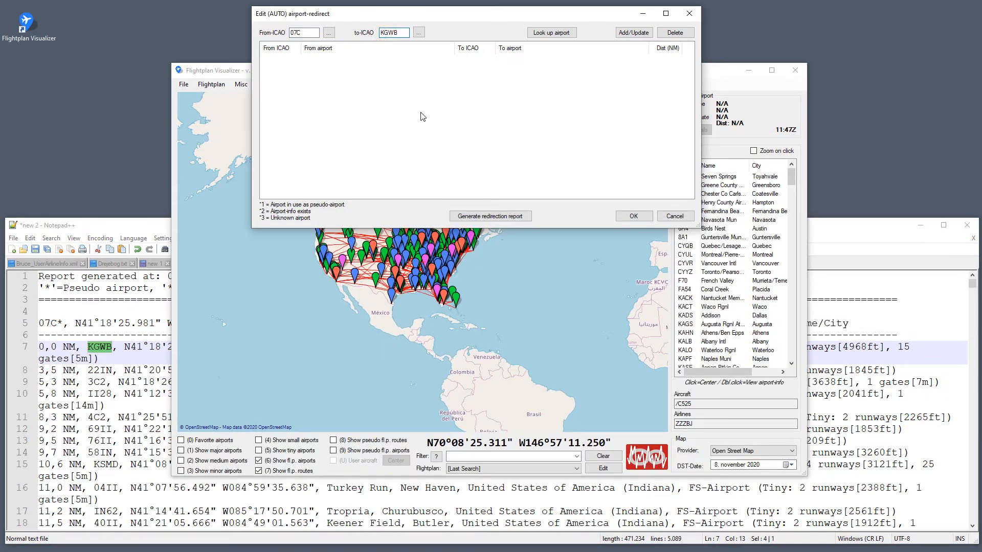
pyautogui.click(634, 34)
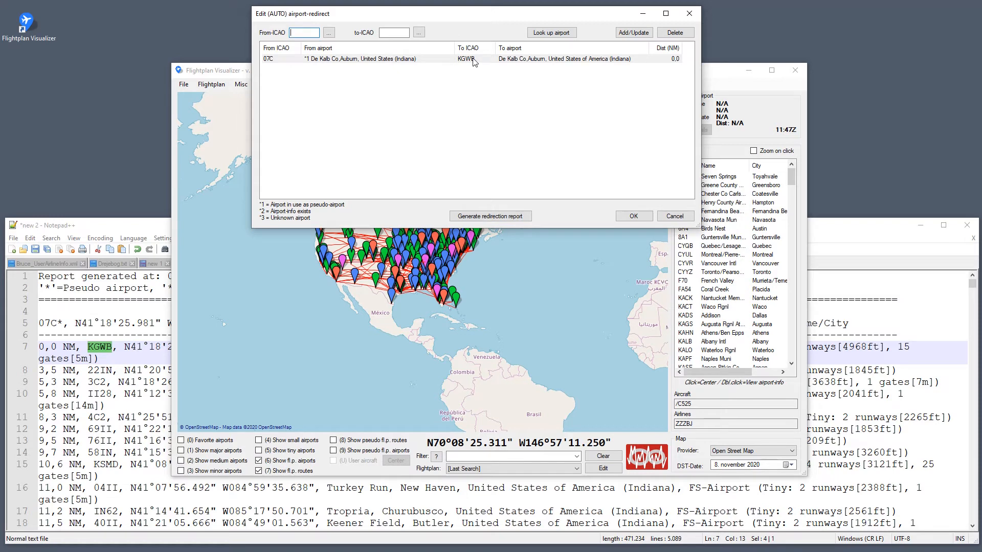
# Examine the rest of the 07C section in the report, including the nearby candidate airports and the flightplans that use 07C.
pyautogui.scroll(-1, 89, 450)
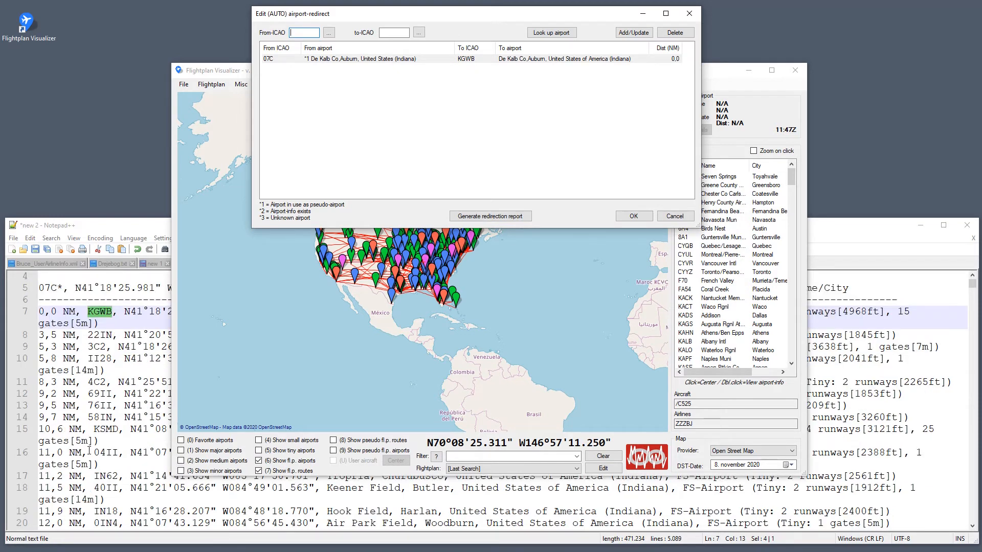
pyautogui.click(123, 371)
pyautogui.scroll(-8, 141, 386)
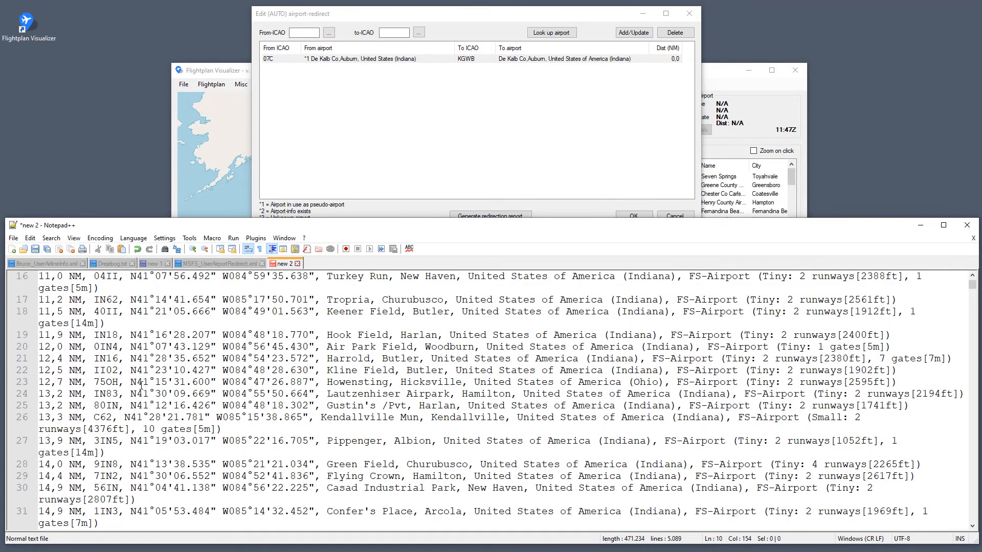
pyautogui.scroll(-3, 141, 386)
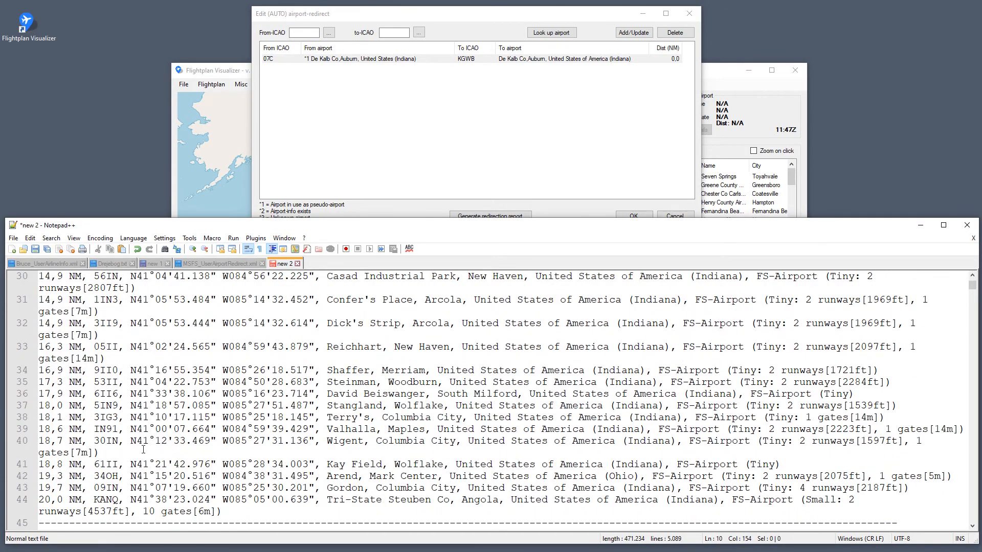
pyautogui.scroll(11, 105, 518)
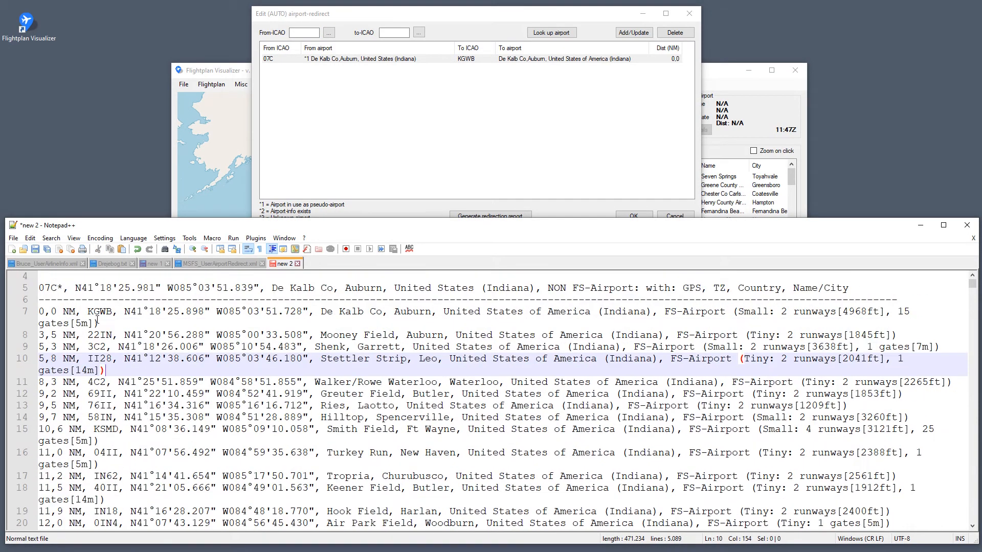
pyautogui.scroll(-4, 86, 402)
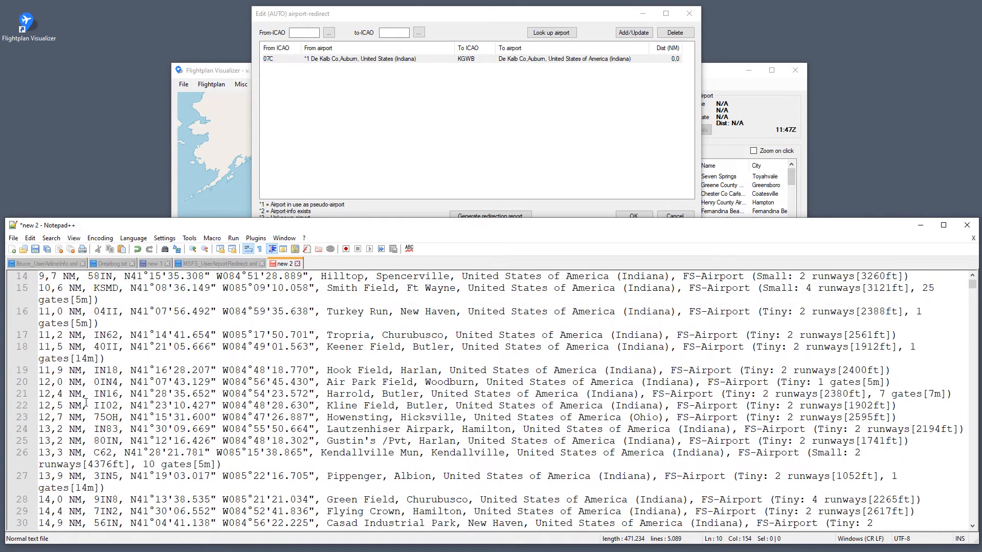
pyautogui.scroll(5, 534, 364)
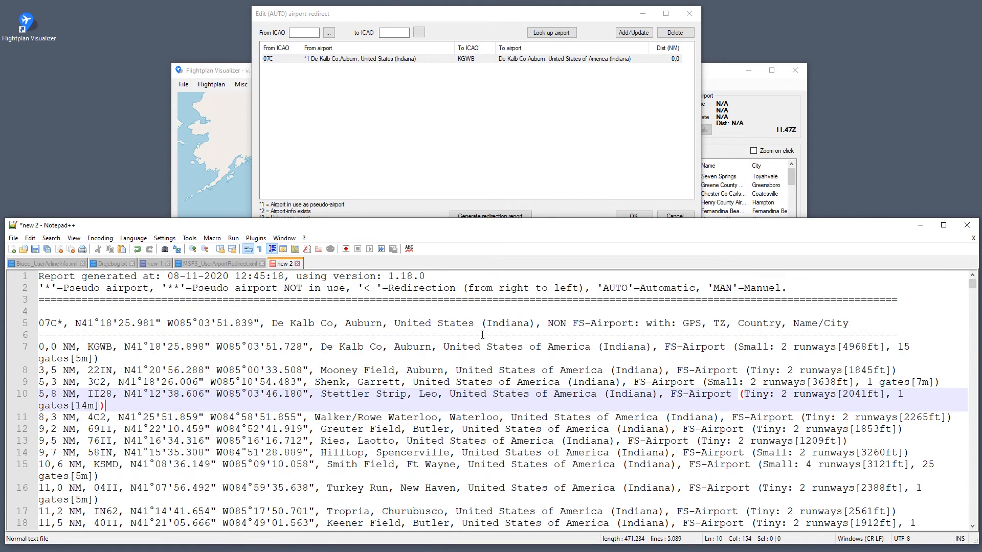
pyautogui.moveTo(272, 318); pyautogui.dragTo(383, 347)
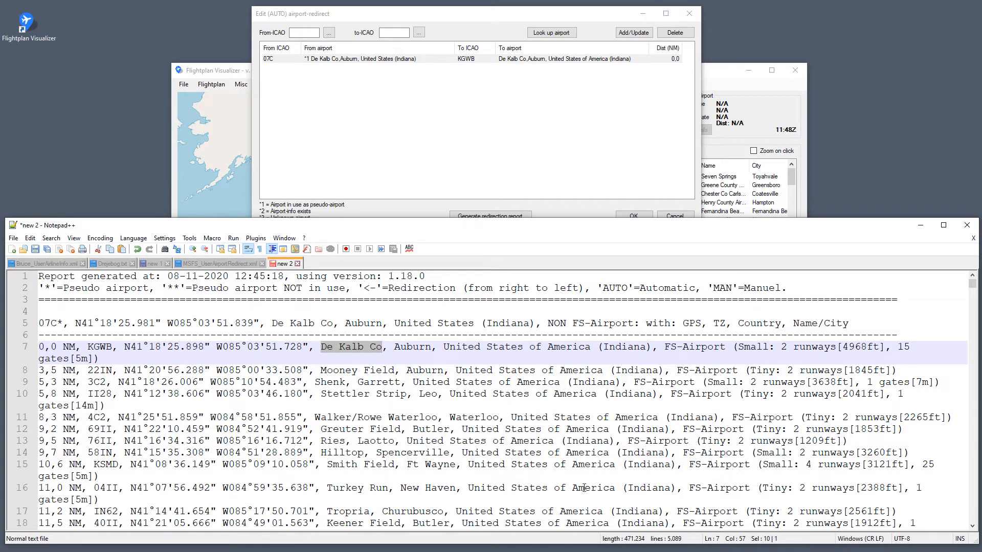
pyautogui.scroll(-8, 512, 404)
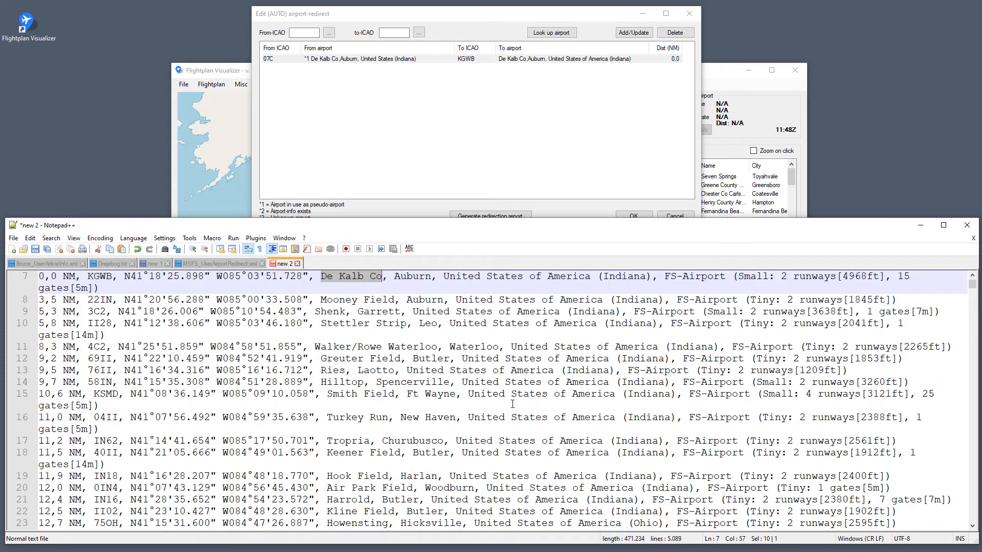
pyautogui.scroll(-7, 513, 403)
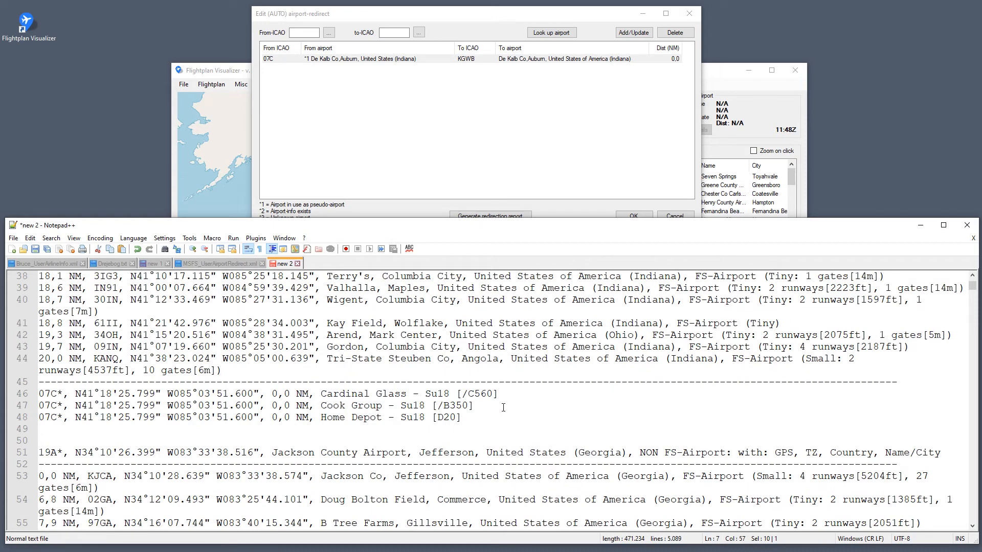
pyautogui.moveTo(485, 418); pyautogui.dragTo(30, 390)
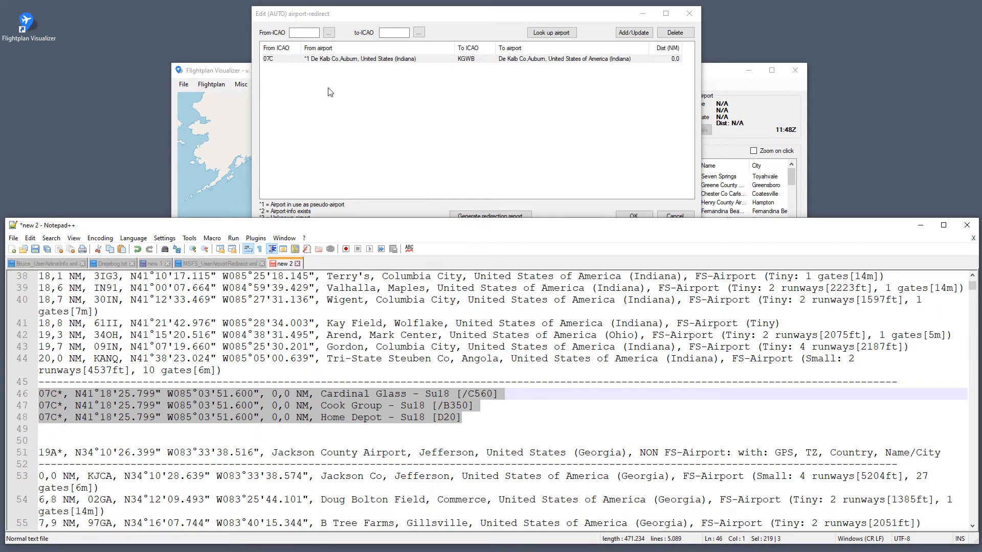
# Accept the redirect list and re-process all flightplans with Restore all automatic redirected and Redirect automatic (using data from Airport redirection form).
pyautogui.click(437, 13)
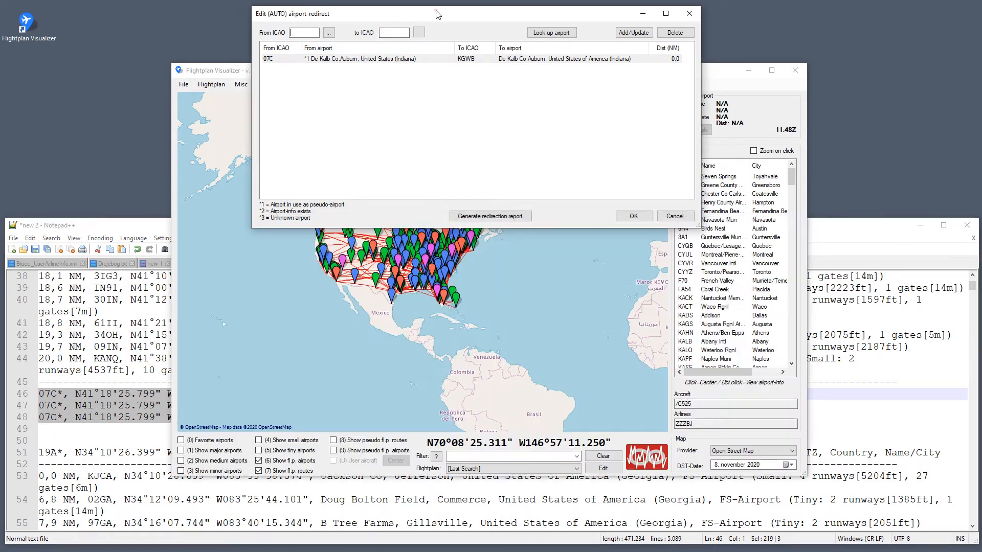
pyautogui.click(636, 214)
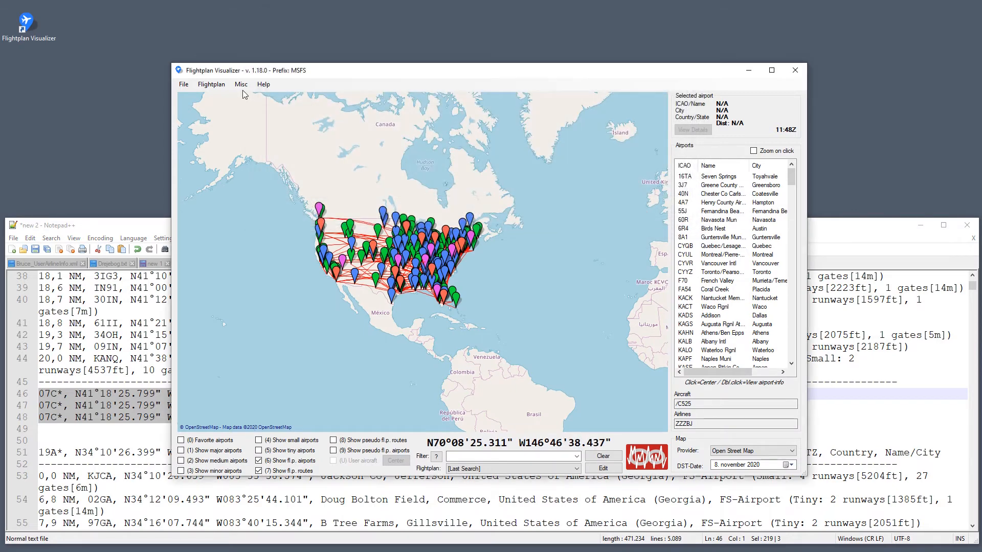
pyautogui.click(212, 84)
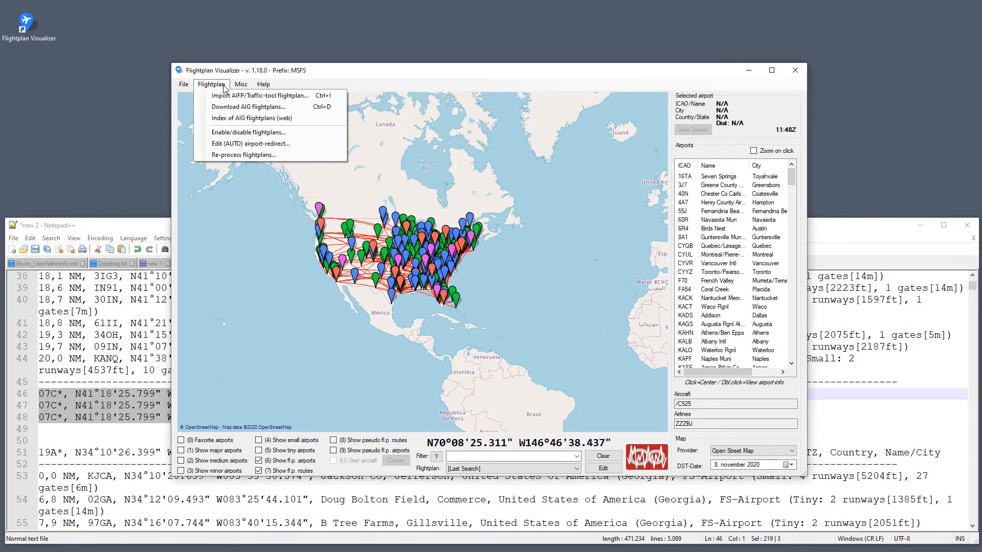
pyautogui.click(236, 154)
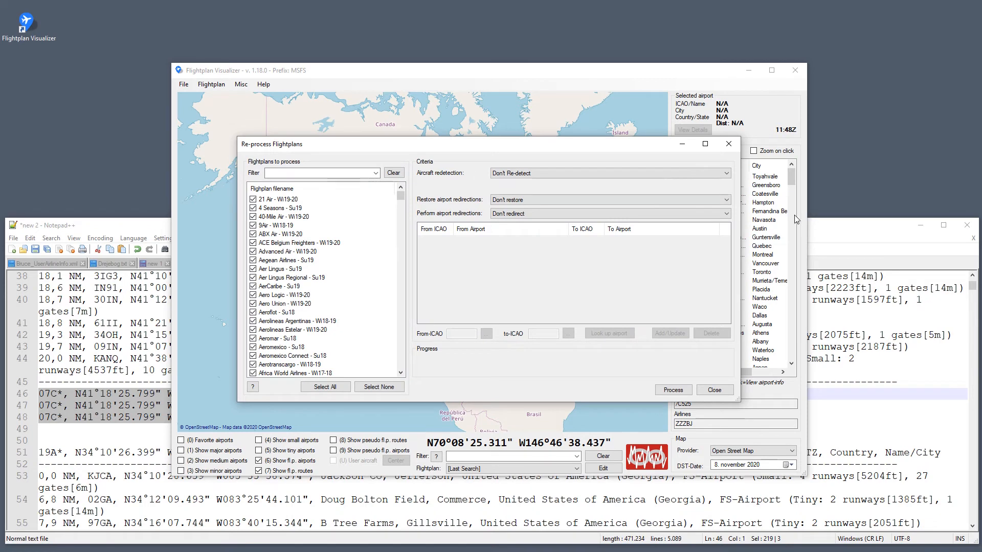
pyautogui.click(522, 201)
pyautogui.click(532, 206)
pyautogui.click(535, 215)
pyautogui.click(540, 227)
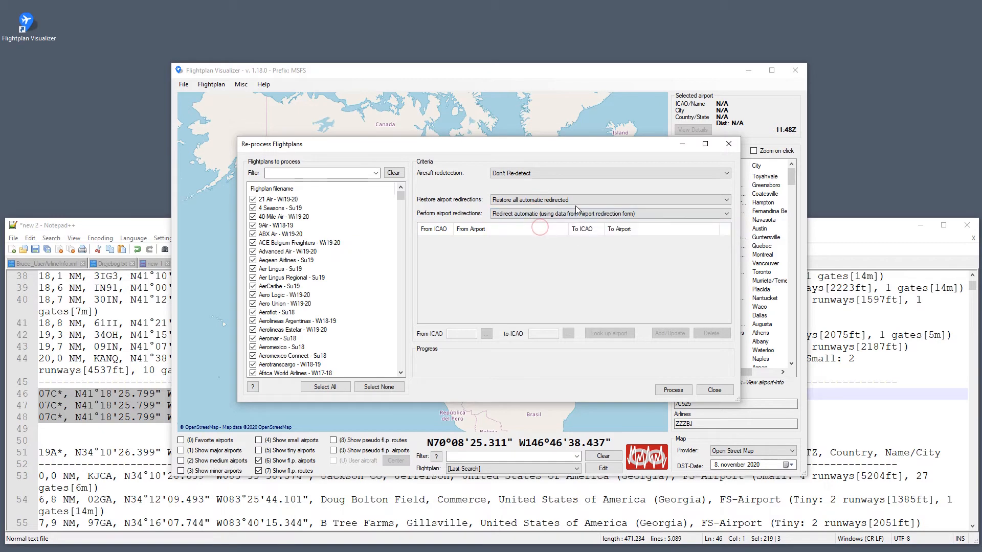
pyautogui.click(678, 393)
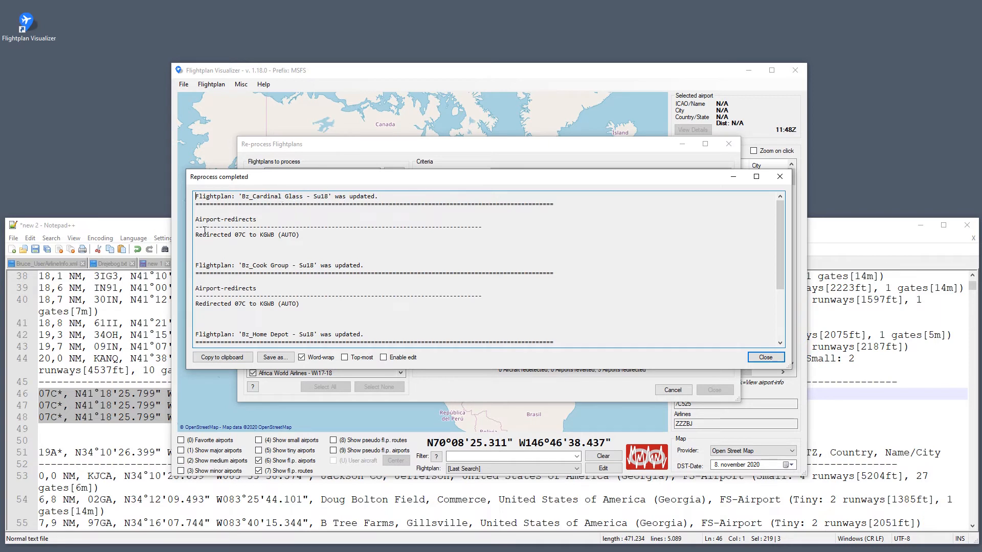
# Review the redirected airports and updated flightplans in the completion report, and close the report.
pyautogui.moveTo(262, 235)
pyautogui.mouseDown()
pyautogui.moveTo(301, 235)
pyautogui.moveTo(264, 235)
pyautogui.mouseUp()
pyautogui.scroll(-4, 323, 297)
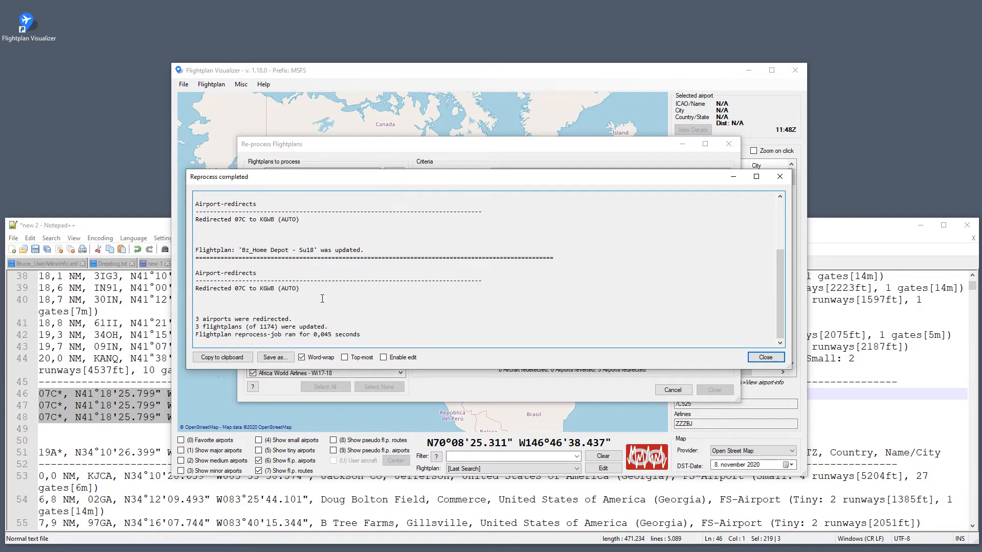
pyautogui.click(777, 356)
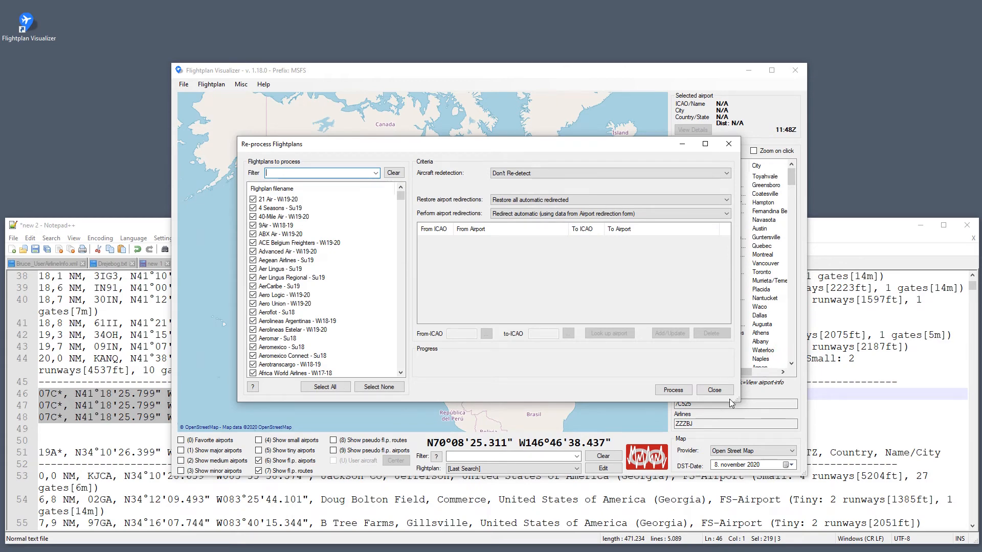
# Close the re-processing form and open the automatic airport-redirect list for editing.
pyautogui.click(714, 390)
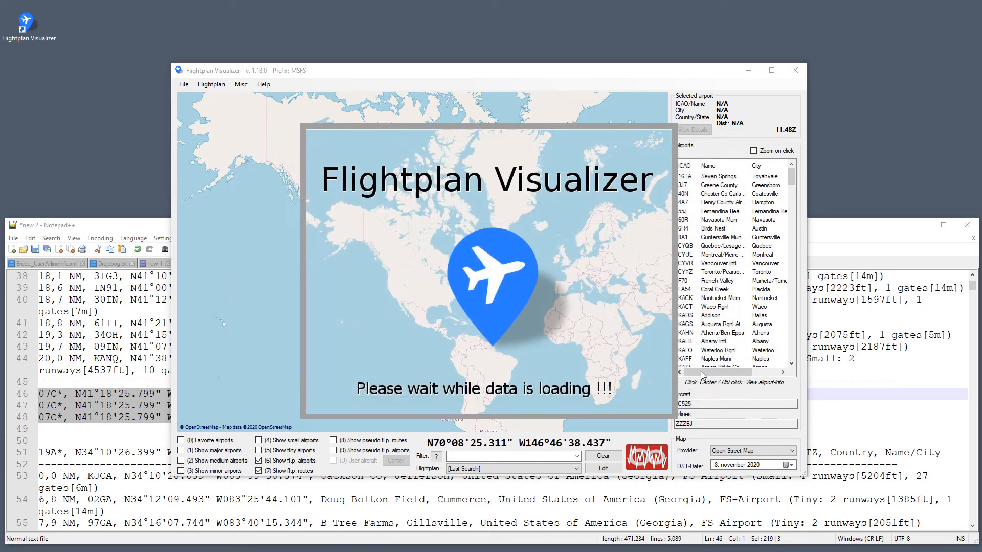
pyautogui.click(214, 86)
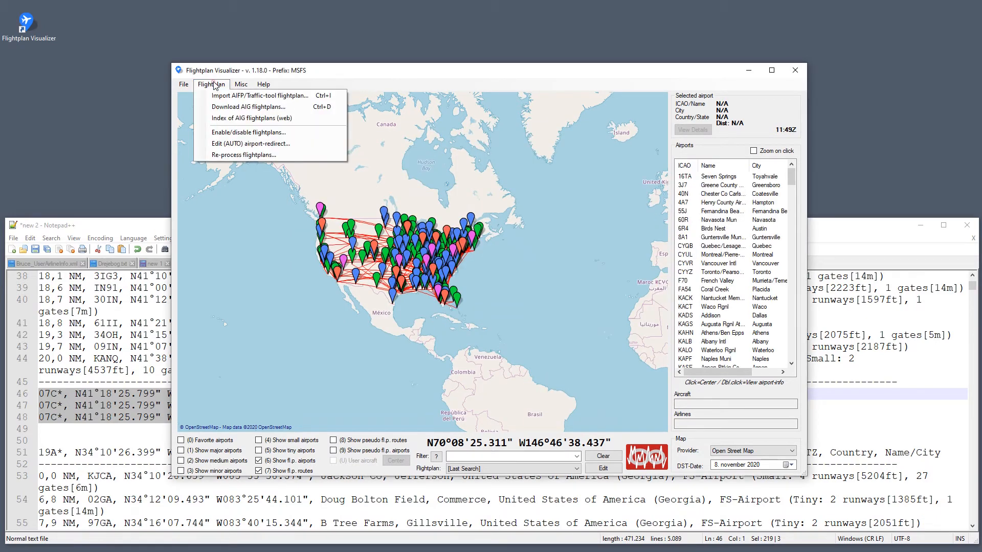
pyautogui.click(283, 145)
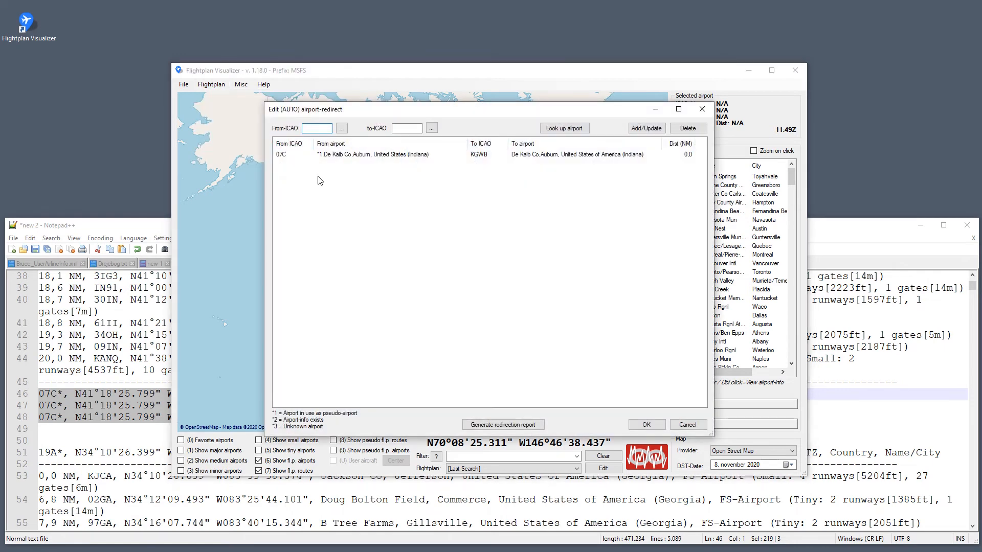
# Copy the ICAO code 19A of Jackson County Airport from the report into the From-ICAO of a new redirect.
pyautogui.click(71, 457)
pyautogui.scroll(-2, 82, 454)
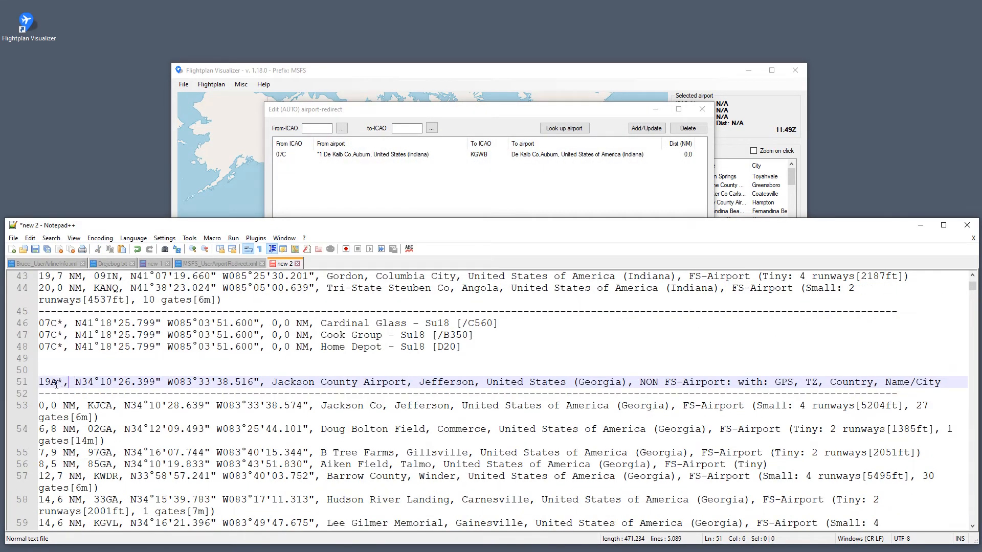
pyautogui.moveTo(58, 383); pyautogui.dragTo(33, 383)
pyautogui.hotkey('ctrl', 'c')
pyautogui.click(316, 129)
pyautogui.hotkey('ctrl', 'v')
# Copy KJCA from the report as the to-ICAO and add the redirect to the list.
pyautogui.click(93, 417)
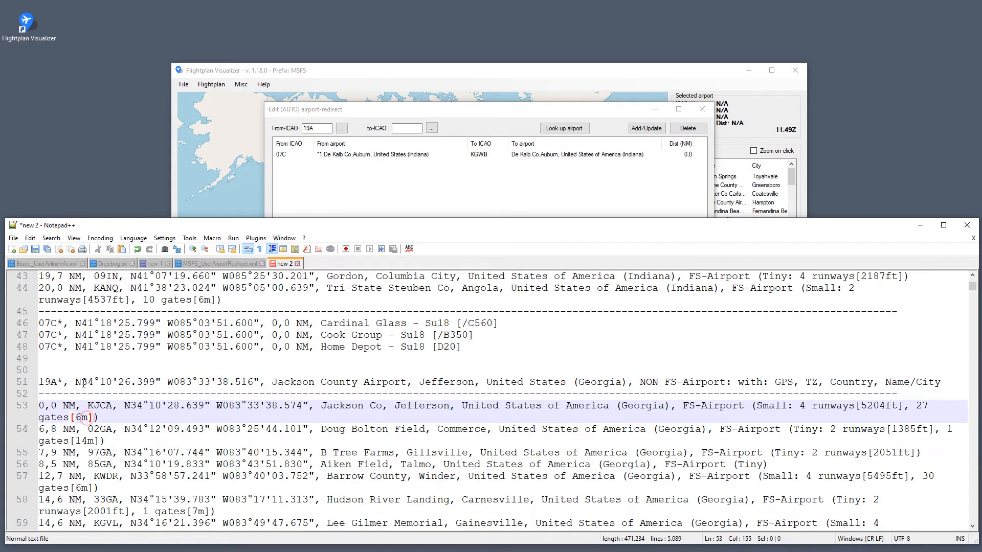
pyautogui.moveTo(88, 406); pyautogui.dragTo(101, 407)
pyautogui.click(87, 405)
pyautogui.keyDown('shift'); pyautogui.click(114, 406); pyautogui.keyUp('shift')
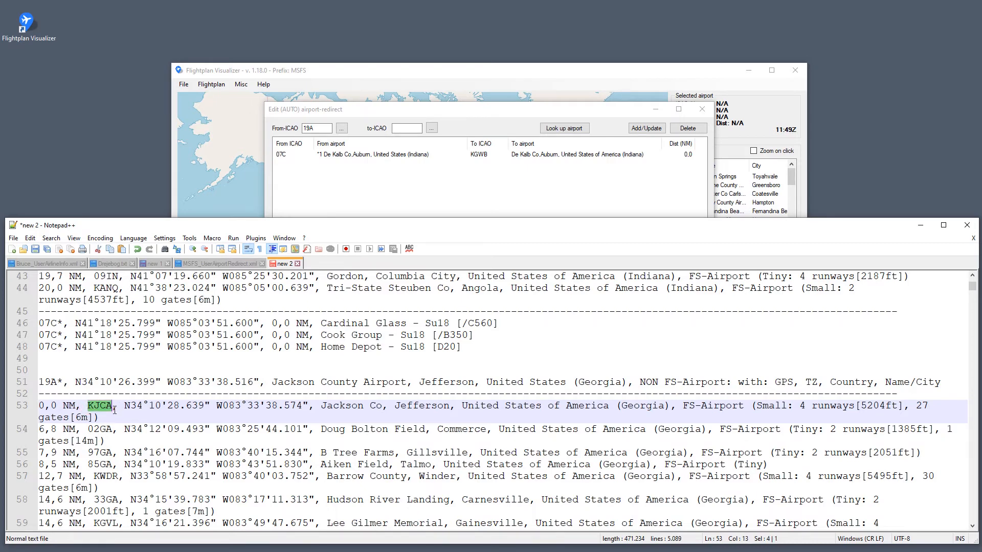
pyautogui.hotkey('ctrl', 'c')
pyautogui.click(407, 128)
pyautogui.hotkey('ctrl', 'v')
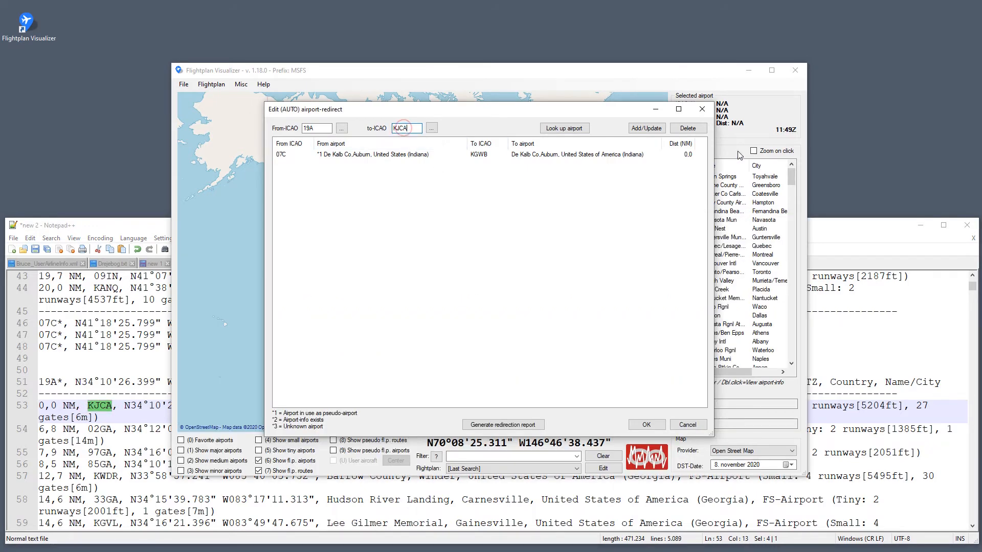
pyautogui.click(640, 130)
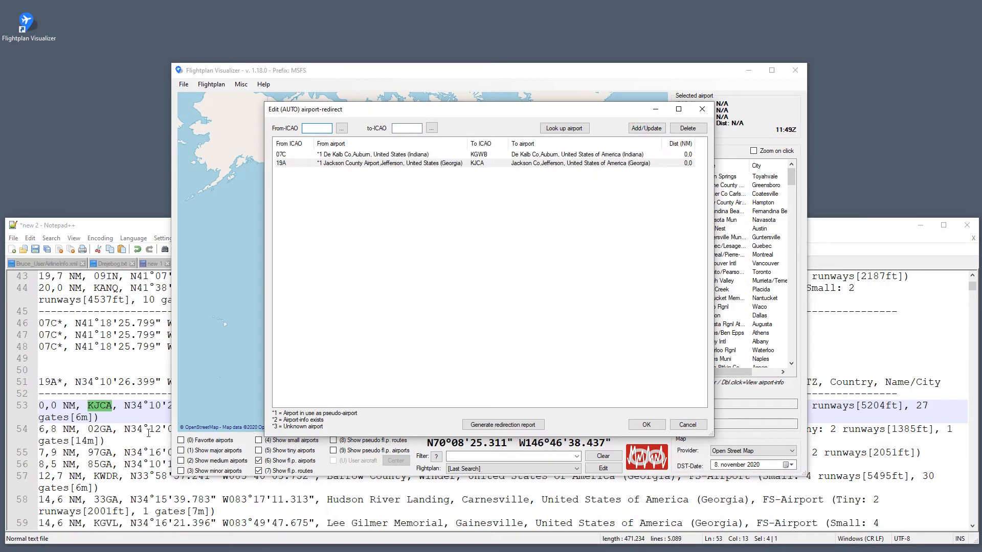
# Look through the remaining report entries and the filled redirect list, and accept the list.
pyautogui.click(130, 428)
pyautogui.scroll(-6, 139, 424)
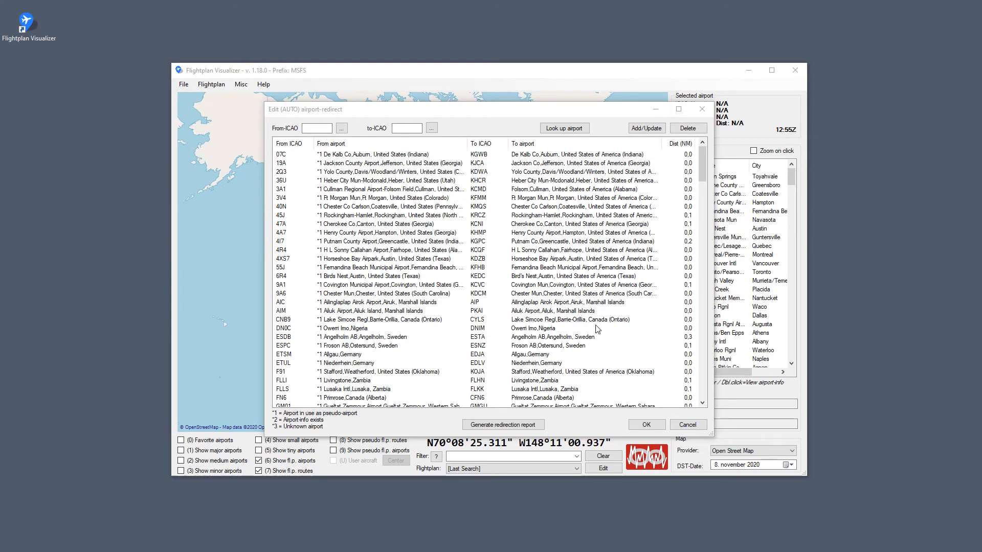
pyautogui.moveTo(703, 164)
pyautogui.mouseDown()
pyautogui.moveTo(726, 376)
pyautogui.moveTo(700, 183)
pyautogui.mouseUp()
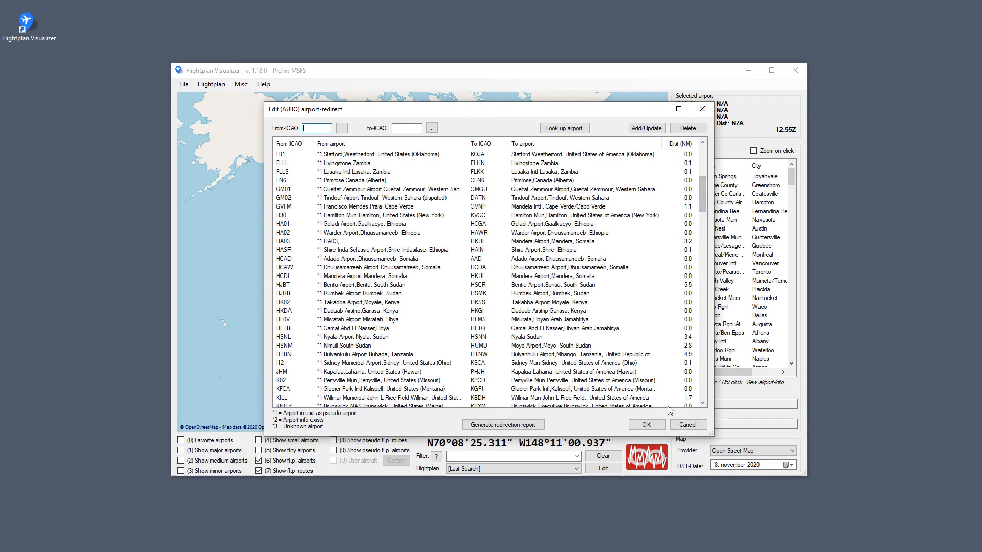
pyautogui.click(647, 425)
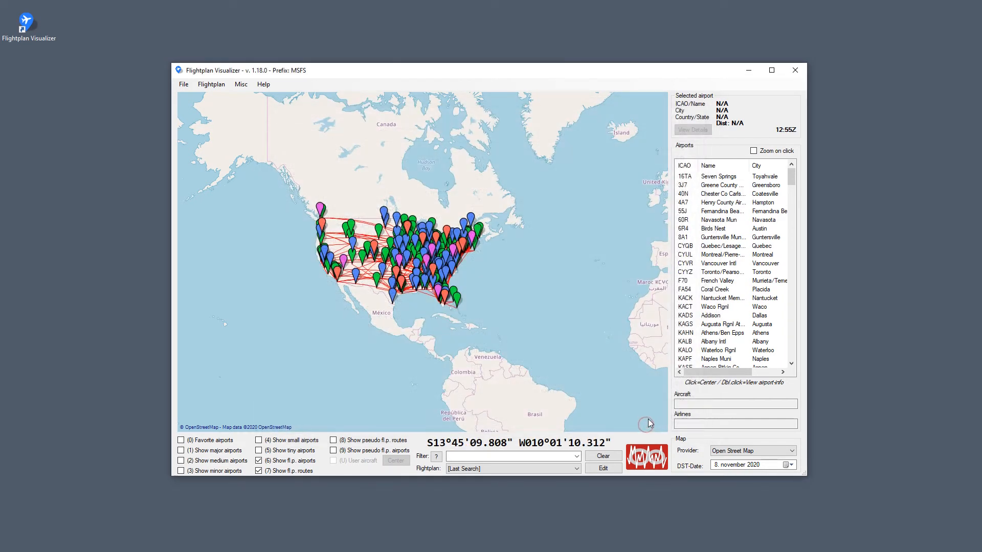
# Re-process all flightplans with Restore all automatic redirected and Redirect automatic (using data from Airport redirection form).
pyautogui.click(208, 87)
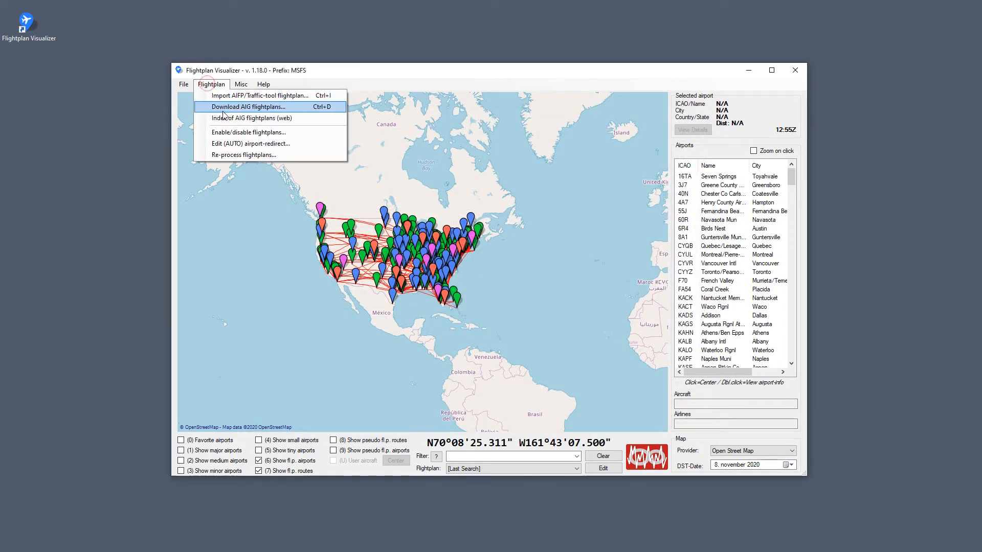
pyautogui.click(242, 155)
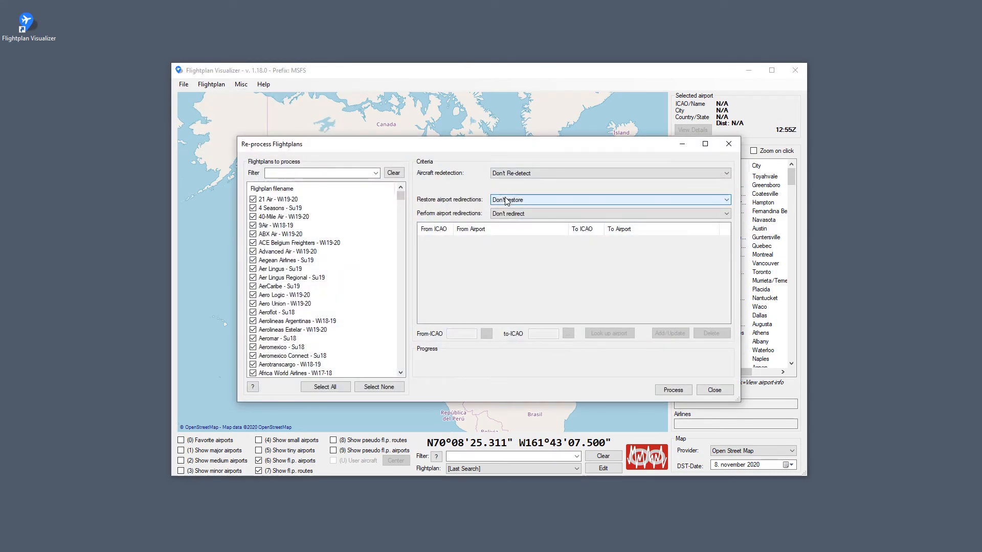
pyautogui.click(537, 201)
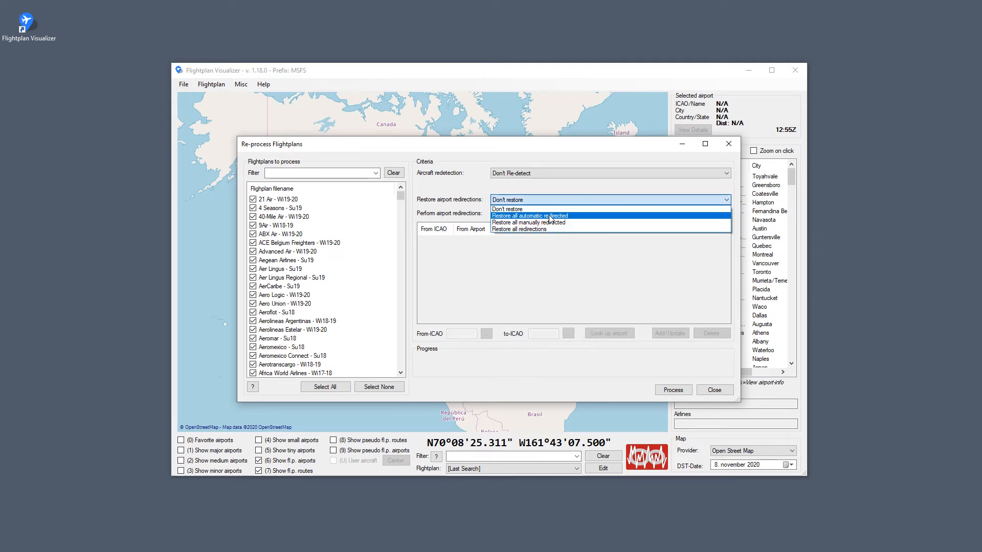
pyautogui.click(549, 217)
pyautogui.click(523, 214)
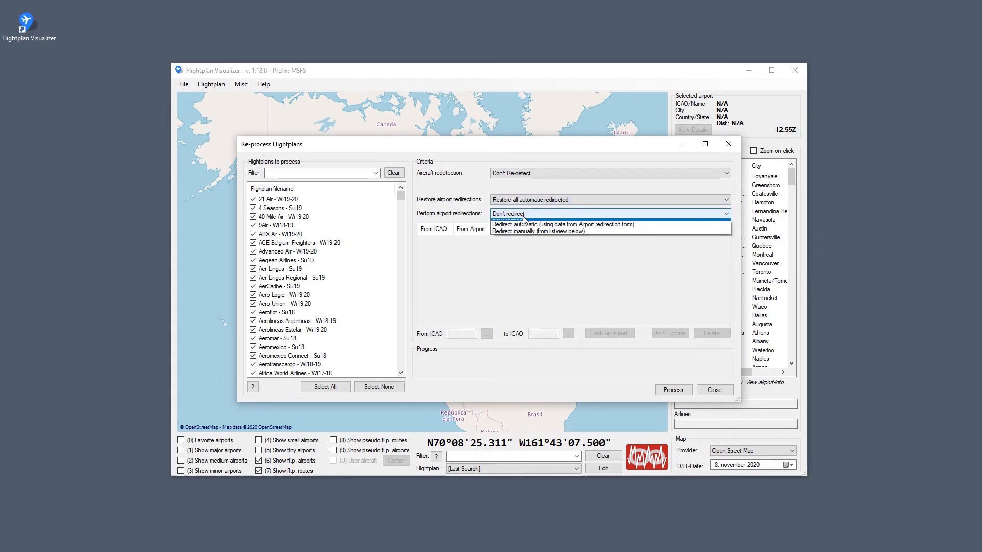
pyautogui.click(524, 223)
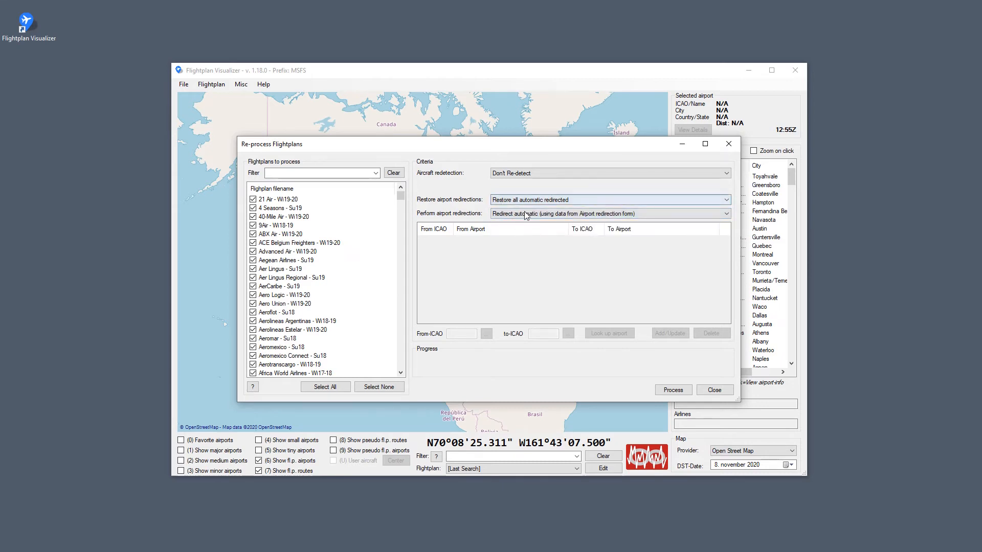
pyautogui.click(491, 240)
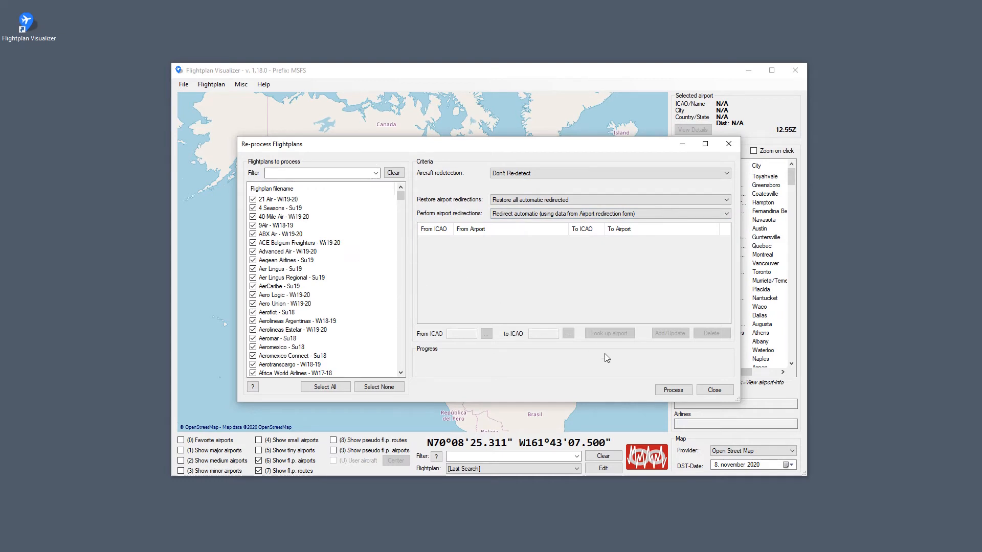
pyautogui.click(672, 389)
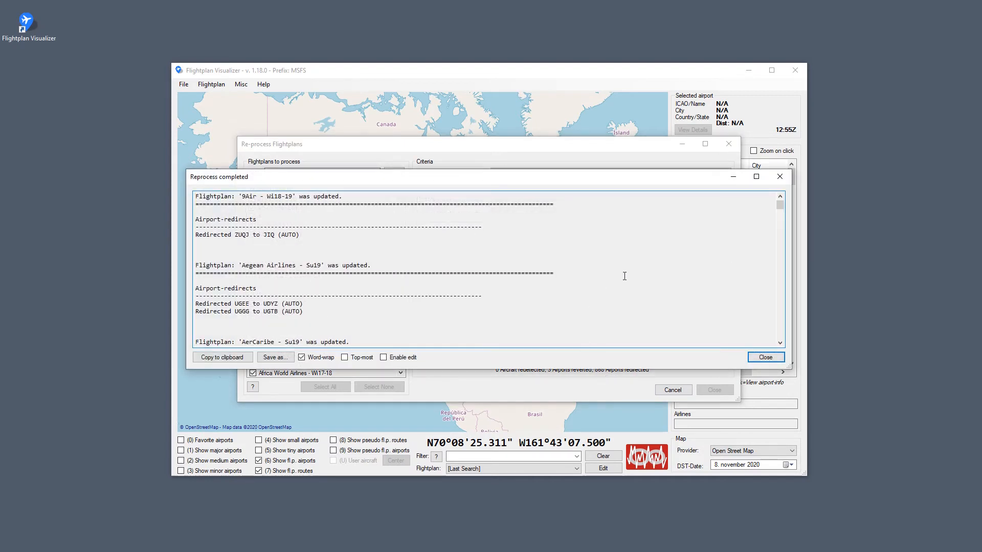
# Review the flightplans' airport redirects in the completion report, and close the report and the re-processing form.
pyautogui.moveTo(785, 210); pyautogui.dragTo(770, 305)
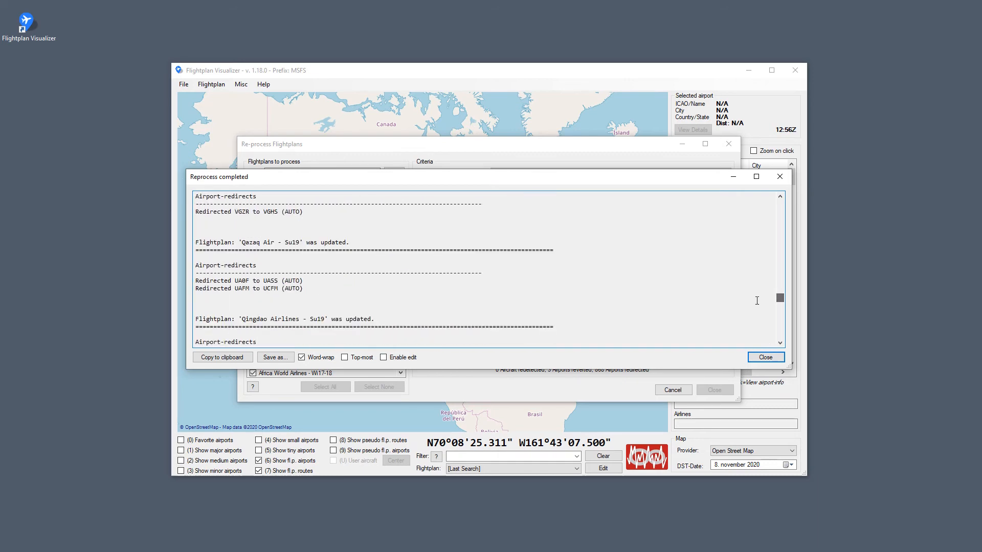
pyautogui.click(762, 356)
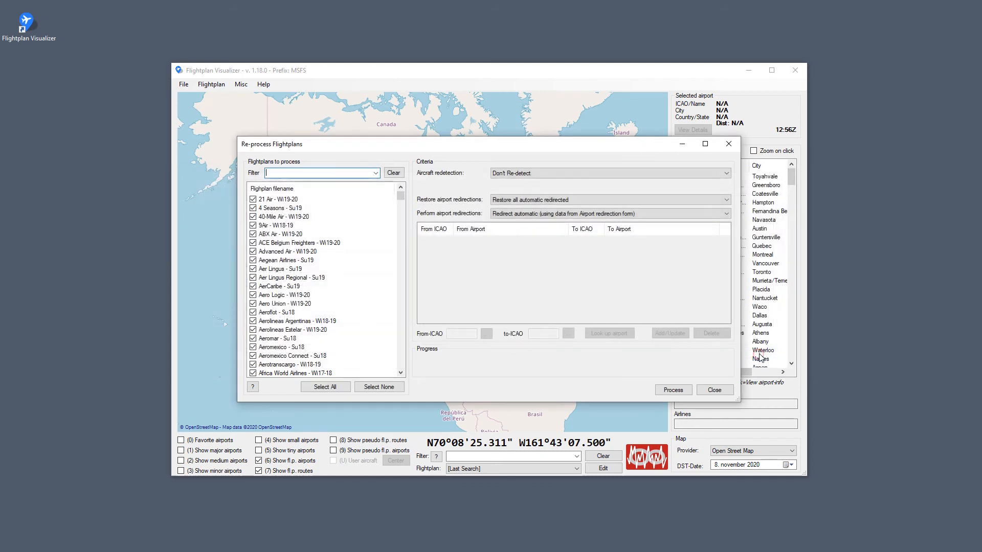
pyautogui.click(715, 390)
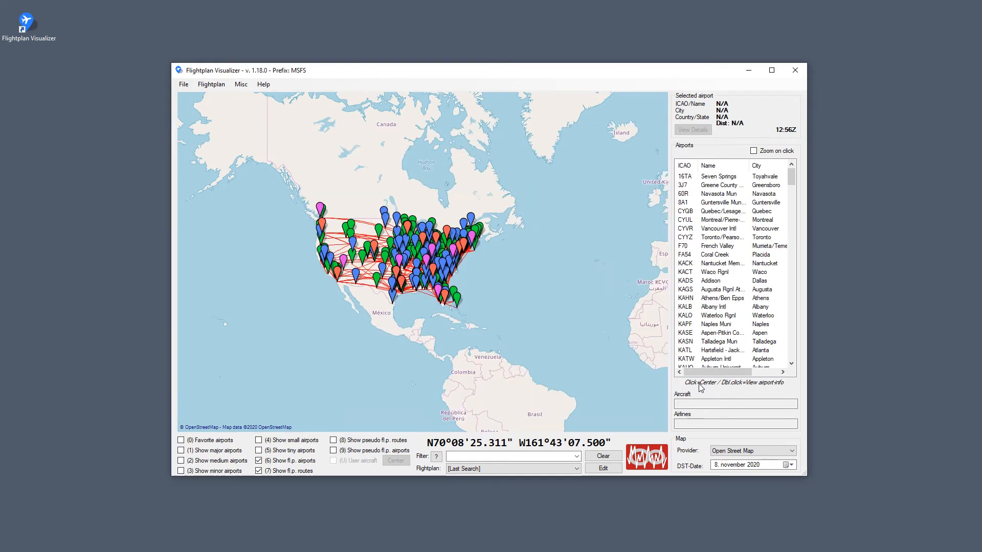
# Generate a new redirection report from the automatic airport-redirect list and enlarge the report window vertically.
pyautogui.click(214, 90)
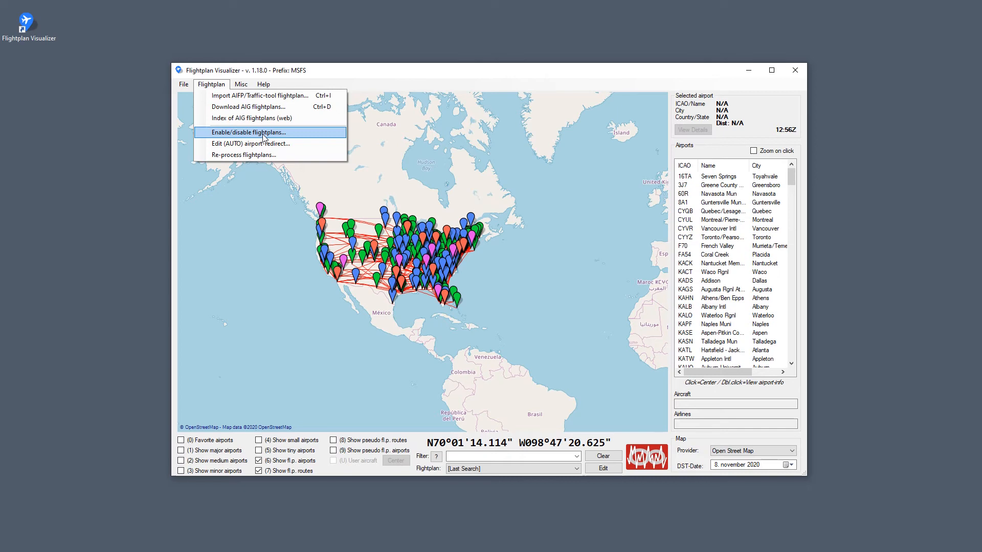
pyautogui.click(287, 145)
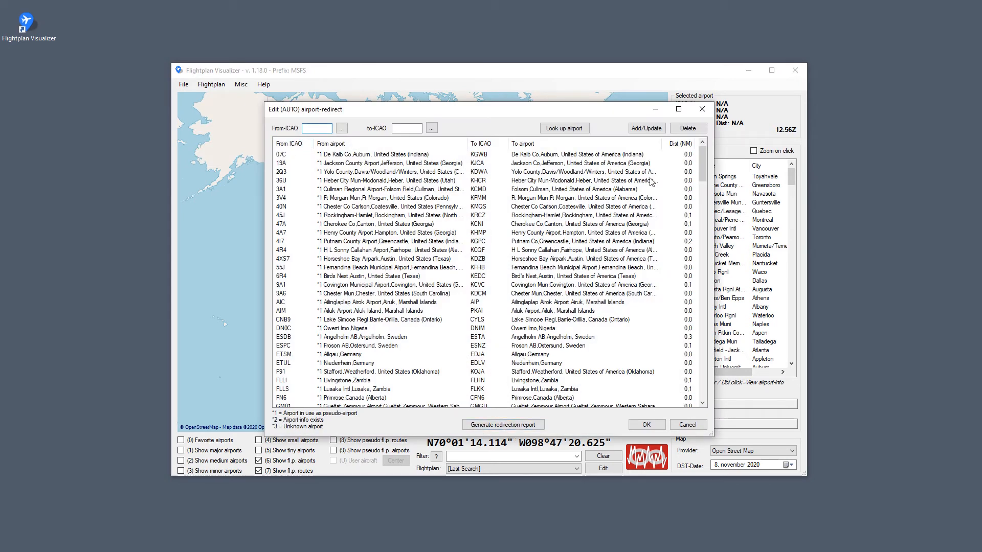
pyautogui.click(492, 426)
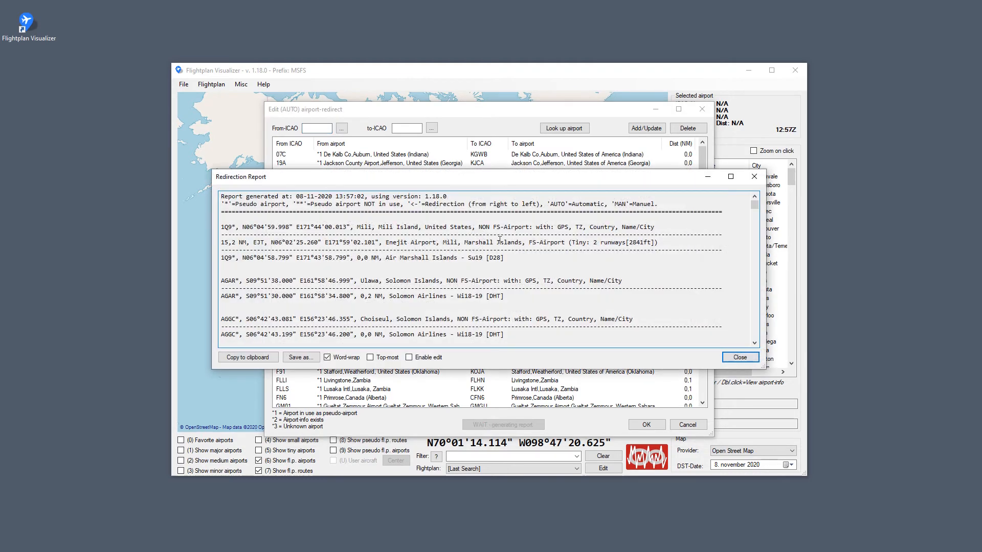
pyautogui.moveTo(513, 171); pyautogui.dragTo(535, 32)
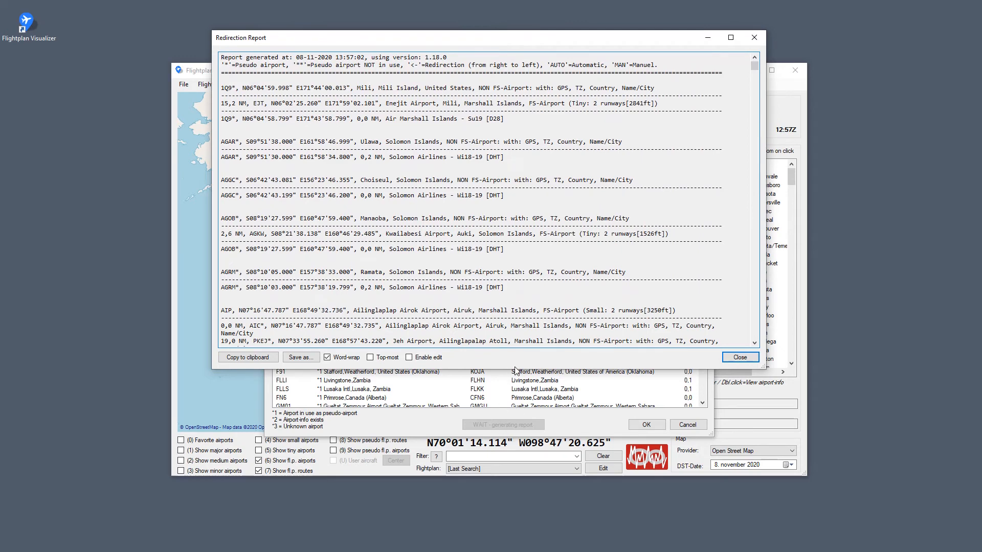
pyautogui.moveTo(517, 368); pyautogui.dragTo(505, 484)
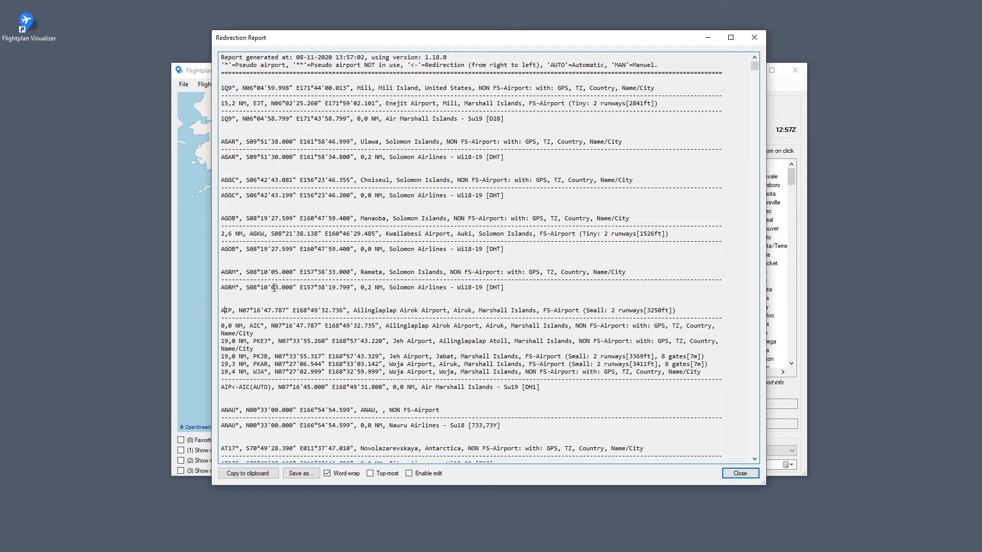
# Examine the pseudo-airport AIC entry under AIP in the report, including its asterisk, GPS, TZ, Country and Name/City details.
pyautogui.doubleClick(255, 326)
pyautogui.moveTo(261, 323); pyautogui.dragTo(258, 326)
pyautogui.moveTo(249, 325); pyautogui.dragTo(261, 326)
pyautogui.moveTo(575, 326); pyautogui.dragTo(627, 328)
pyautogui.moveTo(653, 319); pyautogui.dragTo(668, 327)
pyautogui.click(674, 326)
pyautogui.click(698, 325)
pyautogui.click(221, 332)
pyautogui.click(250, 332)
pyautogui.moveTo(256, 336); pyautogui.dragTo(228, 326)
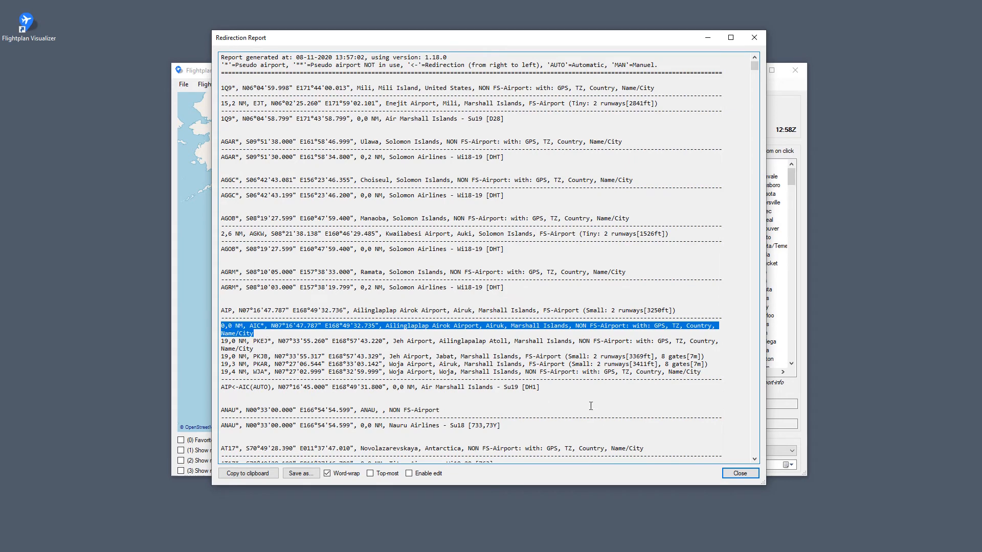
# Close the report, accept the redirect list, and restart Flightplan Visualizer with the FV MSFS desktop shortcut.
pyautogui.click(752, 38)
pyautogui.click(646, 424)
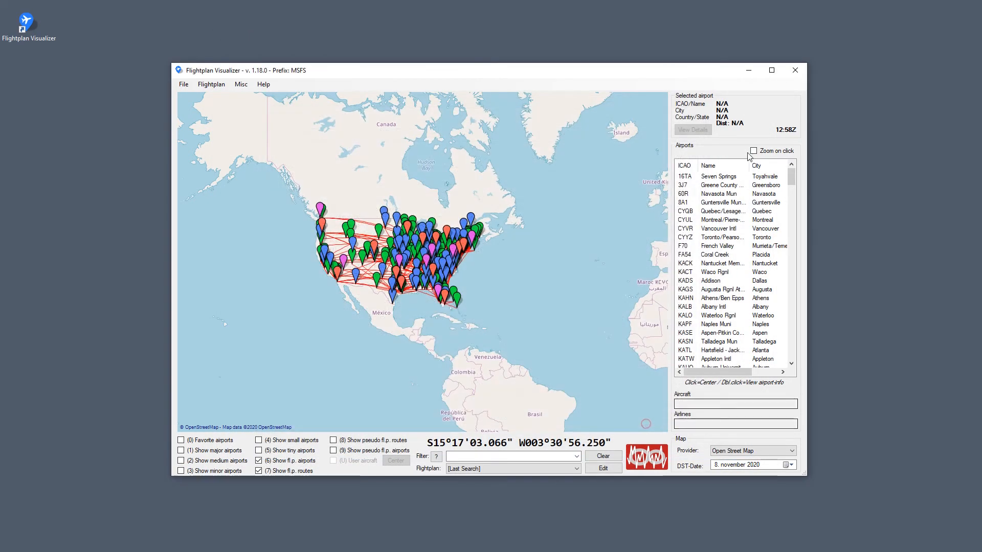
pyautogui.click(793, 70)
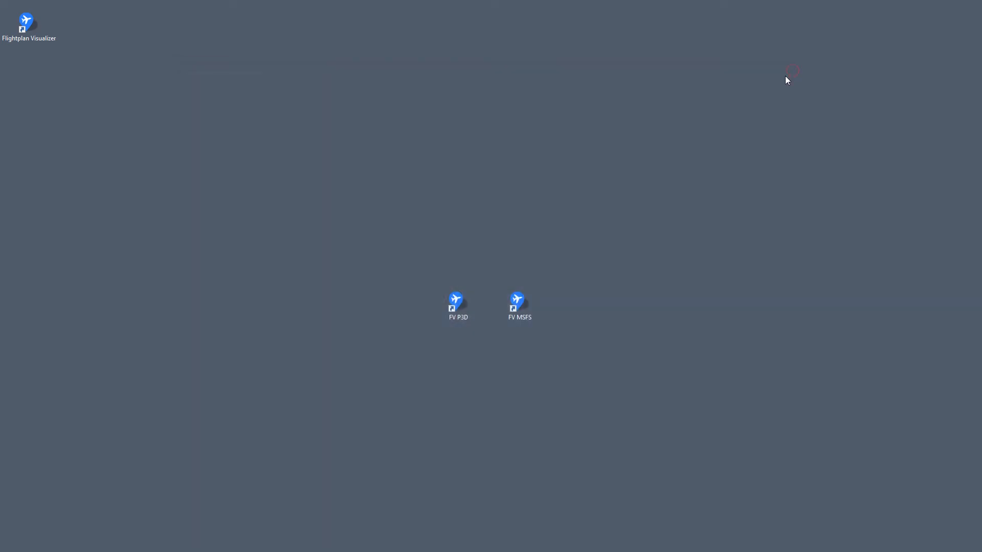
pyautogui.doubleClick(522, 296)
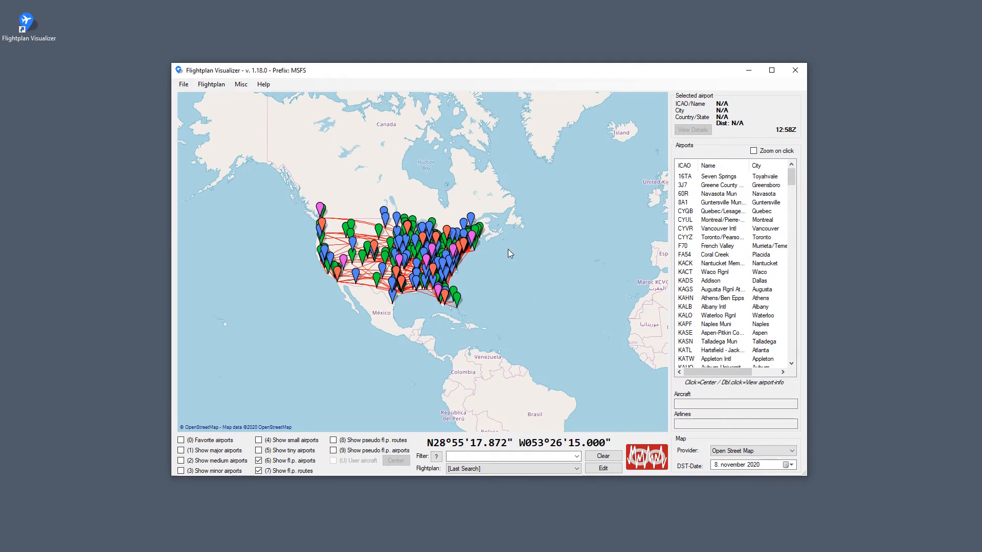
# Generate the redirection report again after the restart and enlarge its window to show more entries.
pyautogui.click(209, 85)
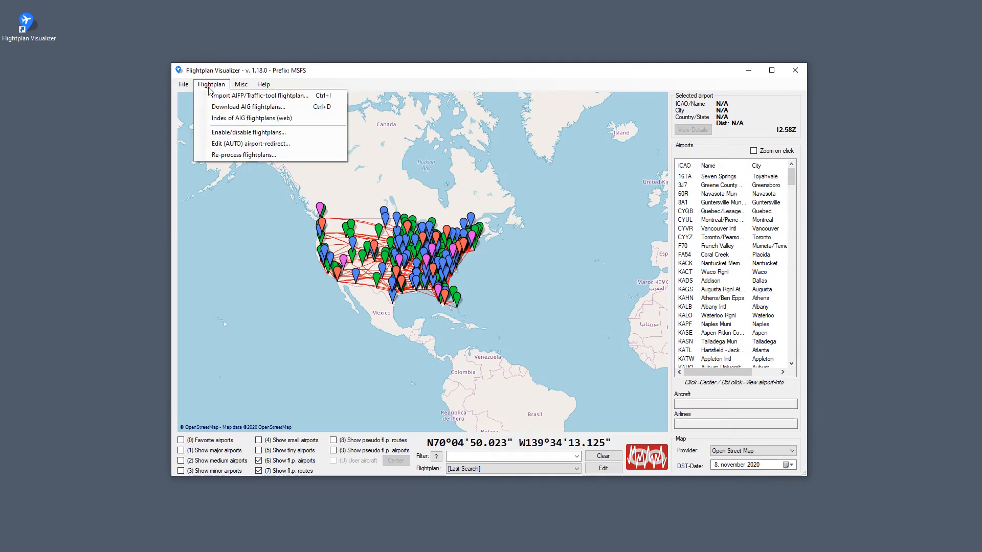
pyautogui.click(247, 143)
pyautogui.click(529, 425)
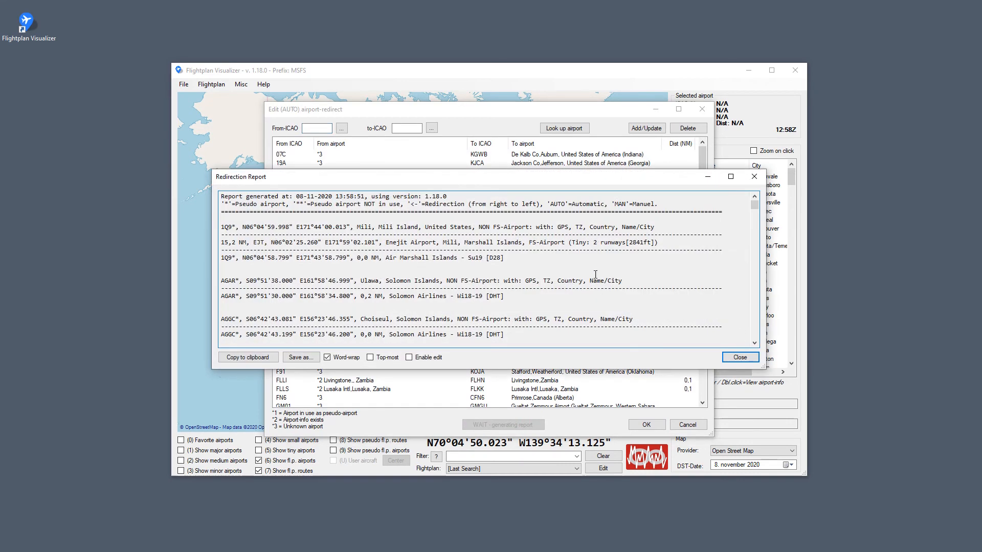
pyautogui.moveTo(476, 170); pyautogui.dragTo(491, 23)
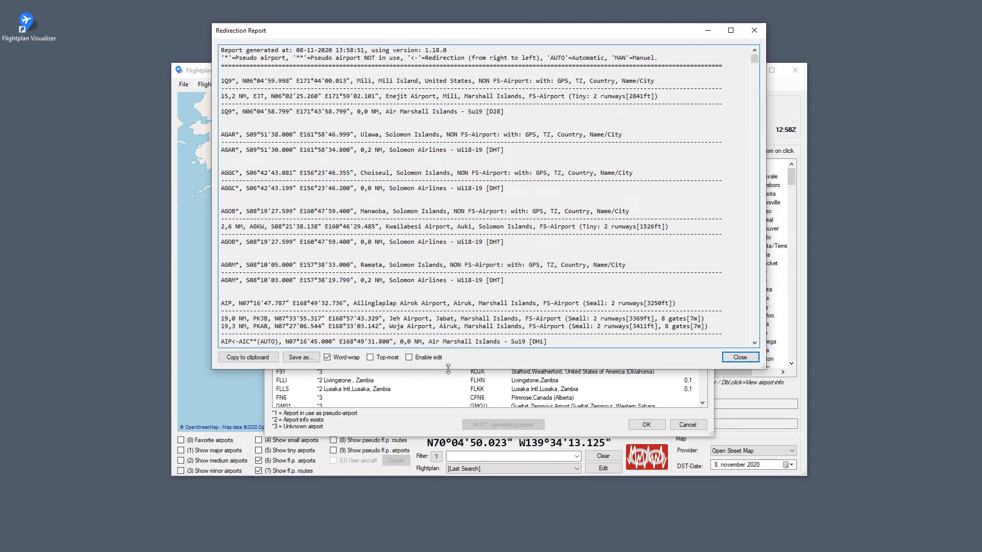
pyautogui.moveTo(450, 369); pyautogui.dragTo(440, 506)
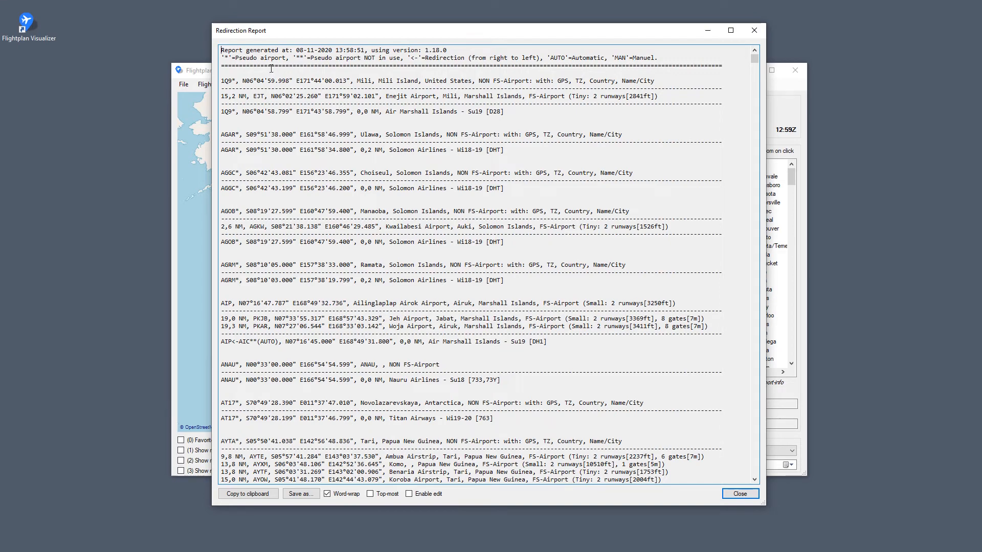
# Examine the pseudo-airport entries 1Q9, AGAR and AGGC in the report, including their NON FS-Airport status and the flightplans using them.
pyautogui.doubleClick(233, 81)
pyautogui.click(231, 78)
pyautogui.moveTo(232, 79); pyautogui.dragTo(235, 79)
pyautogui.doubleClick(234, 134)
pyautogui.doubleClick(237, 135)
pyautogui.moveTo(446, 134); pyautogui.dragTo(500, 135)
pyautogui.click(246, 144)
pyautogui.moveTo(390, 188); pyautogui.dragTo(504, 189)
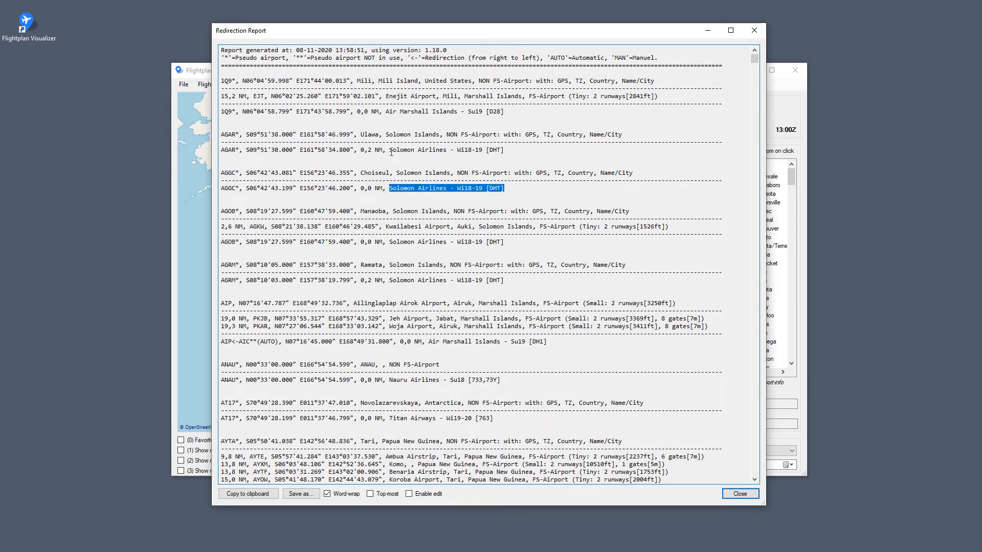
# Examine the AGAR and AGOB entries in the report, including the Solomon Airlines flightplan and the nearby AGKW airport.
pyautogui.moveTo(388, 150); pyautogui.dragTo(504, 150)
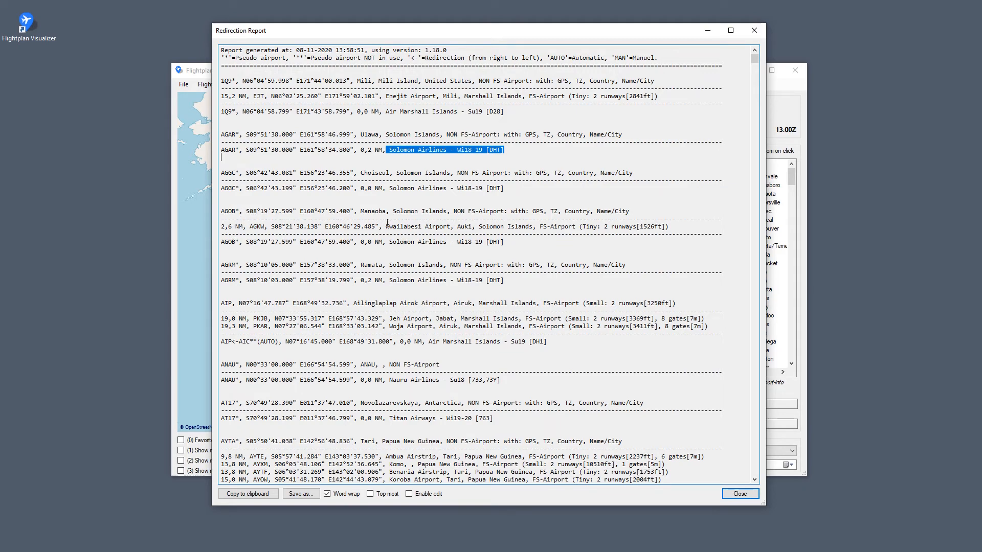
pyautogui.doubleClick(253, 226)
pyautogui.moveTo(236, 211); pyautogui.dragTo(225, 211)
pyautogui.scroll(-1, 486, 362)
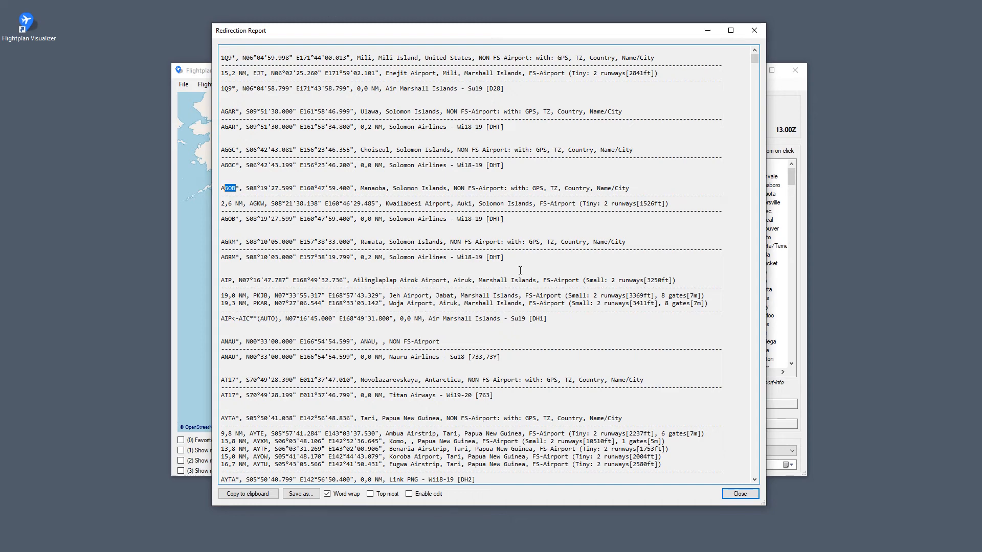
# Close the report and the airport-redirect list, and restart Flightplan Visualizer with the FV P3D desktop shortcut.
pyautogui.click(746, 494)
pyautogui.moveTo(701, 169); pyautogui.dragTo(715, 396)
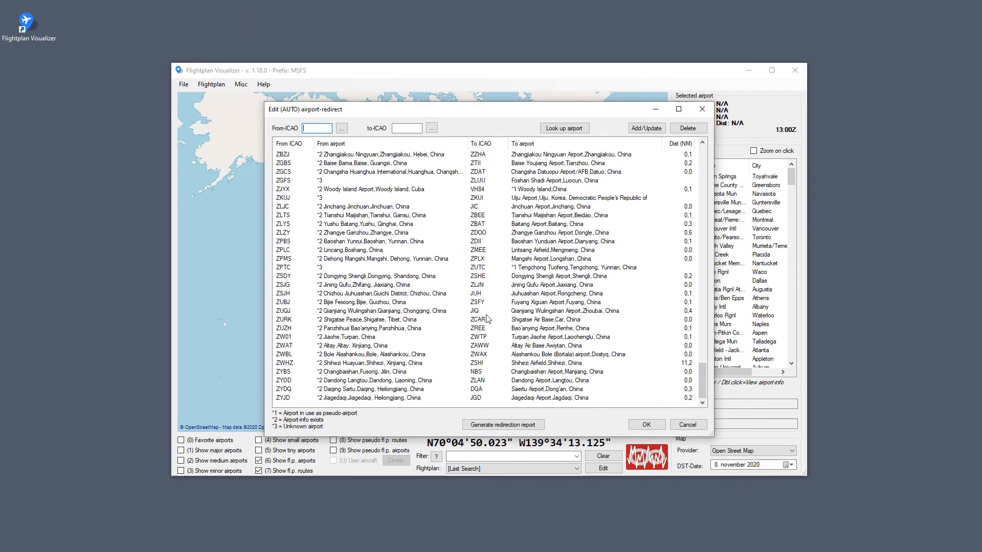
pyautogui.click(707, 114)
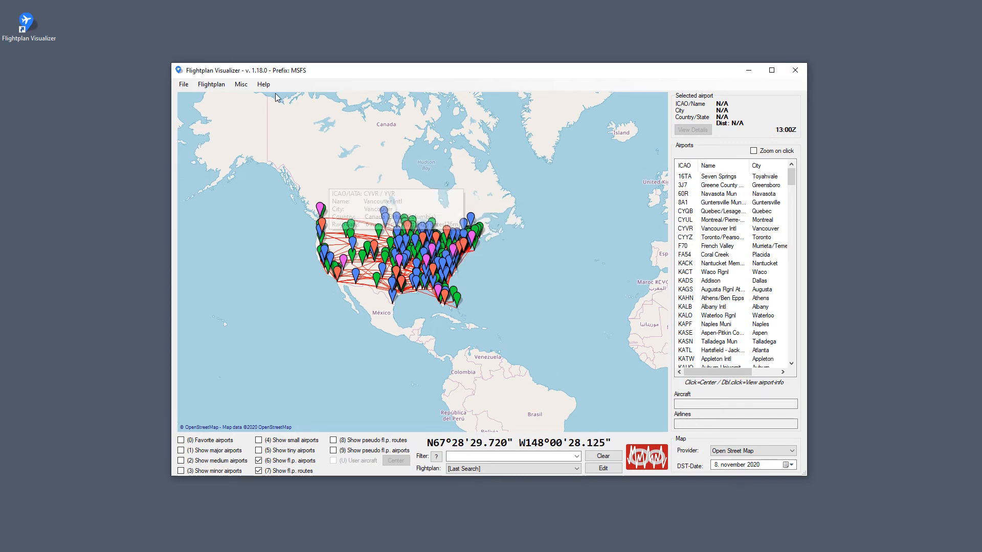
pyautogui.click(795, 70)
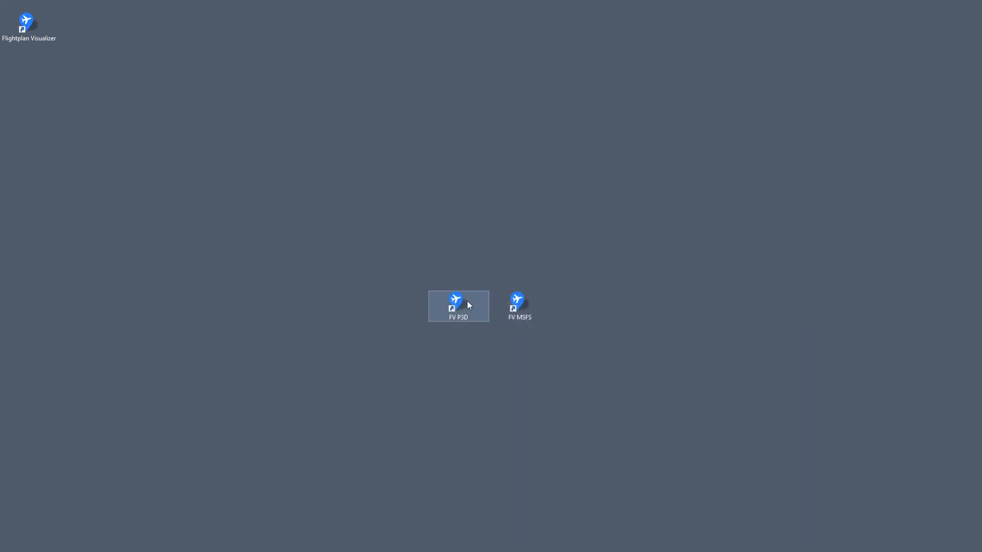
pyautogui.doubleClick(462, 302)
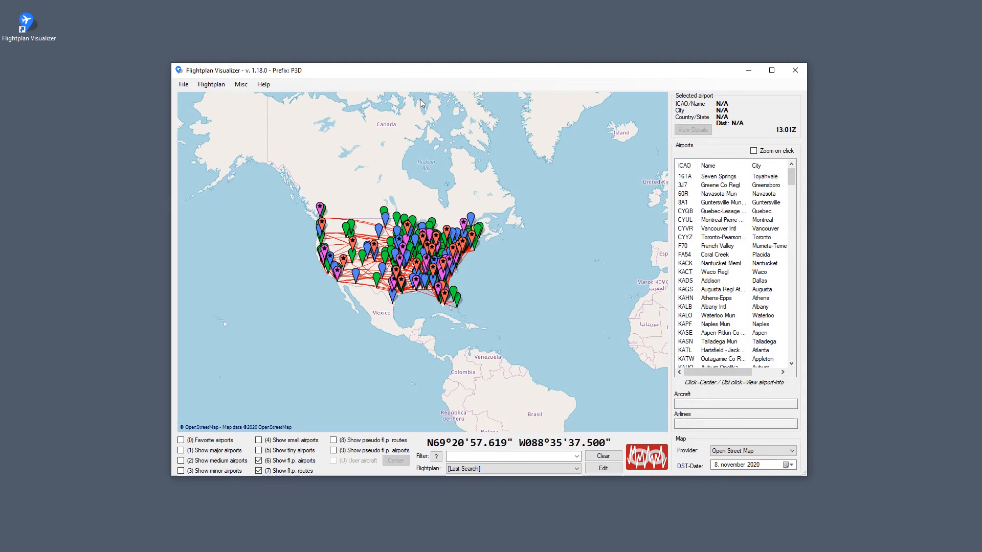
pyautogui.click(215, 89)
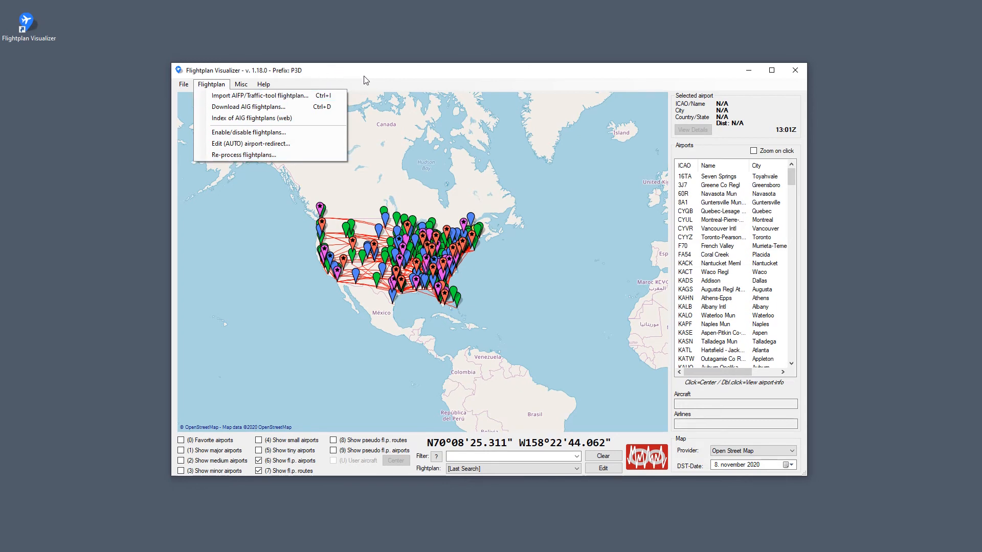
pyautogui.click(239, 156)
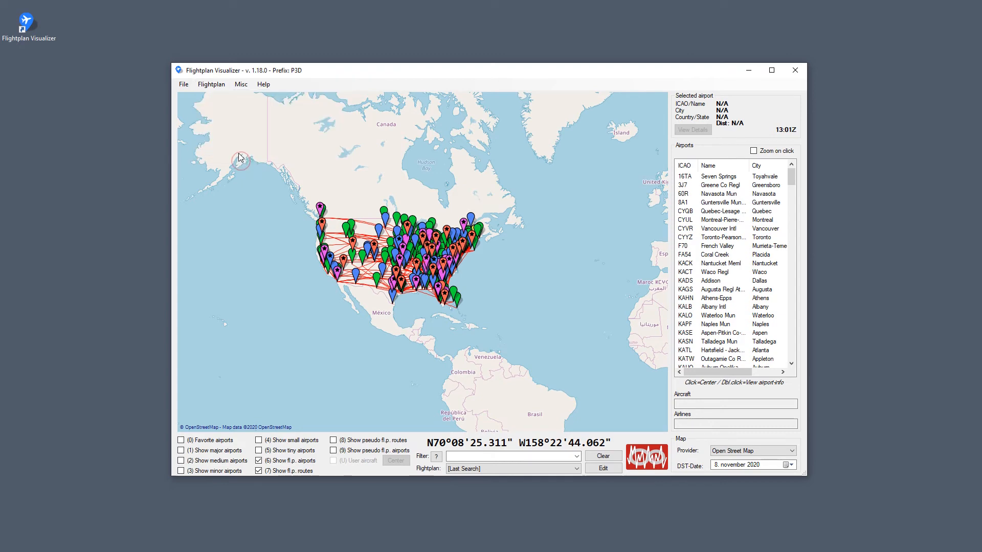
pyautogui.click(529, 200)
pyautogui.click(526, 213)
pyautogui.click(511, 212)
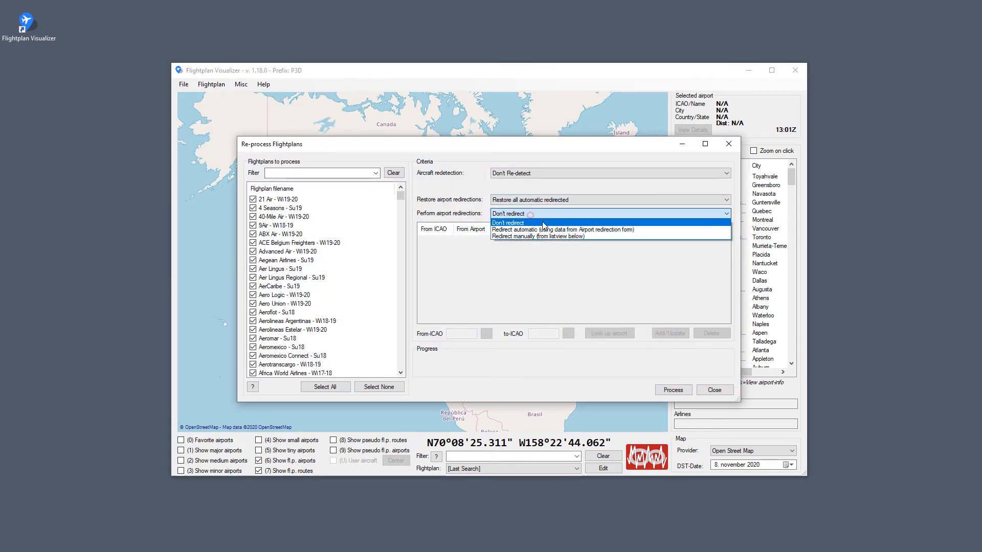
pyautogui.click(548, 226)
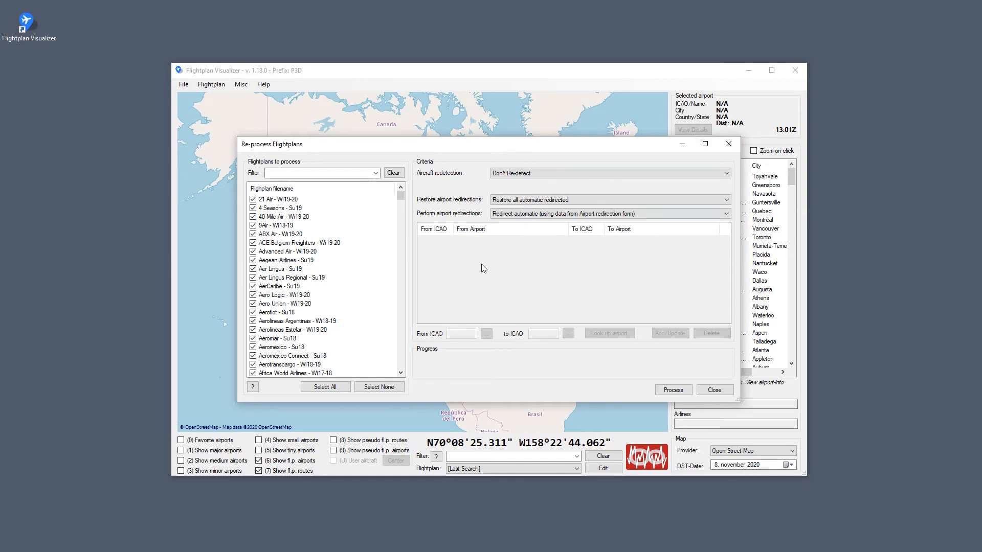
pyautogui.click(729, 144)
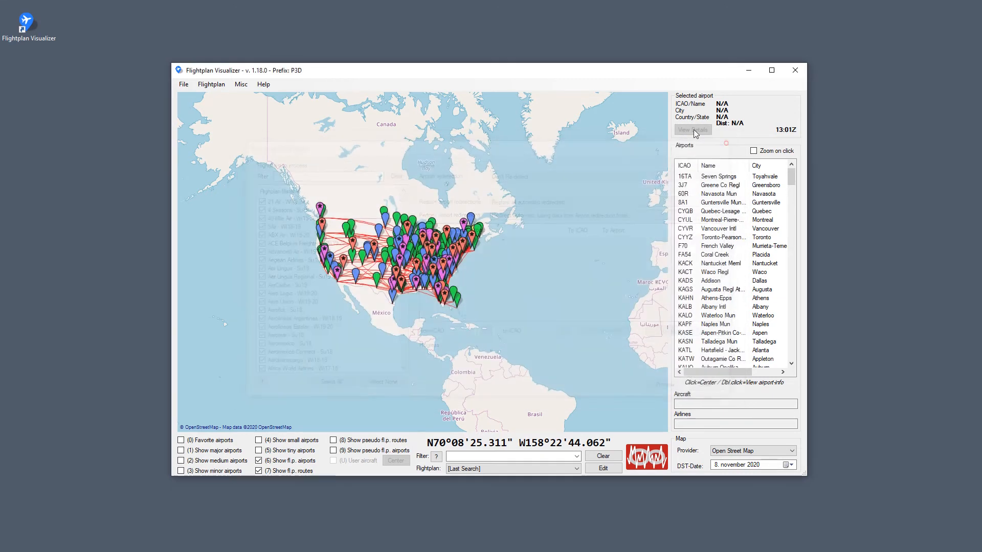
# Enable automatic reprocessing of flightplans on FilePrefix change in the program settings and accept them.
pyautogui.click(183, 85)
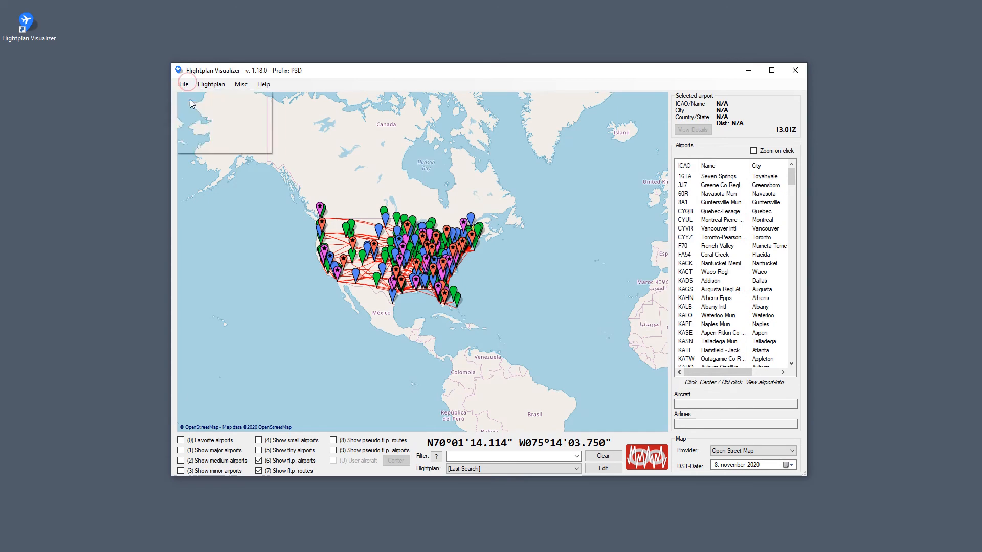
pyautogui.click(207, 94)
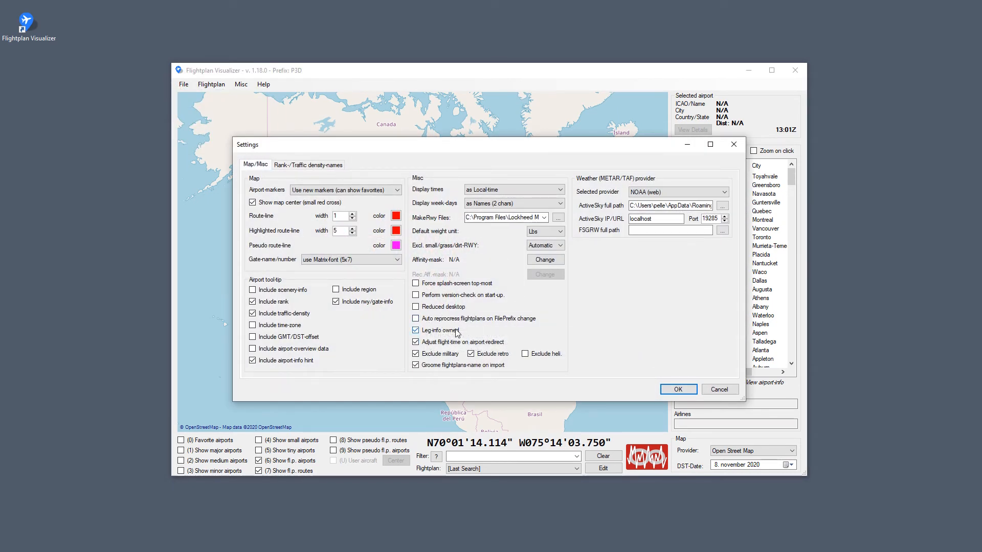
pyautogui.moveTo(500, 322)
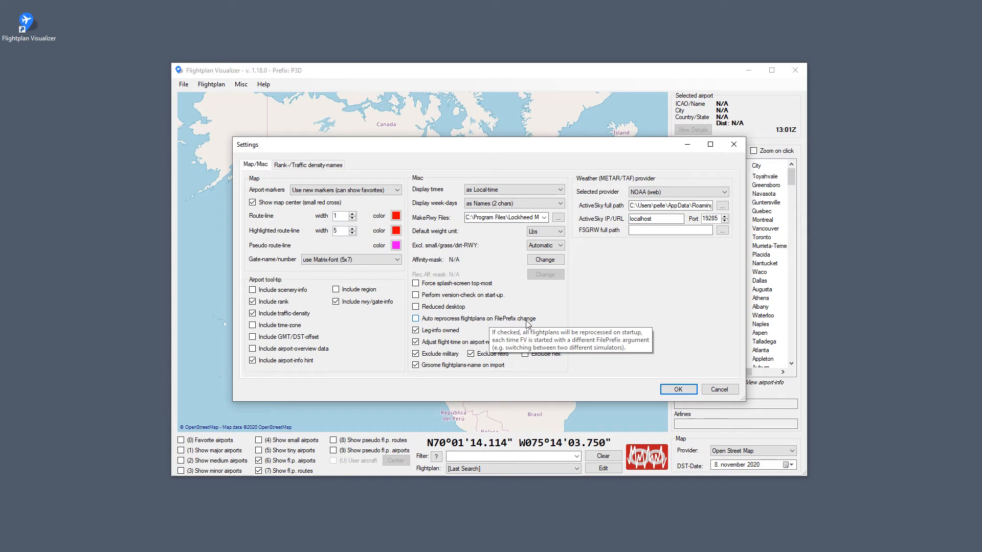
pyautogui.click(415, 319)
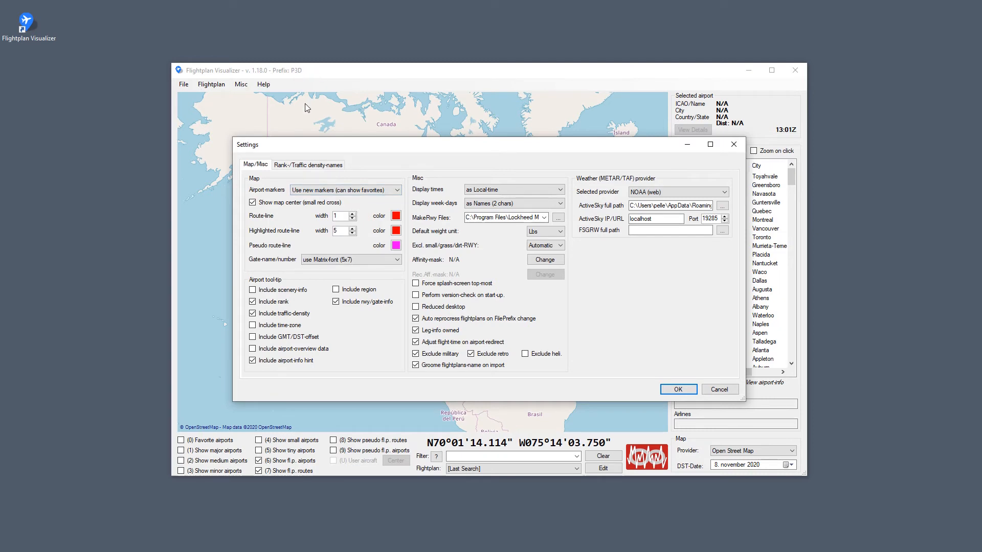
pyautogui.click(678, 389)
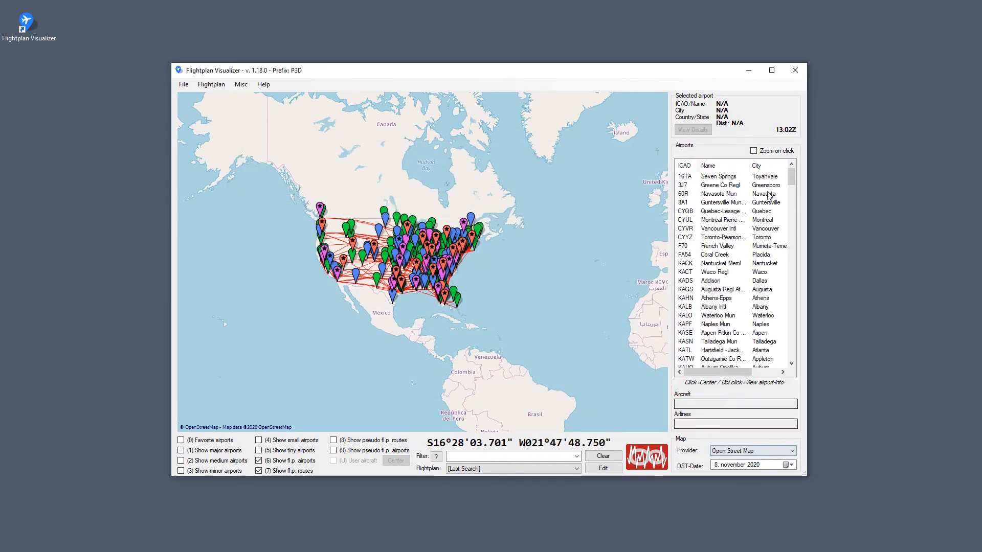
# Restart Flightplan Visualizer with the FV MSFS desktop shortcut and show its log.
pyautogui.click(796, 71)
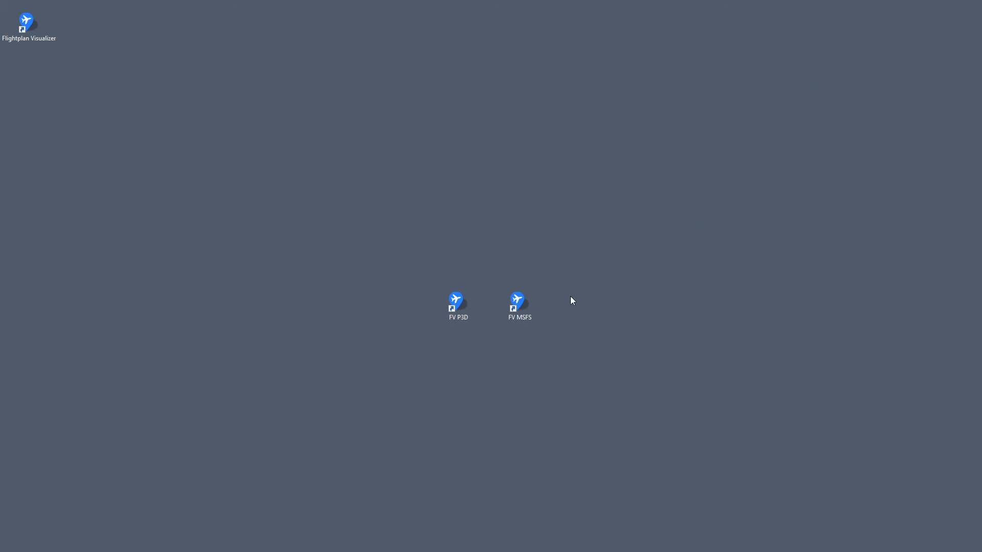
pyautogui.doubleClick(526, 293)
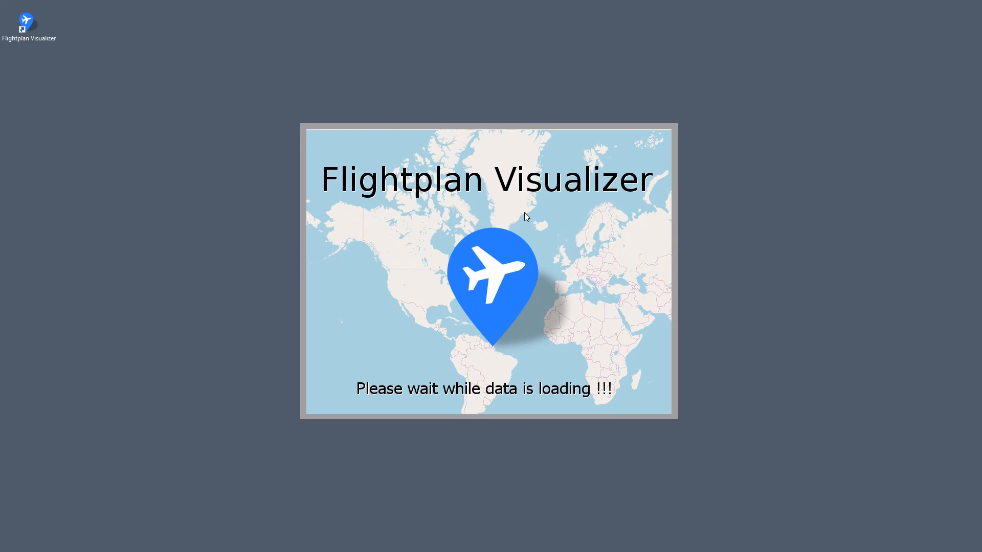
pyautogui.click(183, 85)
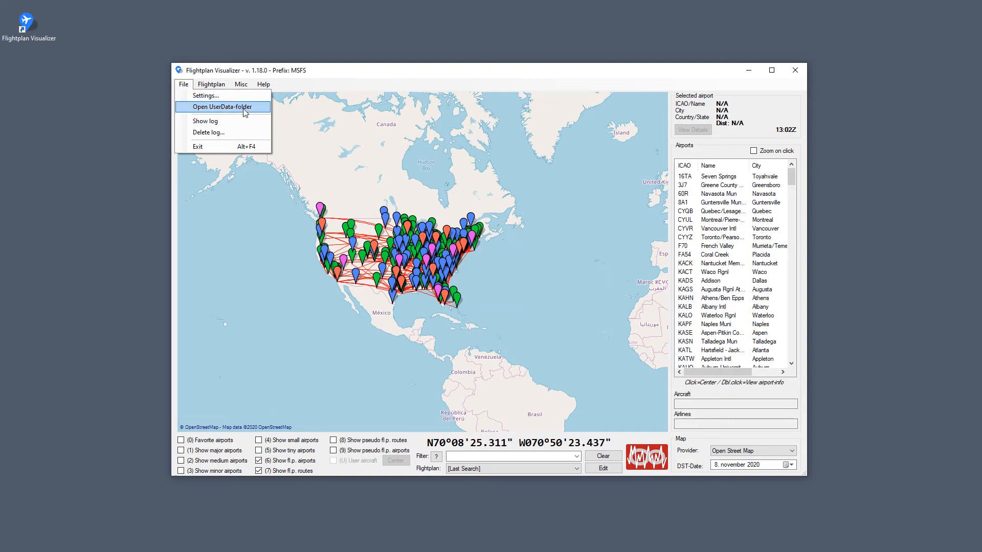
pyautogui.click(222, 126)
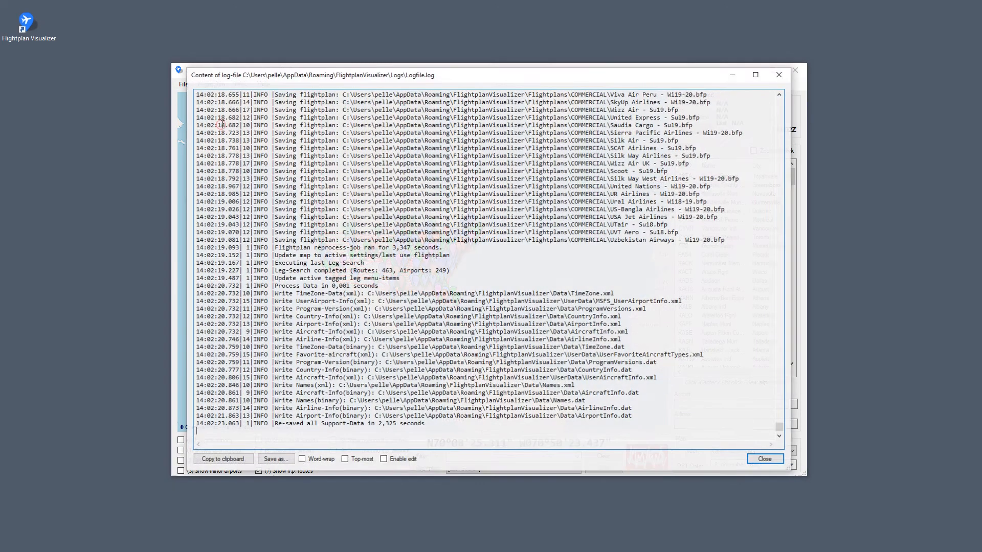
# Examine the latest startup in the log for the start of the flightplan re-process job and its running time.
pyautogui.scroll(1, 496, 329)
pyautogui.scroll(6, 495, 329)
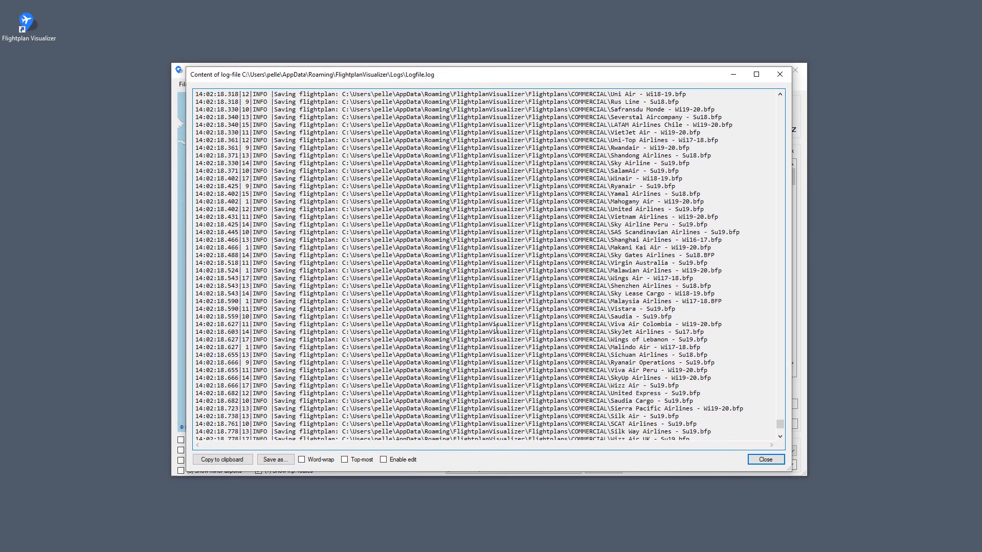
pyautogui.scroll(-5, 356, 360)
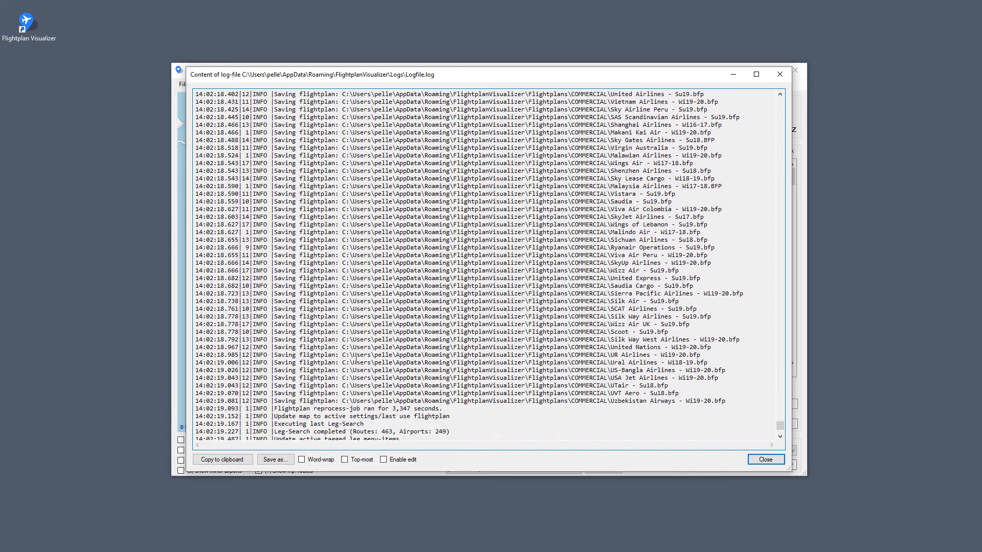
pyautogui.scroll(6, 369, 290)
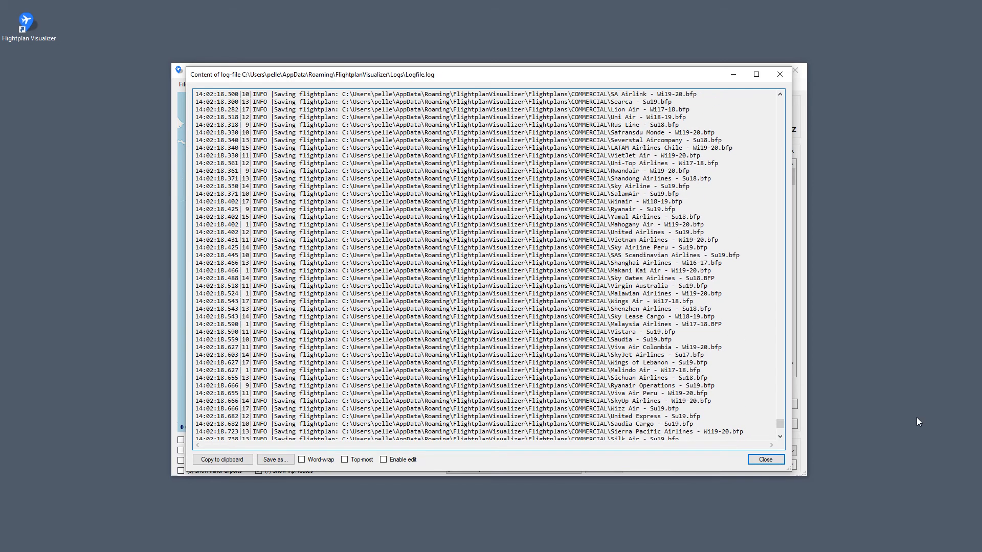
pyautogui.moveTo(779, 422); pyautogui.dragTo(784, 364)
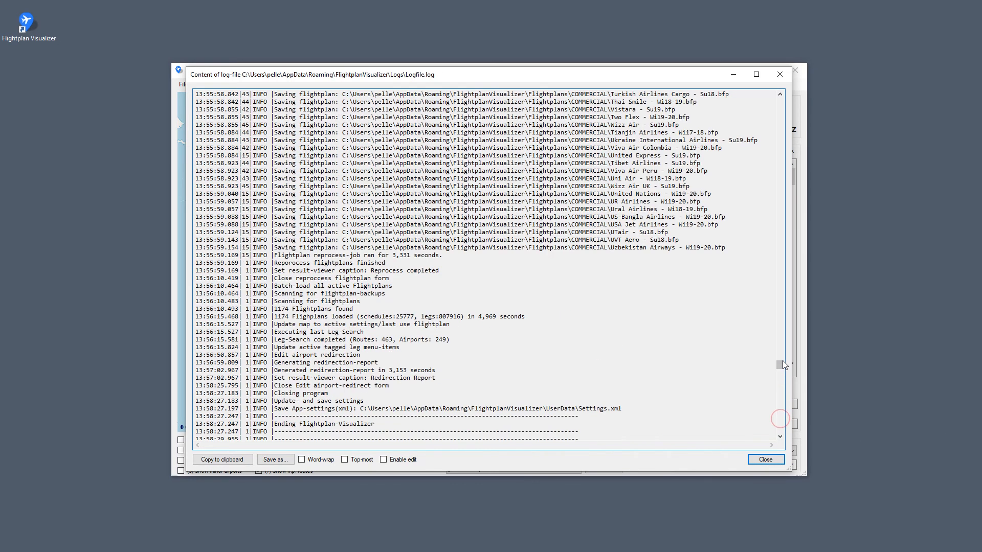
pyautogui.click(779, 401)
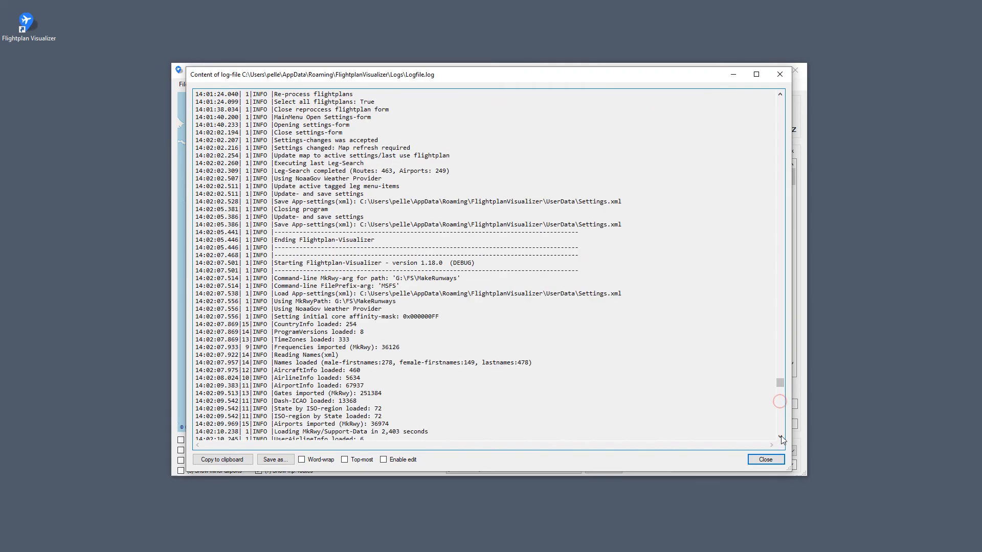
pyautogui.scroll(20, 752, 405)
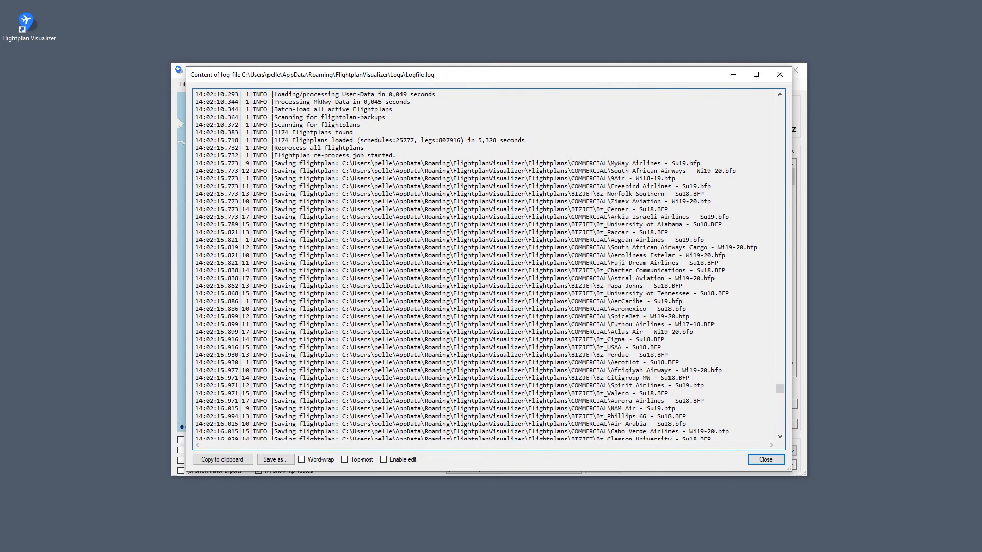
pyautogui.scroll(5, 423, 317)
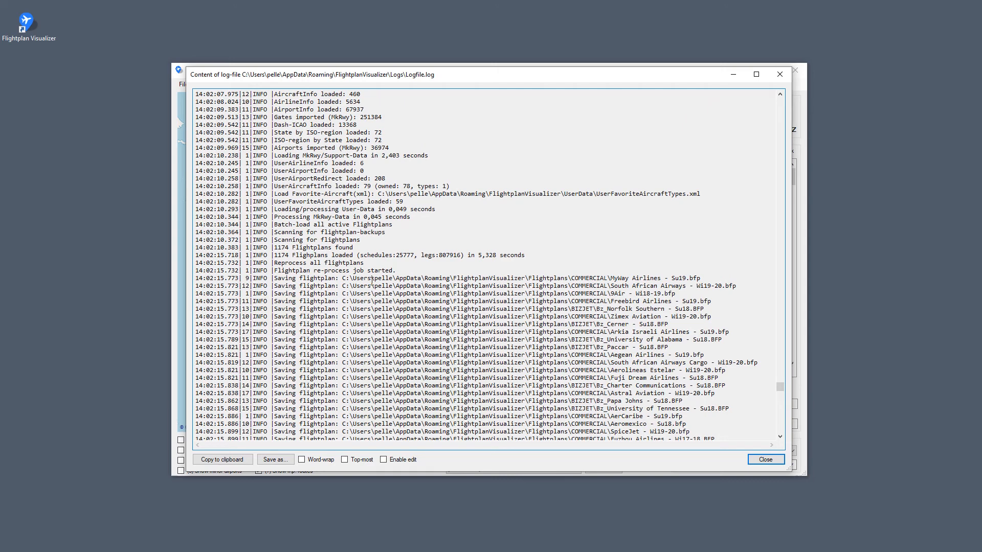
pyautogui.moveTo(397, 270); pyautogui.dragTo(268, 283)
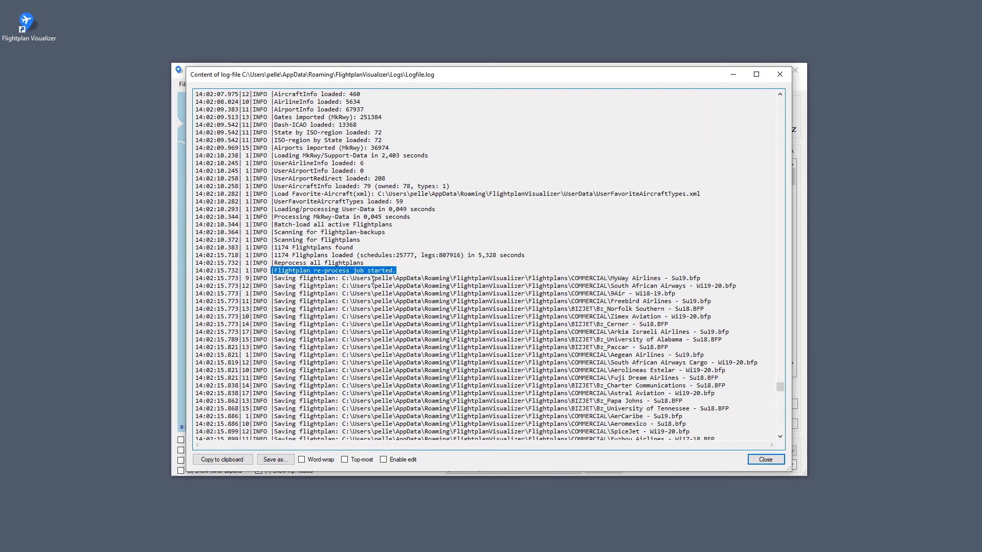
pyautogui.moveTo(780, 387); pyautogui.dragTo(779, 428)
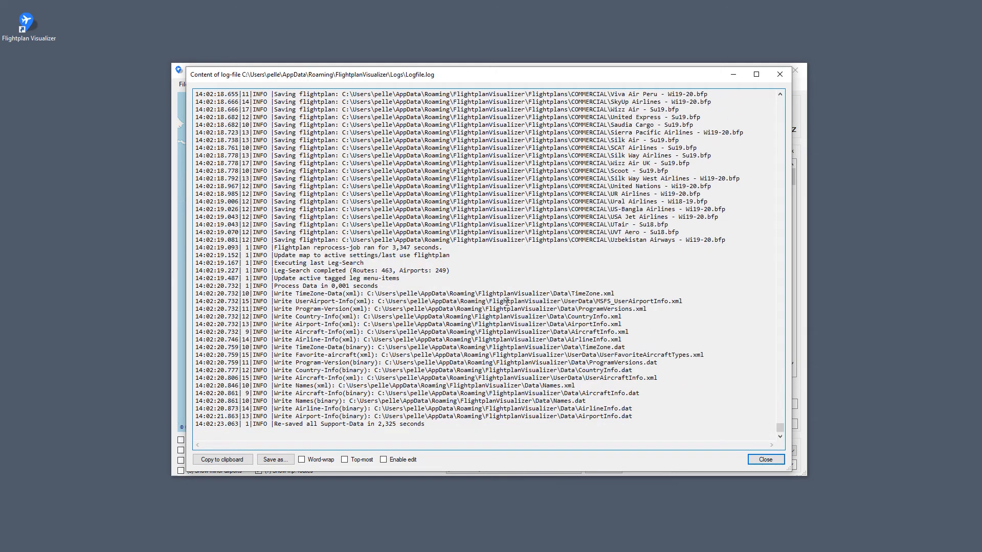
pyautogui.moveTo(452, 248); pyautogui.dragTo(385, 248)
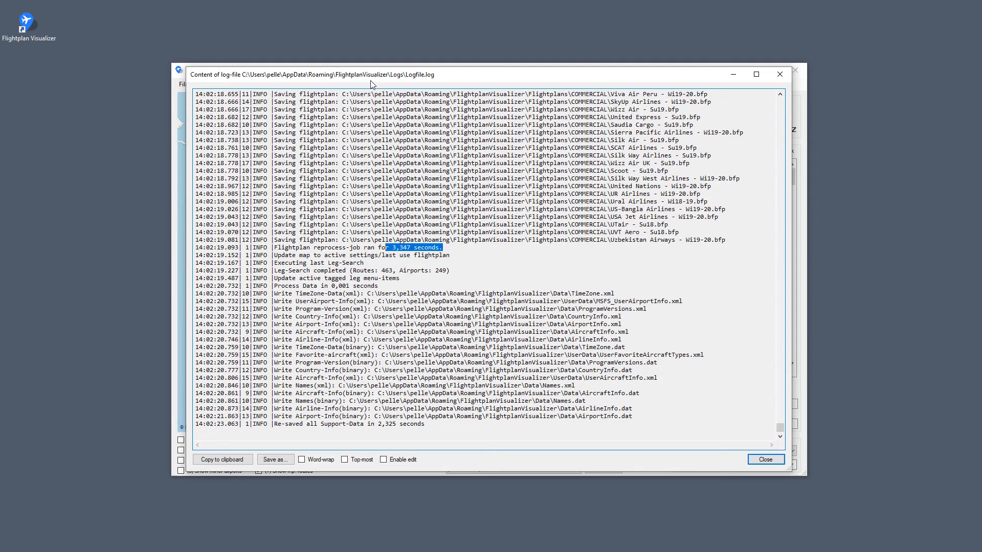
# Close the log, restart with the same FV MSFS shortcut, and check the new startup entries in the log for a re-process job.
pyautogui.click(778, 75)
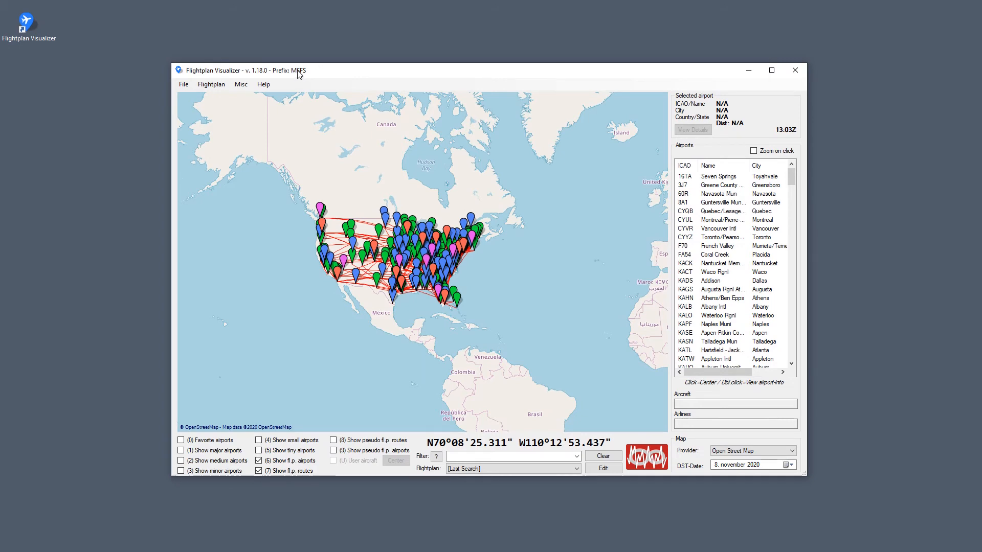
pyautogui.click(795, 71)
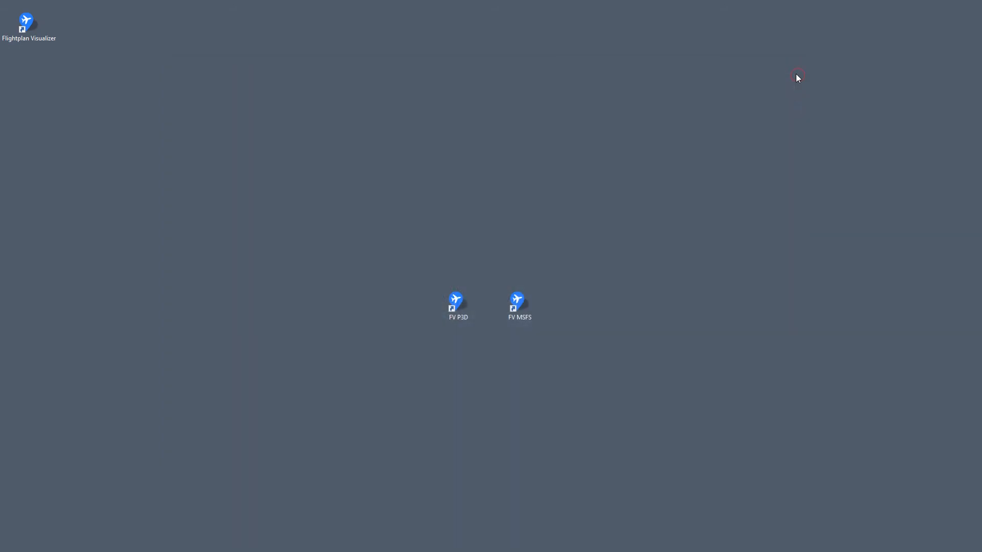
pyautogui.doubleClick(511, 307)
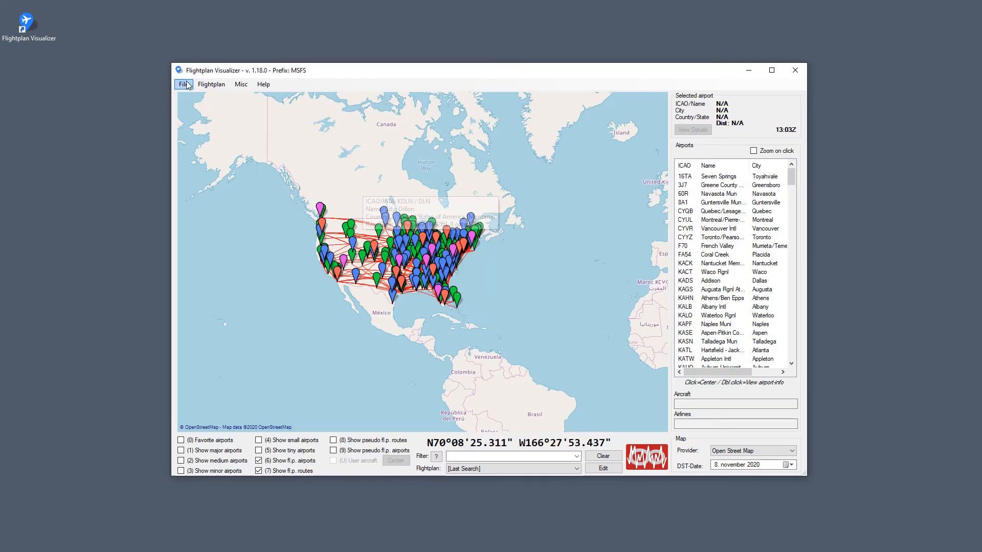
pyautogui.click(187, 86)
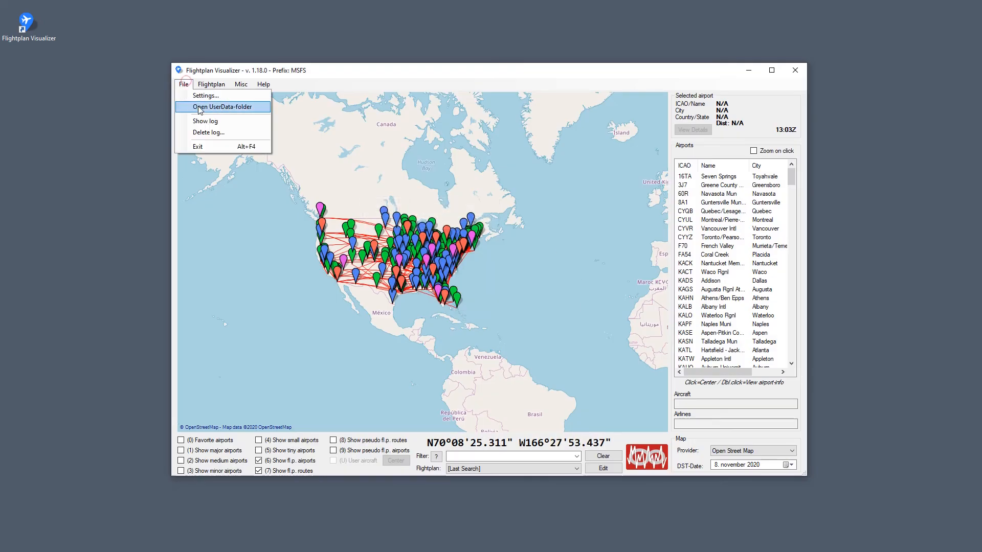
pyautogui.click(218, 123)
pyautogui.scroll(10, 432, 350)
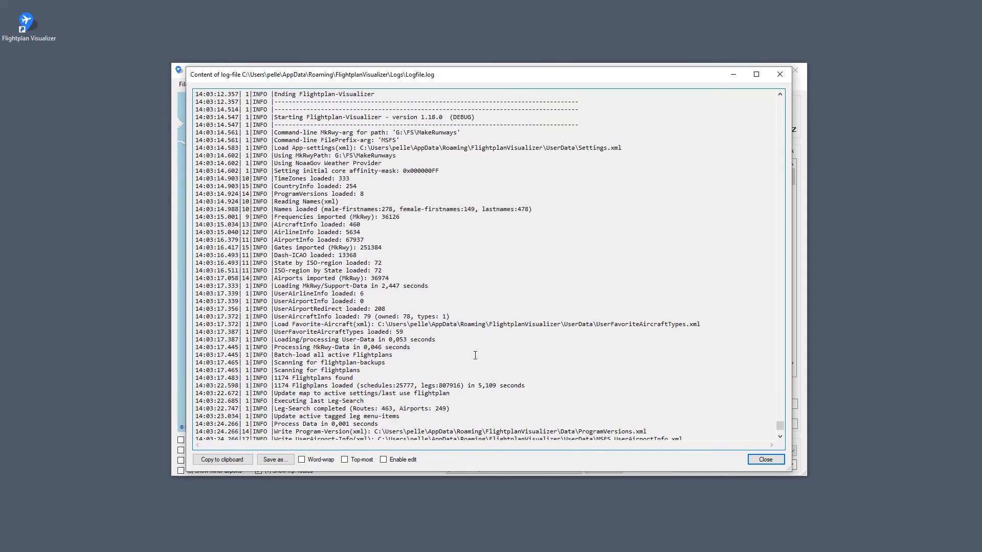
# Finish reading the startup entries, close the log, restart Flightplan Visualizer with the FV P3D desktop shortcut, and show the log again.
pyautogui.scroll(-5, 409, 368)
pyautogui.scroll(-3, 389, 387)
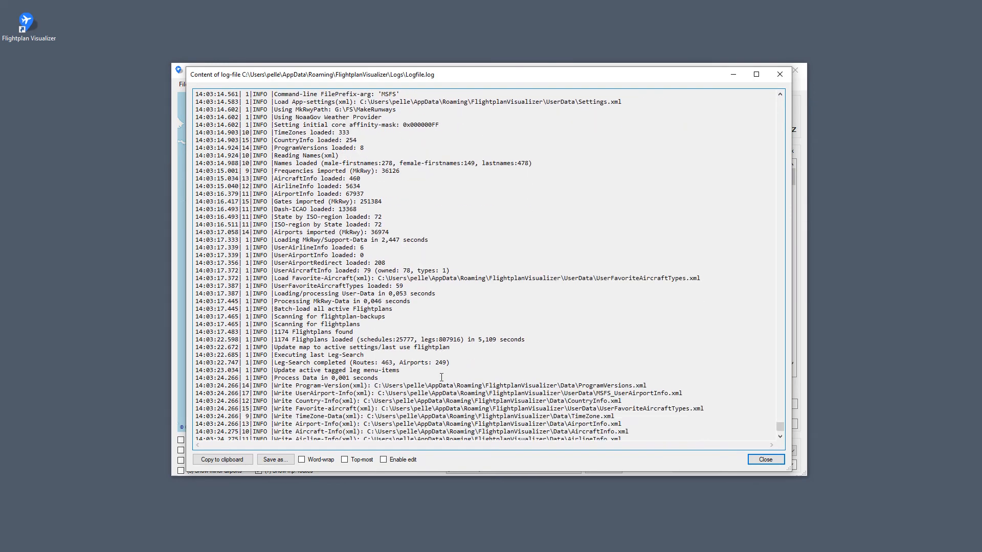
pyautogui.click(779, 74)
pyautogui.click(795, 71)
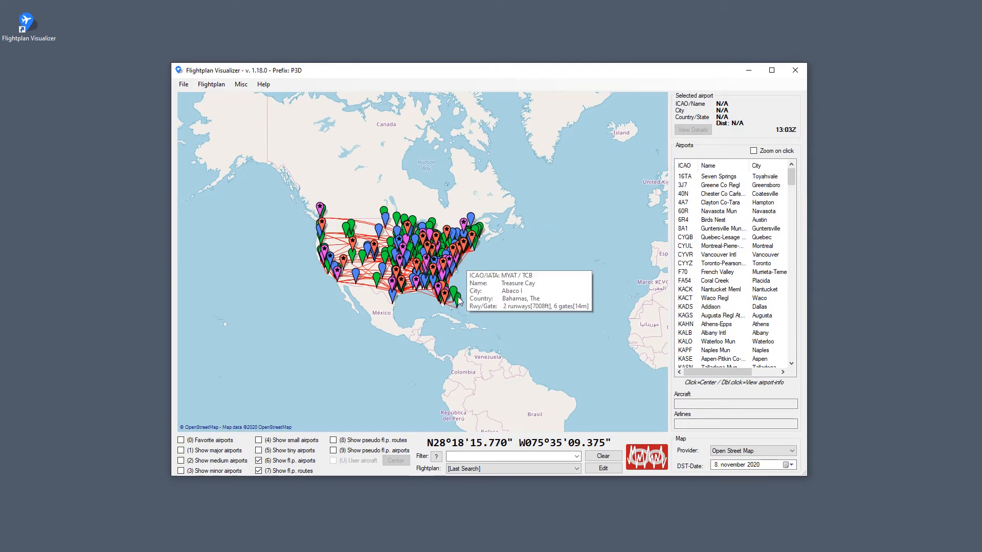
pyautogui.click(185, 84)
pyautogui.click(213, 126)
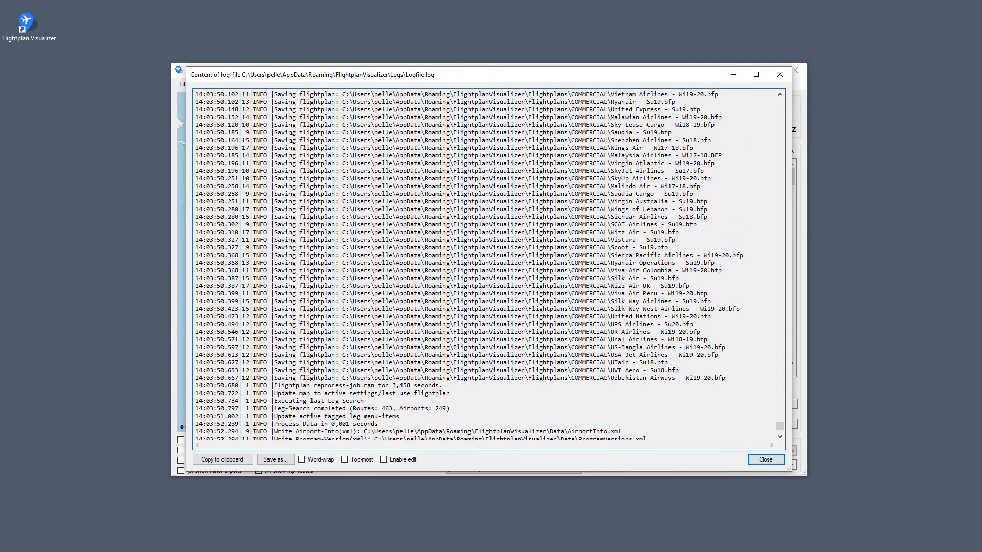
# Examine the latest P3D startup in the log for the entry marking the start of the flightplan re-process job.
pyautogui.scroll(10, 563, 325)
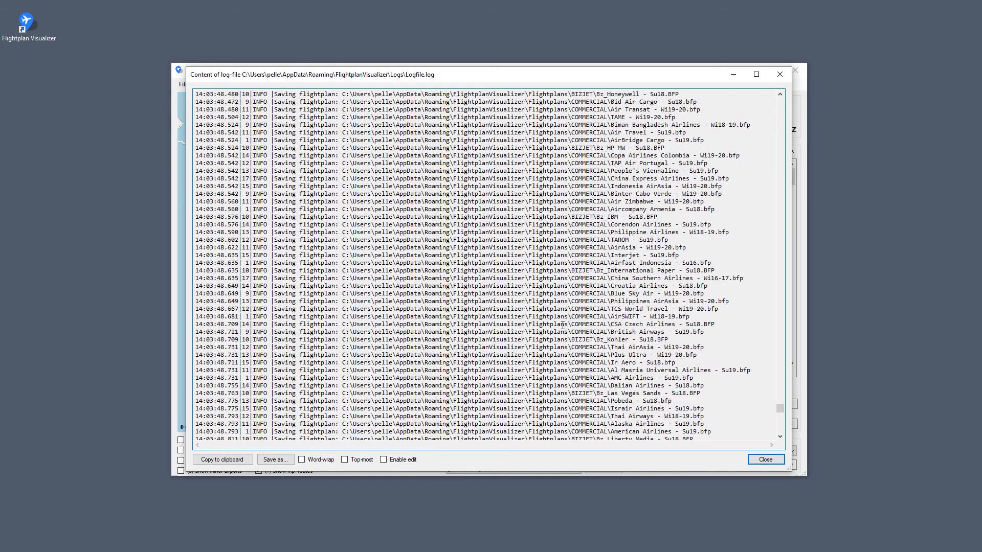
pyautogui.scroll(10, 562, 325)
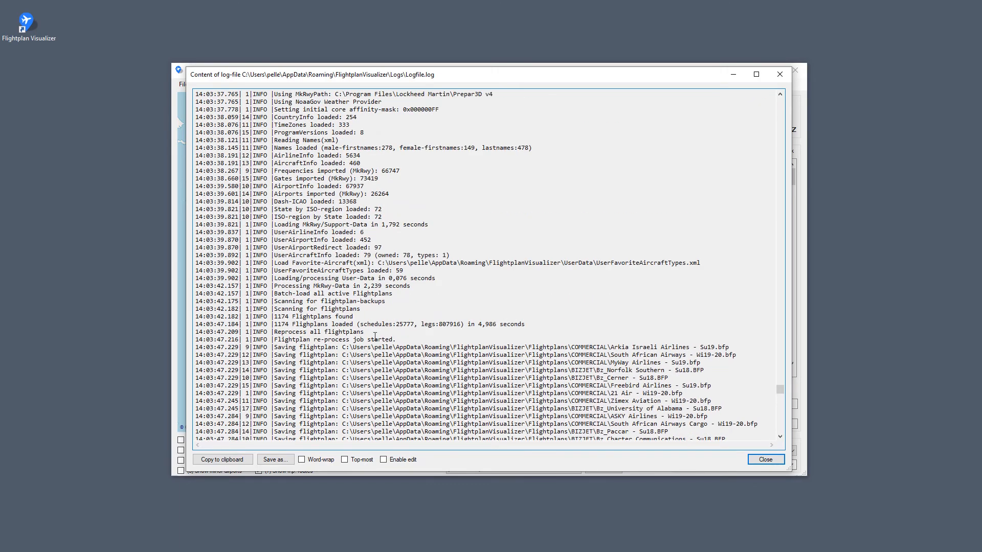
pyautogui.moveTo(403, 347); pyautogui.dragTo(271, 339)
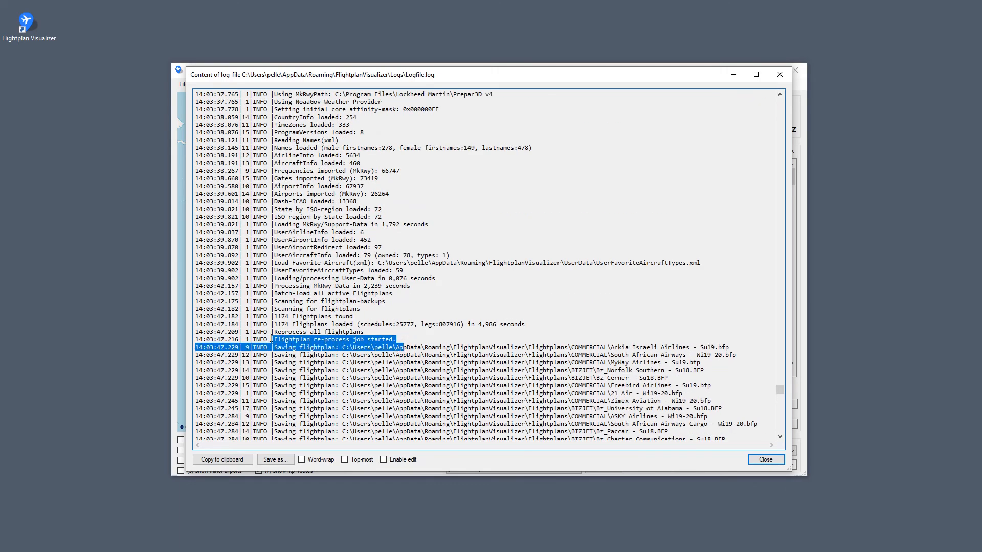
pyautogui.click(503, 310)
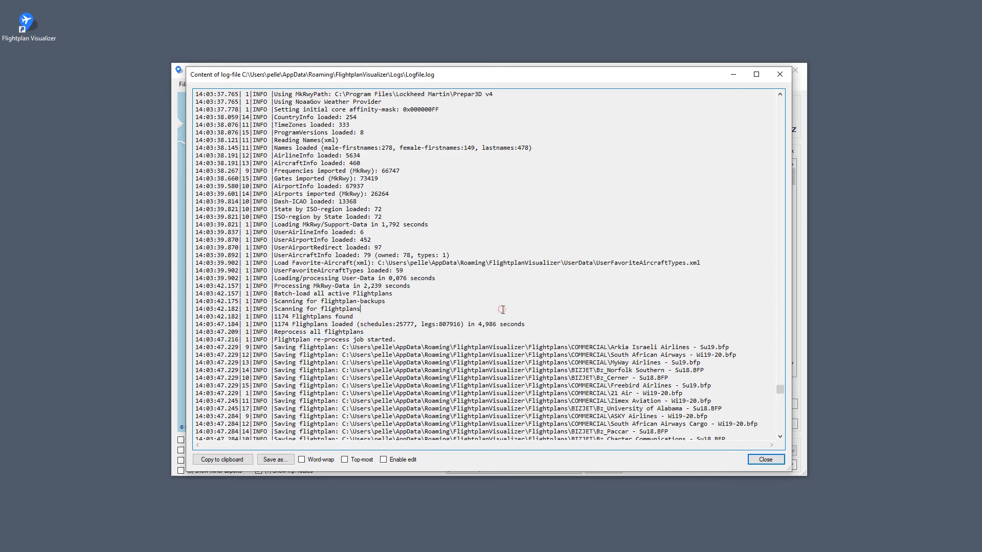
# Close the log and restart Flightplan Visualizer with the FV MSFS desktop shortcut.
pyautogui.click(779, 75)
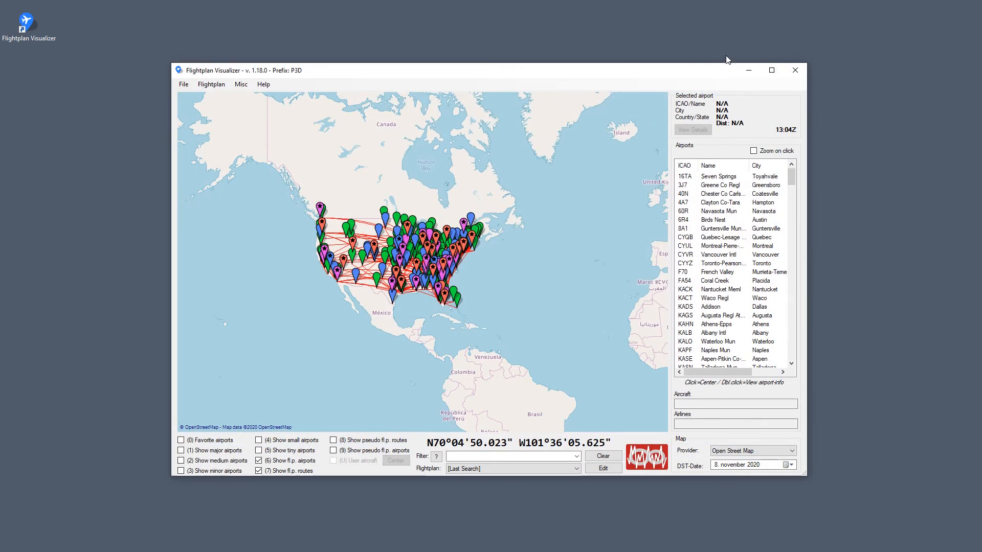
pyautogui.click(795, 70)
pyautogui.doubleClick(518, 300)
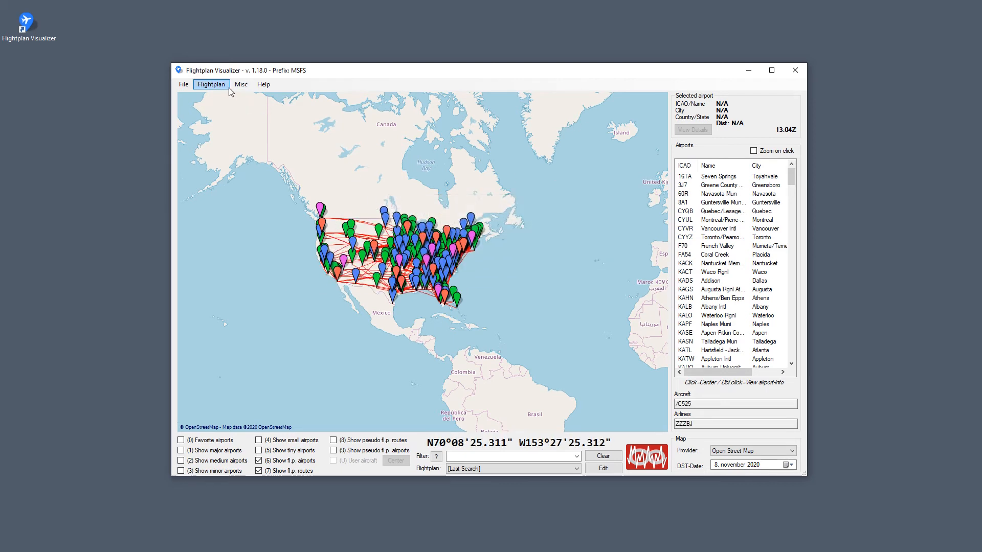
# Review the list of automatic airport redirects for MSFS and close it without changes.
pyautogui.click(211, 85)
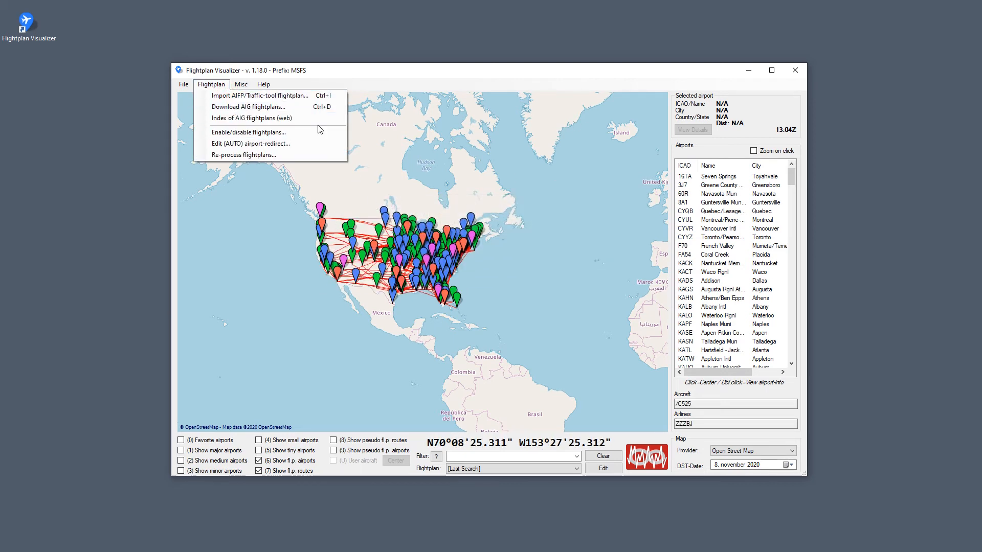
pyautogui.click(297, 143)
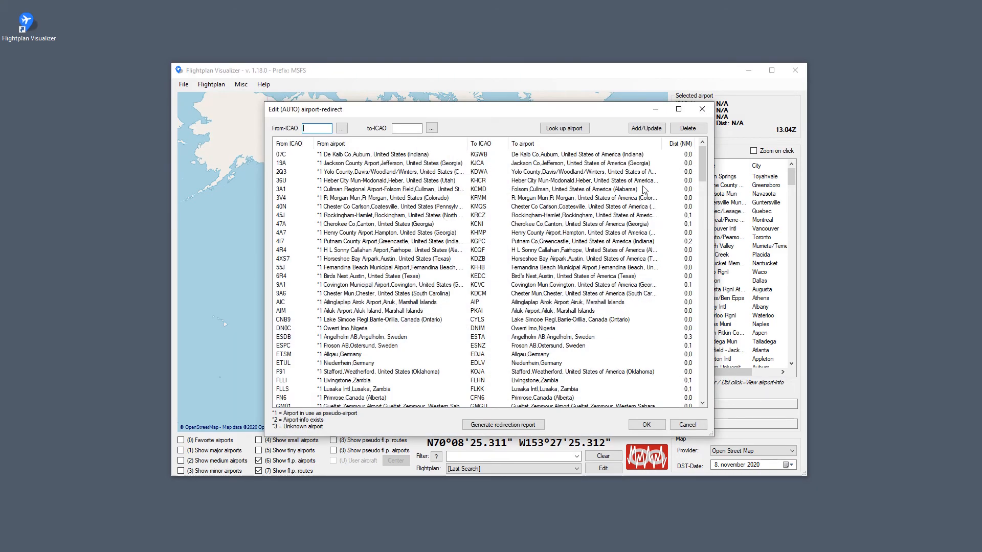
pyautogui.moveTo(700, 163); pyautogui.dragTo(735, 243)
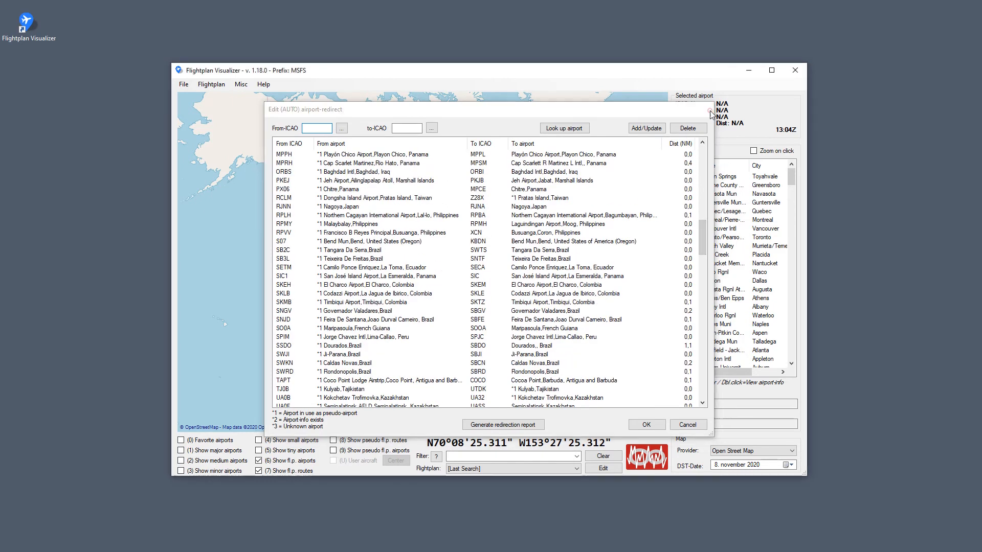
pyautogui.click(709, 113)
# Examine the FS2020 and P3Dv4 entries and their active flags among the owned user aircraft, and exit Flightplan Visualizer.
pyautogui.click(211, 84)
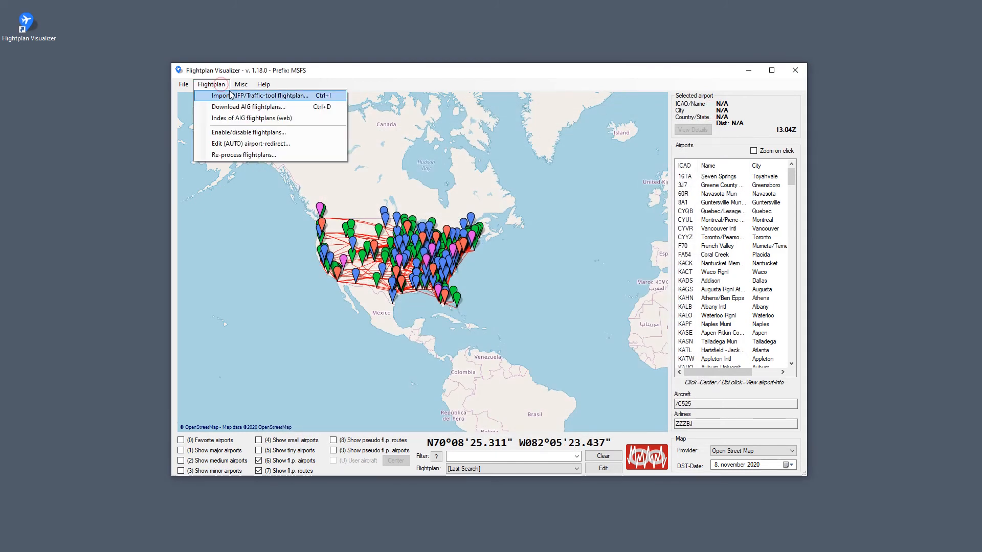
pyautogui.moveTo(241, 84)
pyautogui.click(303, 155)
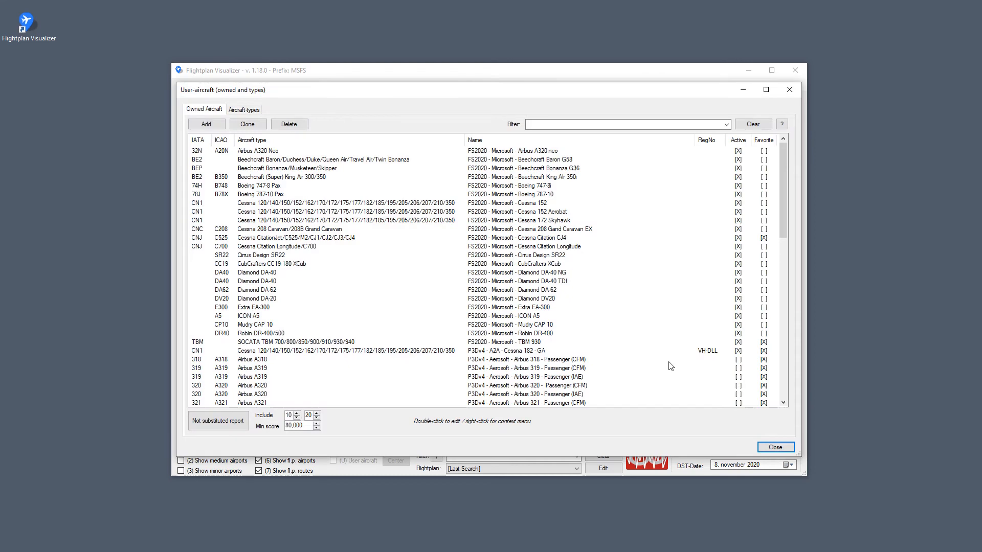
pyautogui.scroll(-5, 667, 366)
pyautogui.scroll(4, 518, 193)
pyautogui.scroll(1, 517, 192)
pyautogui.scroll(-5, 546, 235)
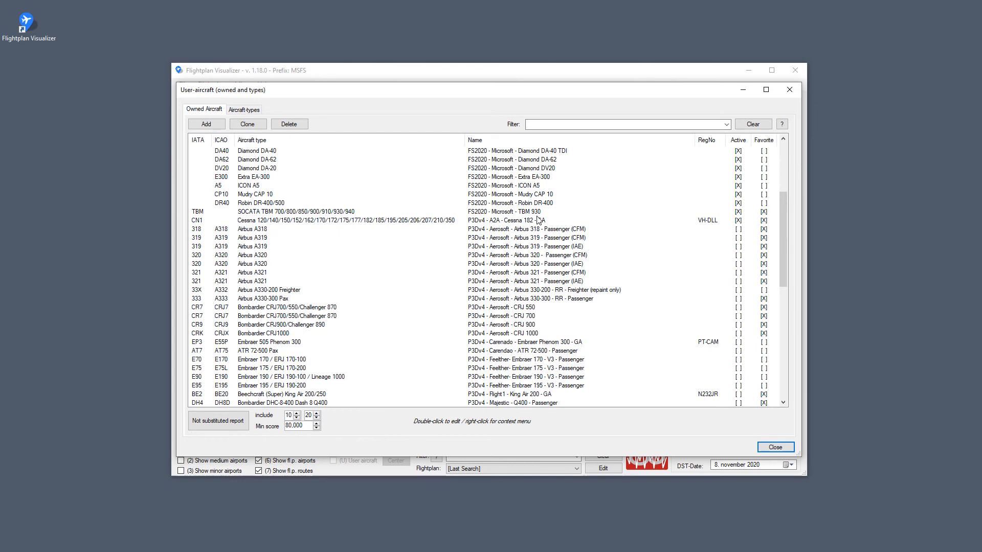
pyautogui.click(796, 91)
pyautogui.click(798, 70)
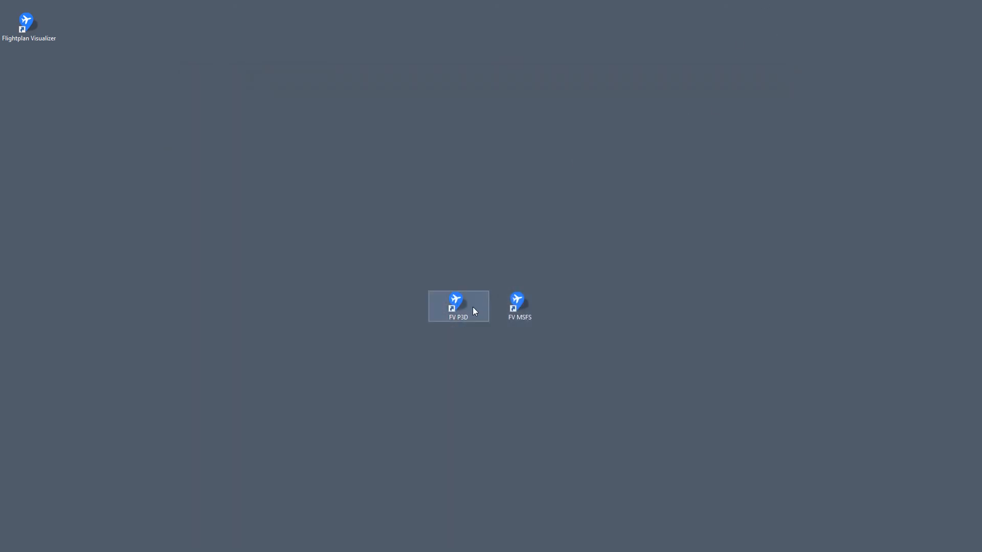
# Inspect the FV P3D shortcut's destination for the Prepar3D v4 path and FilePrefix arguments, and close its properties unchanged.
pyautogui.rightClick(458, 293)
pyautogui.click(485, 551)
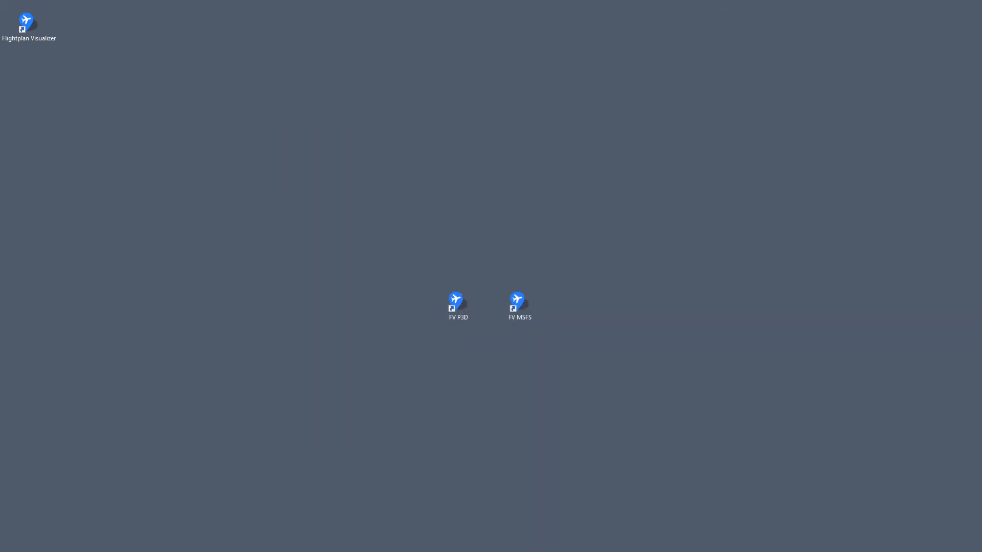
pyautogui.click(562, 387)
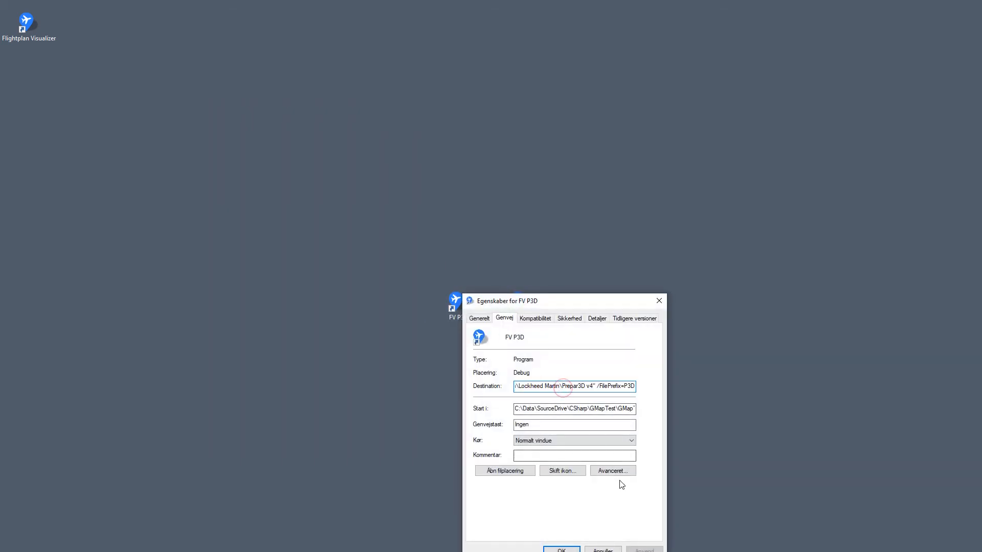
pyautogui.press('Left')
pyautogui.press('Left')
pyautogui.press('Left')
pyautogui.press('Left')
pyautogui.press('Left')
pyautogui.press('Left')
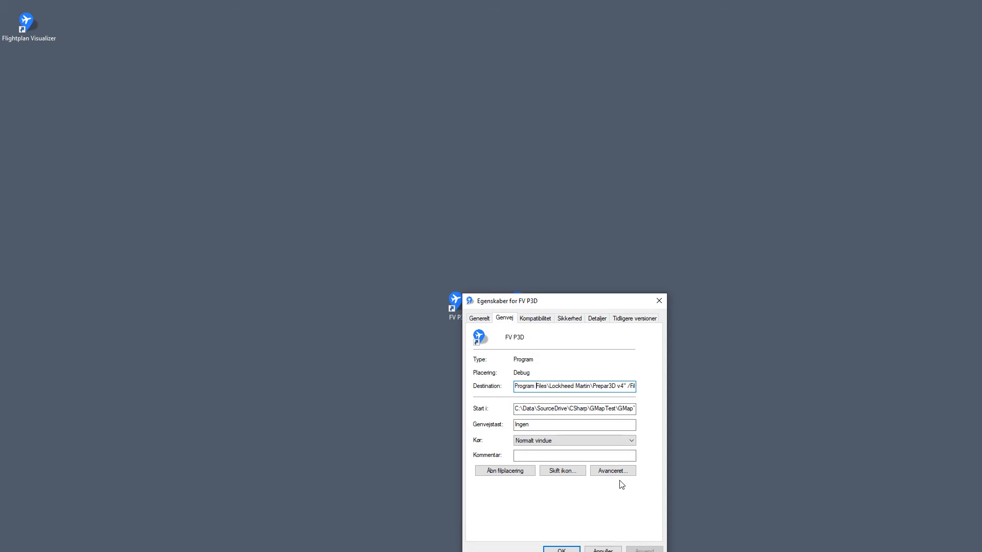
pyautogui.press('Left')
pyautogui.press('Left')
pyautogui.press('Left')
pyautogui.press('Left')
pyautogui.press('Left')
pyautogui.press('Left')
pyautogui.press('Left')
pyautogui.press('Left')
pyautogui.press('Left')
pyautogui.press('Left')
pyautogui.press('Left')
pyautogui.press('Left')
pyautogui.press('Right')
pyautogui.press('Right')
pyautogui.press('Right')
pyautogui.press('Right')
pyautogui.press('Right')
pyautogui.press('Right')
pyautogui.press('Right')
pyautogui.press('Right')
pyautogui.press('Right')
pyautogui.press('Right')
pyautogui.press('Right')
pyautogui.press('Right')
pyautogui.press('Right')
pyautogui.press('Right')
pyautogui.press('Right')
pyautogui.press('Right')
pyautogui.press('Right')
pyautogui.press('Right')
pyautogui.press('Right')
pyautogui.press('Right')
pyautogui.press('Right')
pyautogui.press('Right')
pyautogui.press('Right')
pyautogui.press('Right')
pyautogui.click(660, 281)
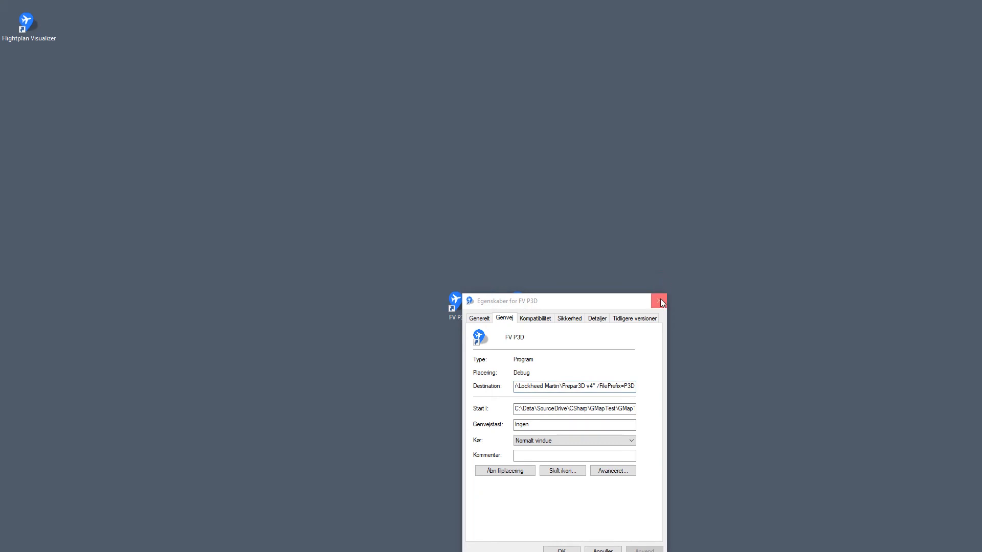
pyautogui.click(659, 300)
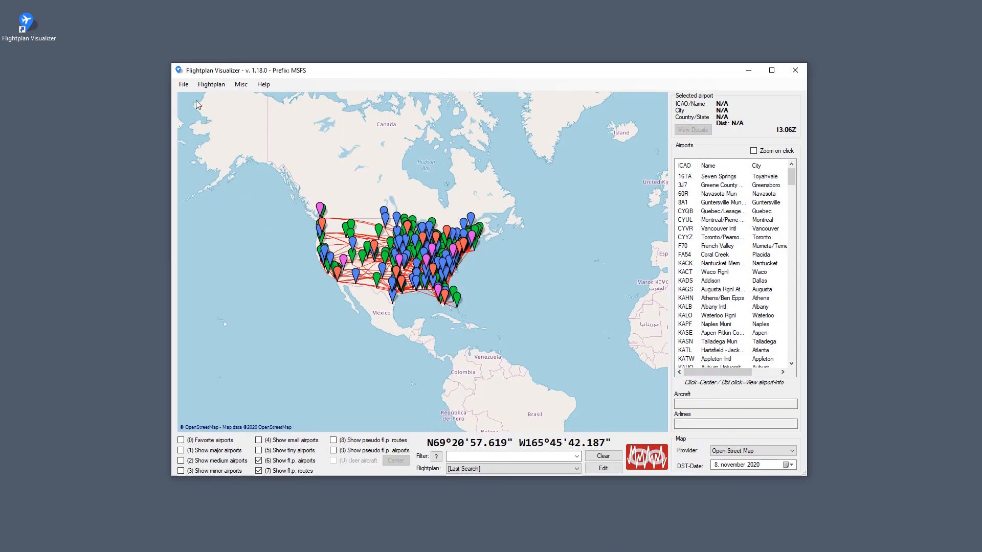
# Open the UserData folder, examine the MSFS- and P3D-prefixed files and UserFavoriteAircraftTypes.xml, and close the folder.
pyautogui.click(183, 84)
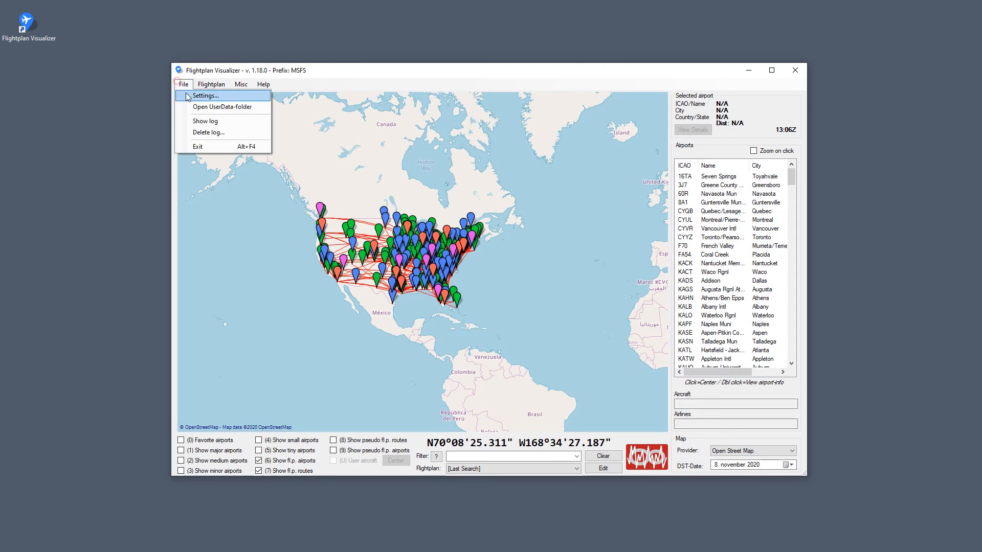
pyautogui.click(232, 109)
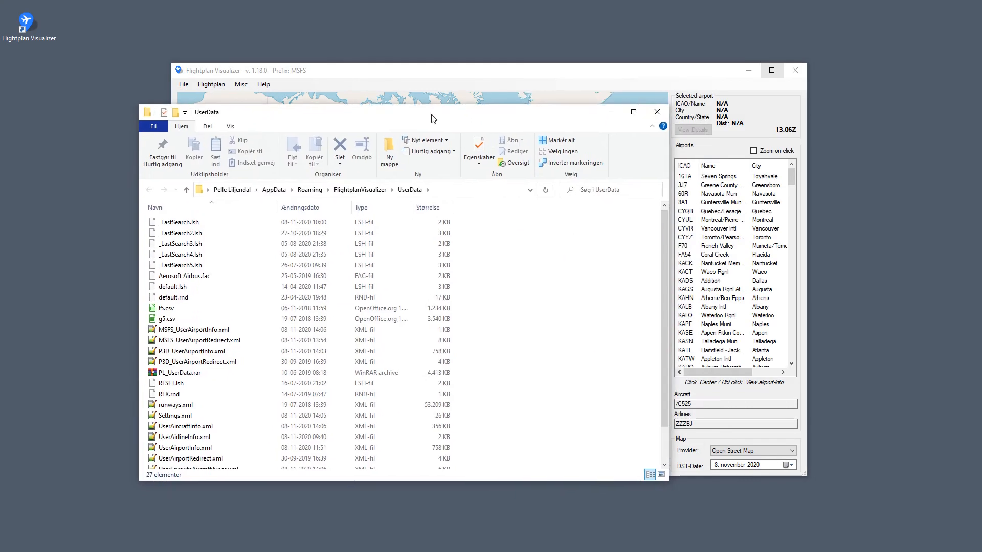
pyautogui.moveTo(431, 119); pyautogui.dragTo(471, 87)
pyautogui.scroll(-2, 300, 349)
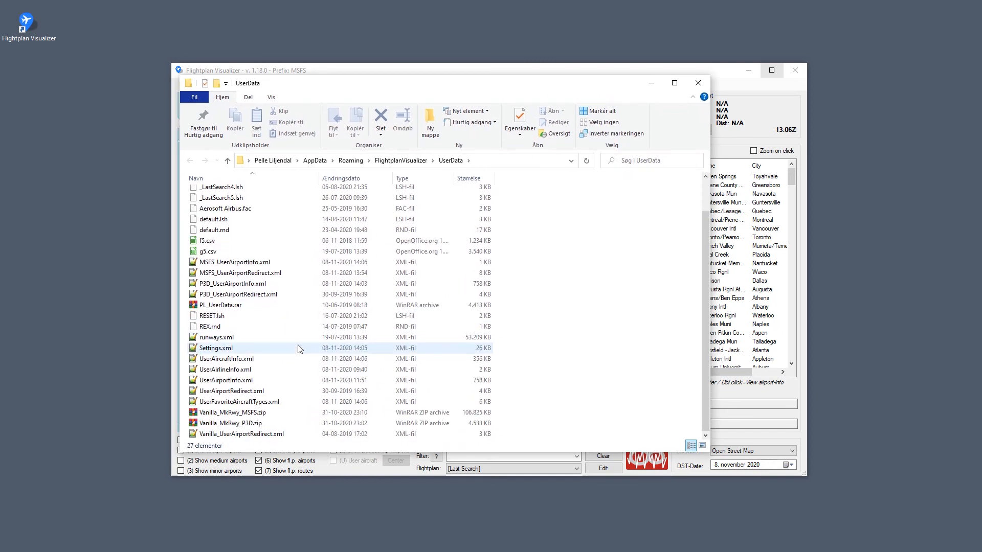
pyautogui.click(241, 402)
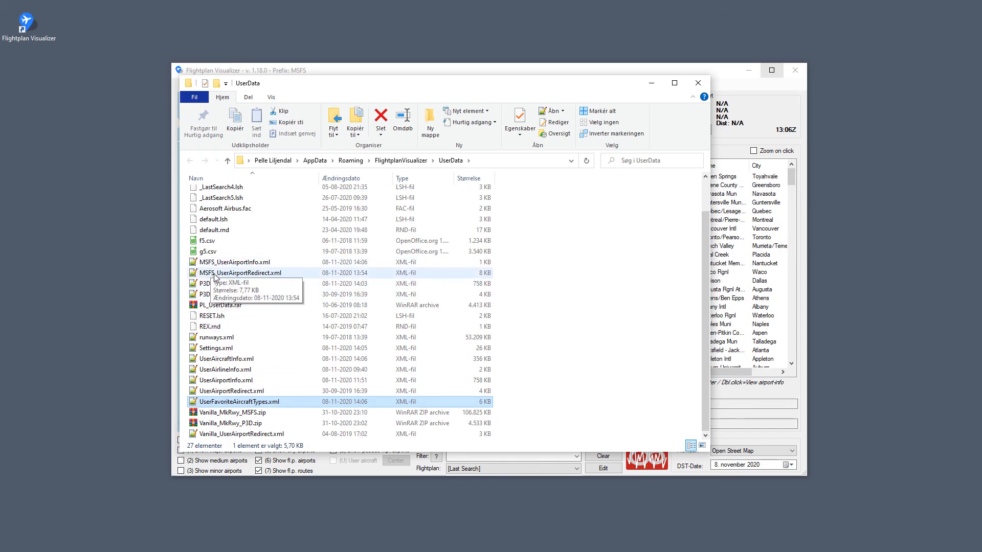
pyautogui.click(698, 83)
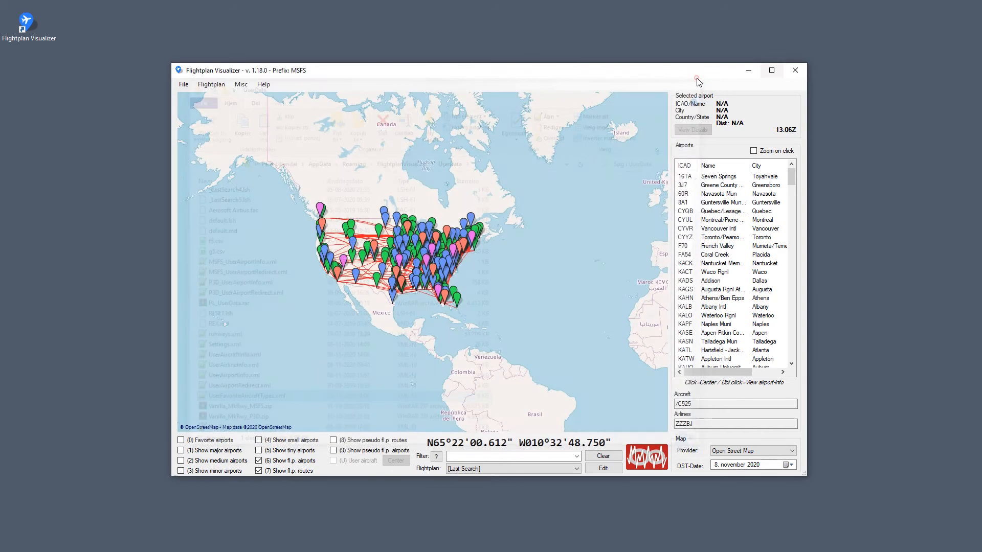
# Open the favorite aircraft types, enlarge the list, review the marked Airbus and Boeing types, and close it without changes.
pyautogui.click(249, 87)
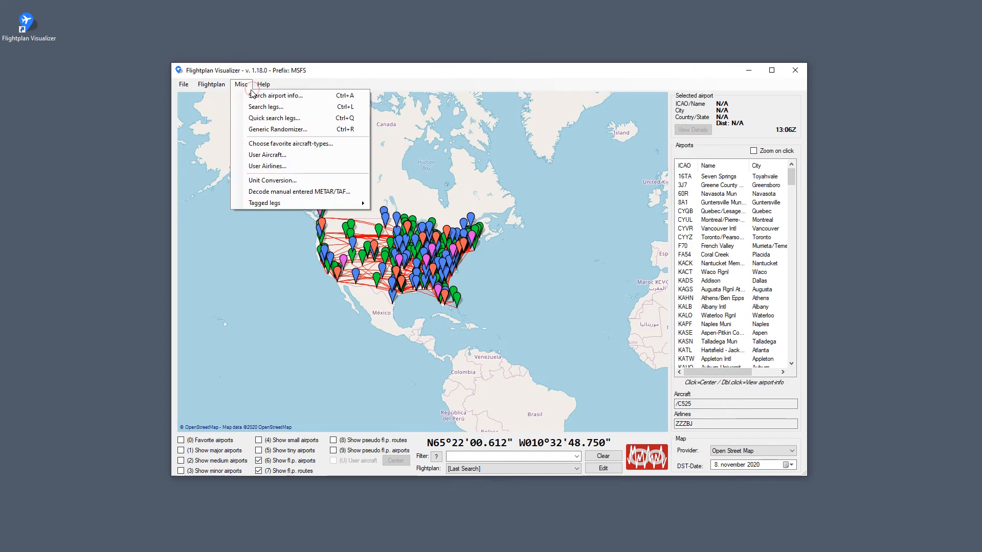
pyautogui.moveTo(212, 85)
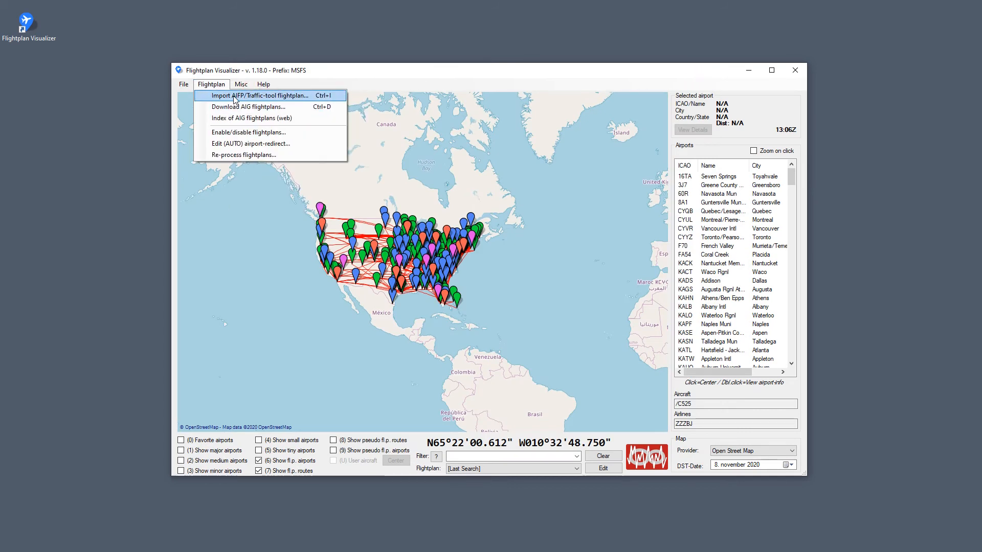
pyautogui.moveTo(240, 85)
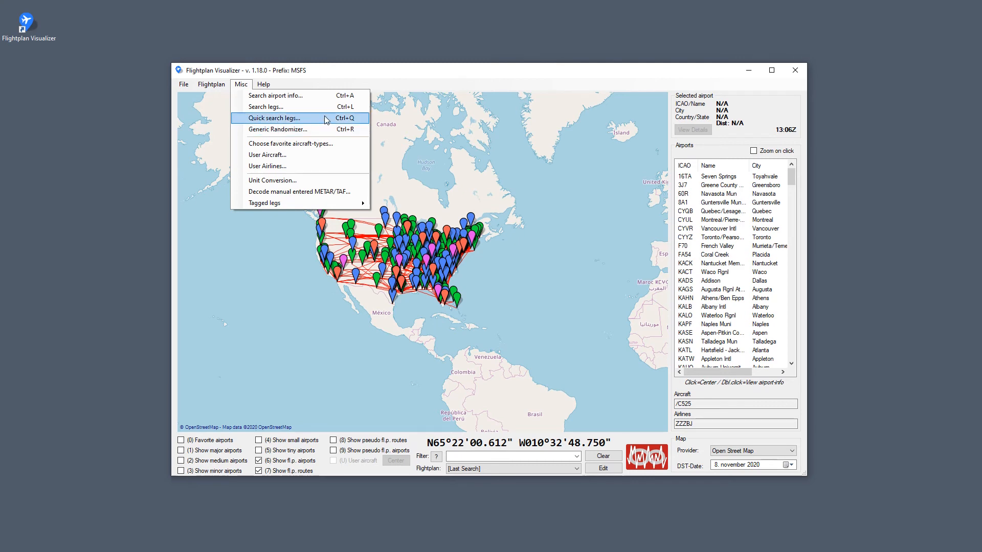
pyautogui.click(326, 145)
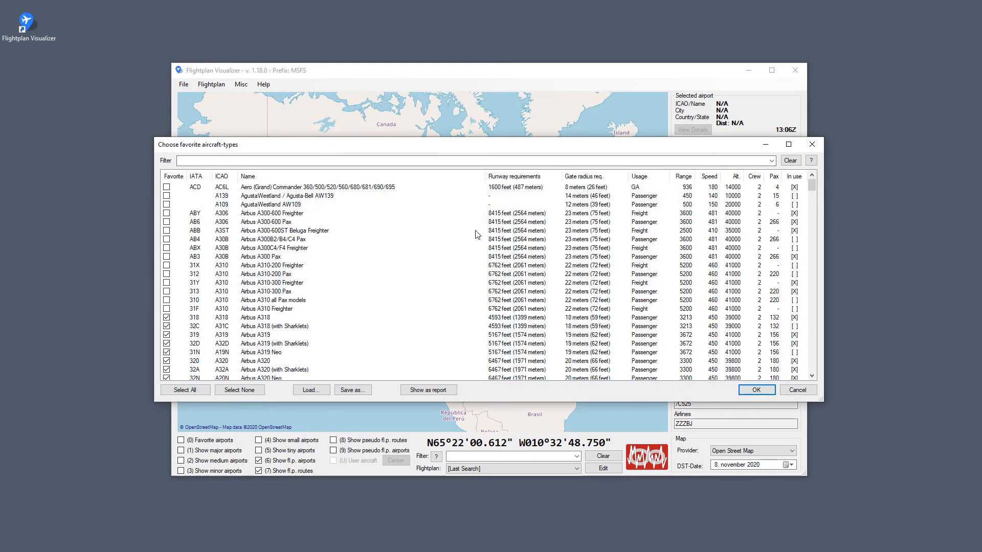
pyautogui.moveTo(668, 137); pyautogui.dragTo(667, 69)
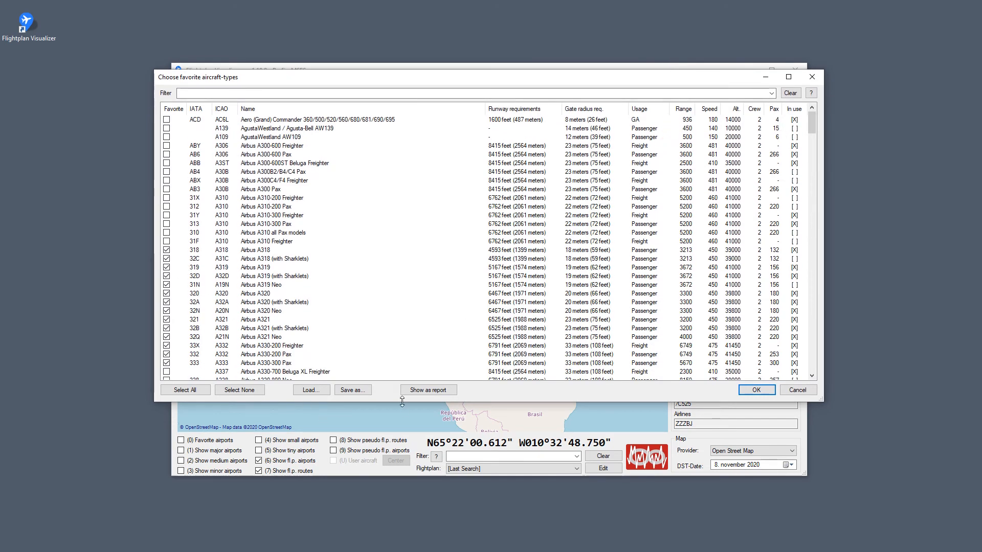
pyautogui.moveTo(387, 403); pyautogui.dragTo(388, 533)
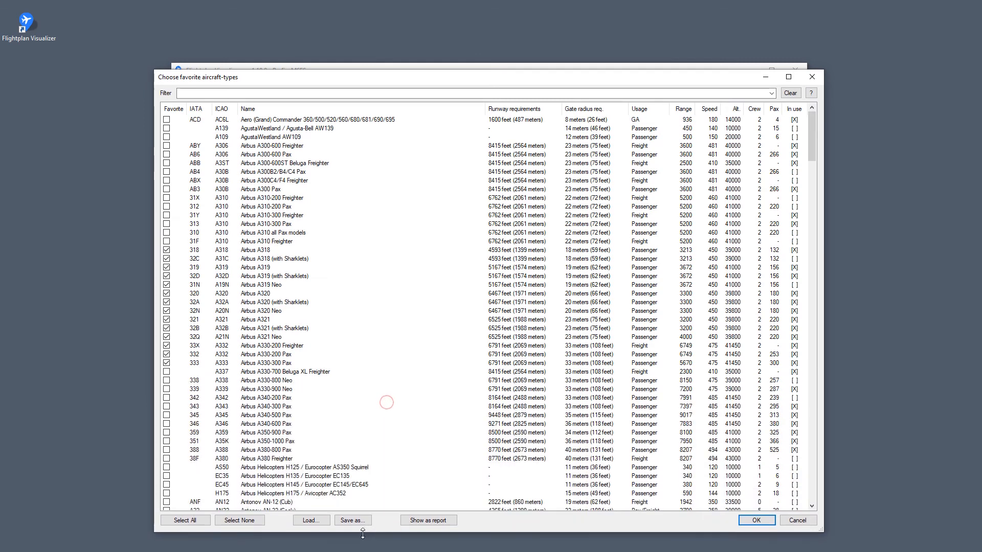
pyautogui.click(257, 355)
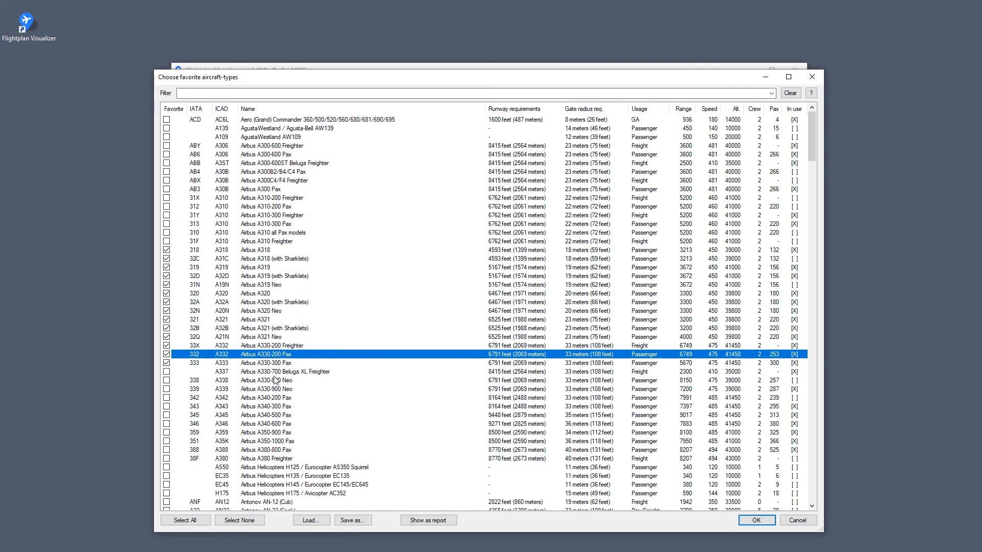
pyautogui.scroll(-20, 275, 380)
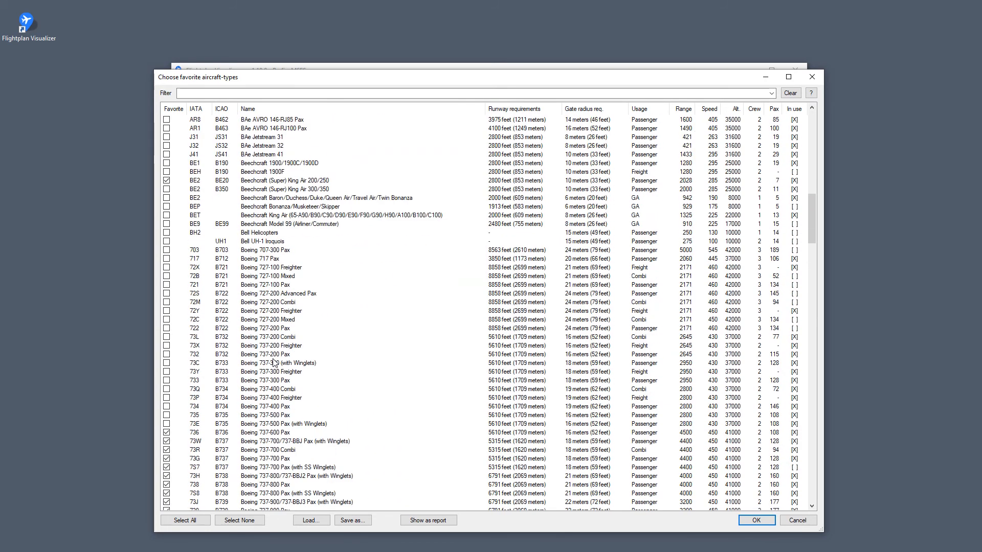
pyautogui.scroll(-13, 274, 362)
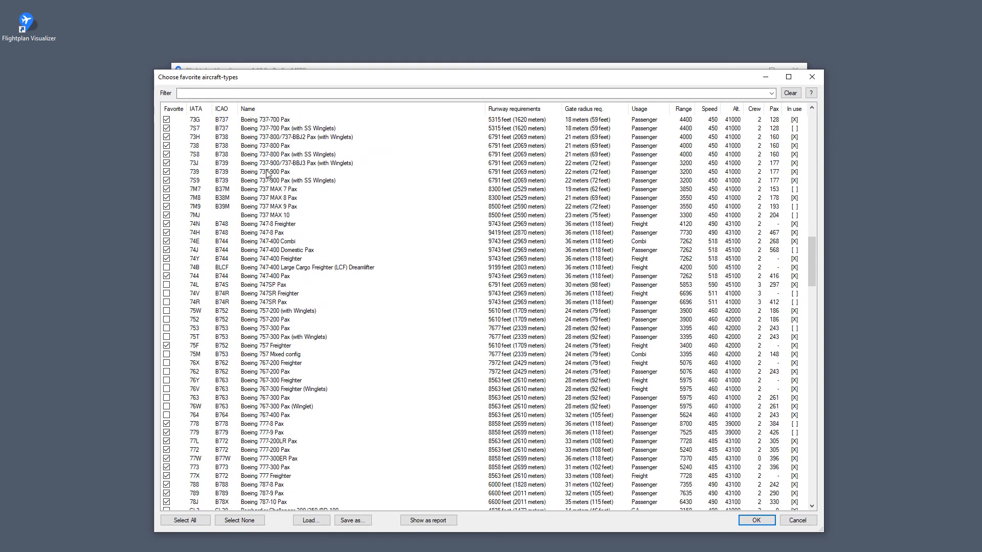
pyautogui.click(284, 155)
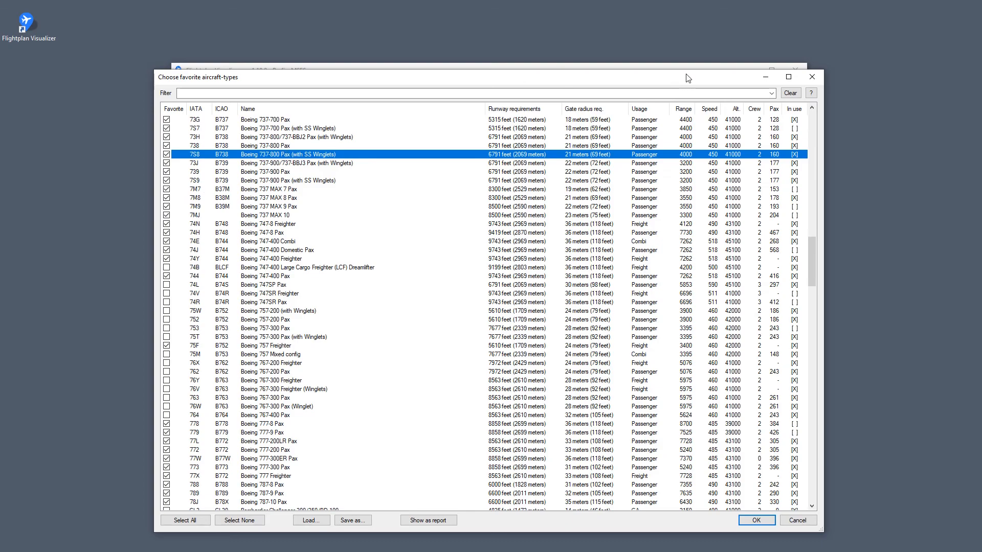
pyautogui.click(812, 77)
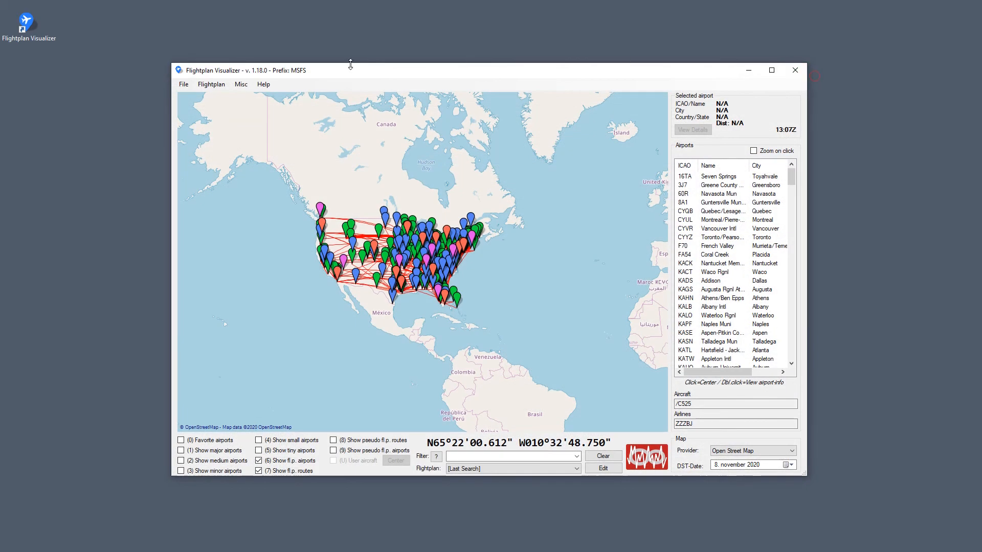
# Open the legs search and limit the aircraft types to the favorites only.
pyautogui.click(240, 84)
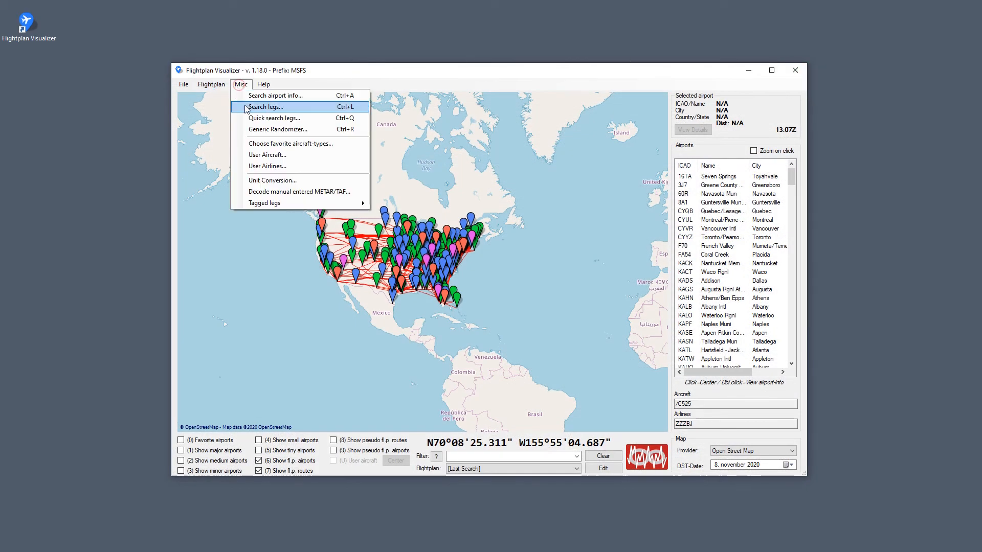
pyautogui.click(245, 107)
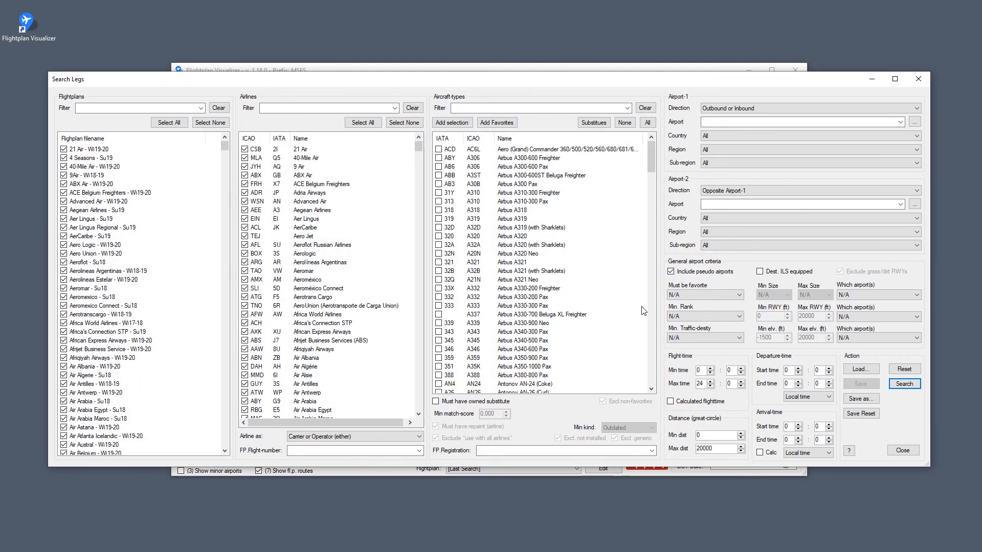
pyautogui.click(625, 122)
pyautogui.click(500, 123)
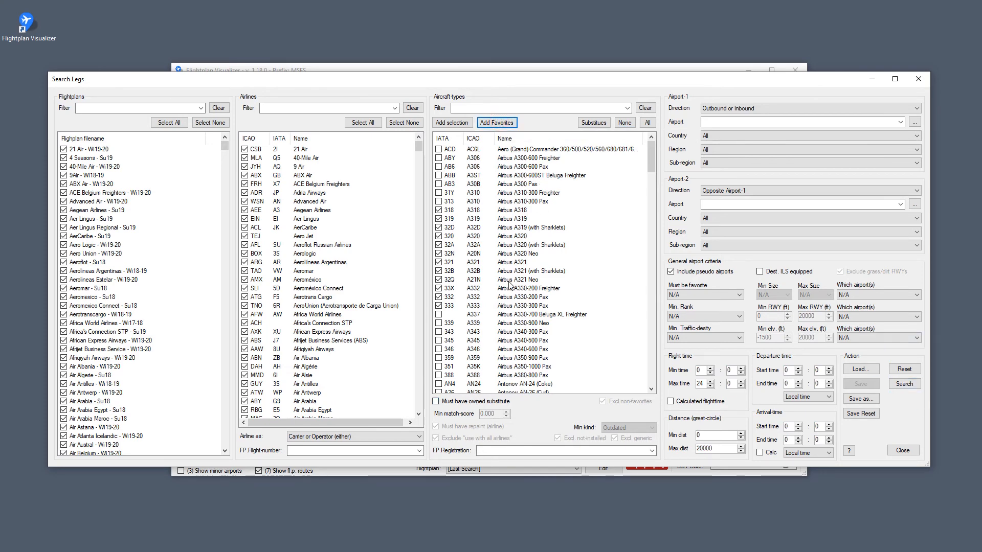
# Search for legs with ekch as Airport-1, outbound or inbound, and show the found routes on the map.
pyautogui.click(720, 124)
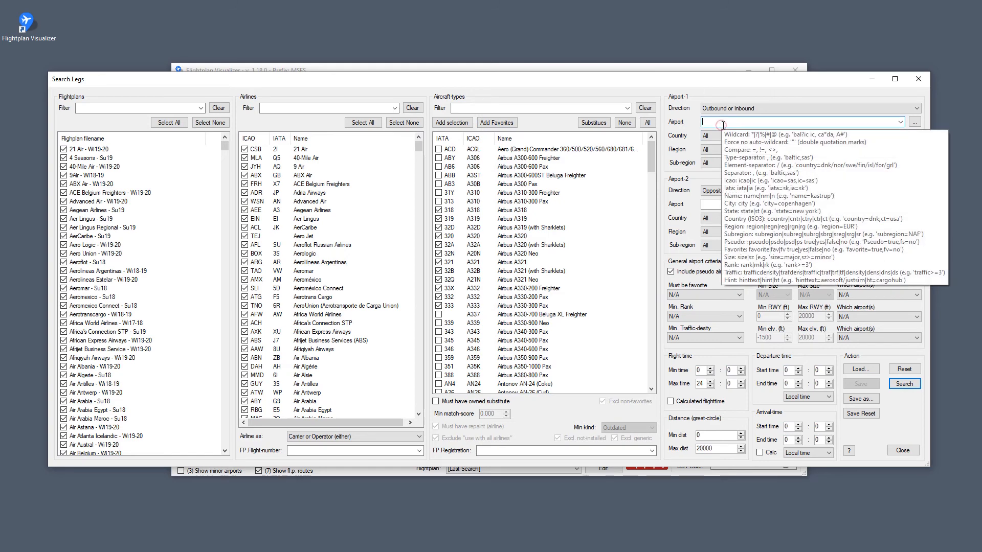
pyautogui.write('ekch')
pyautogui.press('Return')
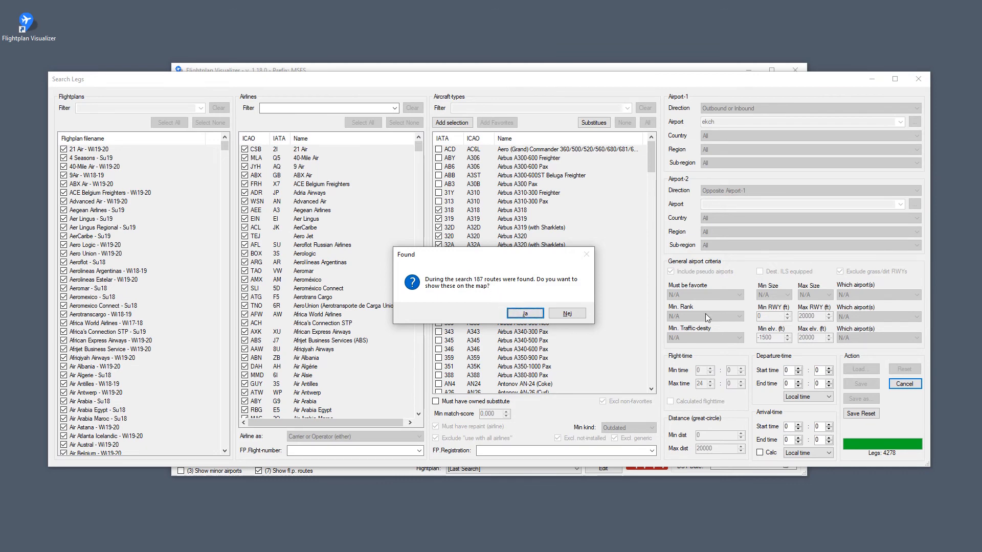
pyautogui.click(576, 316)
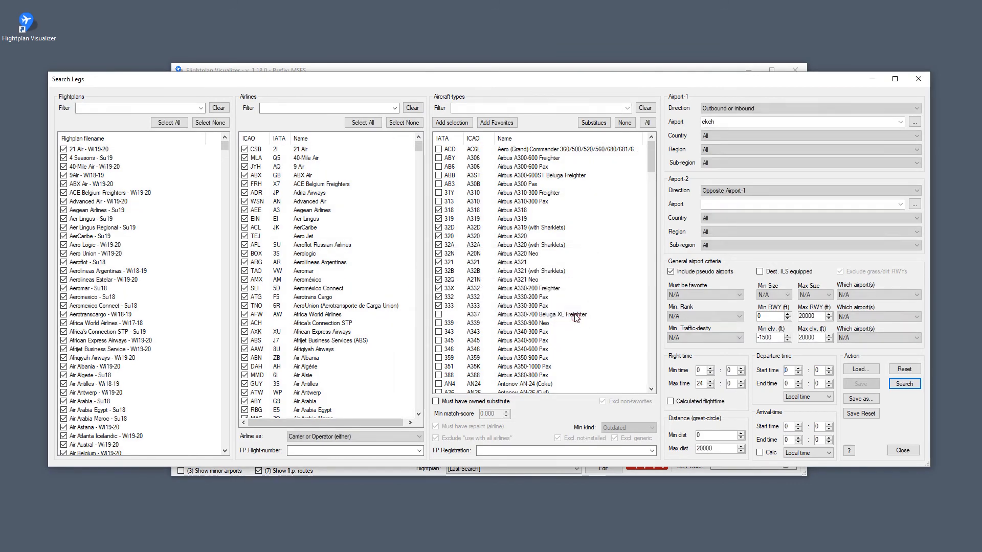
pyautogui.click(901, 385)
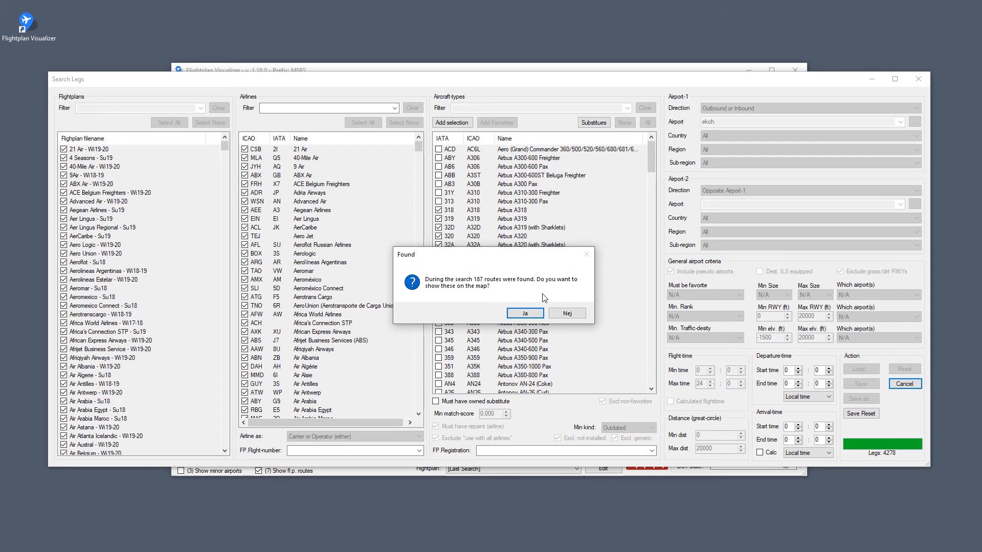
pyautogui.click(525, 314)
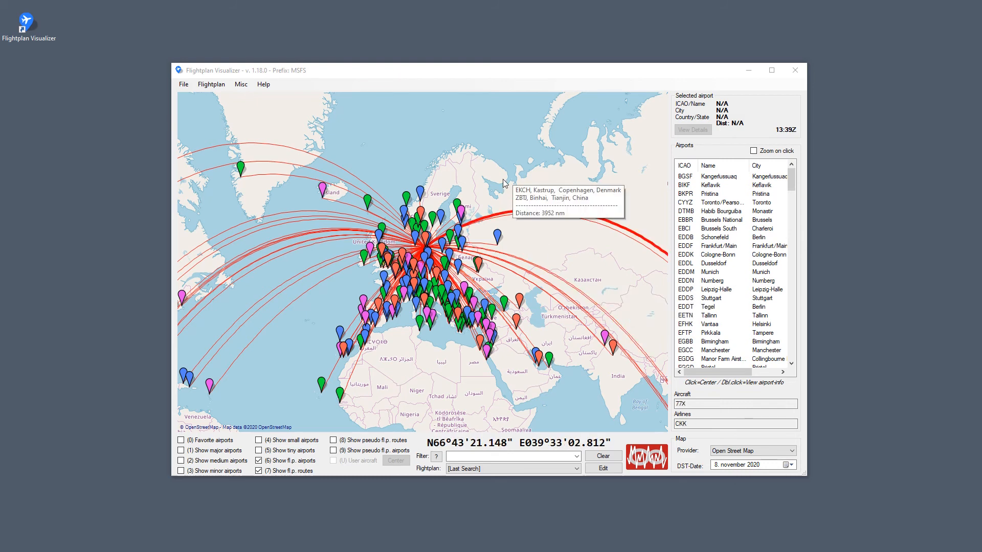
# Search for airport EKKA and open its airport information.
pyautogui.scroll(1, 500, 178)
pyautogui.moveTo(283, 307); pyautogui.dragTo(378, 223)
pyautogui.hotkey('ctrl', 'f')
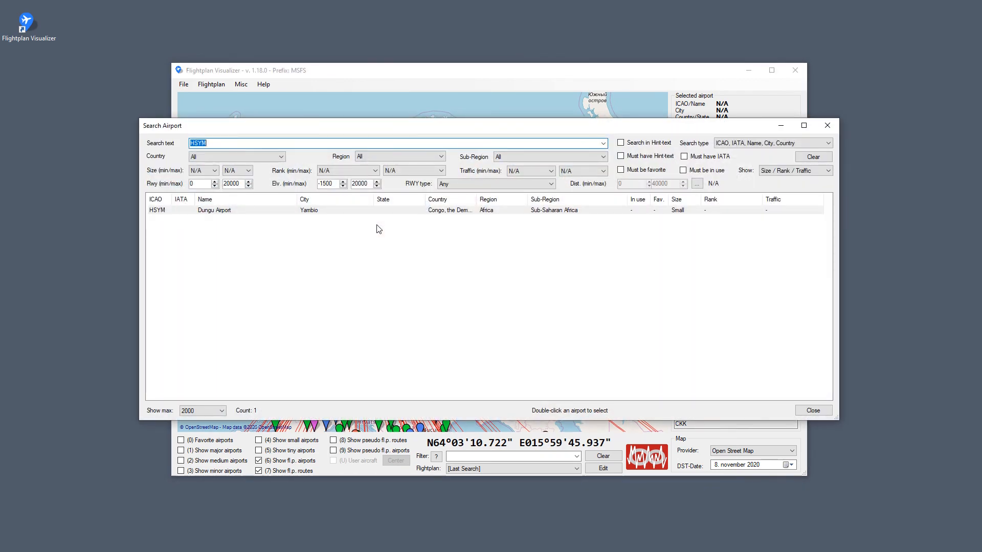
pyautogui.write('EKKA')
pyautogui.press('Return')
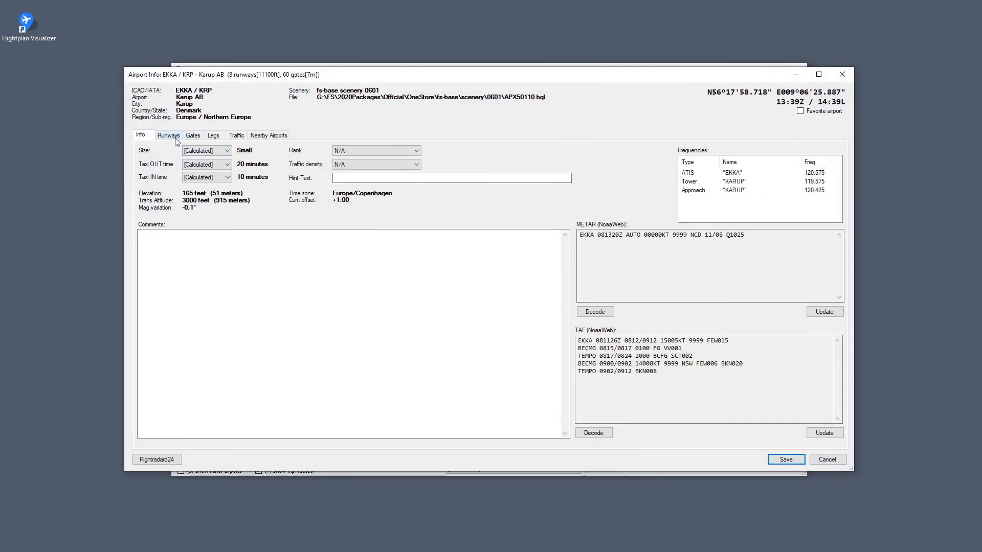
# Review Karup's runways with small, grass and dirt runways included, and close the airport information.
pyautogui.click(176, 138)
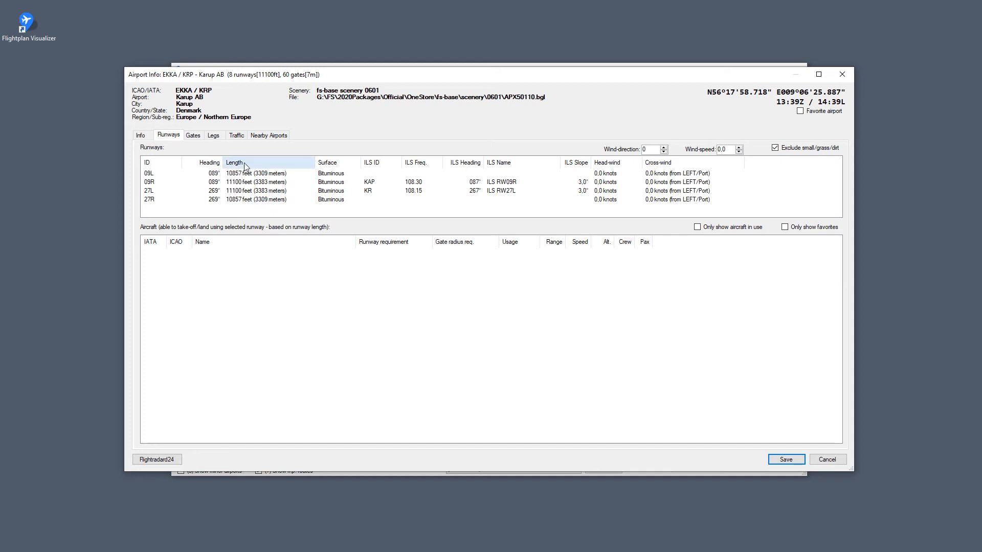
pyautogui.click(775, 148)
pyautogui.scroll(-1, 325, 188)
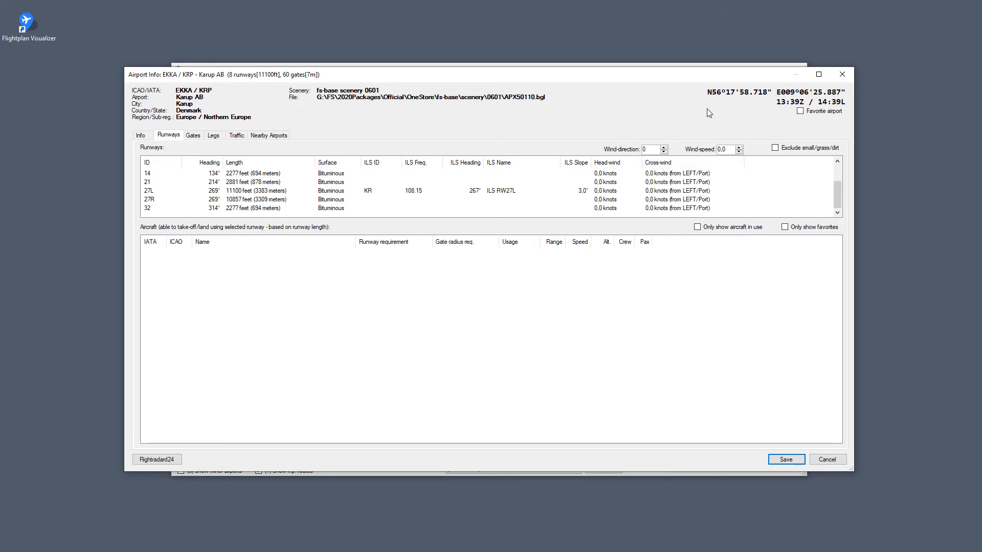
pyautogui.click(841, 76)
pyautogui.click(842, 74)
# Look up airport EKSB, inspect its gates and runways, and close the airport information.
pyautogui.hotkey('ctrl', 'f')
pyautogui.write('E')
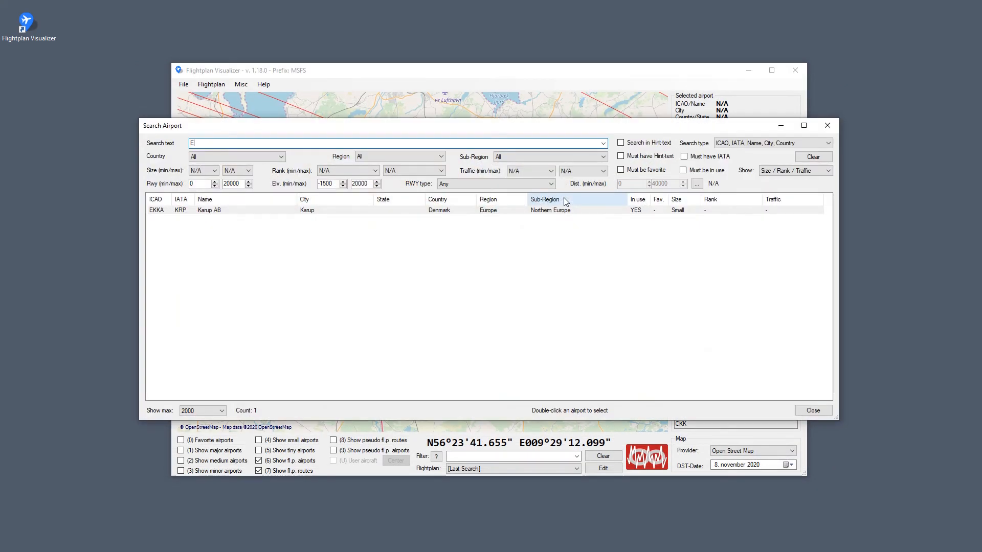
pyautogui.write('KSP')
pyautogui.press('BackSpace')
pyautogui.write('B')
pyautogui.press('Return')
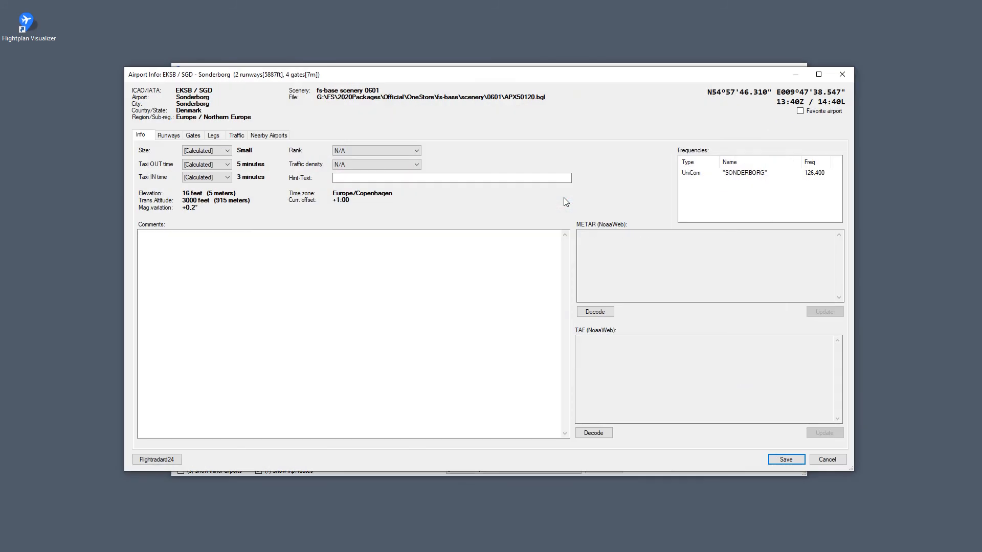
pyautogui.click(196, 135)
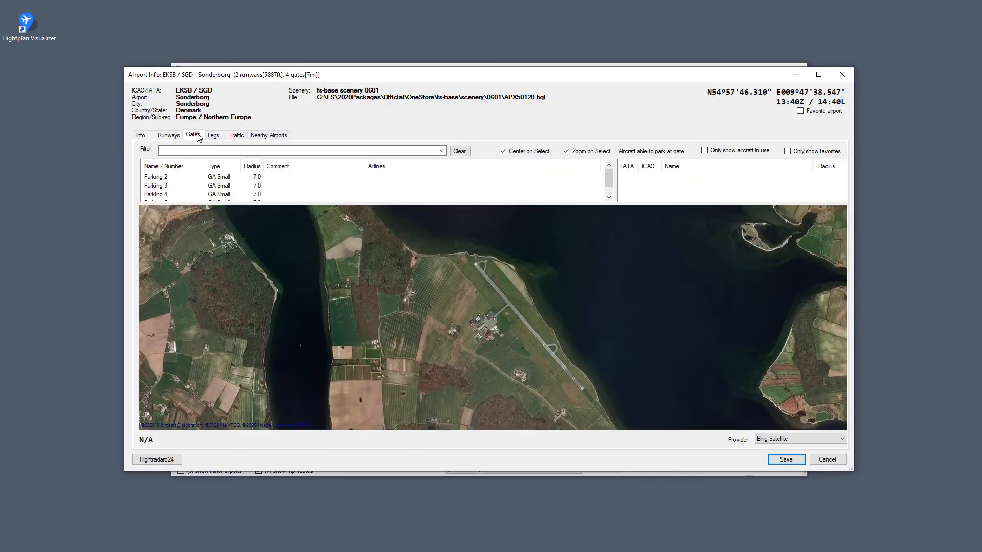
pyautogui.click(169, 134)
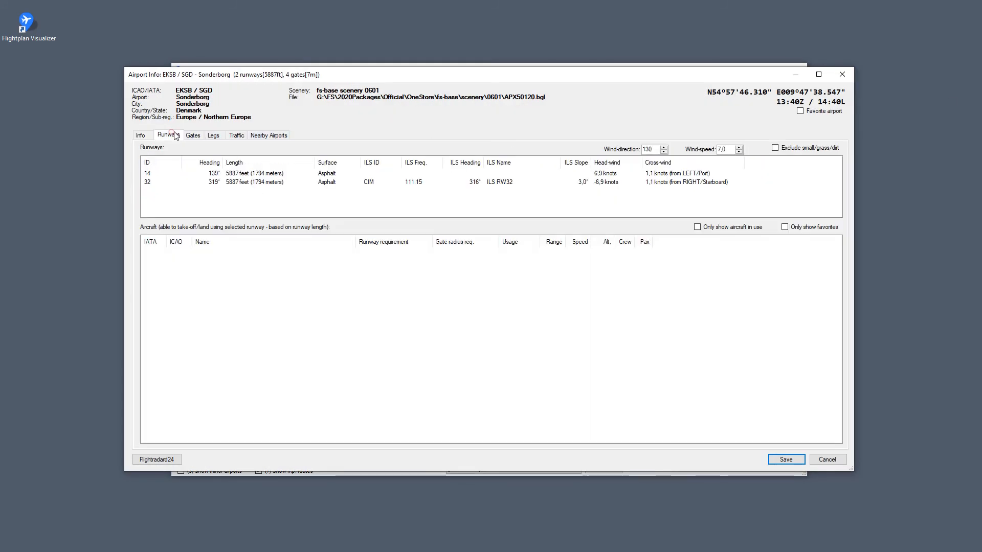
pyautogui.click(844, 75)
# Search for airport BJER, open the Grønbæk Flyveplads information, and view its gates and runways.
pyautogui.hotkey('ctrl', 'f')
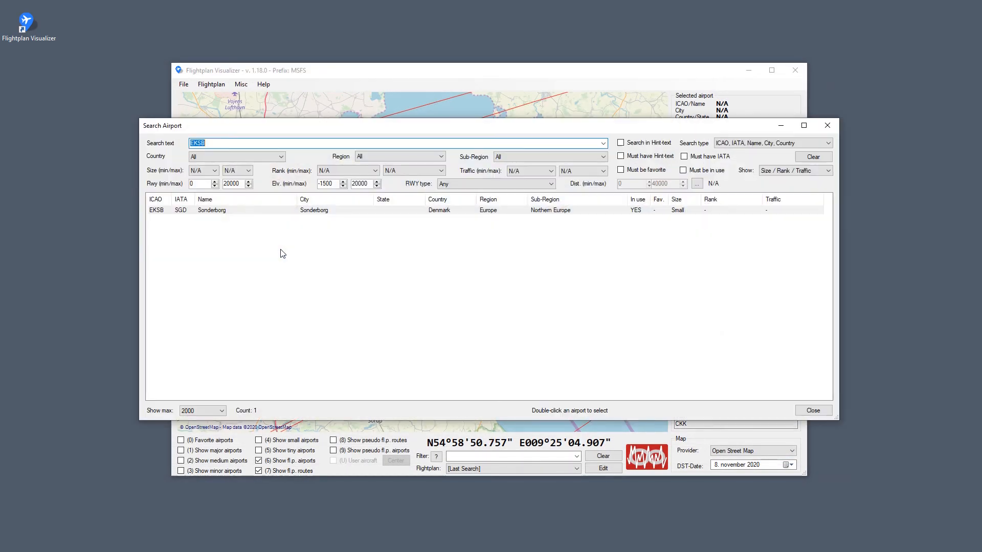
pyautogui.write('BJER')
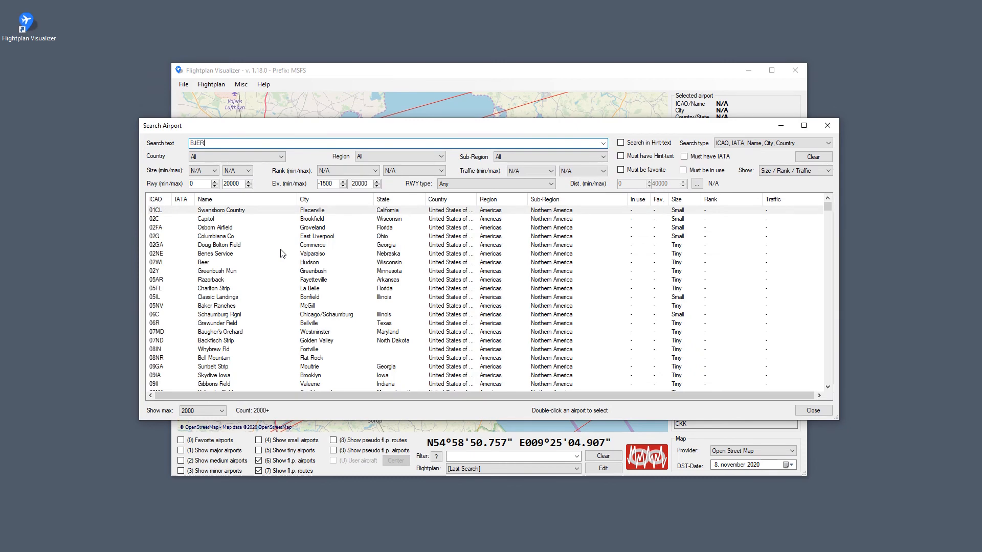
pyautogui.press('Return')
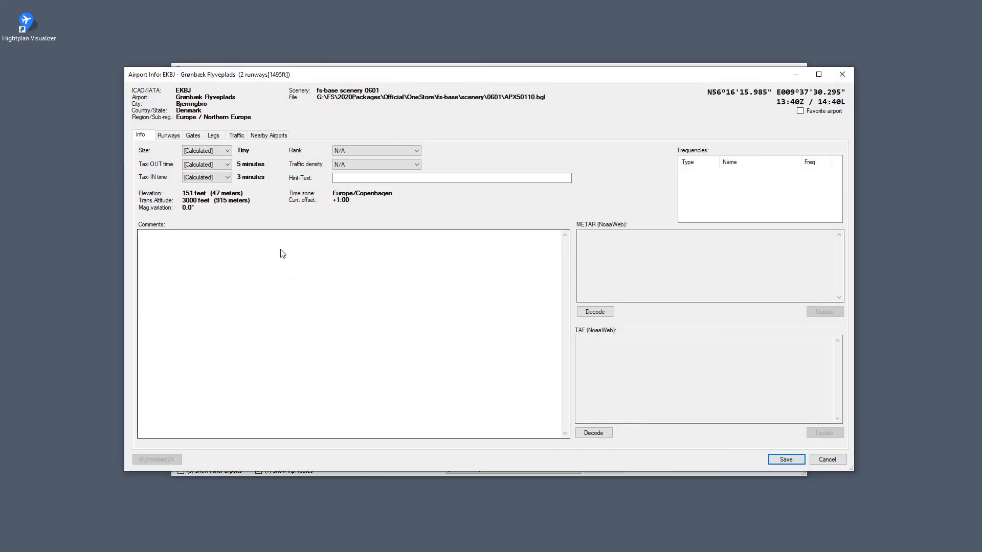
pyautogui.click(194, 136)
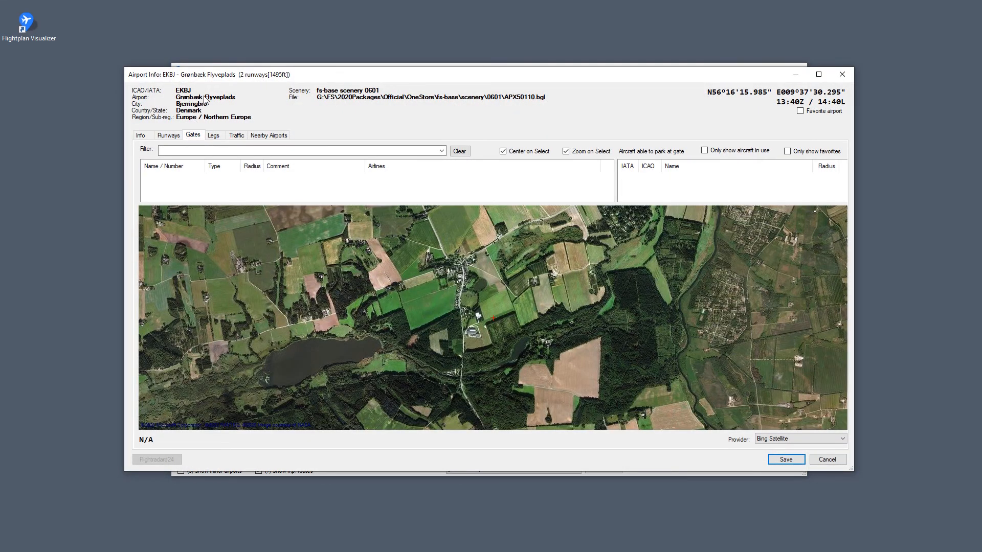
pyautogui.click(169, 135)
# List the aircraft able to use grass runway 06, and turn the small/grass/dirt runway exclusion on and off again.
pyautogui.click(238, 174)
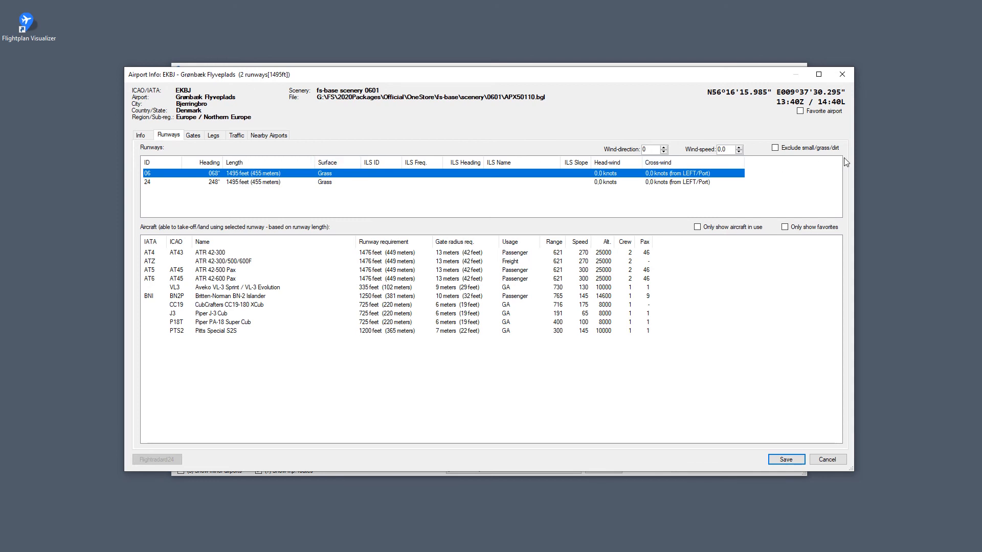
pyautogui.click(775, 148)
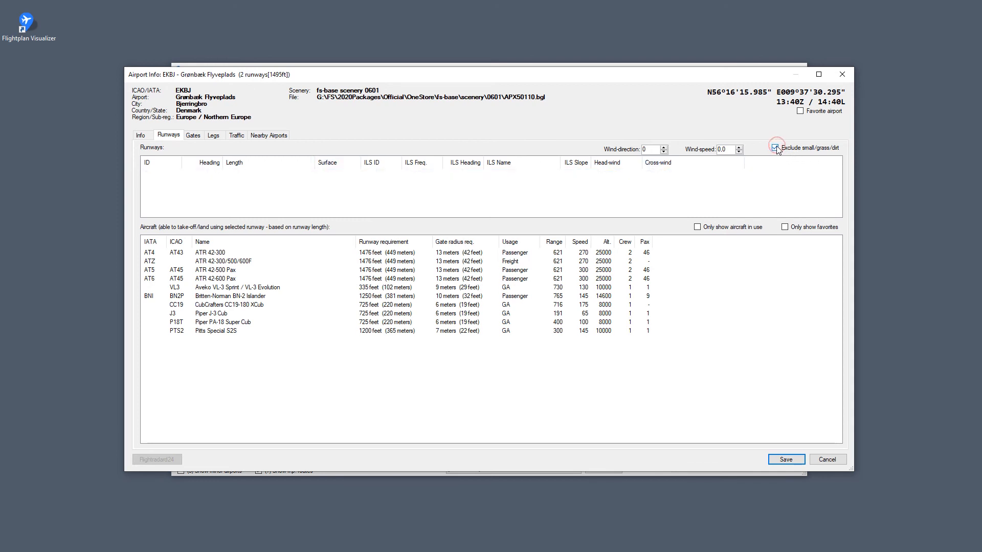
pyautogui.click(775, 149)
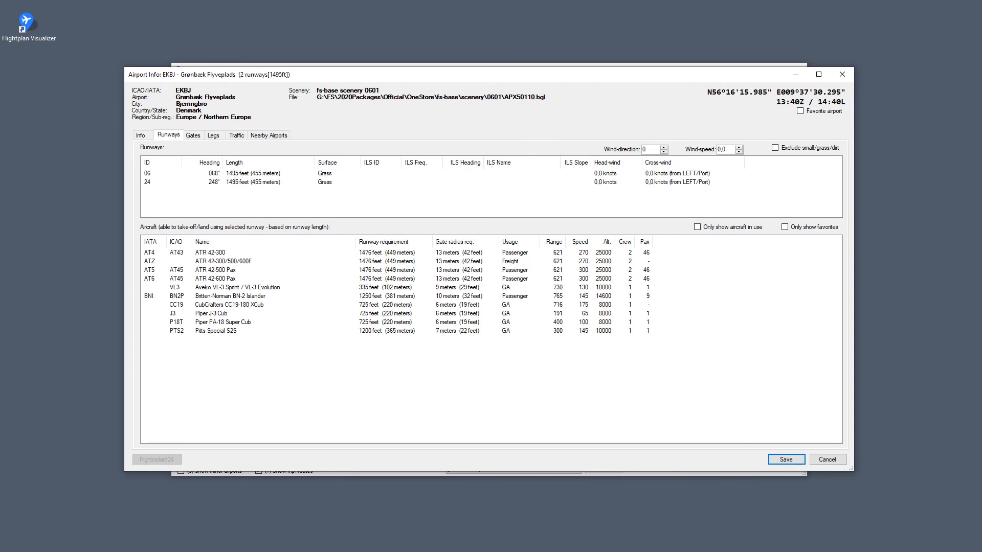
# Inspect the destination of the MakeRwys shortcut in the MakeRunways folder, close its properties, and minimize the folder window.
pyautogui.moveTo(979, 516); pyautogui.dragTo(553, 37)
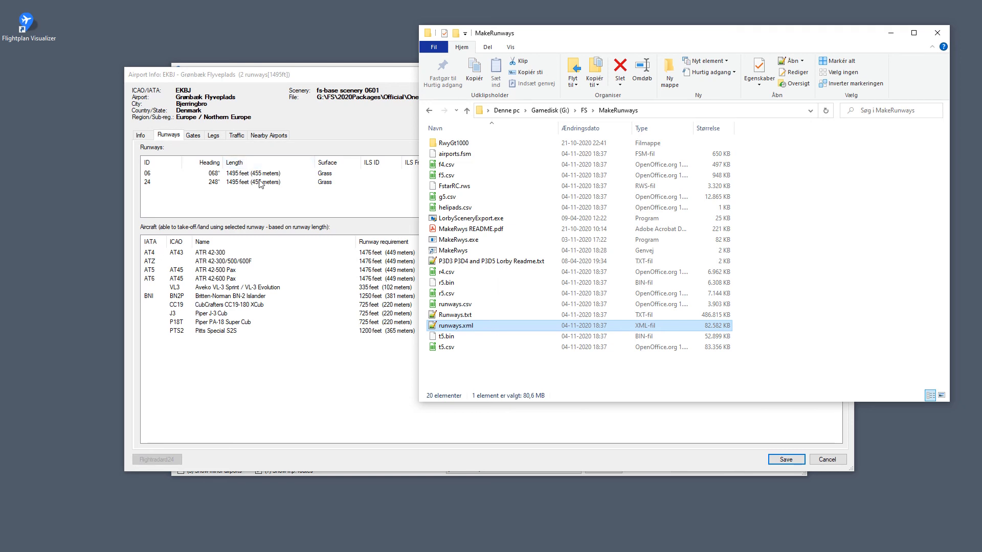
pyautogui.rightClick(464, 252)
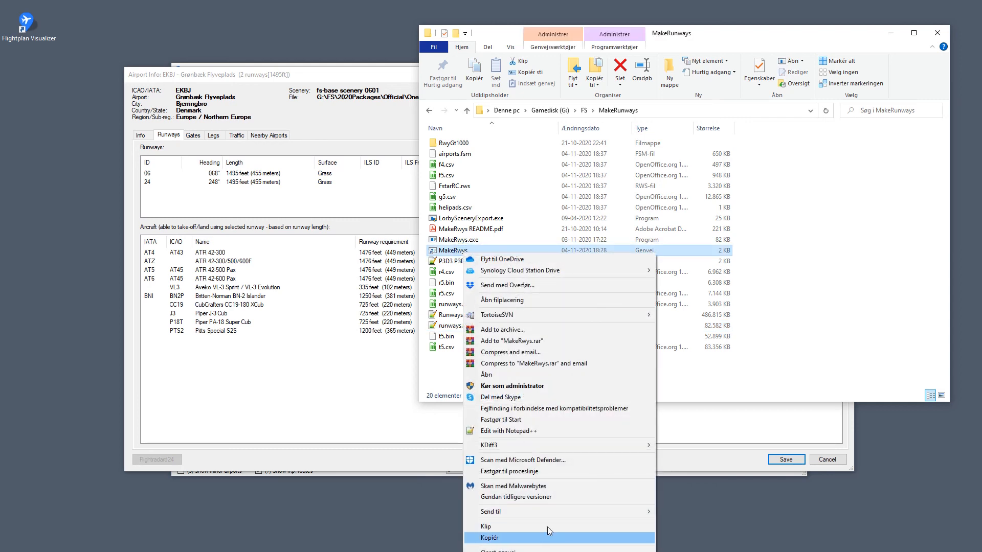
pyautogui.click(494, 551)
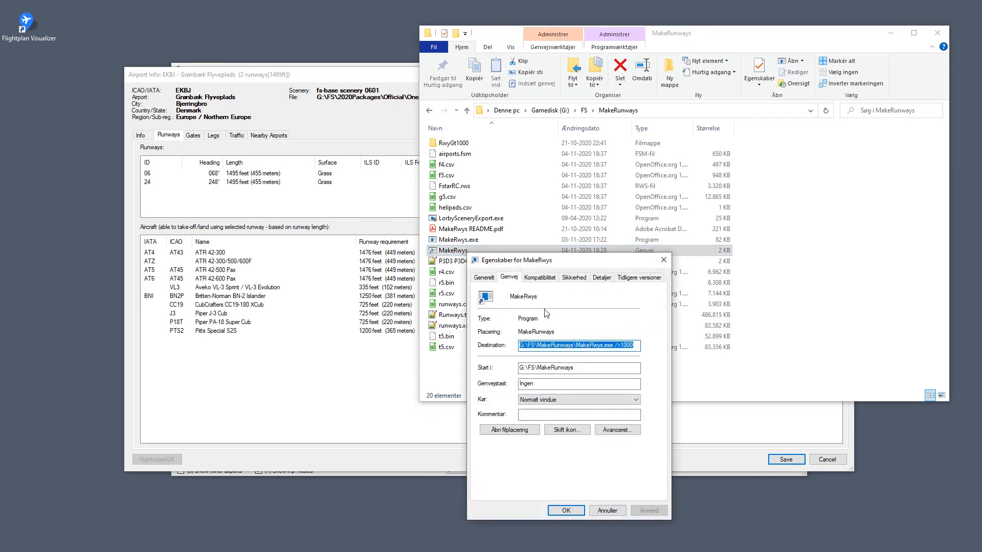
pyautogui.moveTo(585, 258); pyautogui.dragTo(425, 187)
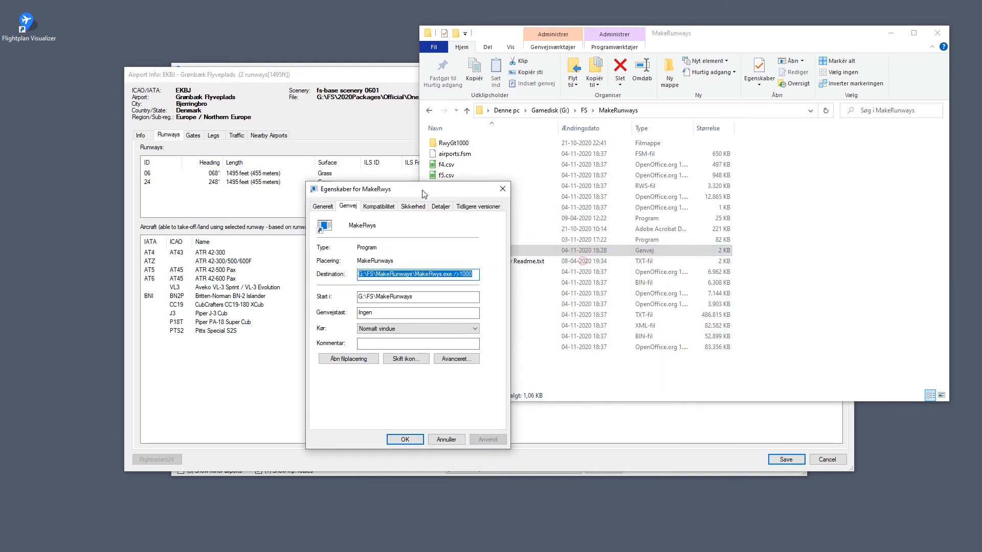
pyautogui.click(452, 272)
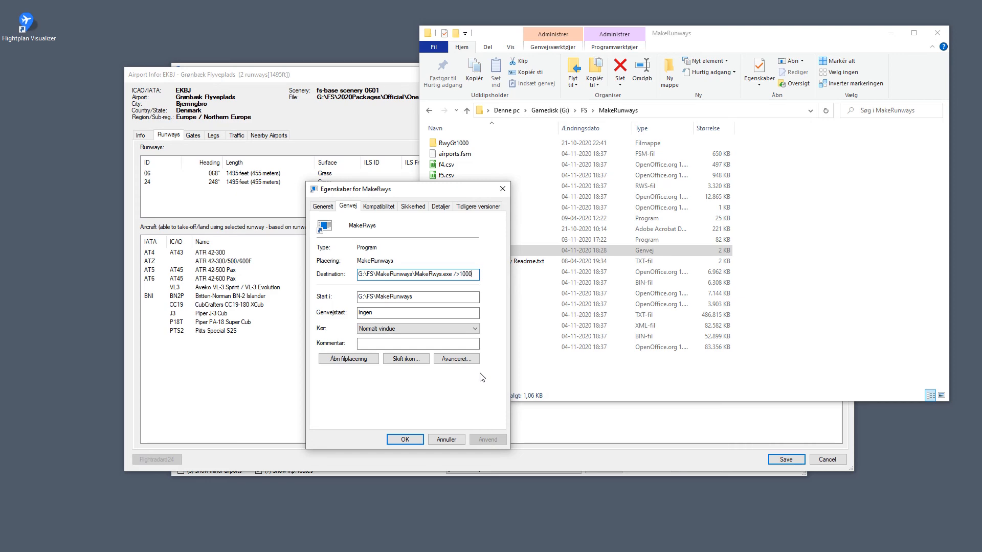
pyautogui.click(503, 188)
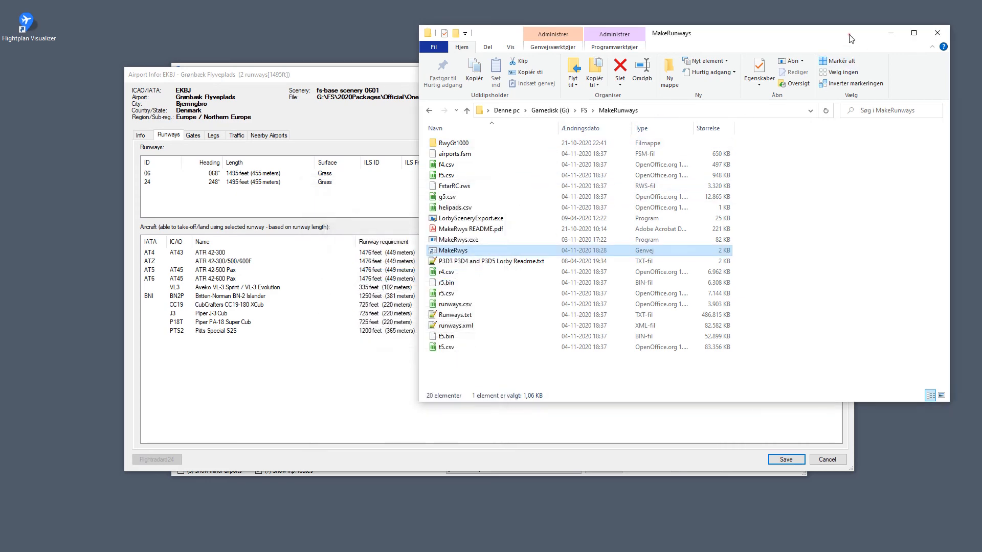
pyautogui.click(890, 32)
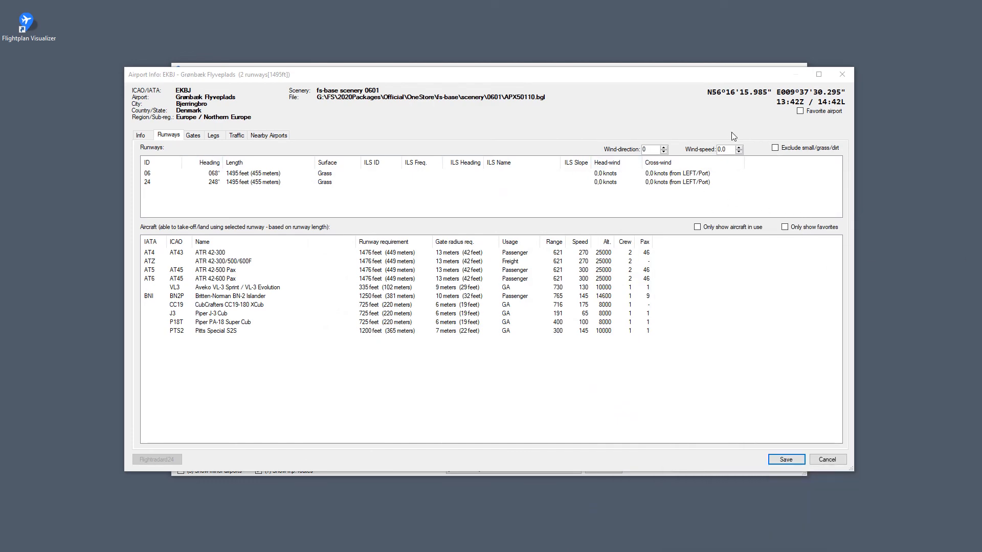
# Close the airport information, try Always for the small/grass/dirt runway exclusion in the settings, and return it to Automatic.
pyautogui.click(841, 74)
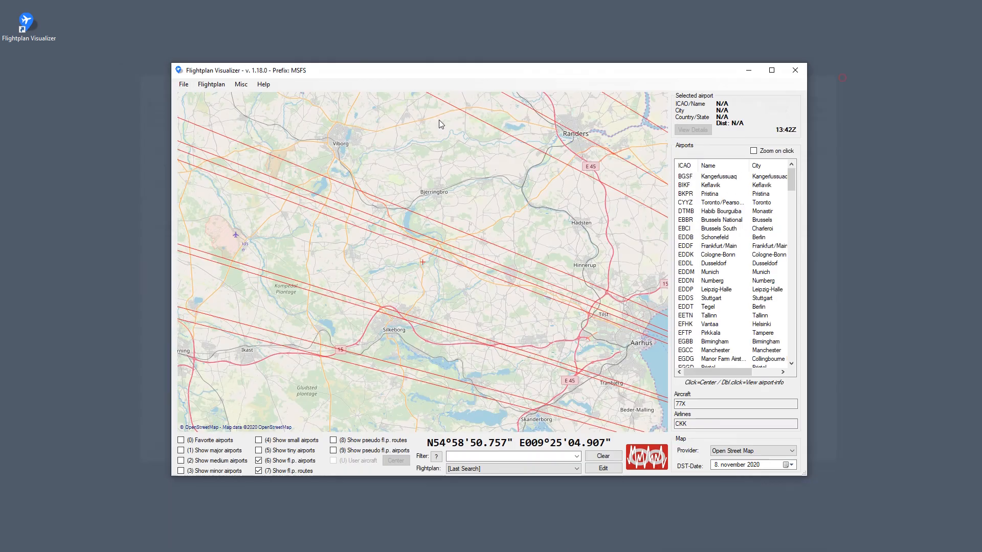
pyautogui.click(180, 85)
pyautogui.click(198, 96)
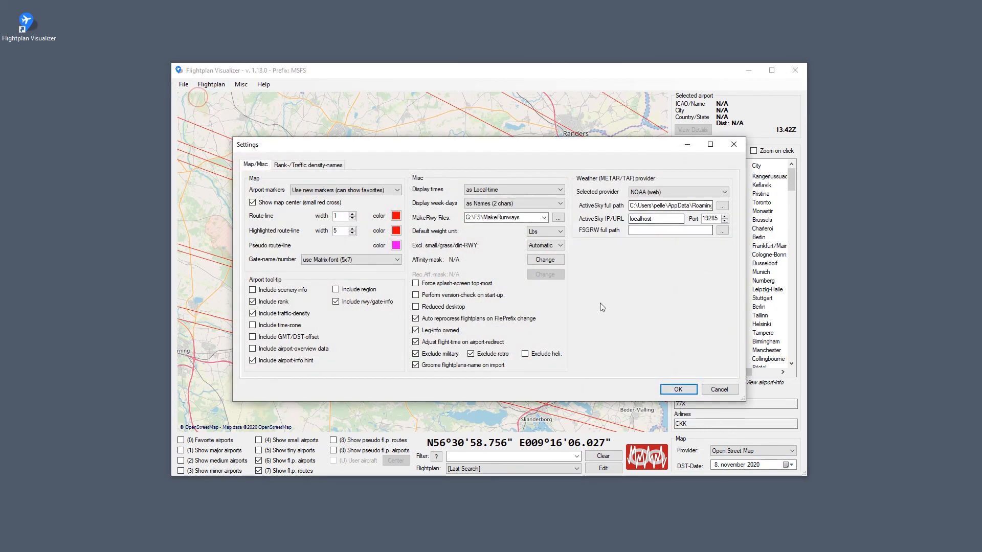
pyautogui.click(543, 250)
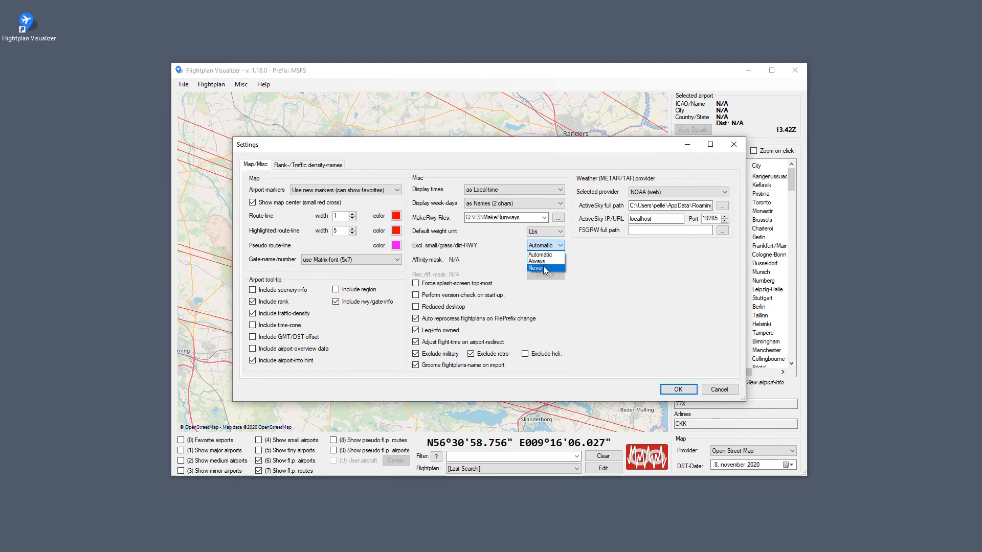
pyautogui.click(541, 262)
pyautogui.moveTo(543, 248)
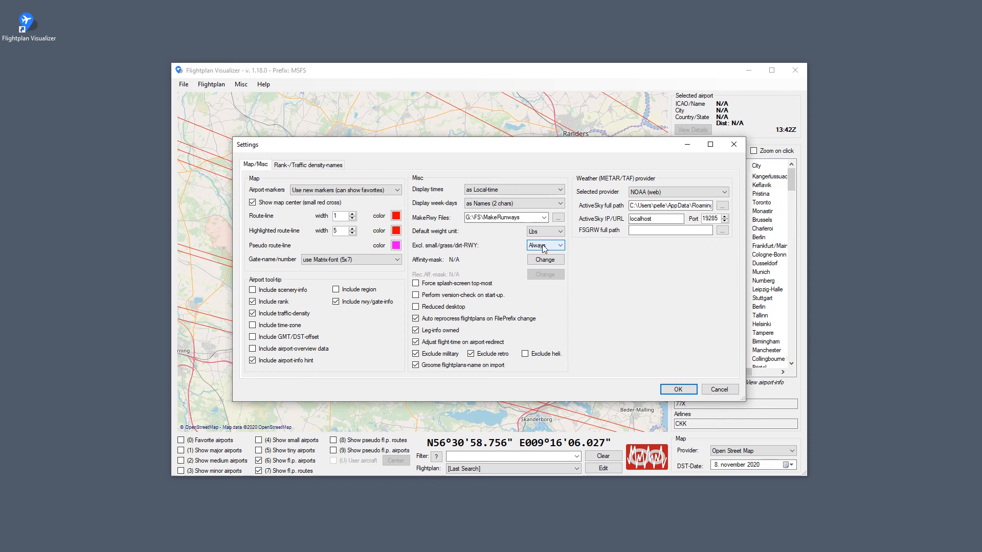
pyautogui.click(543, 248)
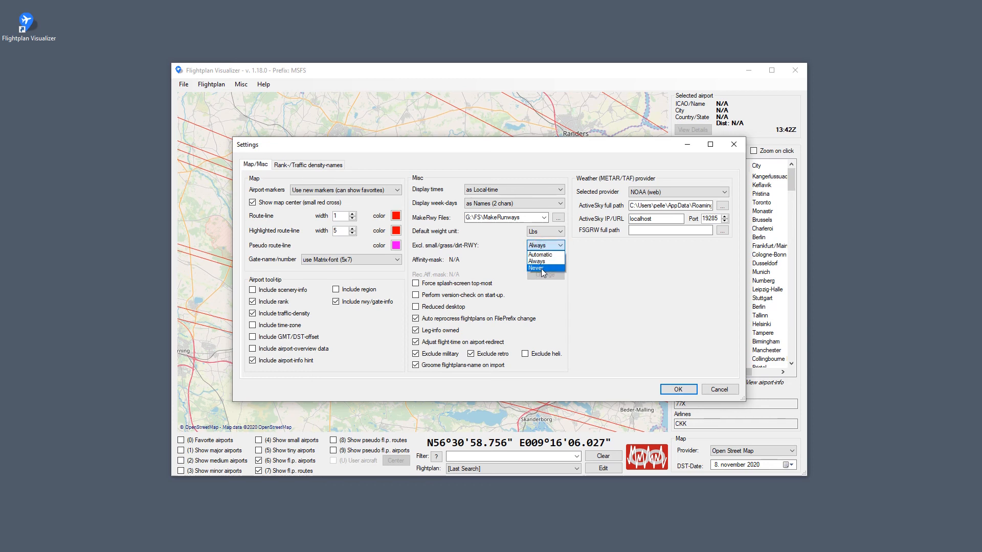
pyautogui.click(545, 254)
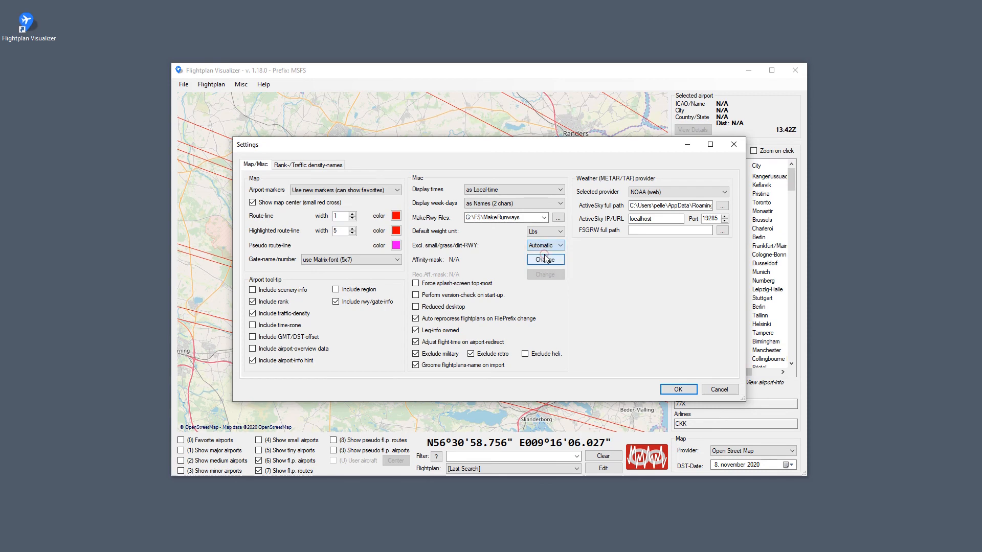
pyautogui.click(734, 144)
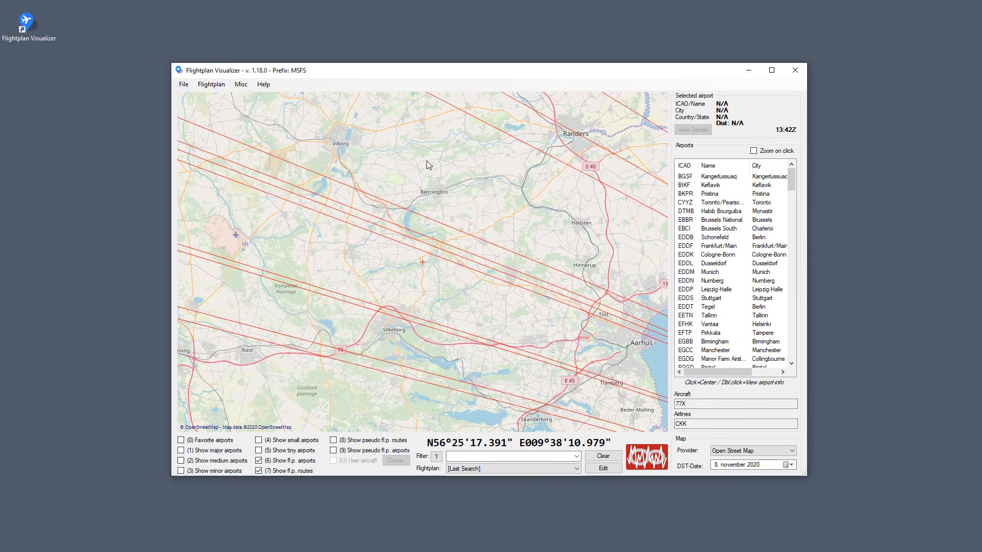
# Reopen the Grønbæk Flyveplads airport information, view its gates and runways, and close it.
pyautogui.hotkey('ctrl', 'f')
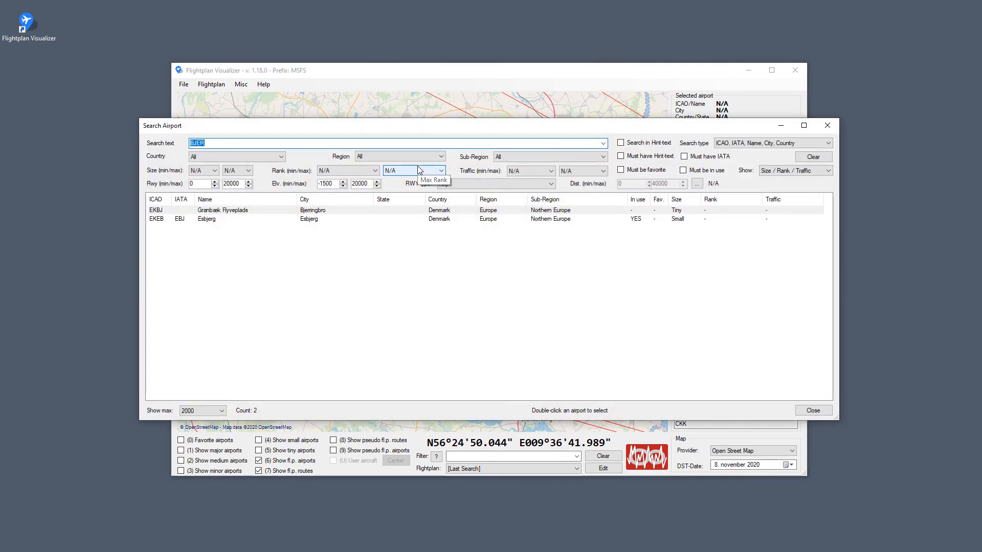
pyautogui.press('Escape')
pyautogui.hotkey('ctrl', 'i')
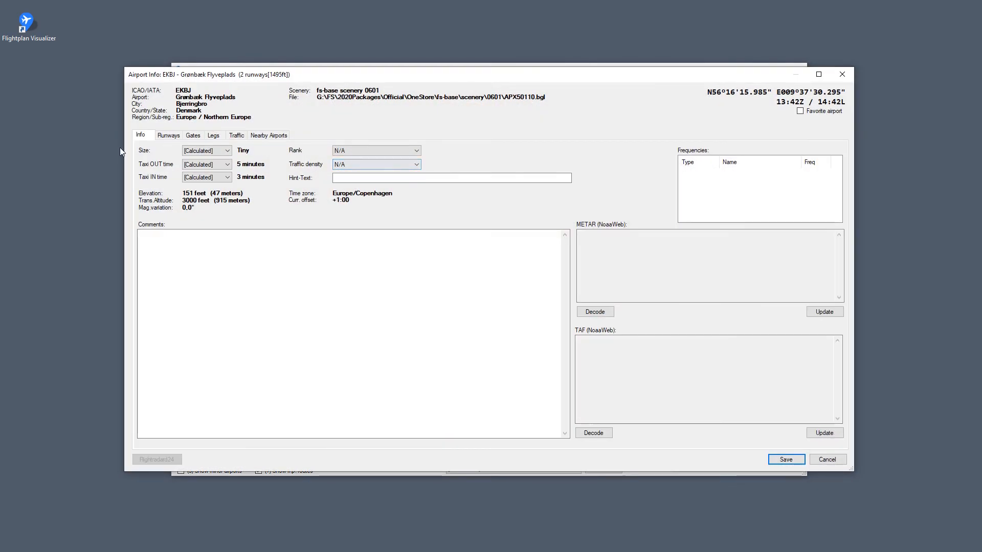
pyautogui.click(188, 136)
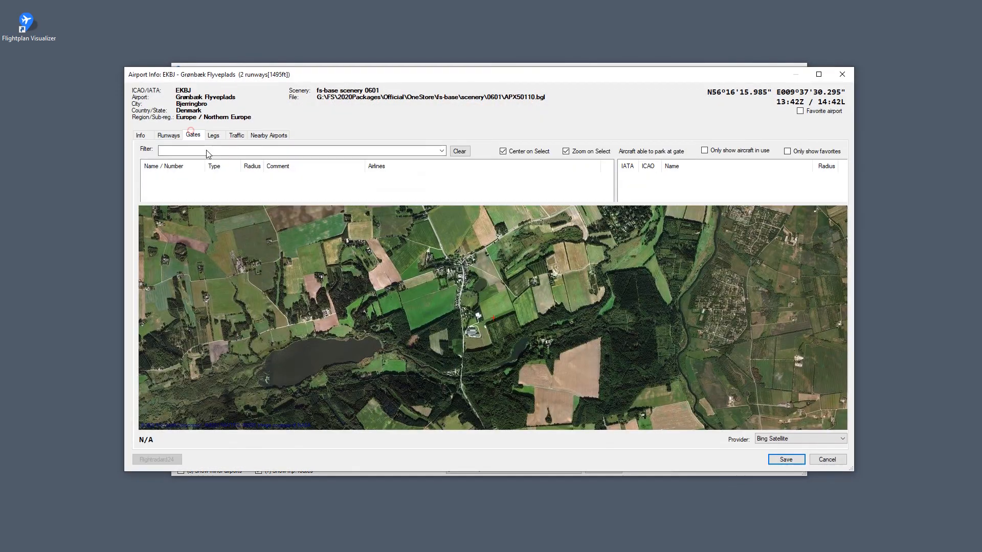
pyautogui.click(174, 140)
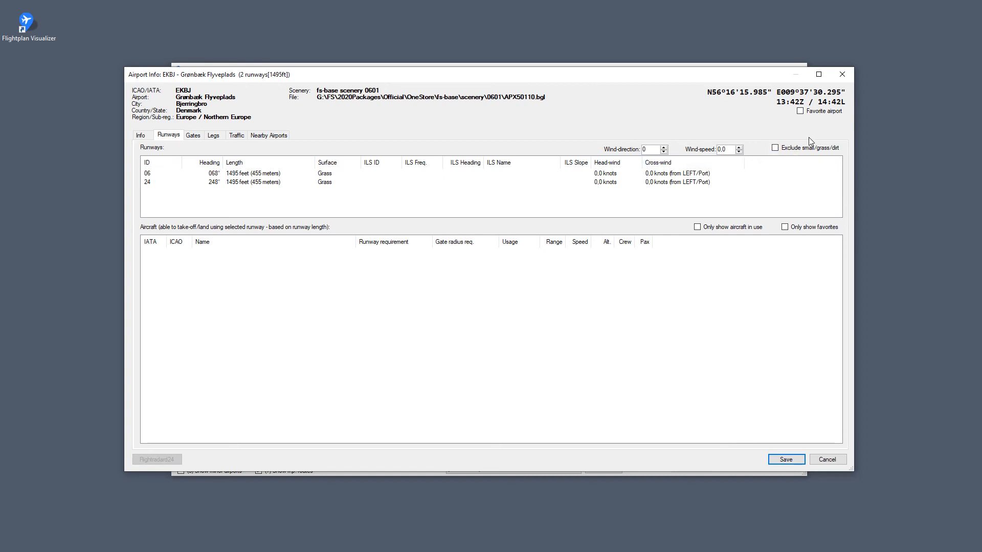
pyautogui.click(844, 73)
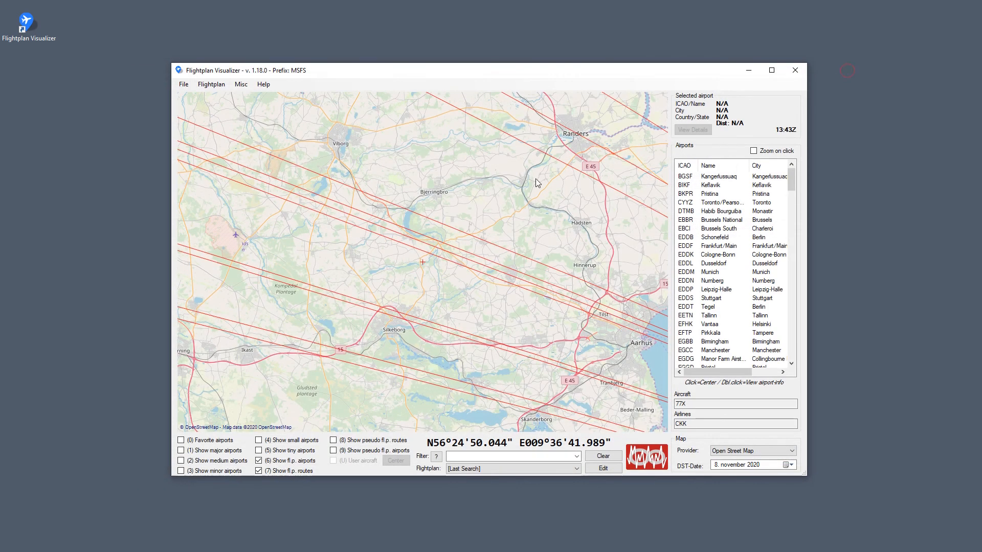
# Look up airport EKKA, compare its runways with and without small/grass/dirt runways excluded, and close the airport information.
pyautogui.hotkey('ctrl', 'f')
pyautogui.write('EKKA')
pyautogui.press('Return')
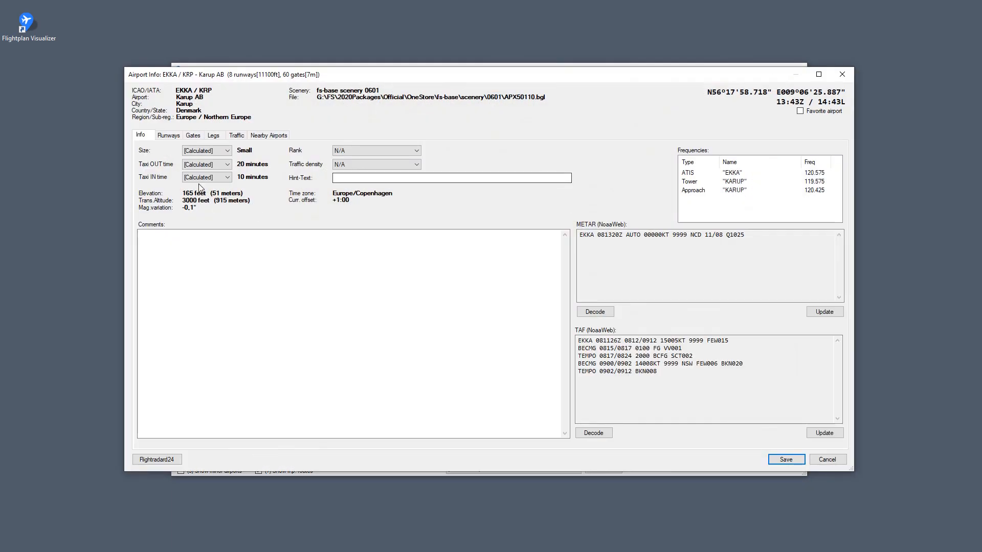
pyautogui.click(168, 135)
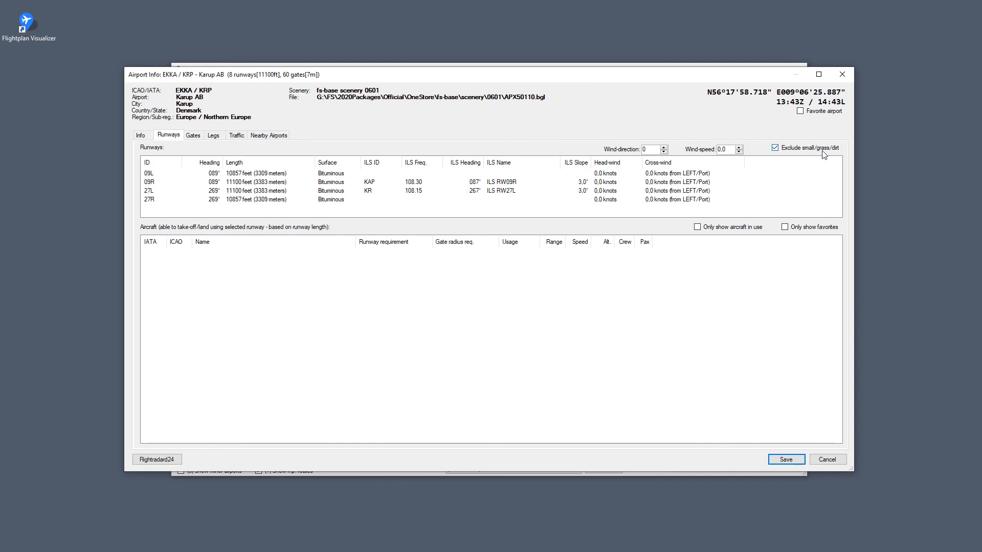
pyautogui.click(806, 149)
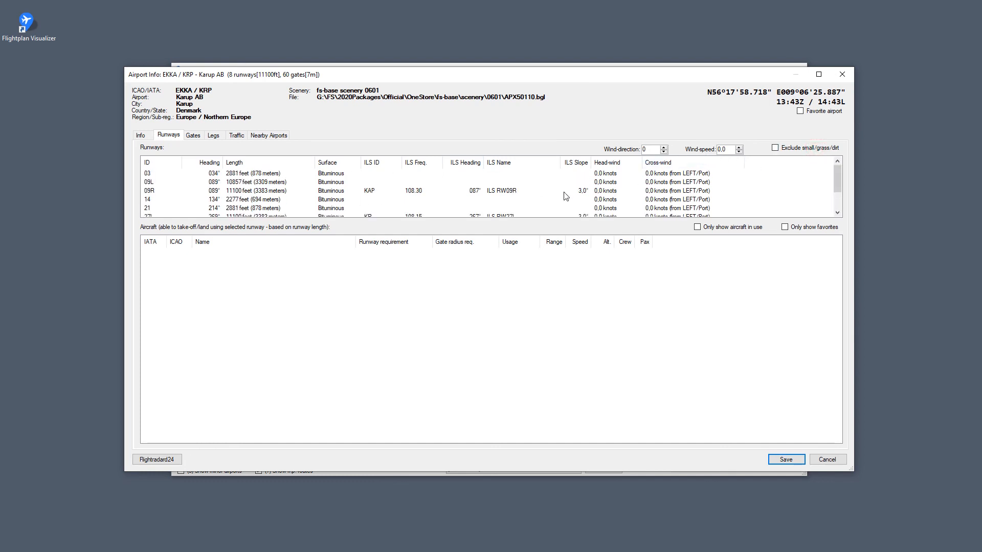
pyautogui.click(776, 149)
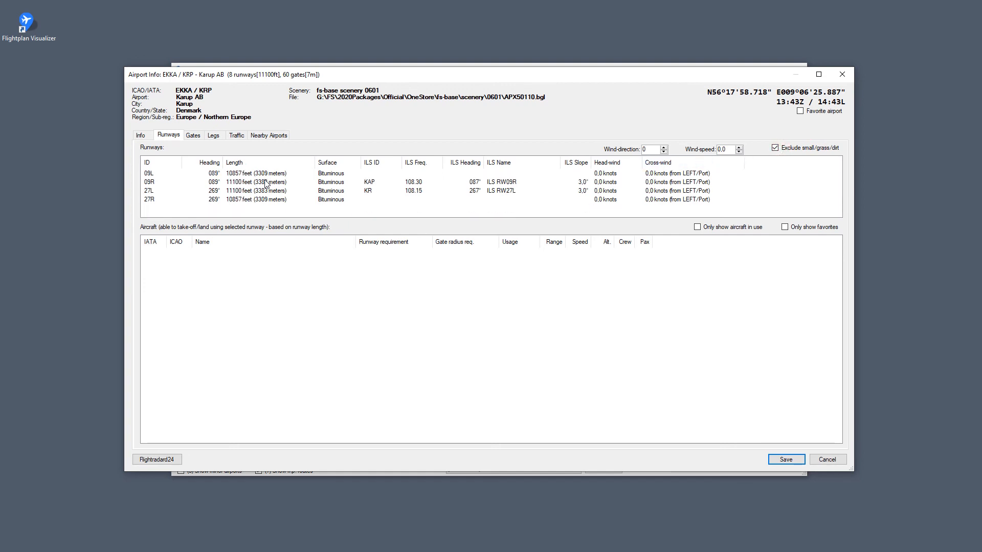
pyautogui.click(781, 151)
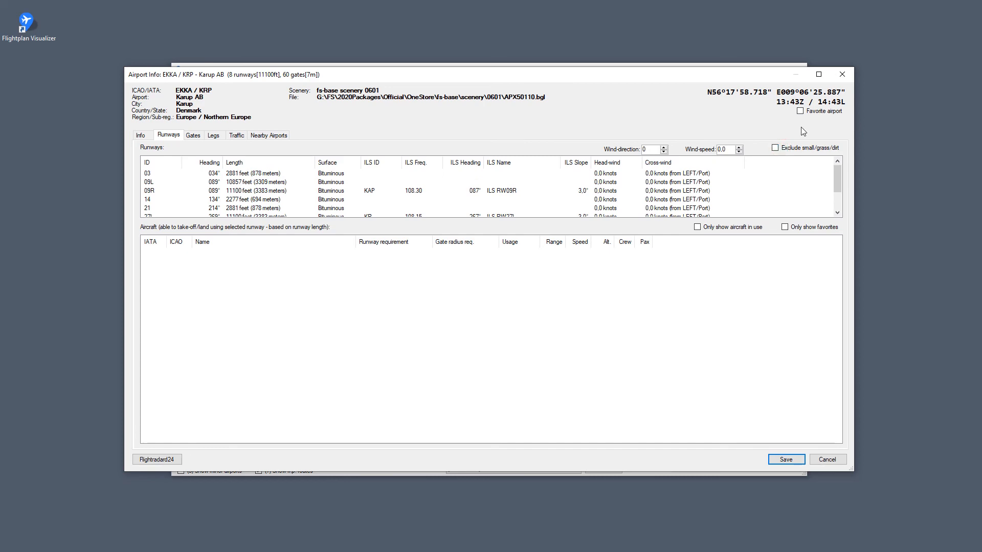
pyautogui.click(844, 74)
# Look up airport EKYT, compare its runways while toggling the small/grass/dirt exclusion, and close the airport information.
pyautogui.write('E')
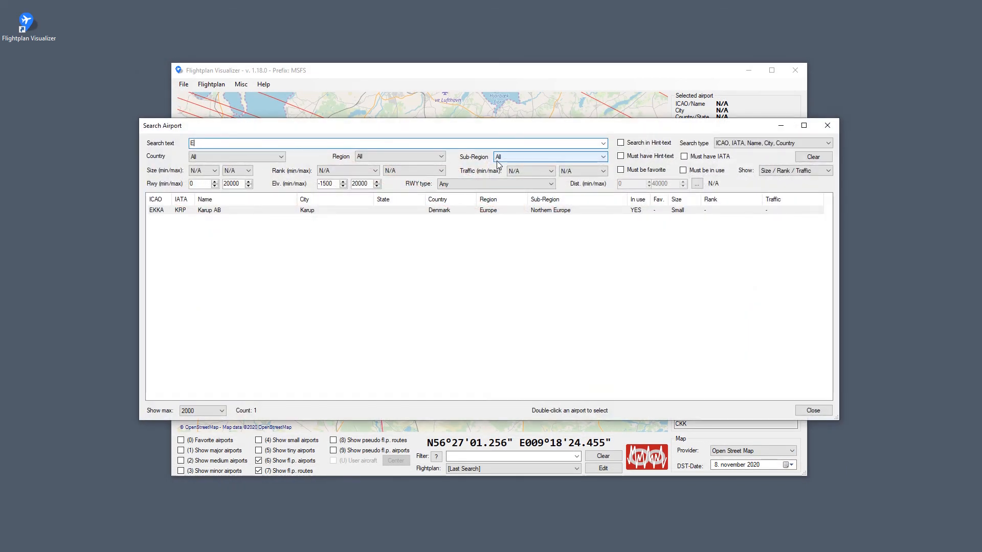
pyautogui.write('KYT')
pyautogui.press('Return')
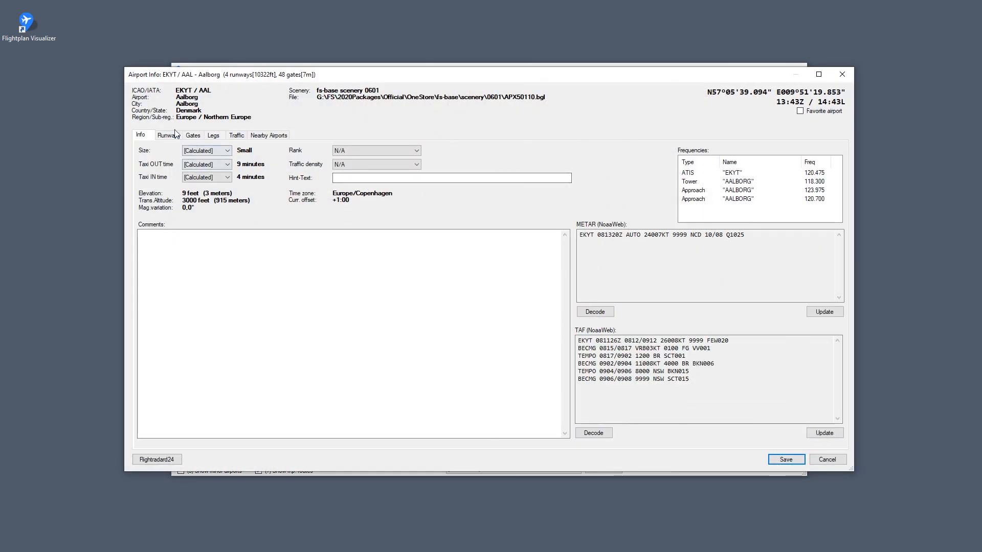
pyautogui.click(168, 135)
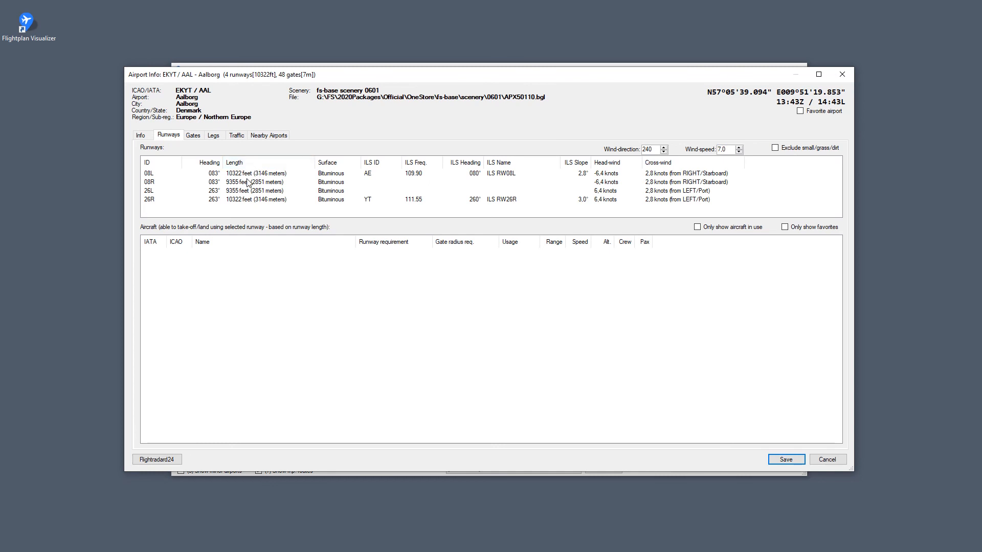
pyautogui.click(788, 148)
pyautogui.click(788, 148)
pyautogui.click(789, 148)
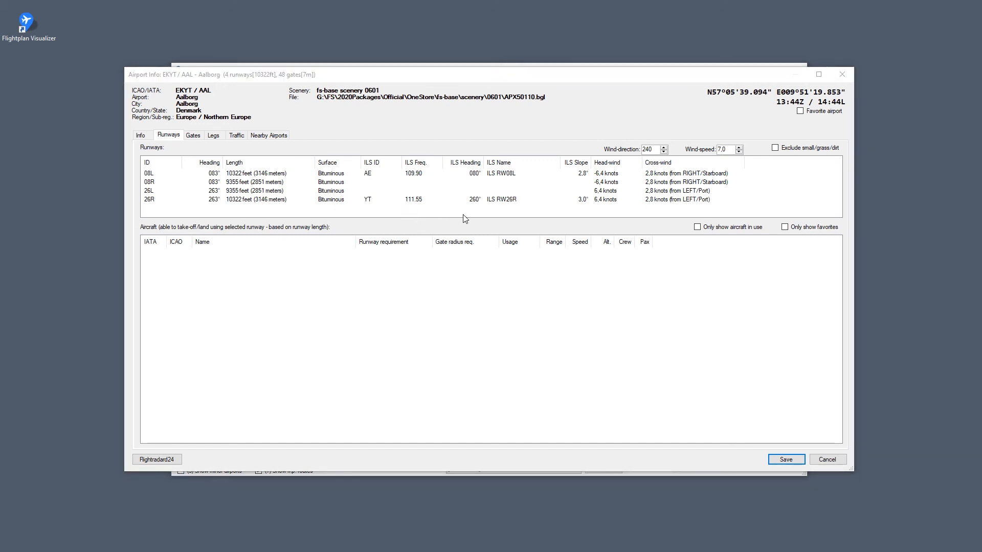
pyautogui.click(841, 74)
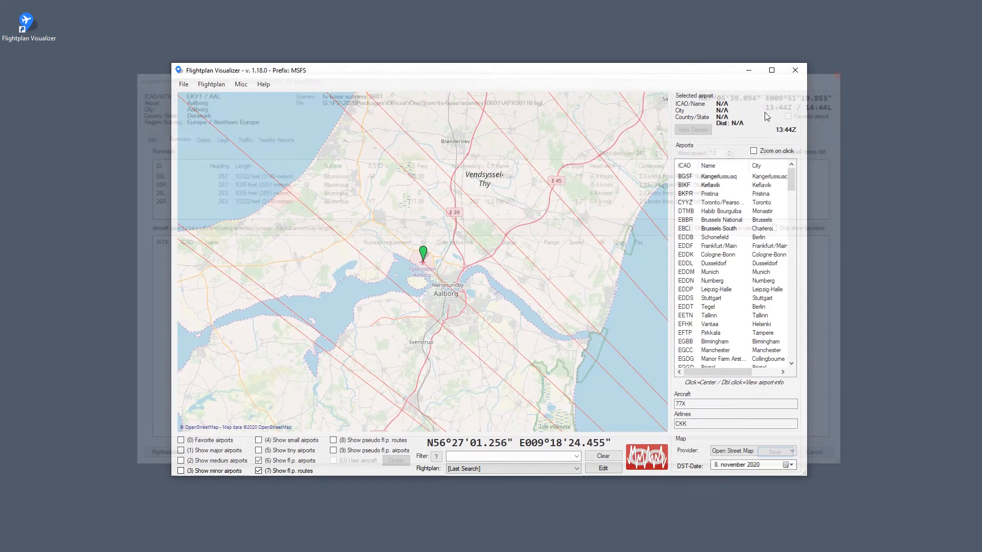
# Clear the text in the airport search and set the minimum runway length to 12000.
pyautogui.hotkey('ctrl', 'f')
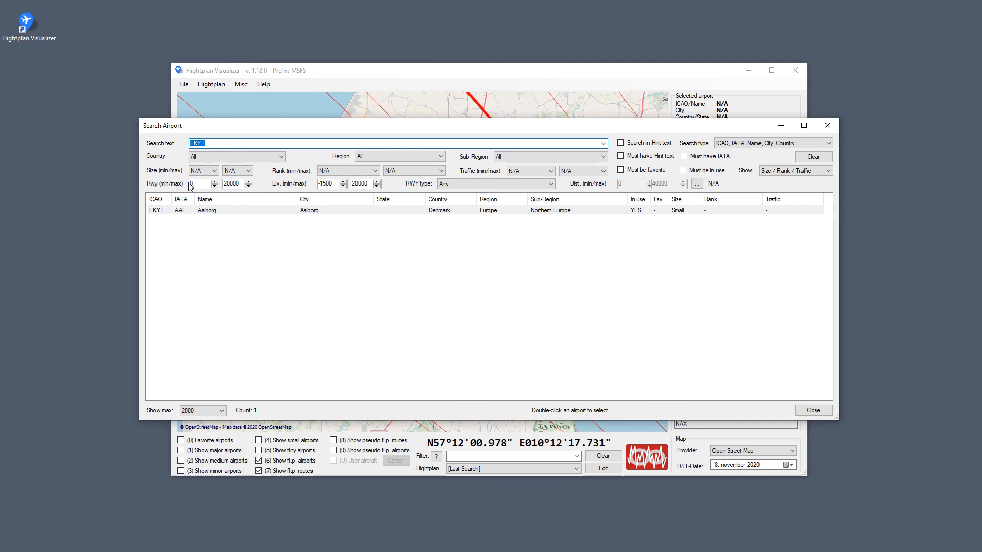
pyautogui.doubleClick(232, 143)
pyautogui.press('BackSpace')
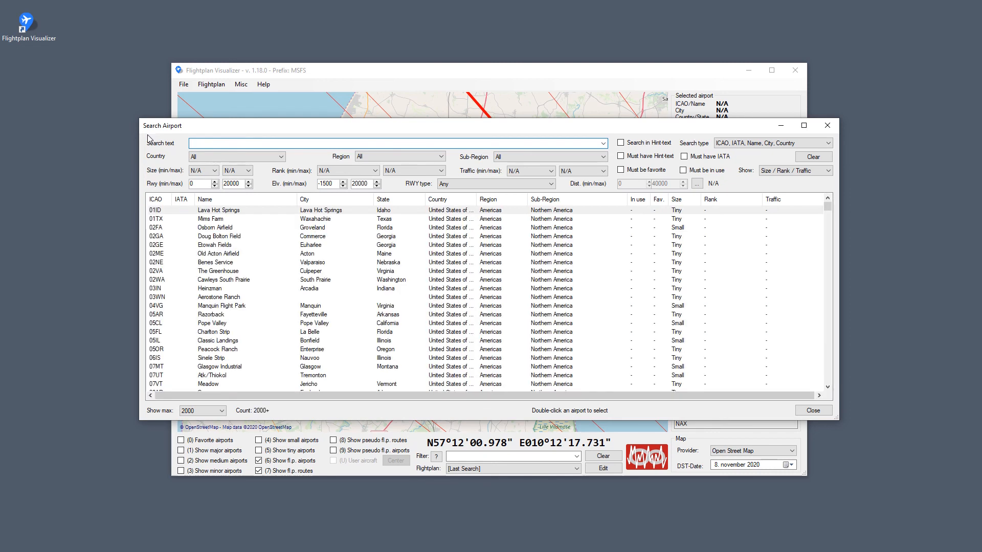
pyautogui.doubleClick(204, 183)
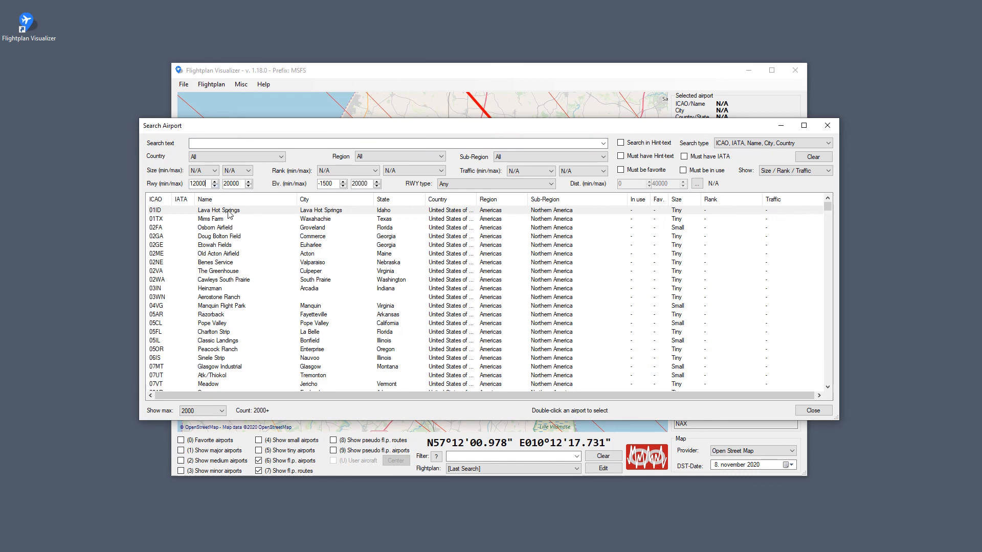
# Filter the airport search to runway lengths from 0 to 1500.
pyautogui.doubleClick(208, 185)
pyautogui.write('0')
pyautogui.doubleClick(240, 184)
pyautogui.write('15')
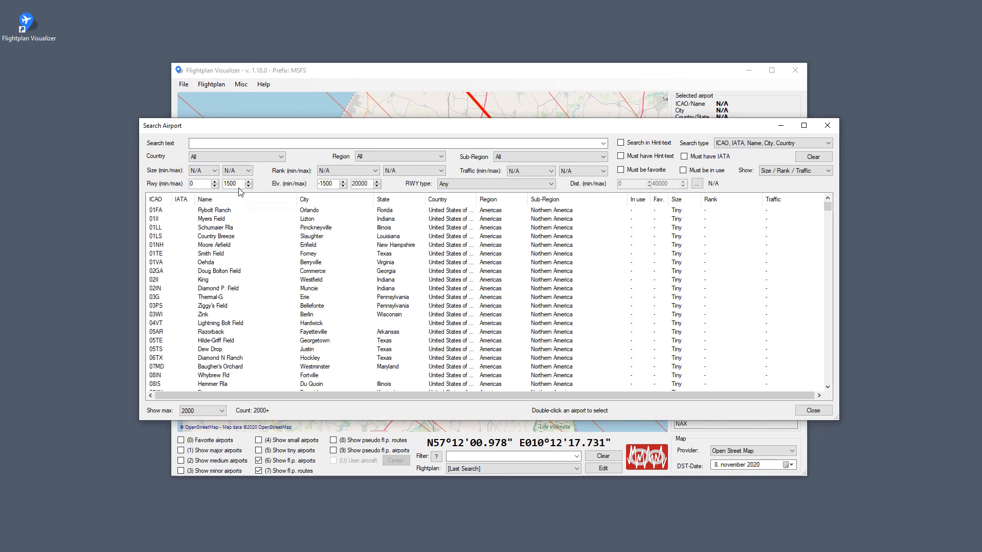
# Clear the airport search results and set the maximum runway length to 20000.
pyautogui.click(813, 156)
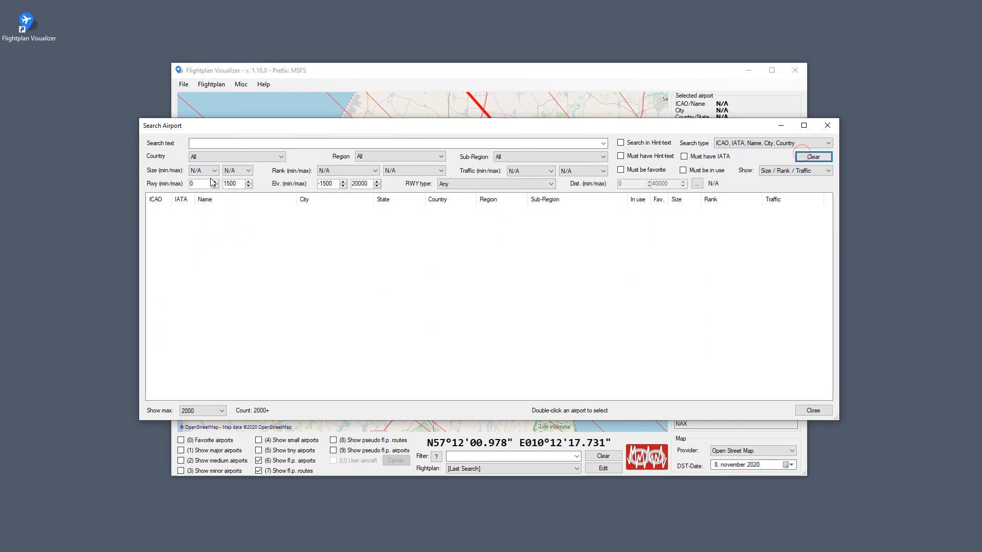
pyautogui.doubleClick(228, 184)
pyautogui.write('20000')
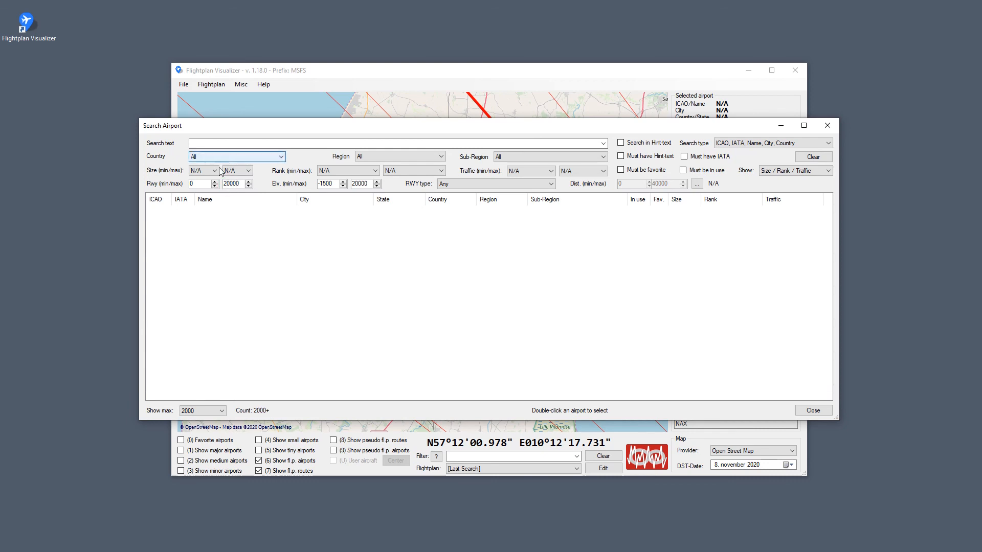
# Try to set the minimum elevation of the airport search to -12000.
pyautogui.doubleClick(327, 184)
pyautogui.write('-1200')
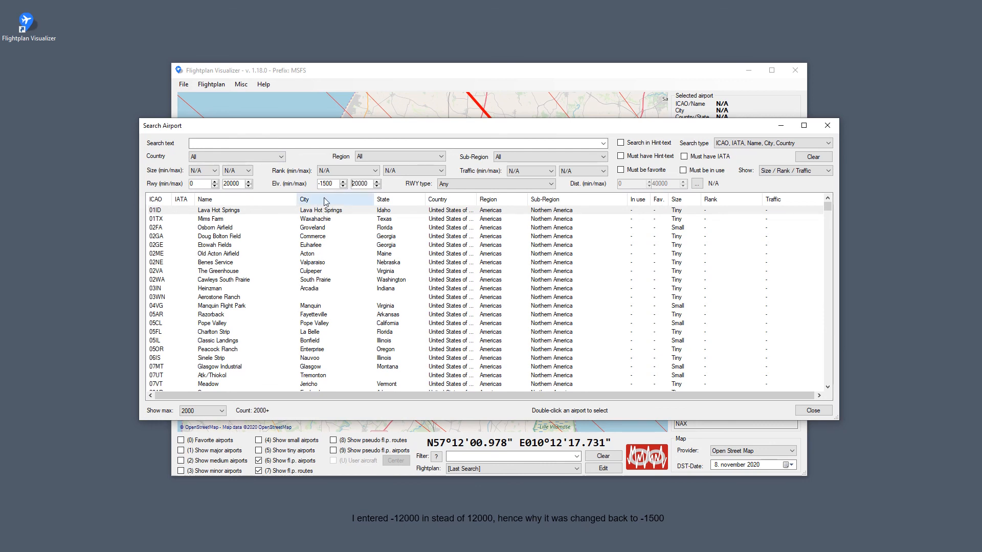
pyautogui.click(246, 146)
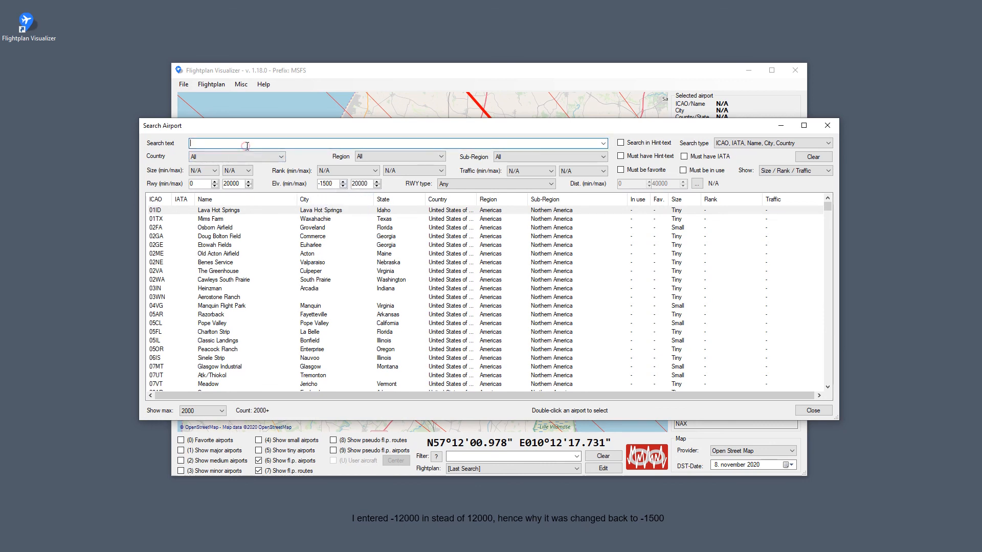
pyautogui.write('F')
pyautogui.click(334, 185)
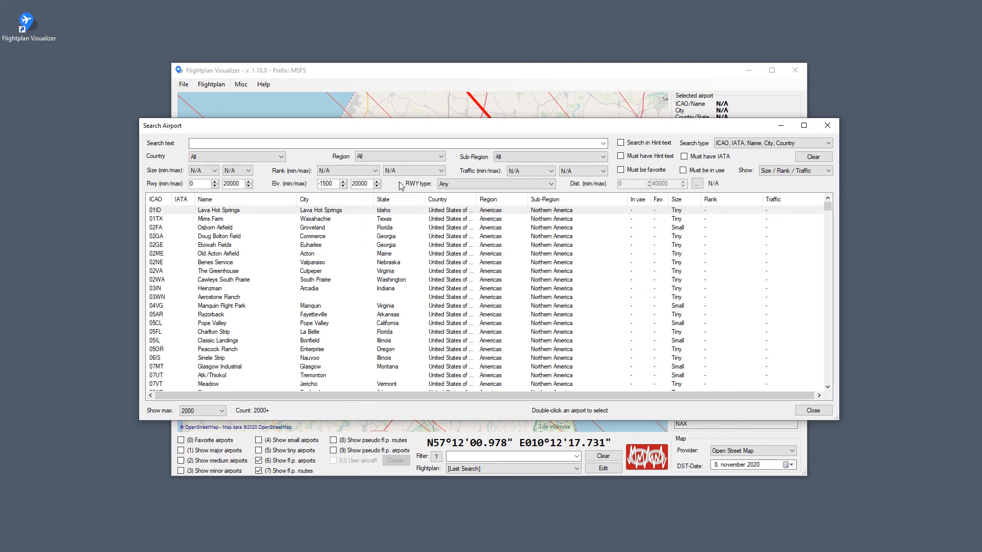
# Filter the airport search to the All Soft (e.g. grass/dirt) runway type, and return the runway type to Any.
pyautogui.click(456, 188)
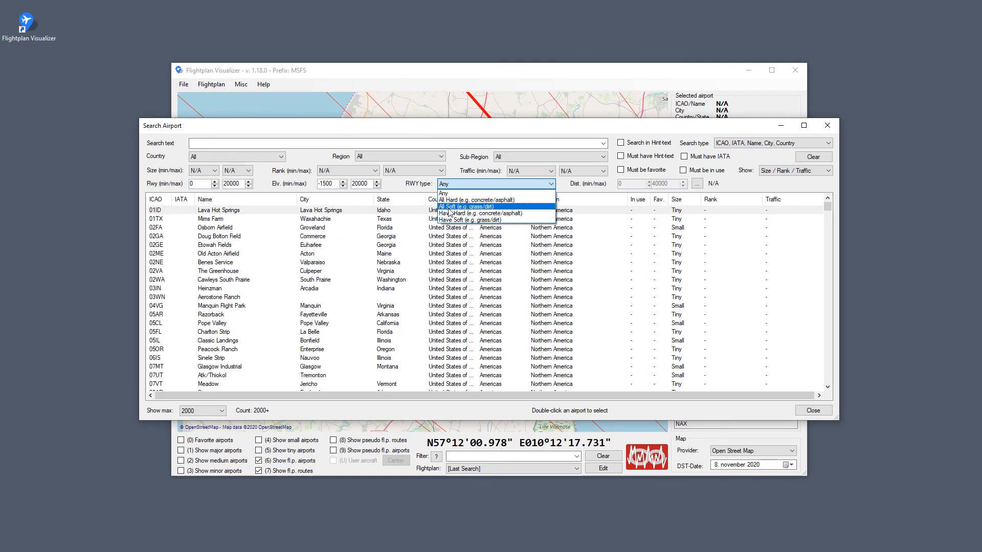
pyautogui.click(496, 207)
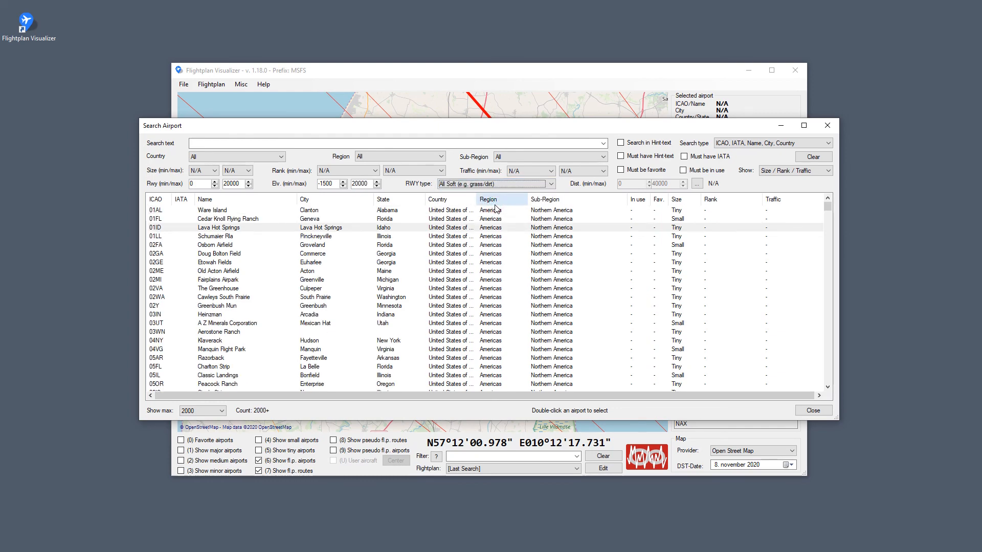
pyautogui.click(491, 185)
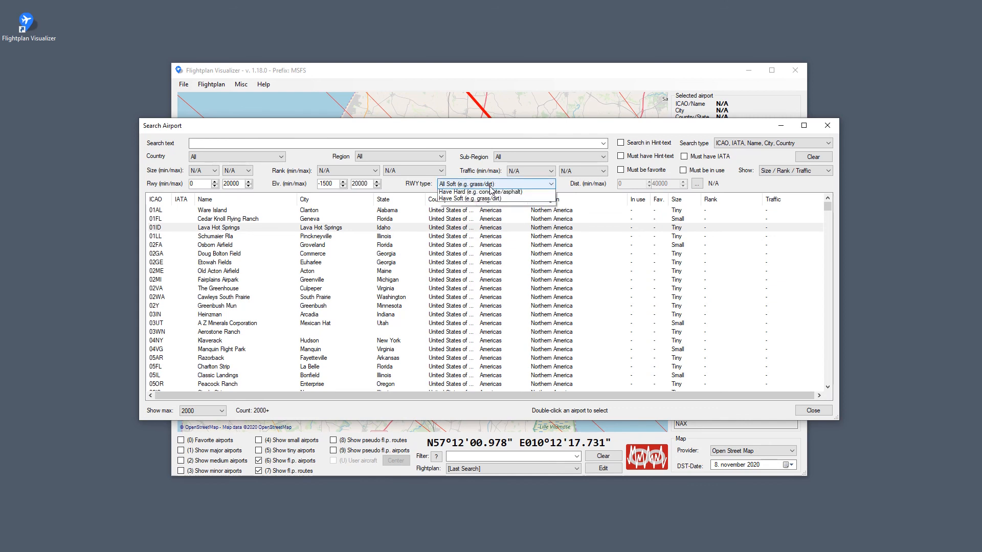
pyautogui.click(492, 193)
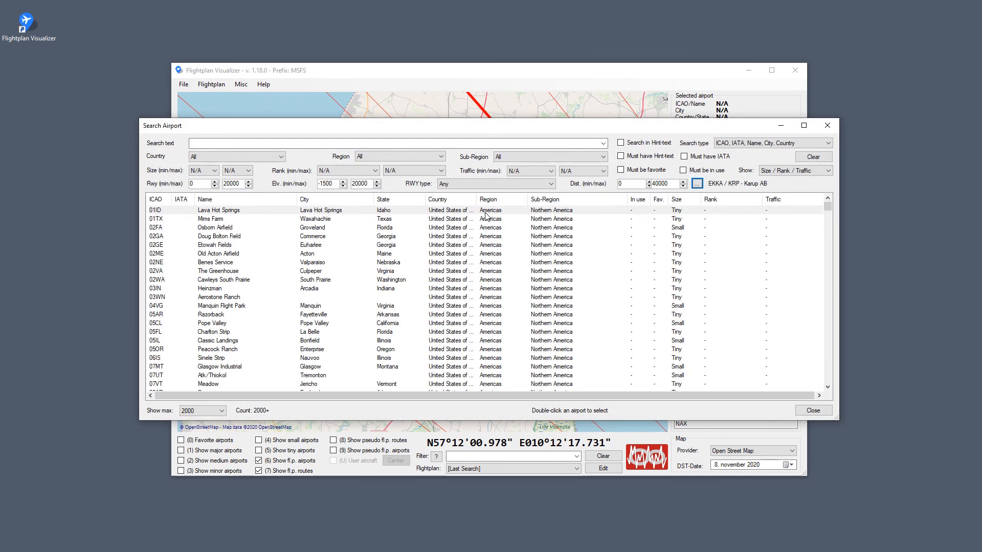
# Filter the airport search to distances from 20 to 50 from EKKA and look through the listed airports.
pyautogui.moveTo(633, 183); pyautogui.dragTo(616, 184)
pyautogui.write('2')
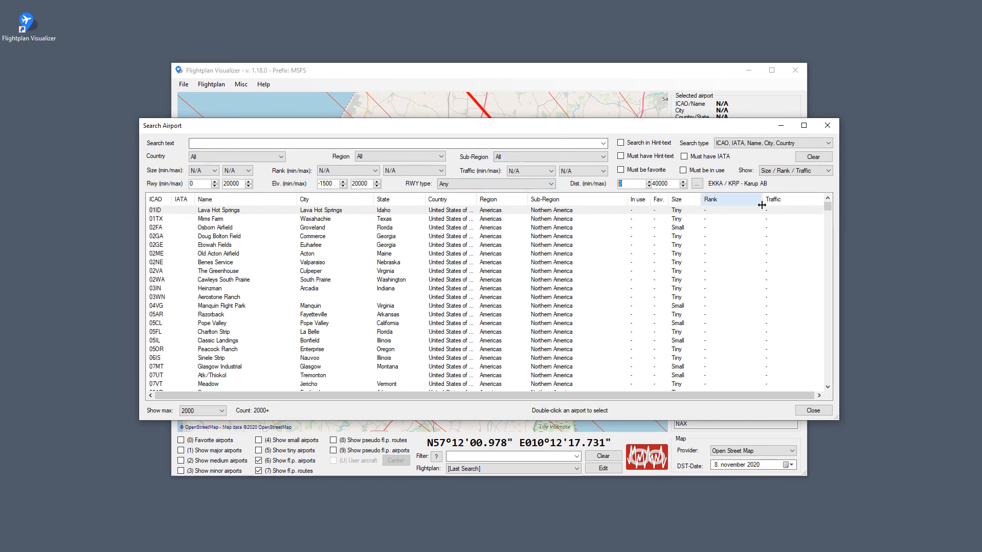
pyautogui.write('0')
pyautogui.press('Tab')
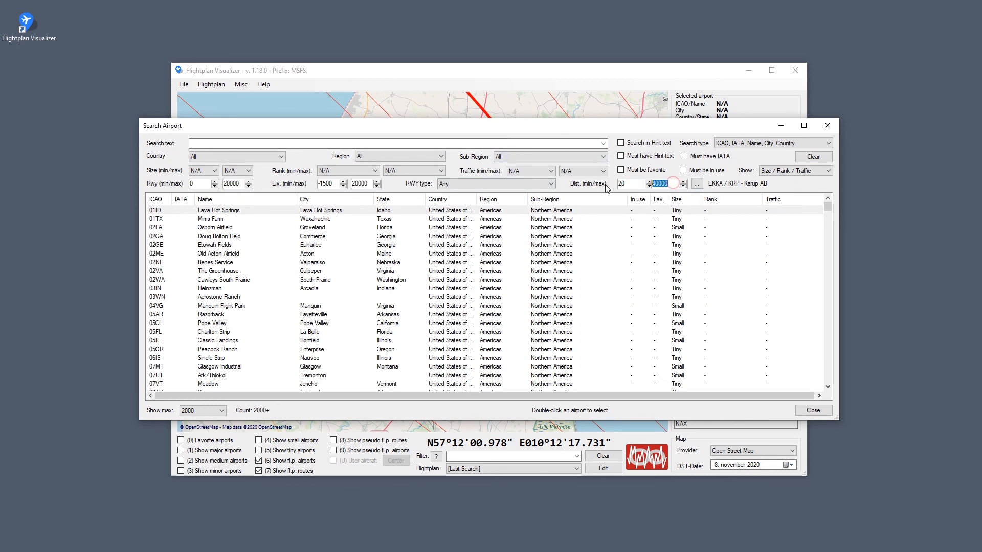
pyautogui.write('50')
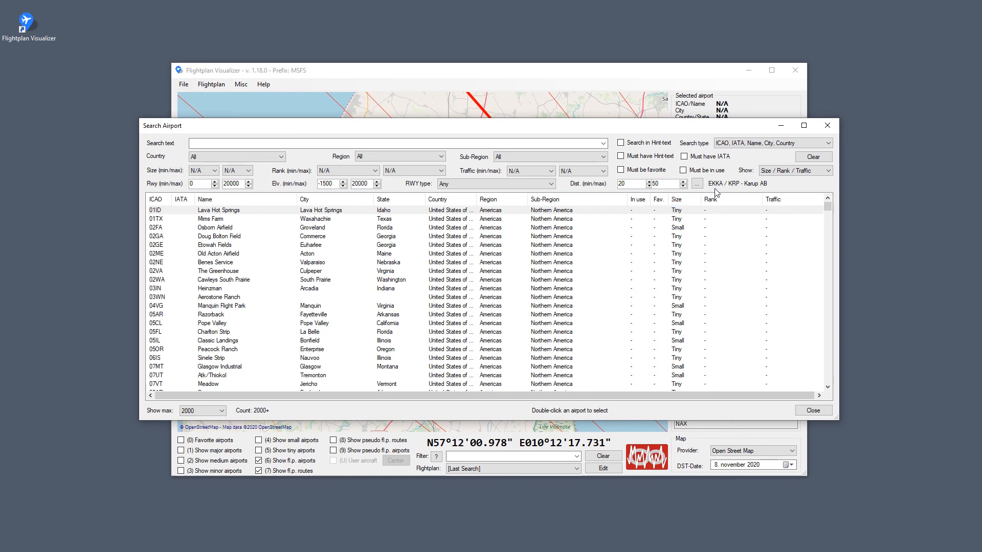
pyautogui.press('Tab')
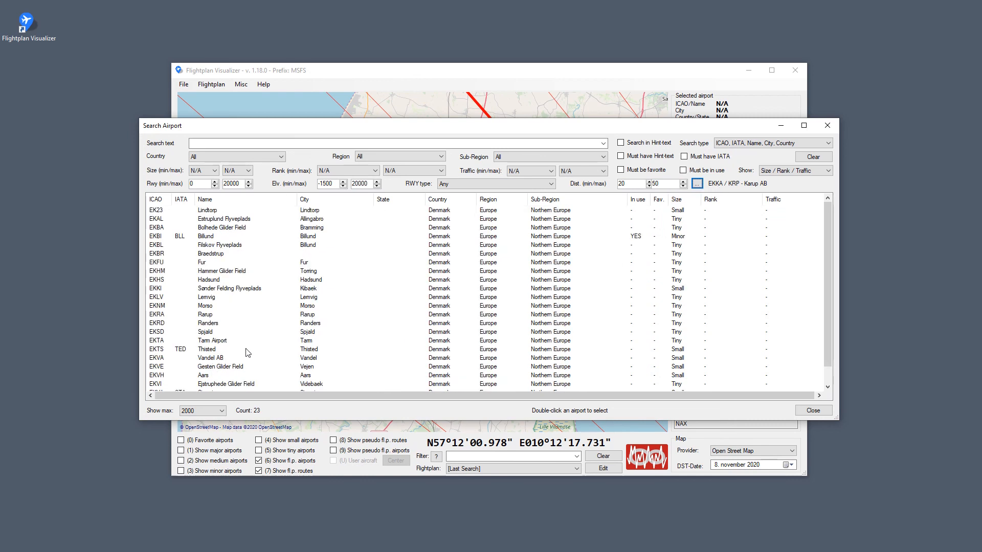
pyautogui.scroll(-1, 285, 327)
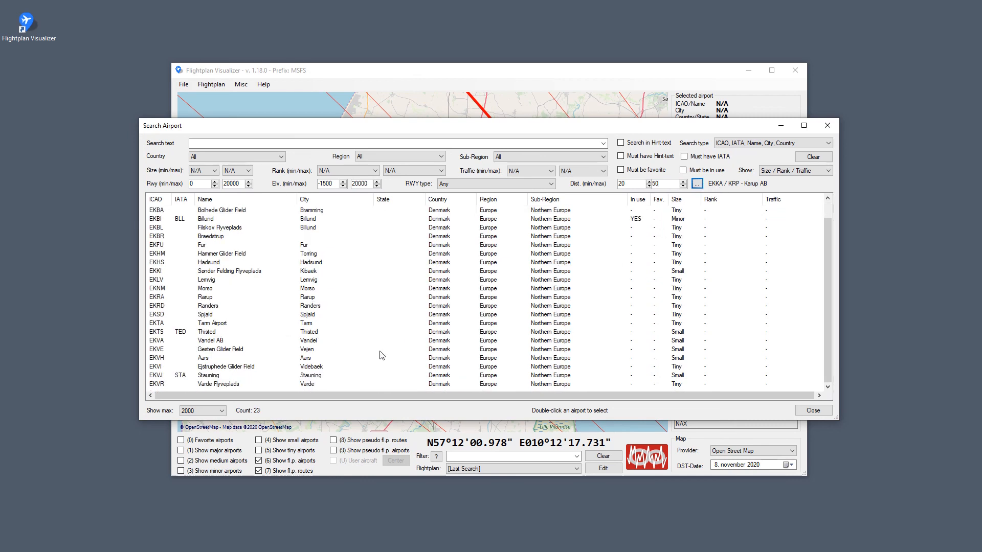
pyautogui.scroll(1, 399, 326)
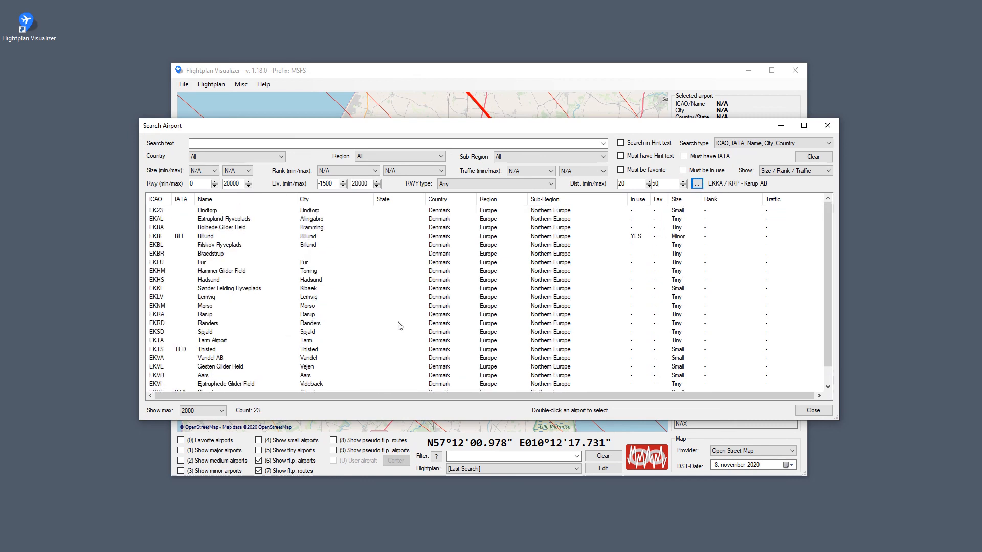
# Remove the reference airport from the distance filter and close the airport search.
pyautogui.click(697, 184)
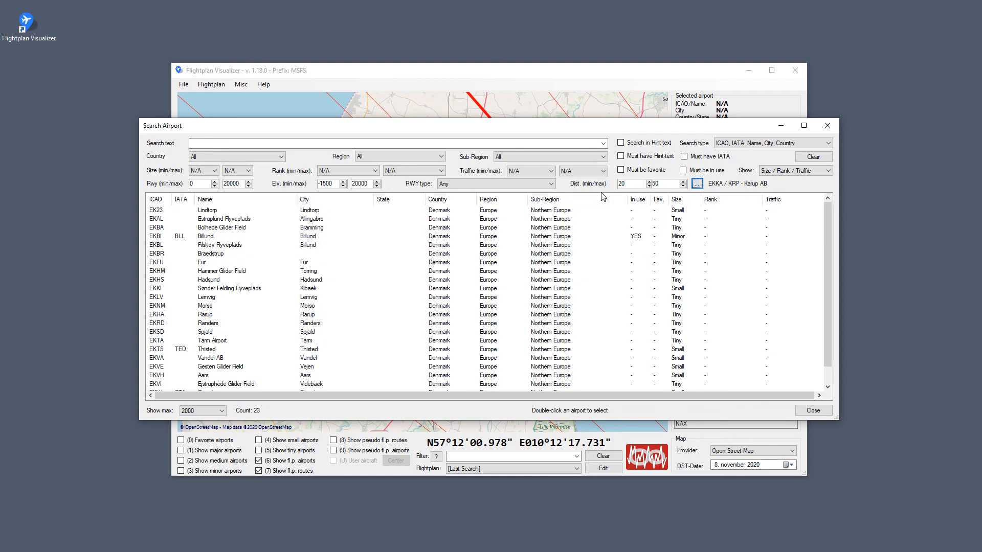
pyautogui.click(697, 184)
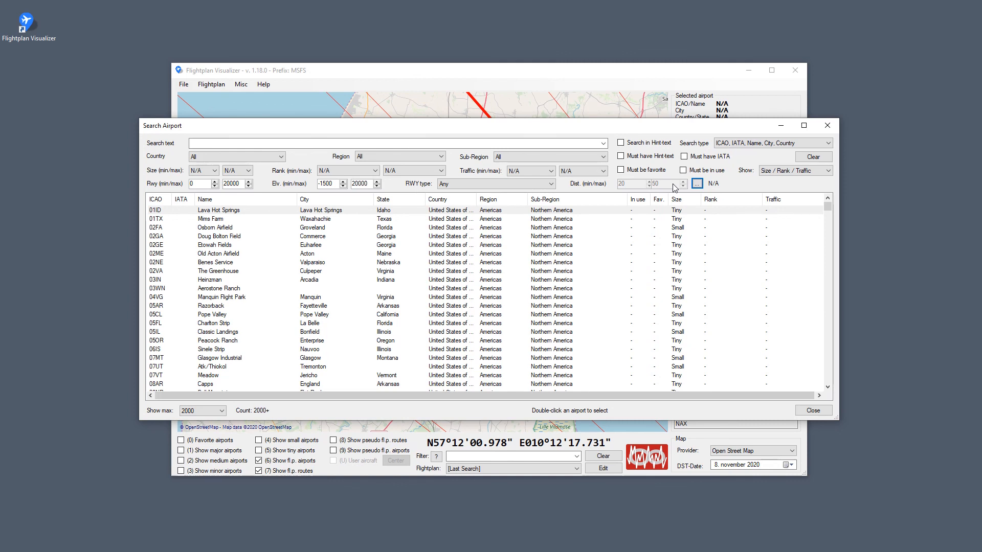
pyautogui.click(824, 132)
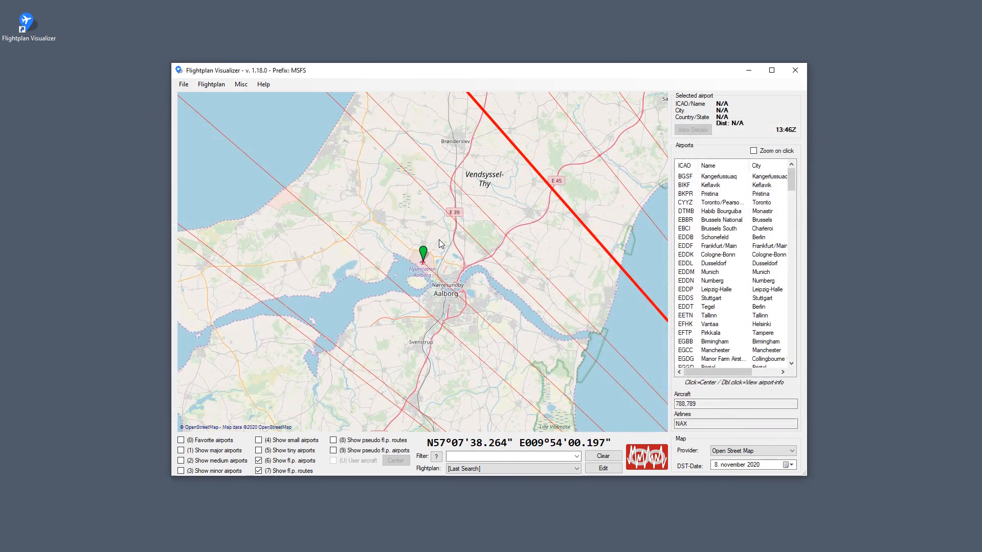
# Look up airport EKKA, view its general airport information, and close it.
pyautogui.scroll(-2, 438, 243)
pyautogui.moveTo(436, 340); pyautogui.dragTo(410, 215)
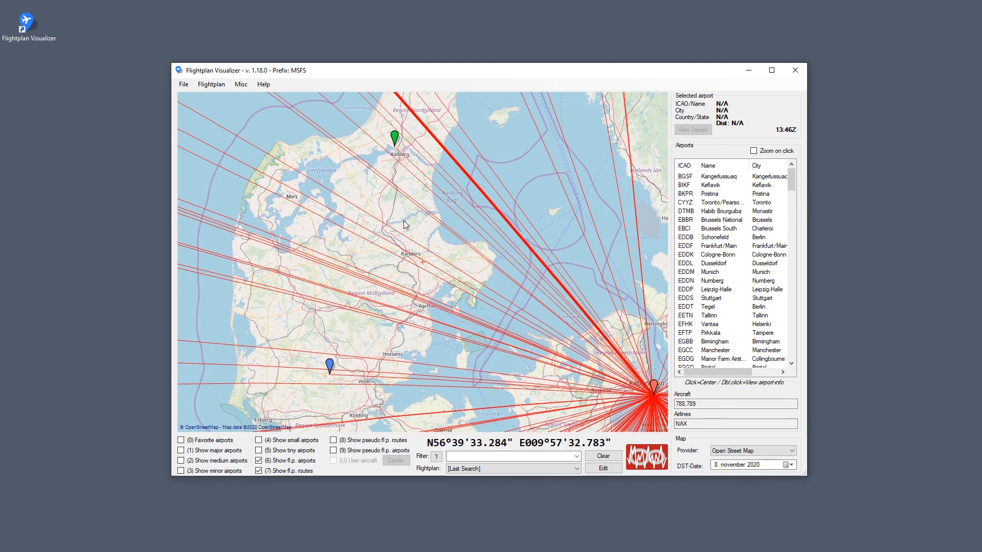
pyautogui.hotkey('ctrl', 'f')
pyautogui.write('K')
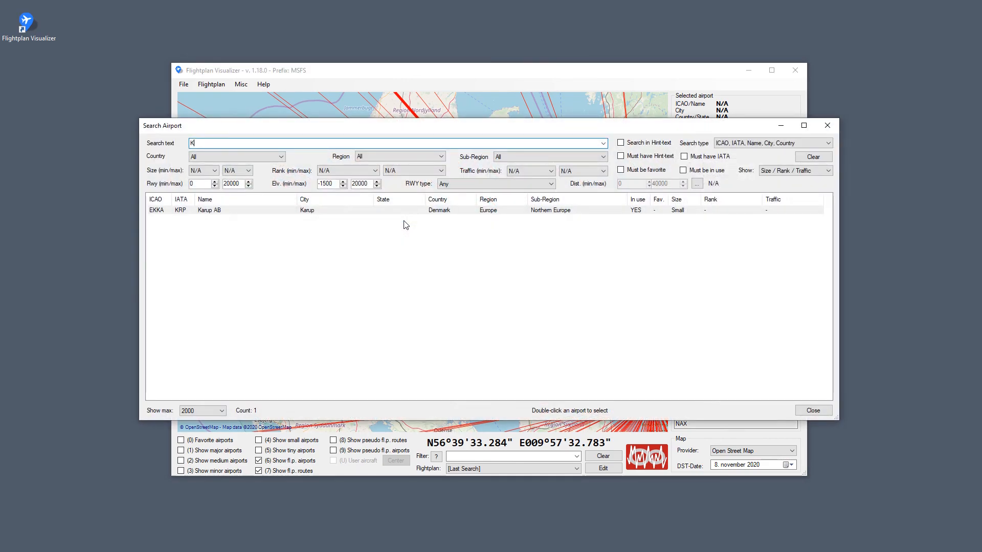
pyautogui.write('EKKA')
pyautogui.press('Return')
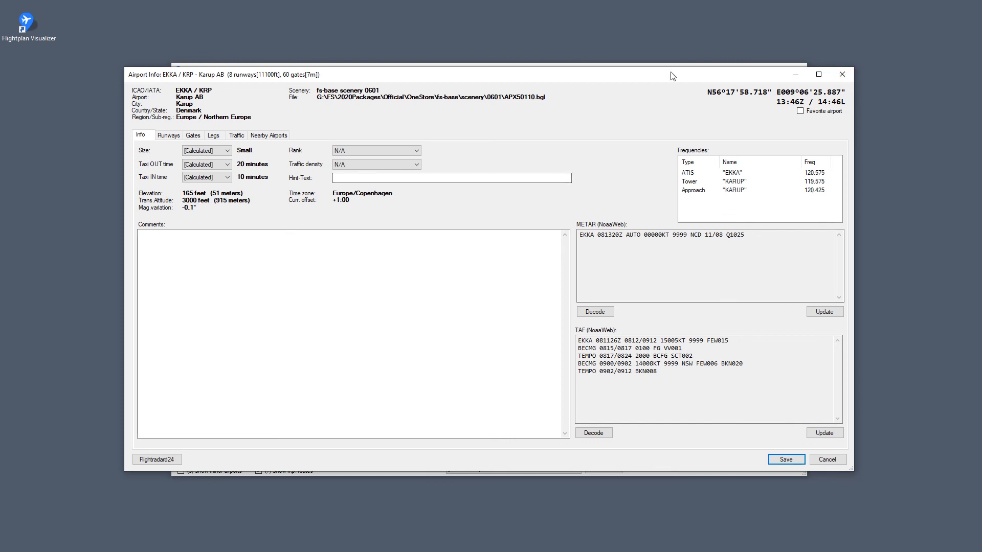
pyautogui.click(835, 73)
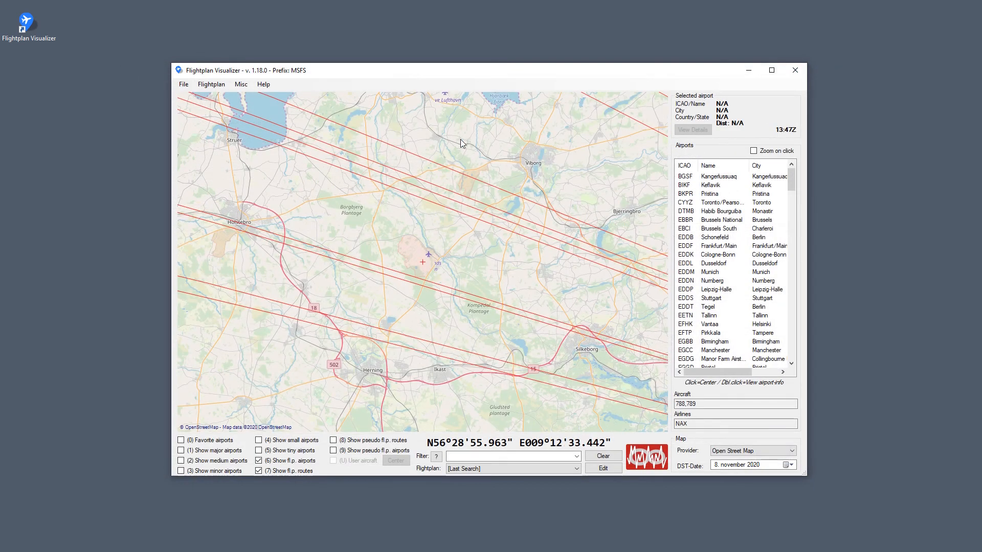
# Look up airport UNQA and examine the note on its transition altitude.
pyautogui.hotkey('ctrl', 'f')
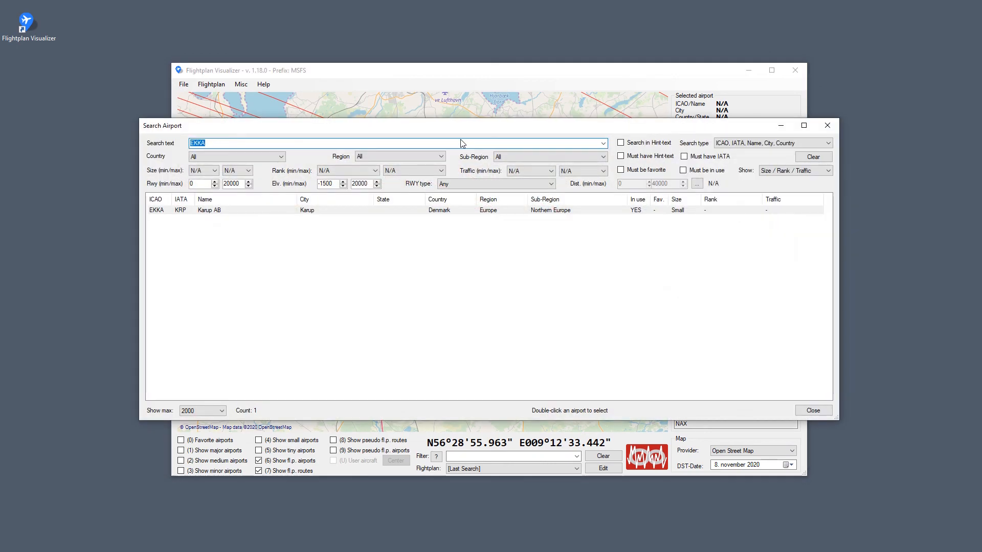
pyautogui.write('UN')
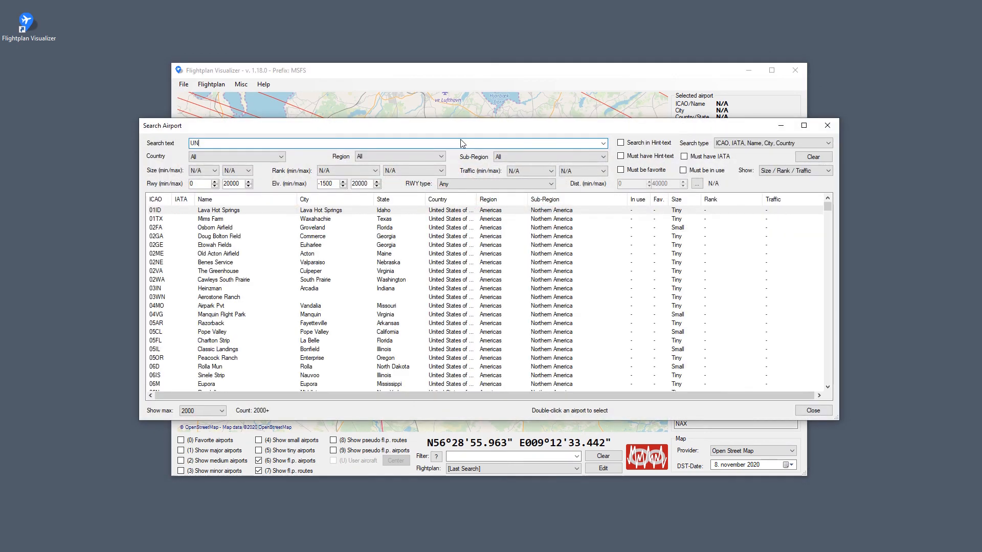
pyautogui.write('QA')
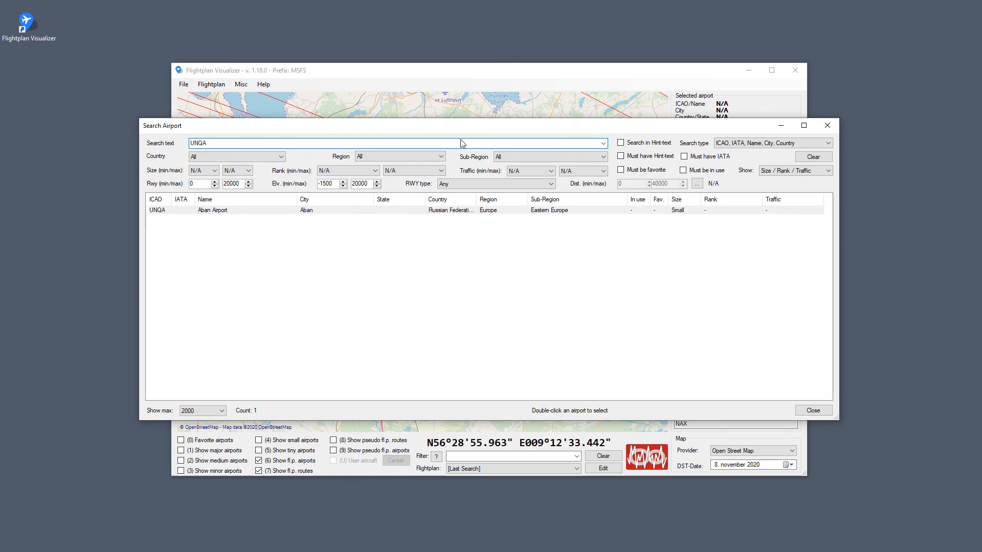
pyautogui.press('Return')
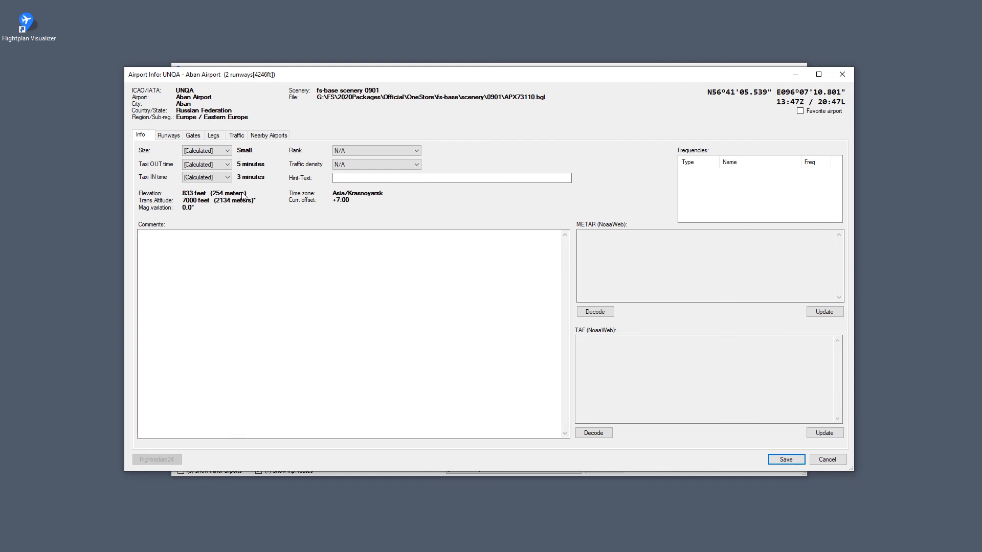
pyautogui.moveTo(254, 203)
pyautogui.moveTo(198, 204)
pyautogui.moveTo(196, 204)
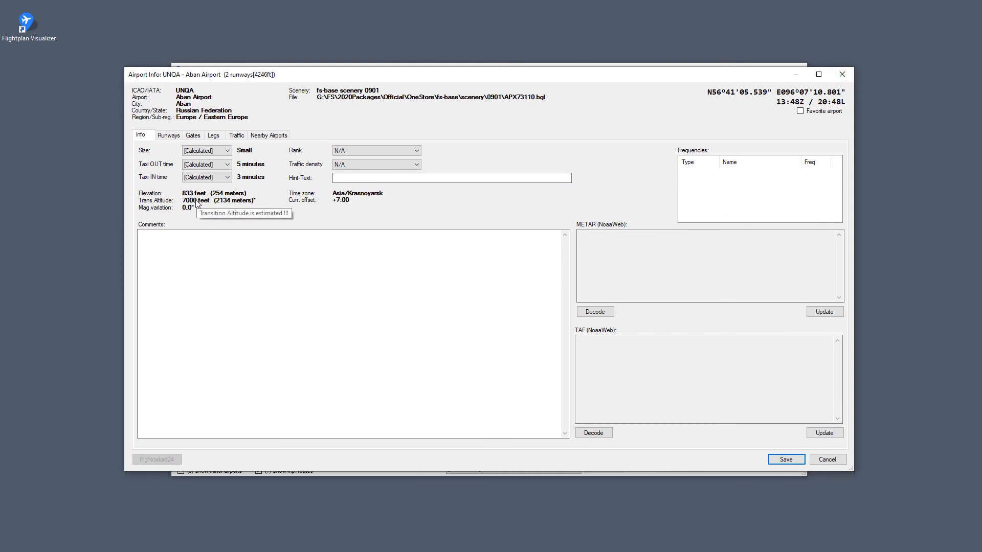